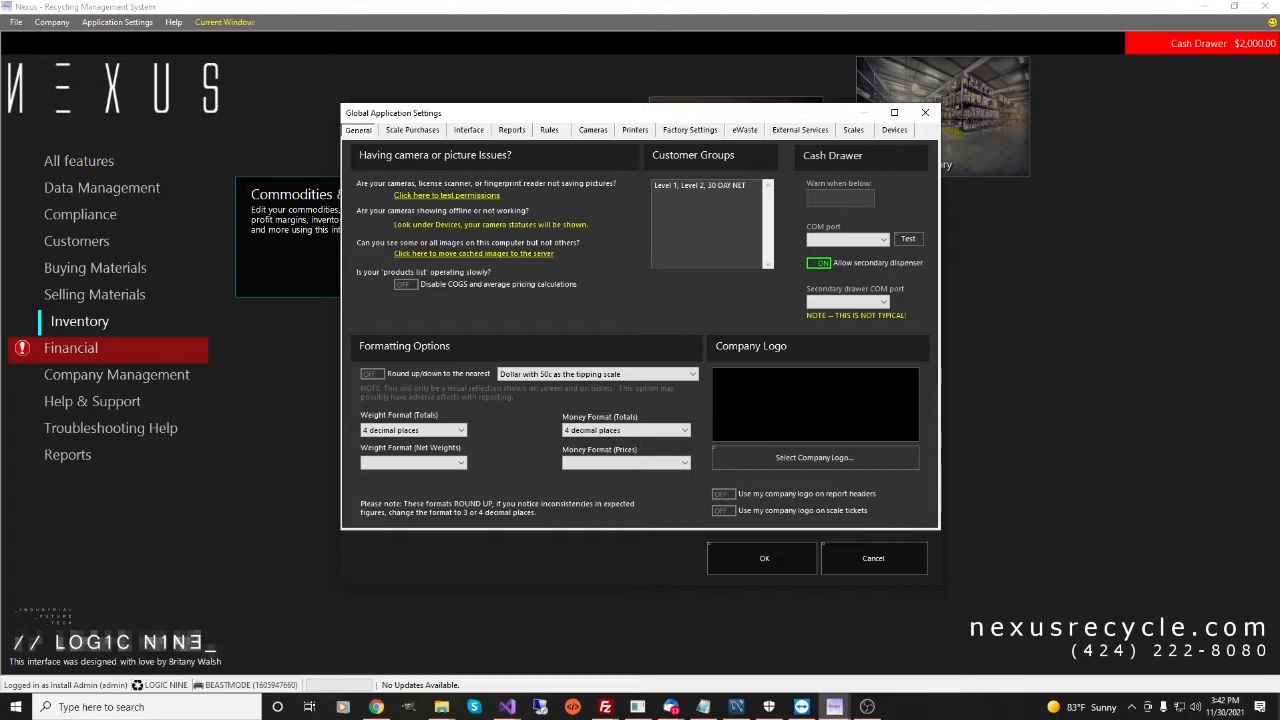
Test the server's image-saving permissions, run the advanced test as well, and dismiss its report.
left_click(446, 195)
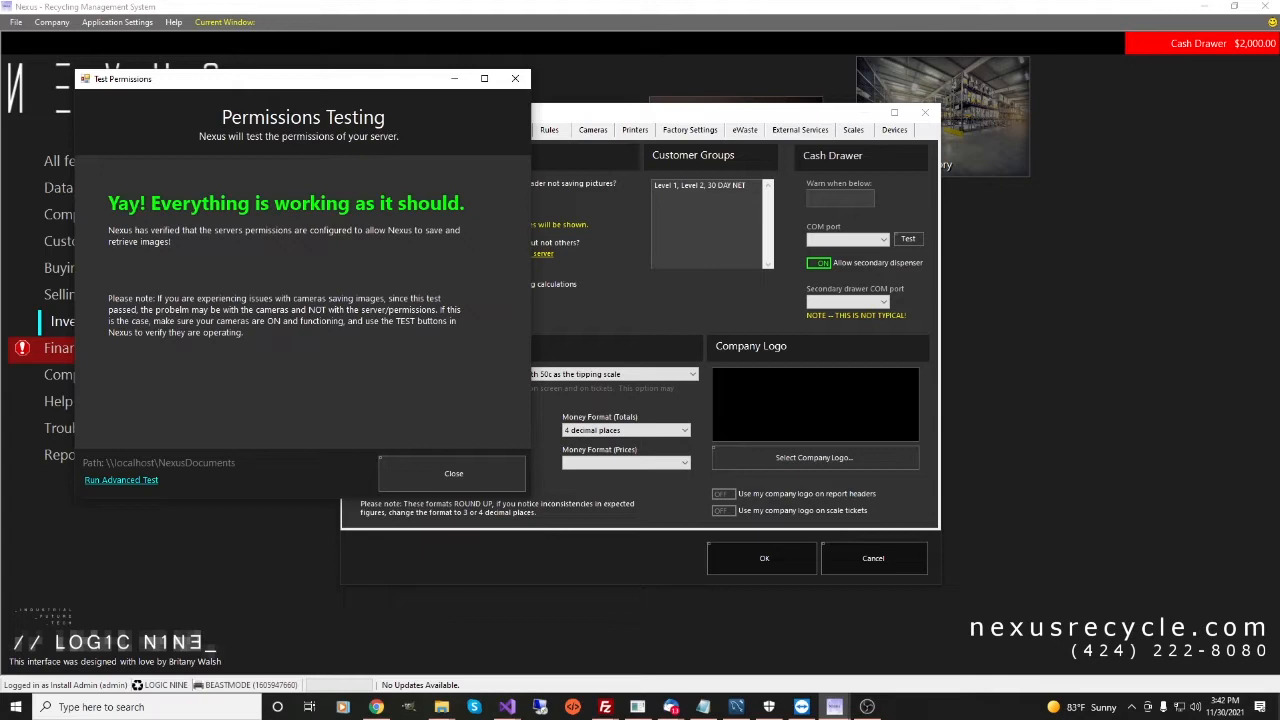
left_click(121, 480)
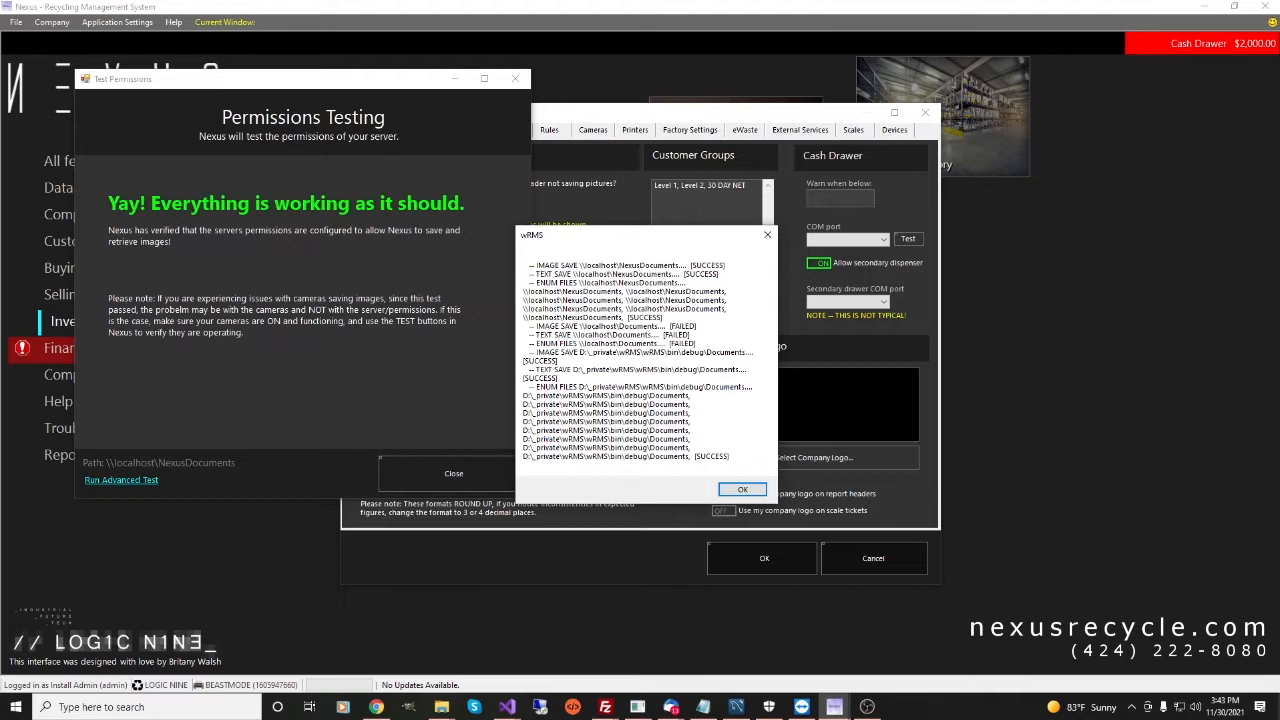
left_click(742, 489)
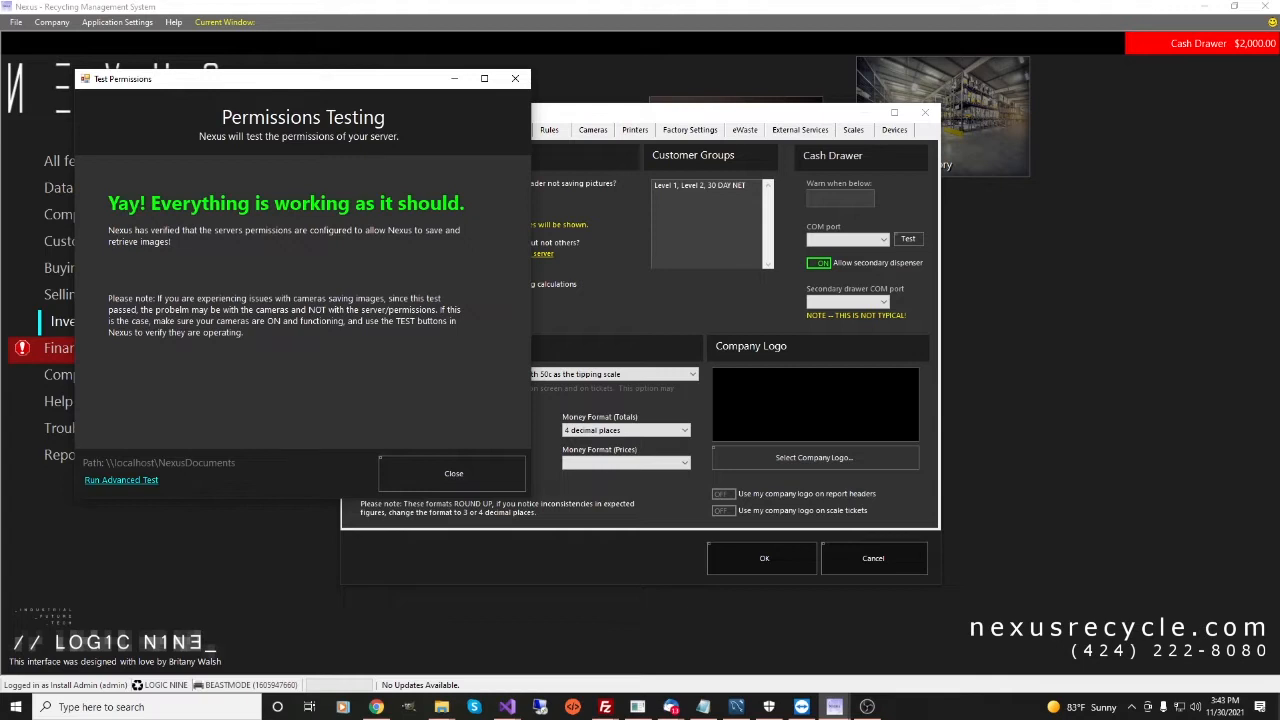
Open the advanced sharing settings of the Network and Sharing Center from the Windows network and internet settings.
right_click(1179, 706)
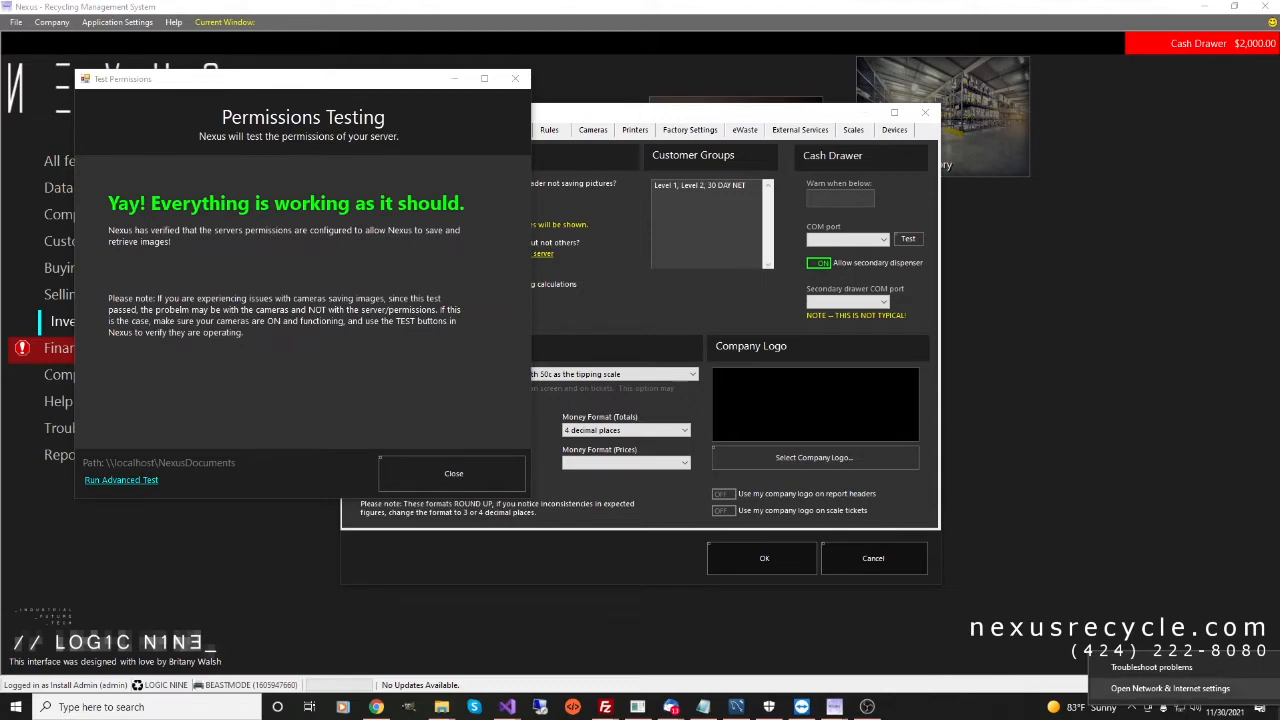
left_click(1170, 688)
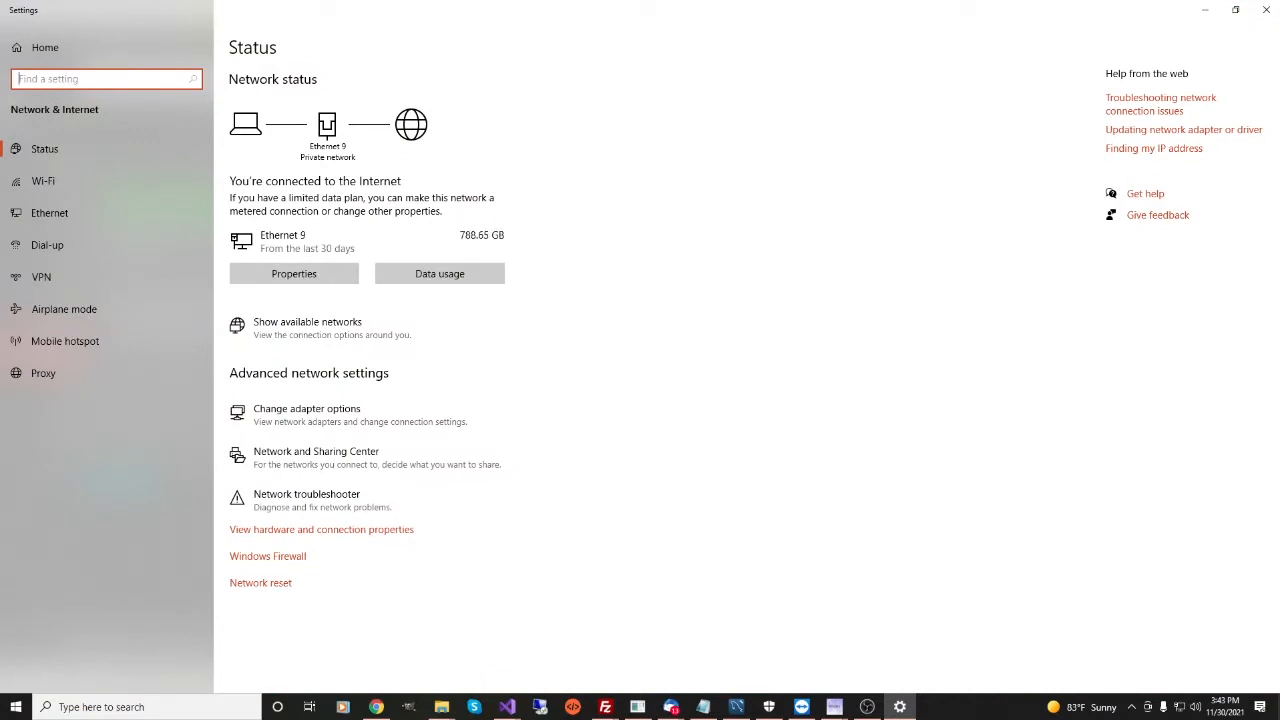
left_click(316, 457)
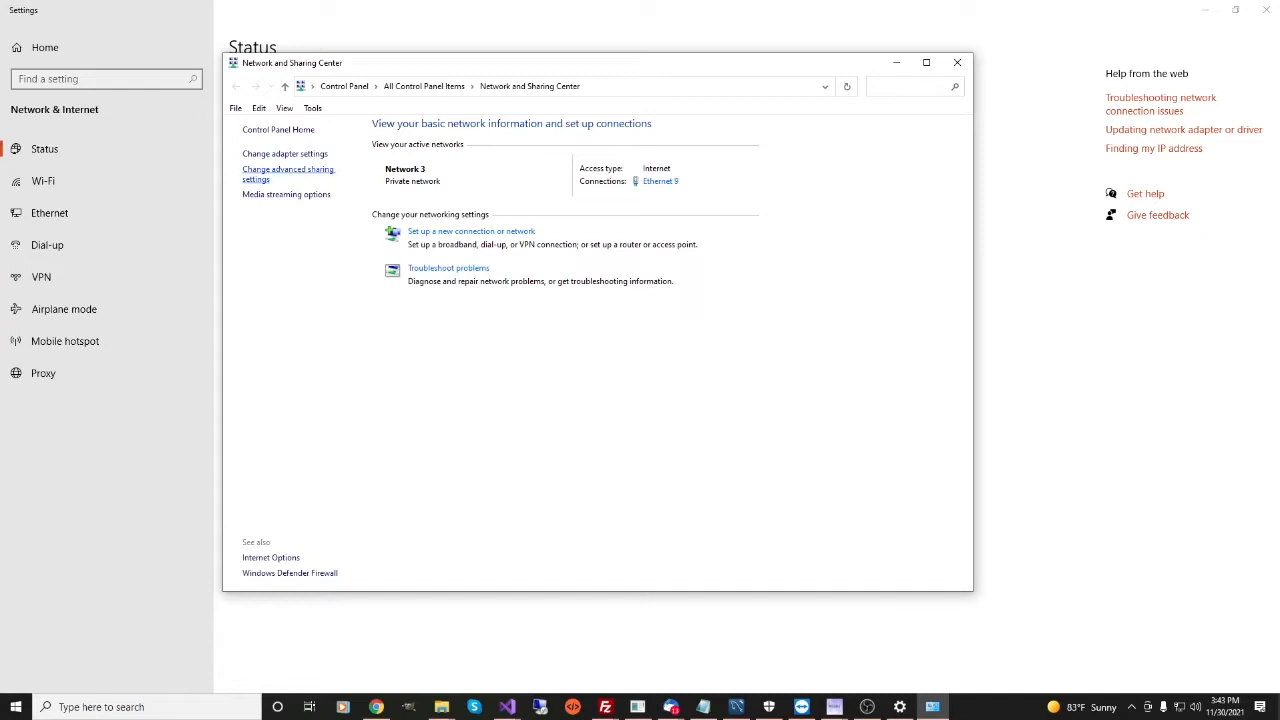
left_click(288, 172)
Review the network discovery and file sharing options of the Private and the Guest or Public profiles.
left_click(779, 184)
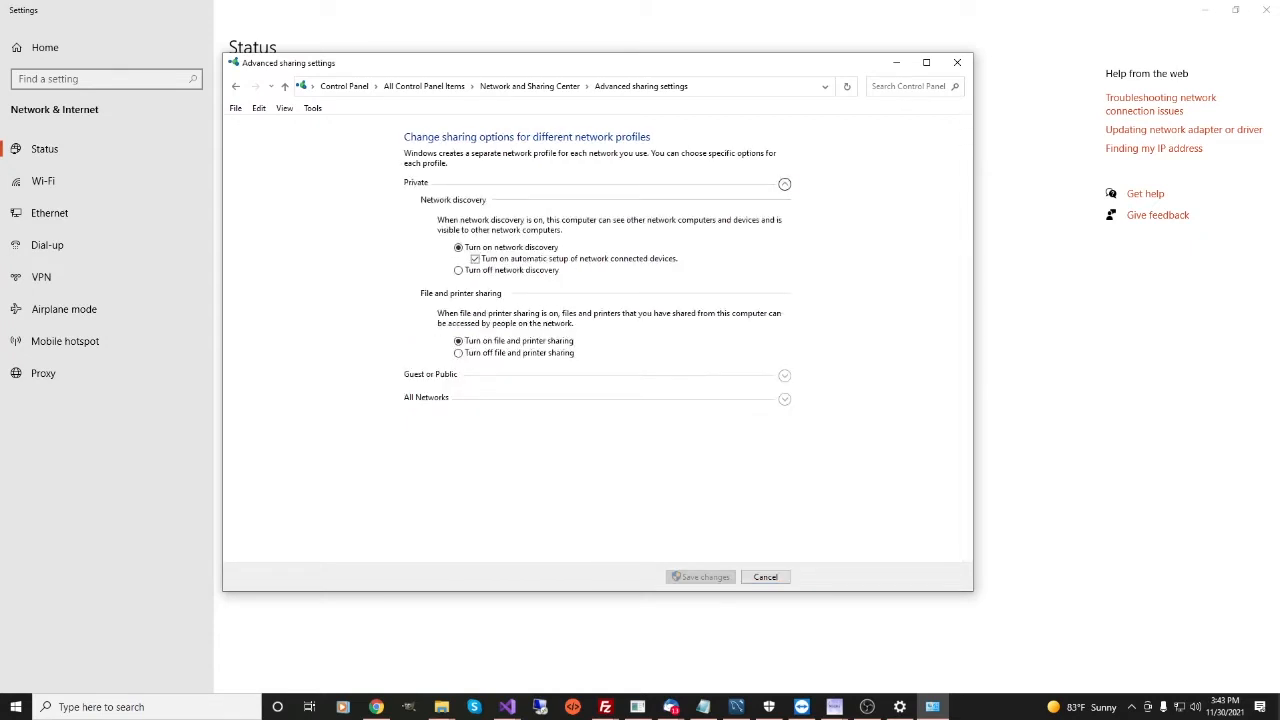
left_click(784, 184)
left_click(784, 184)
left_click(784, 375)
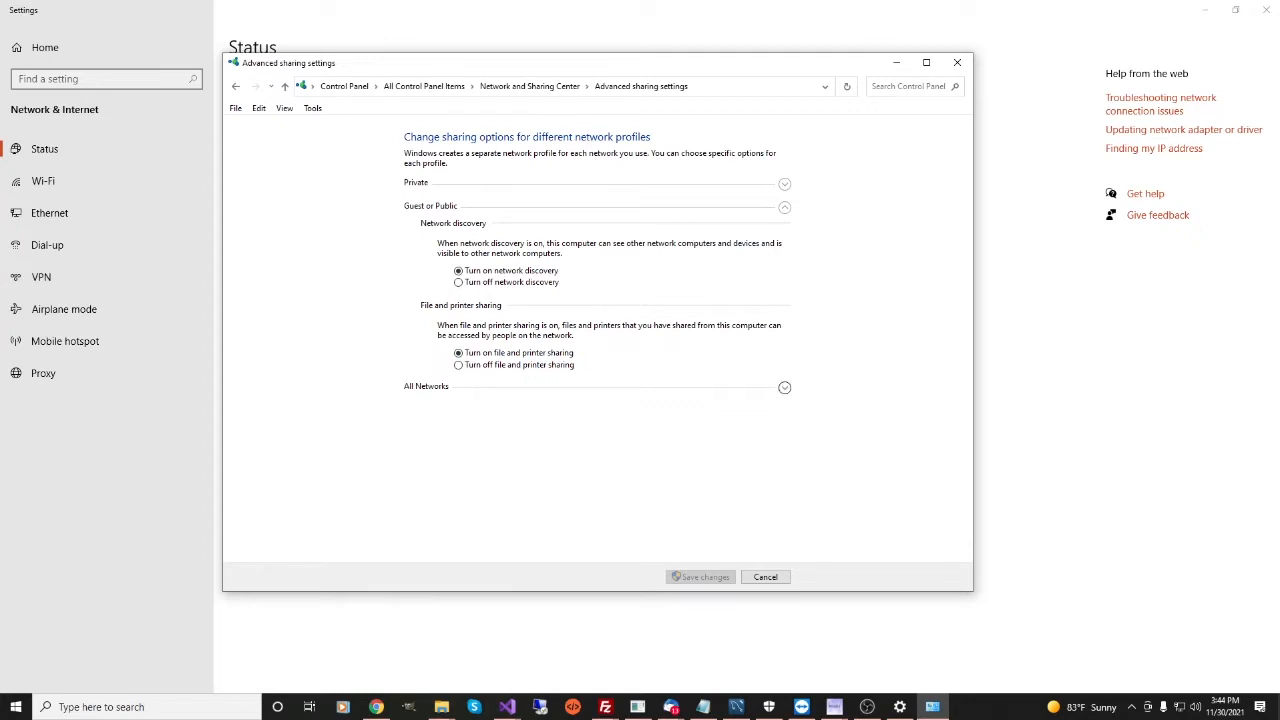
For all networks, turn on public folder sharing and turn off password protected sharing, save the changes and close the Windows settings.
left_click(784, 387)
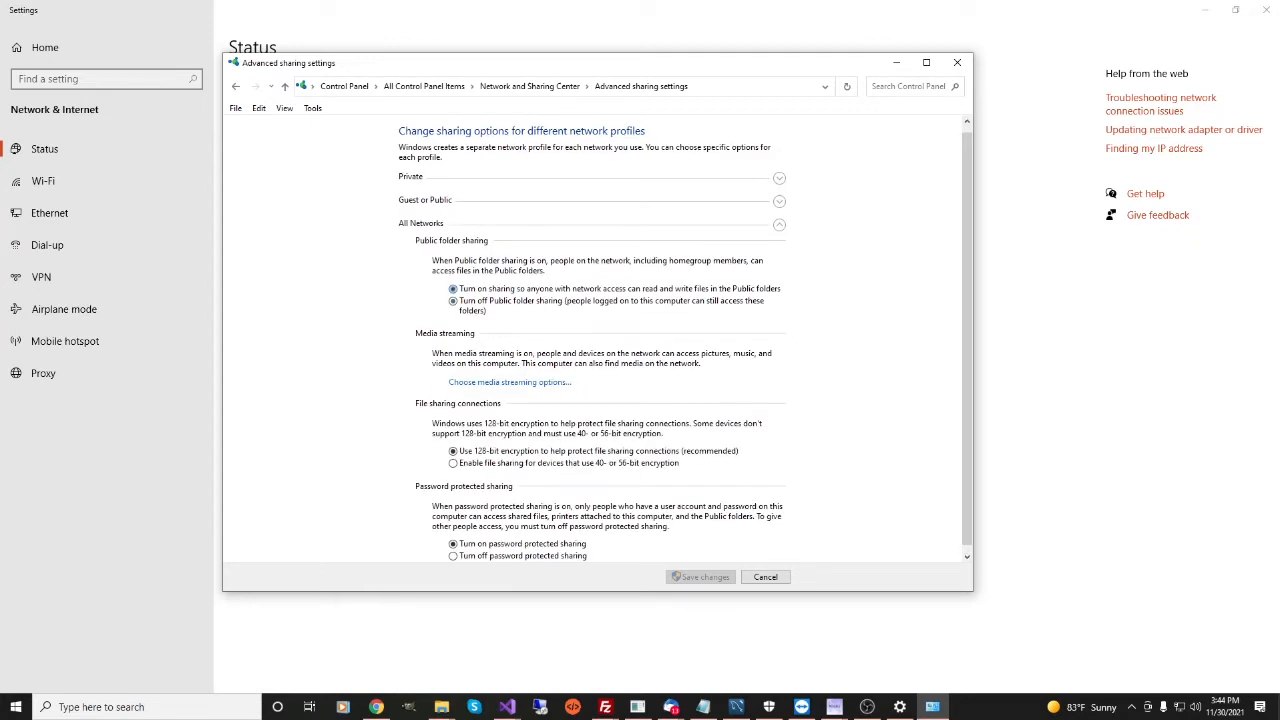
left_click(453, 288)
scroll(595, 340, "down", 1)
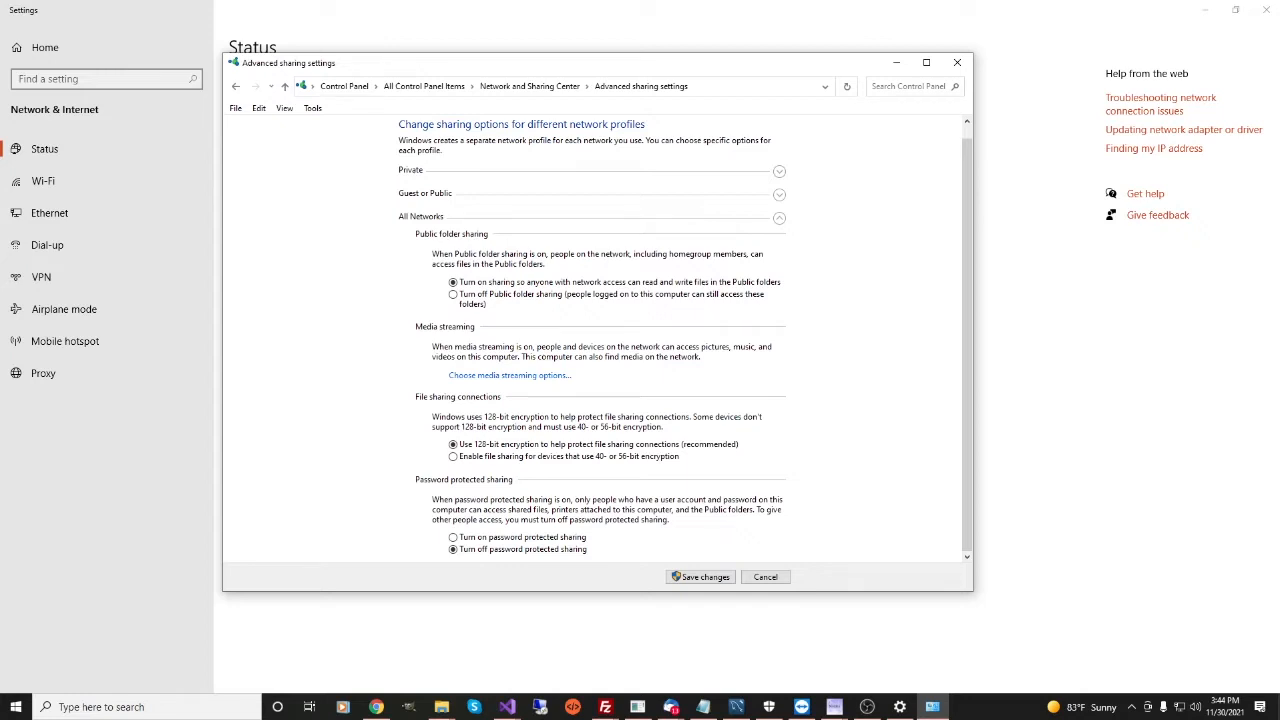
left_click(700, 577)
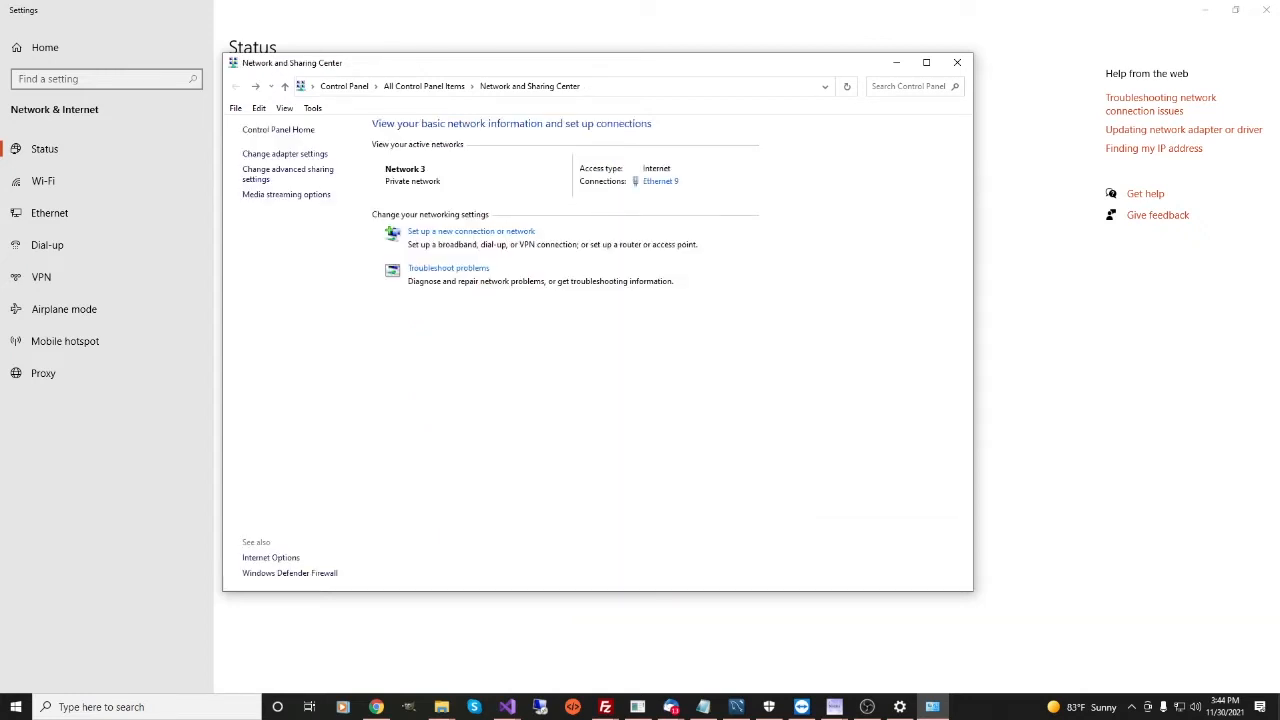
left_click(957, 62)
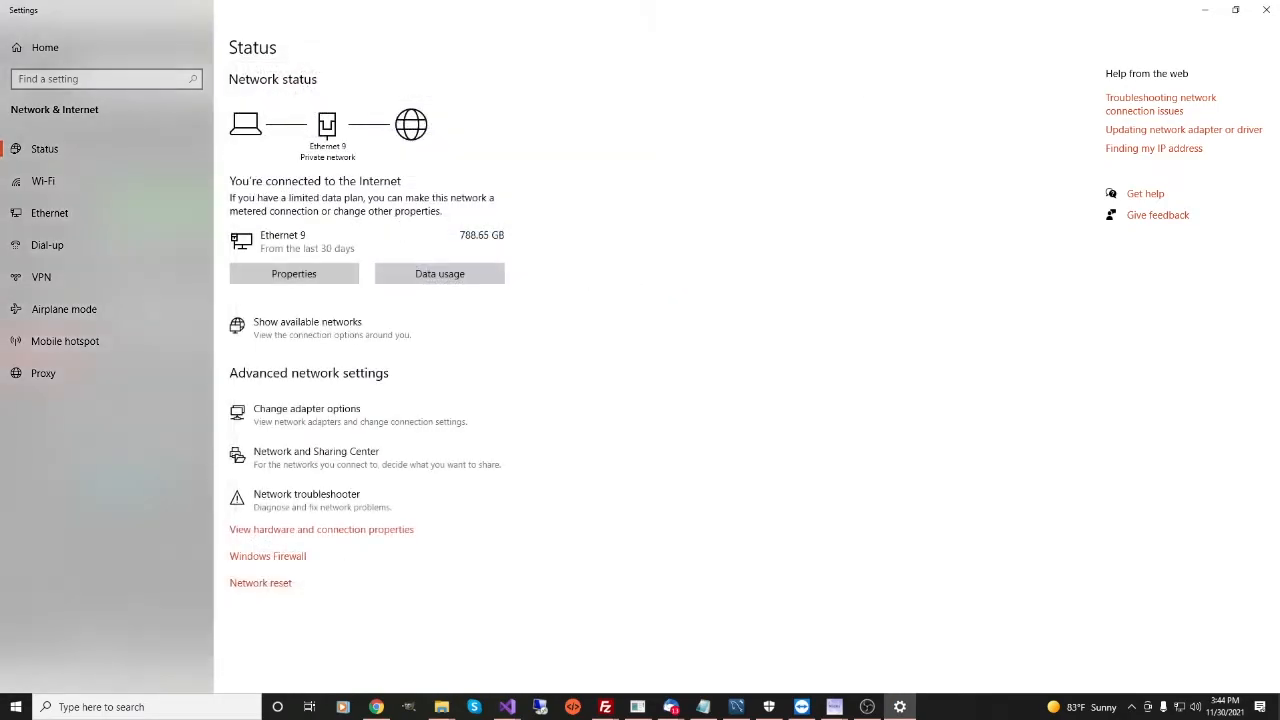
left_click(1266, 9)
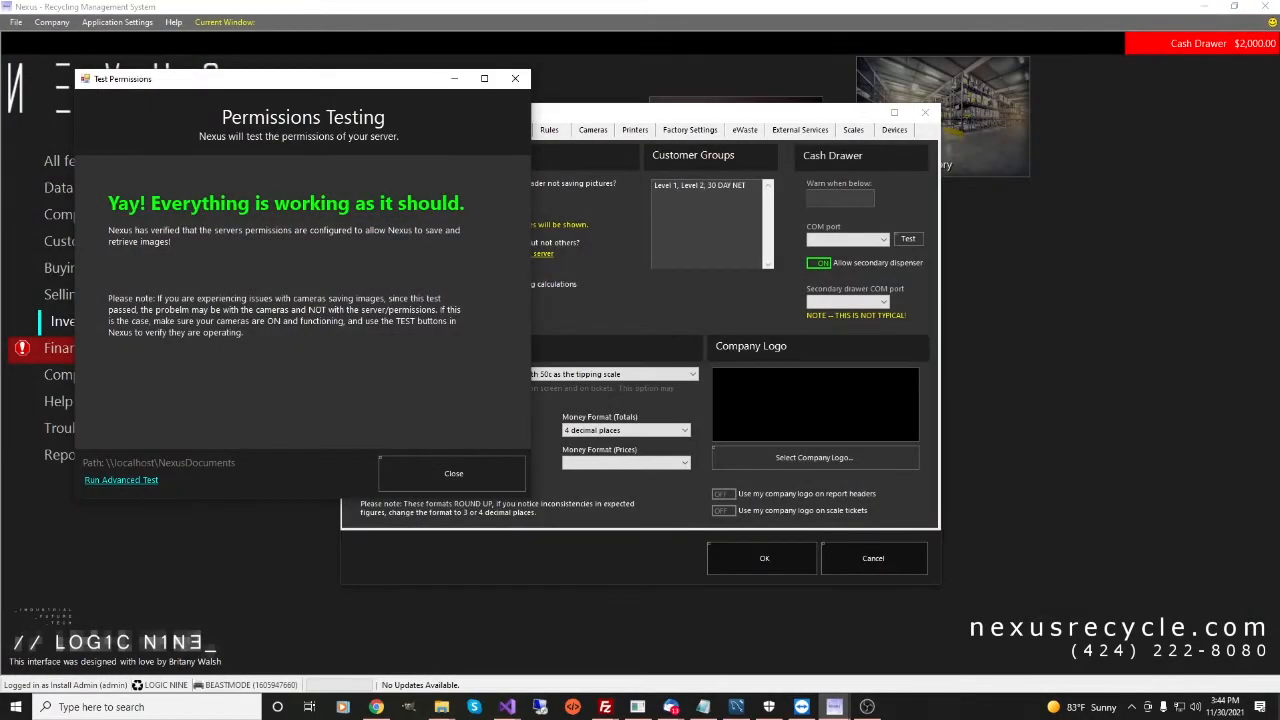
Close the permissions test and repeat it from the general settings, closing it each time.
left_click(453, 473)
left_click(446, 195)
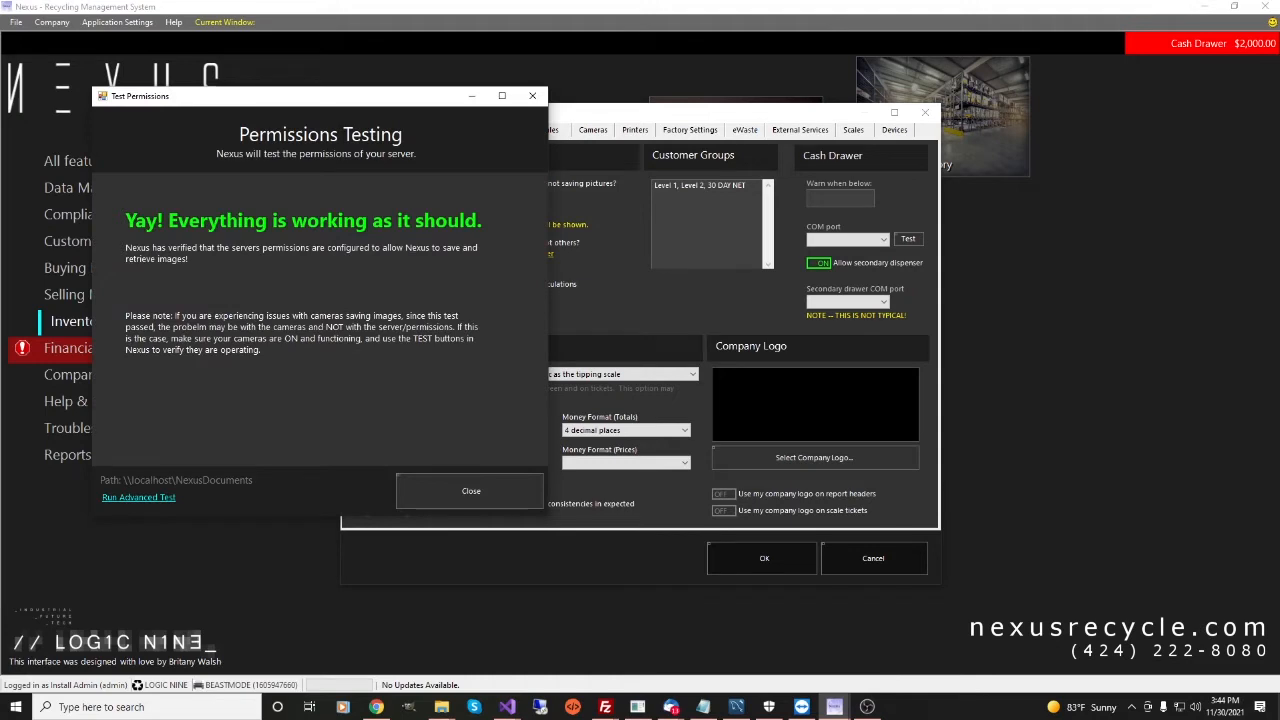
left_click(471, 490)
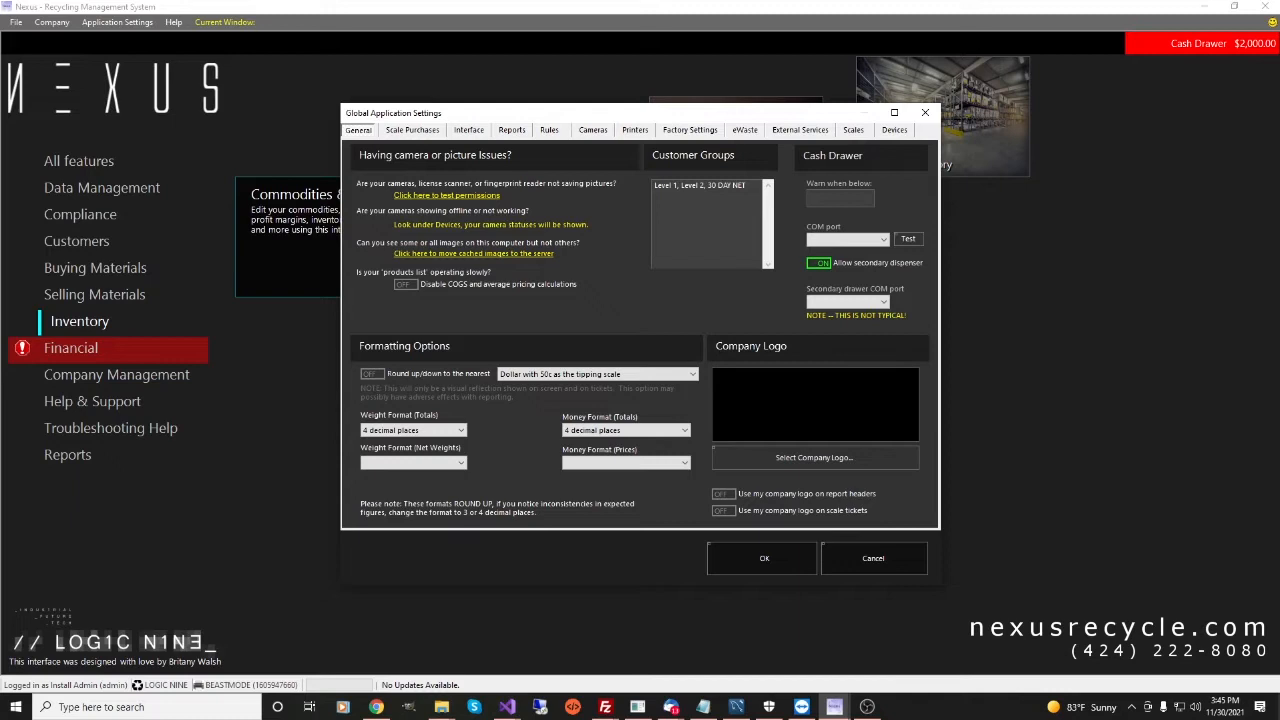
left_click(446, 195)
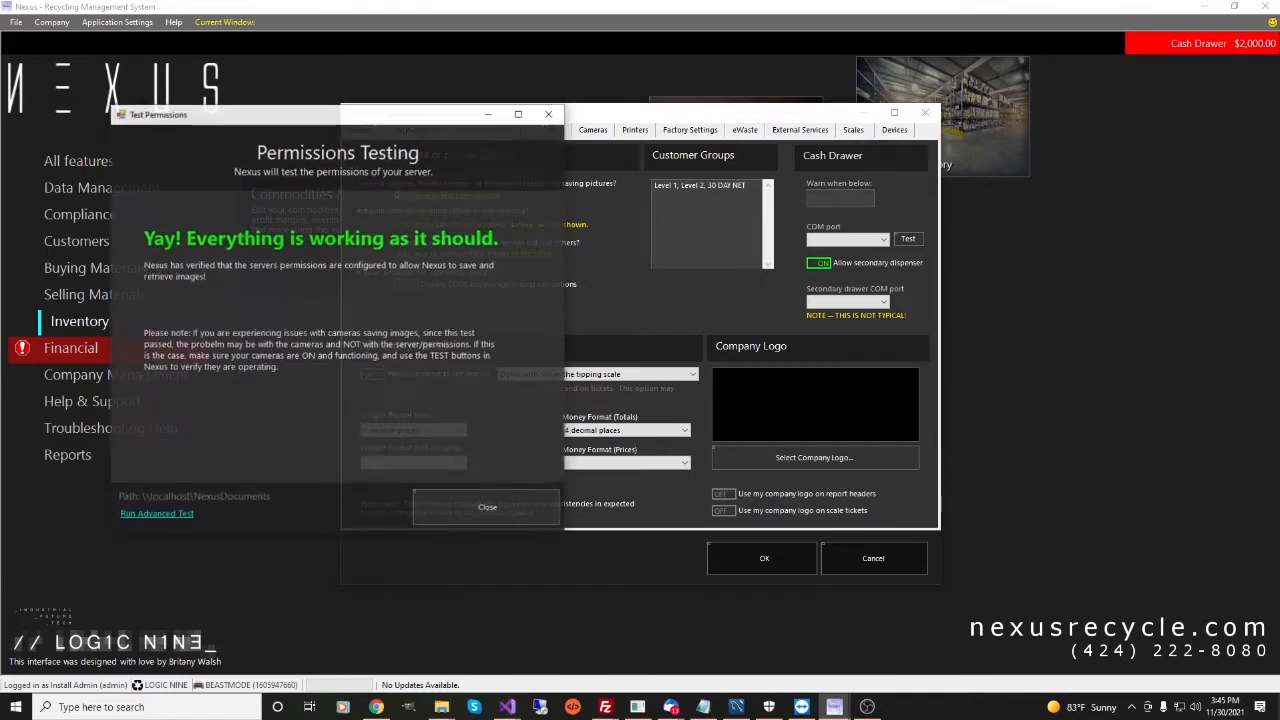
left_click(488, 508)
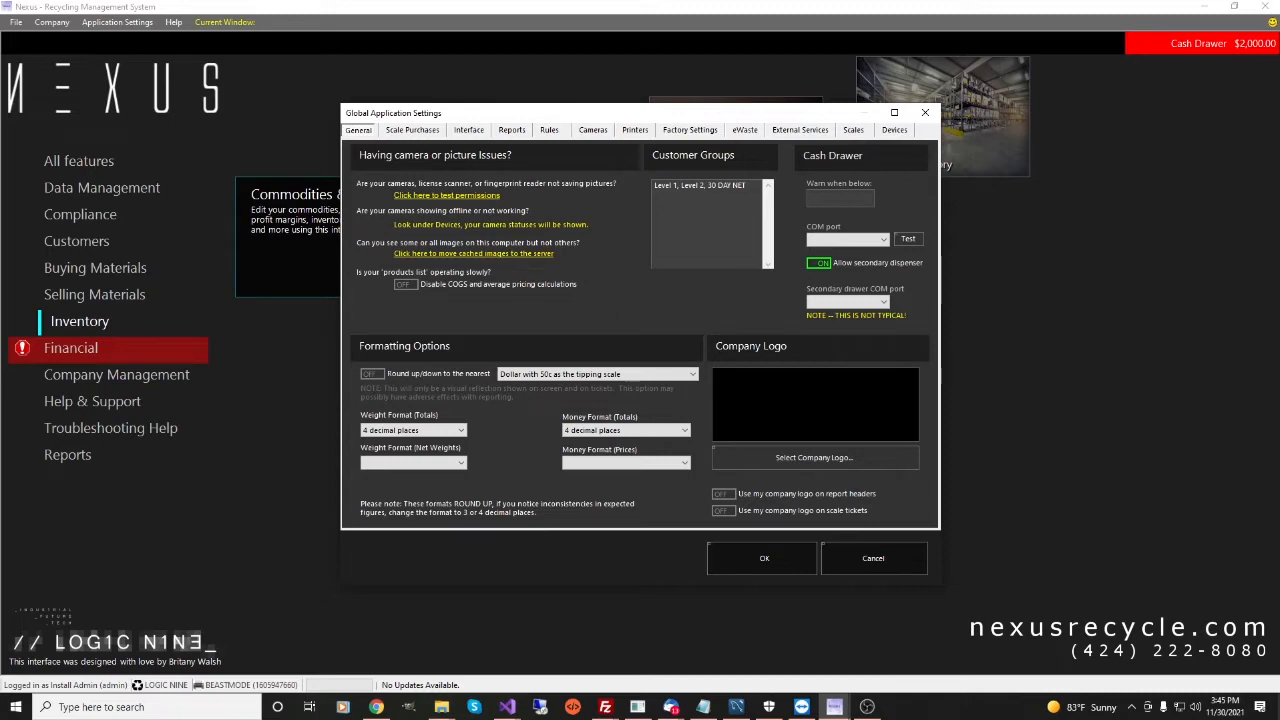
Try to move the cached images to the server and decline reporting the error to LOGIC NINE.
left_click(473, 254)
left_click(739, 400)
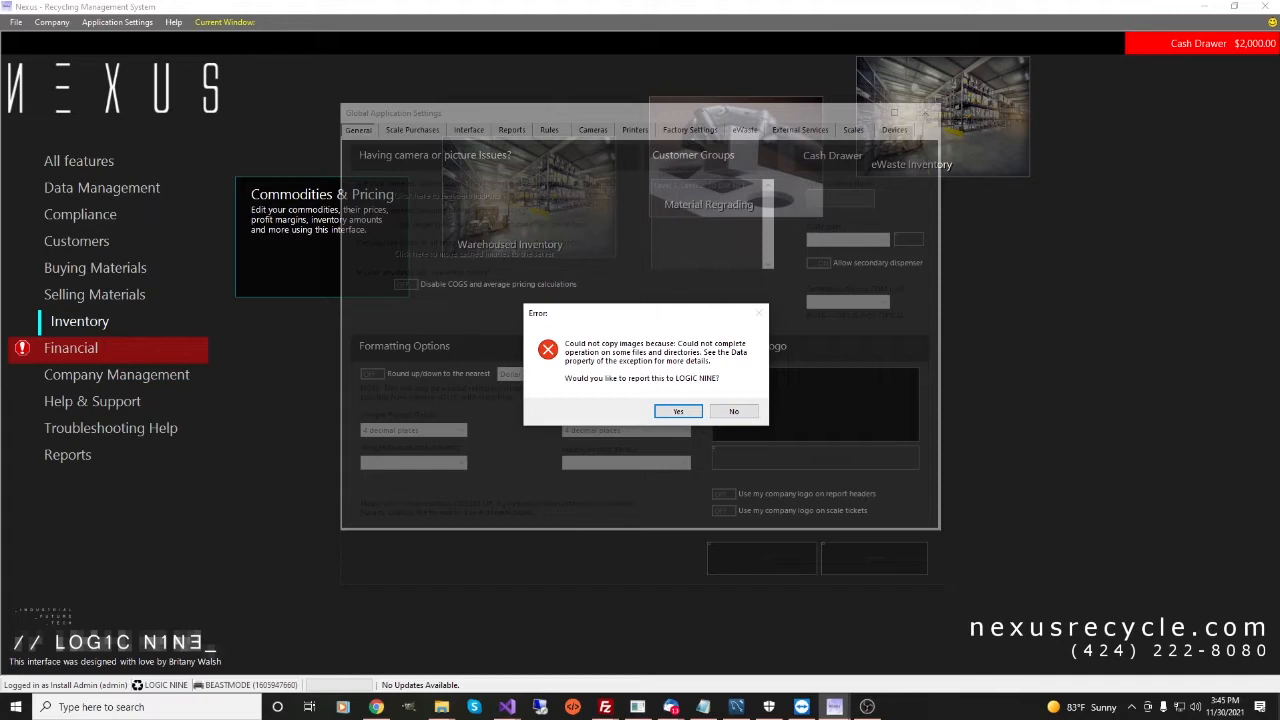
key("Tab")
key("Return")
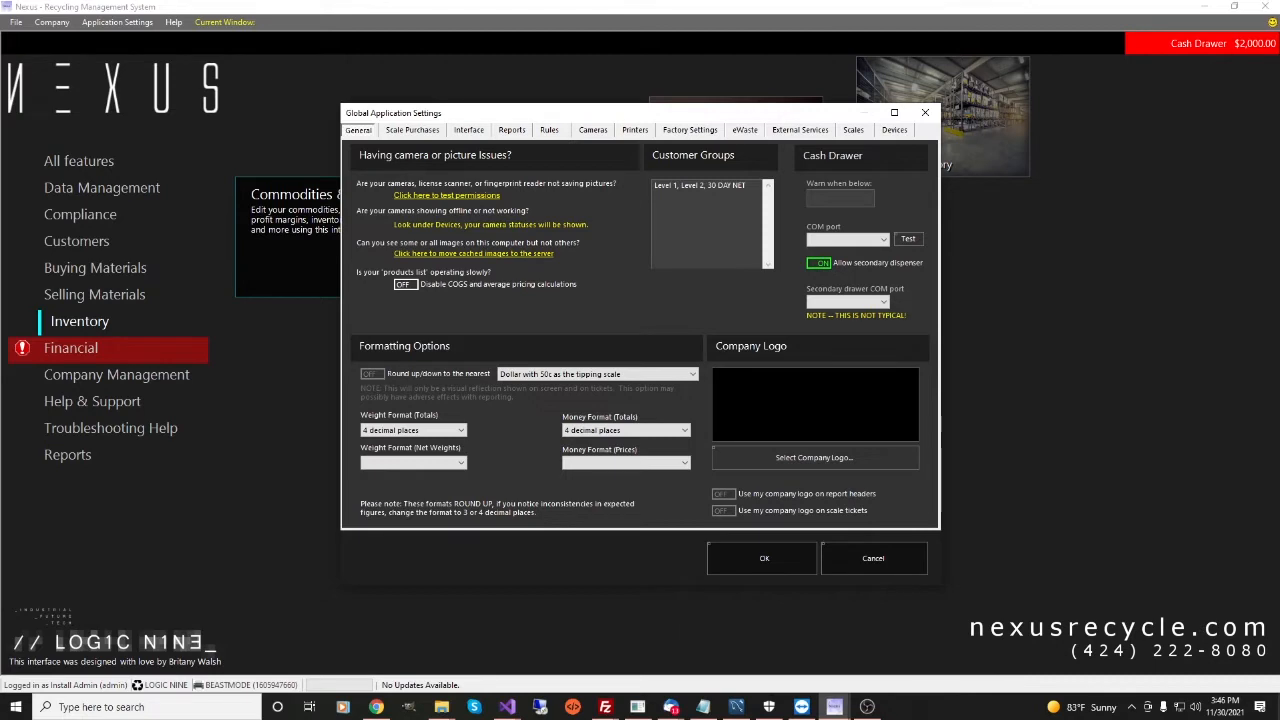
Put the customer groups Level 1, Level 2 and 30 DAY NET on separate lines and save the global application settings.
left_click(406, 285)
left_click(406, 285)
left_click(681, 194)
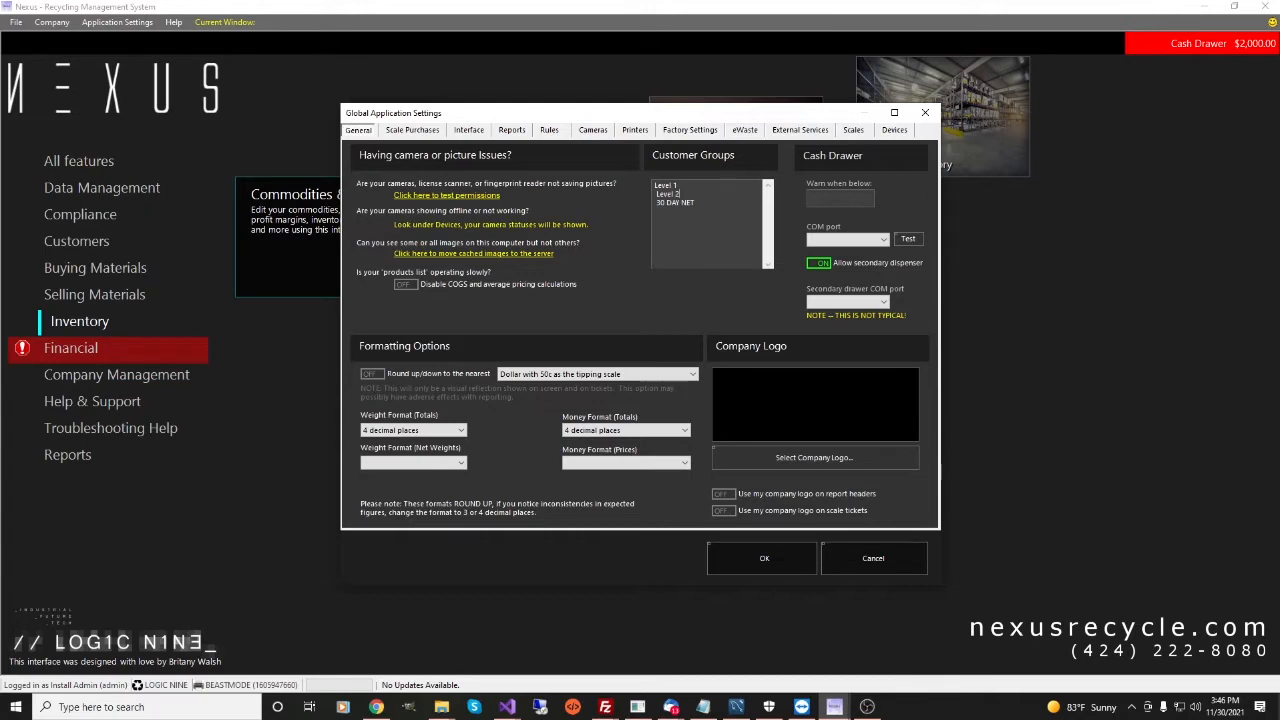
left_click(763, 558)
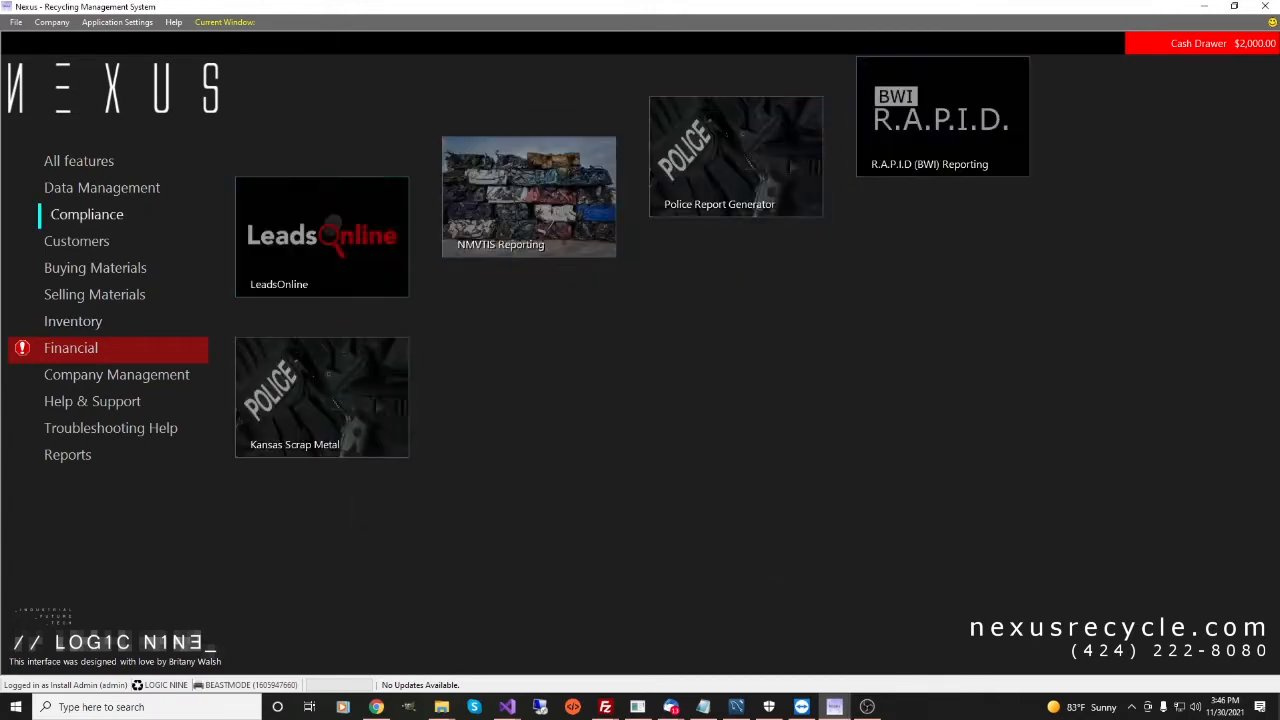
Try the customer group DO NOT BUY on a customer's record, then close the record without saving and the customer list.
mouse_move(83, 241)
left_click(310, 230)
double_click(240, 321)
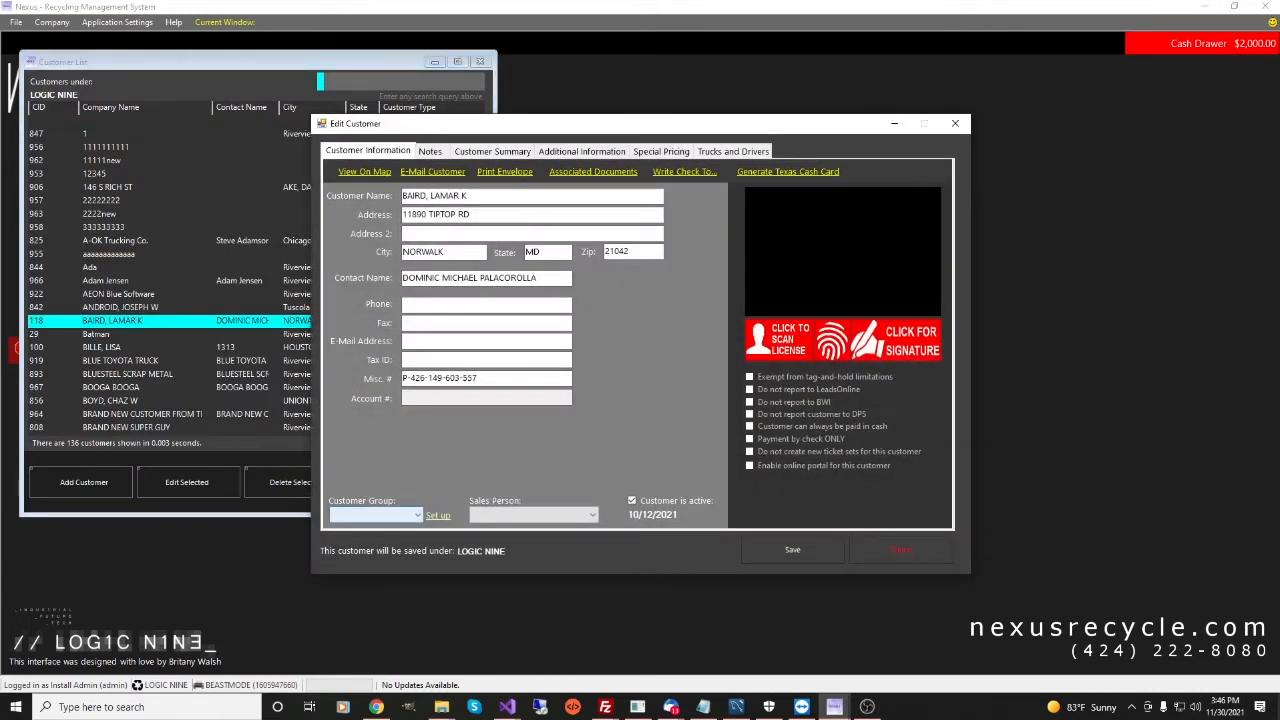
left_click(373, 514)
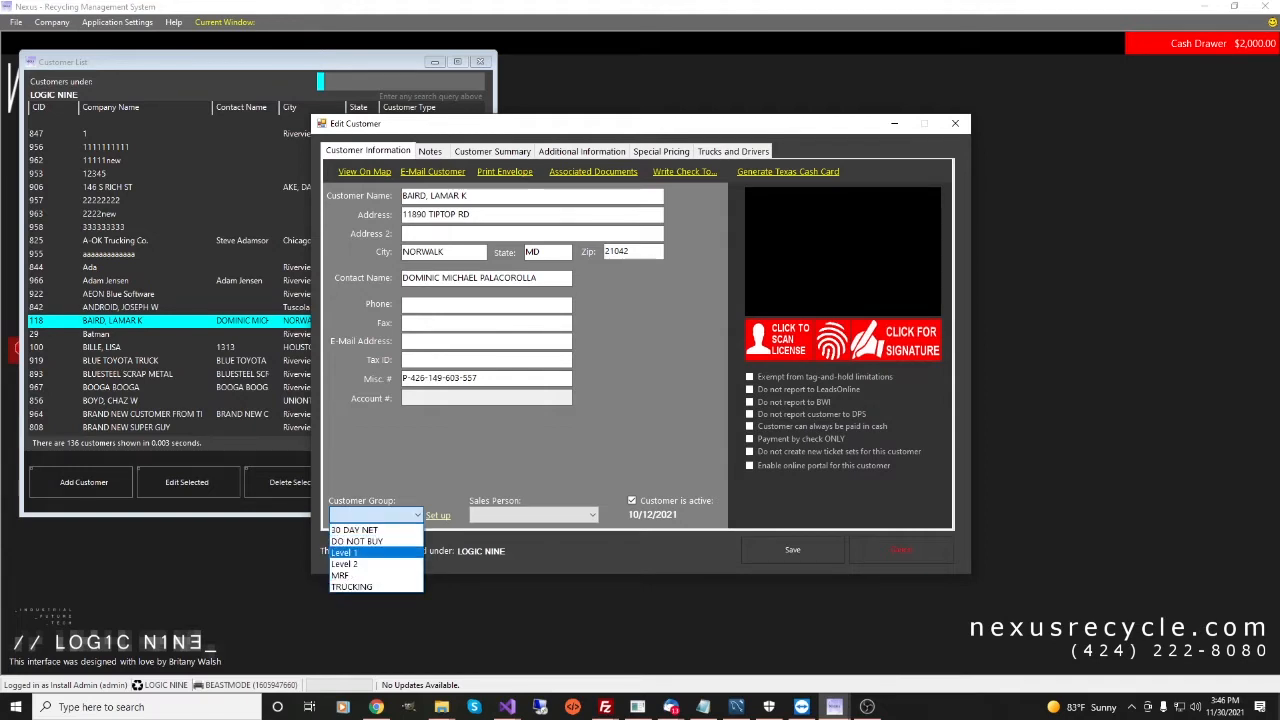
left_click(357, 541)
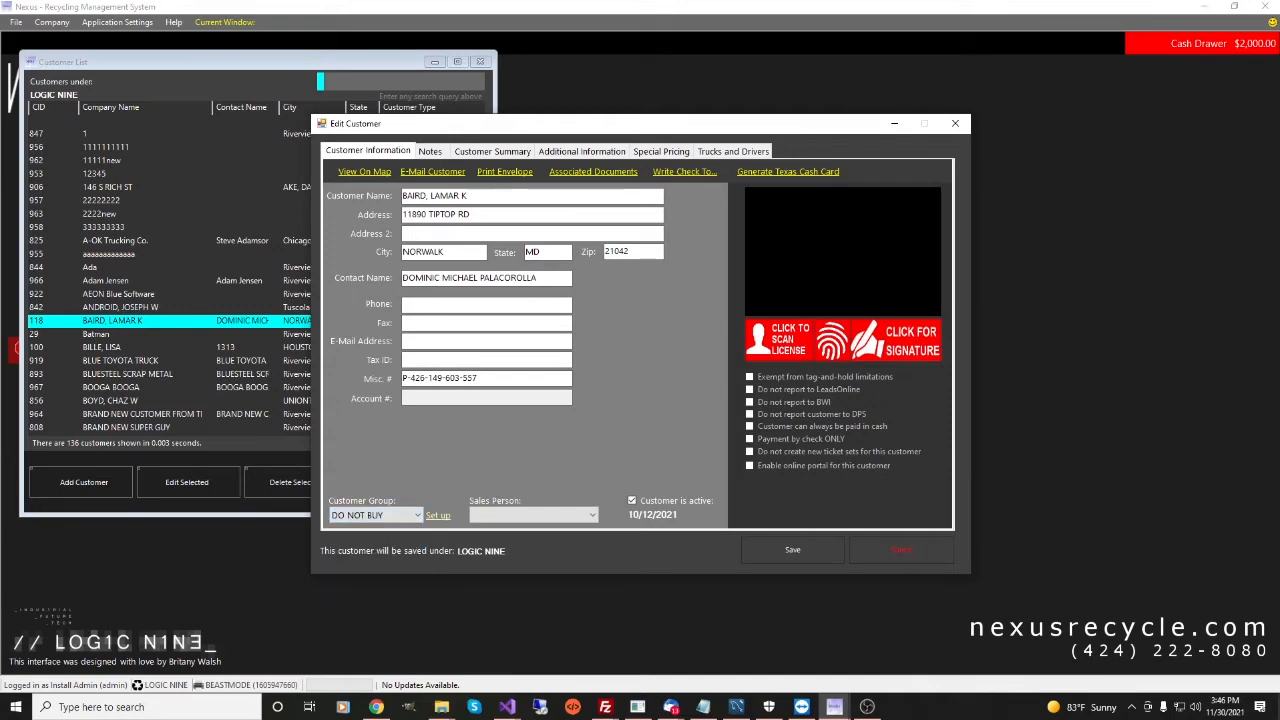
left_click(955, 123)
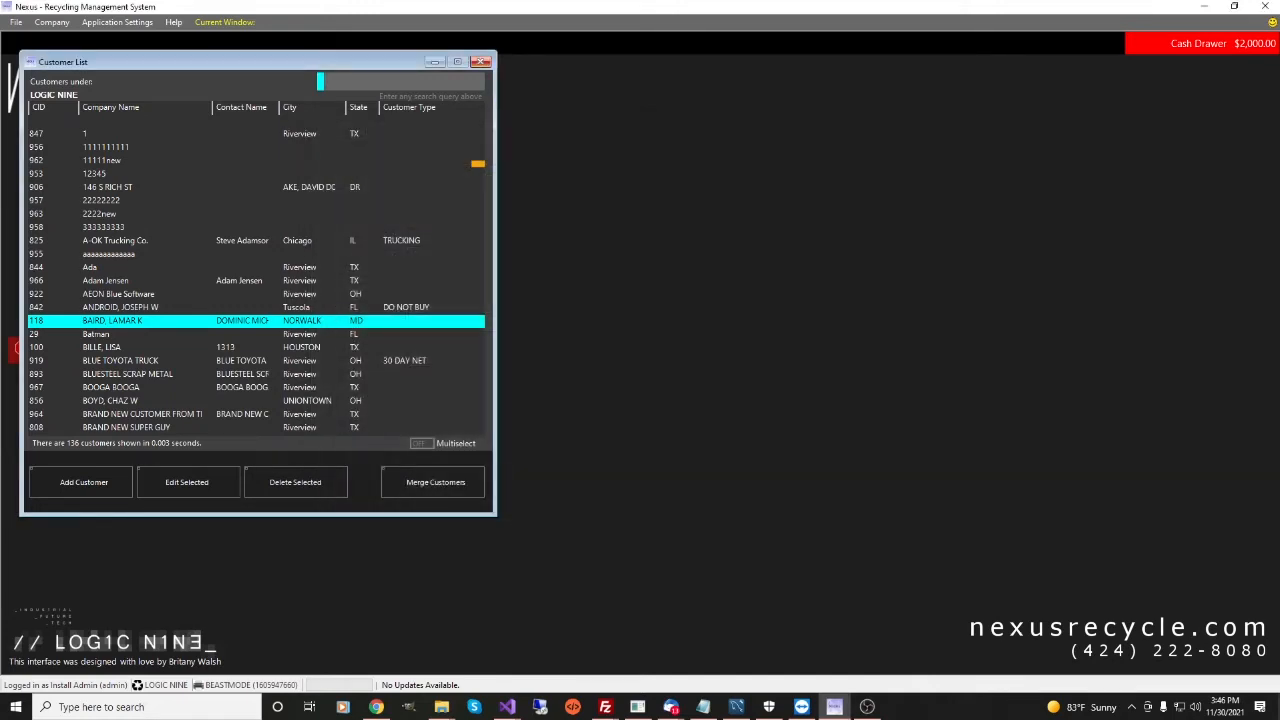
left_click(480, 61)
Reopen the global application settings and set the cash drawer to warn when below 50000000.
left_click(117, 22)
left_click(120, 71)
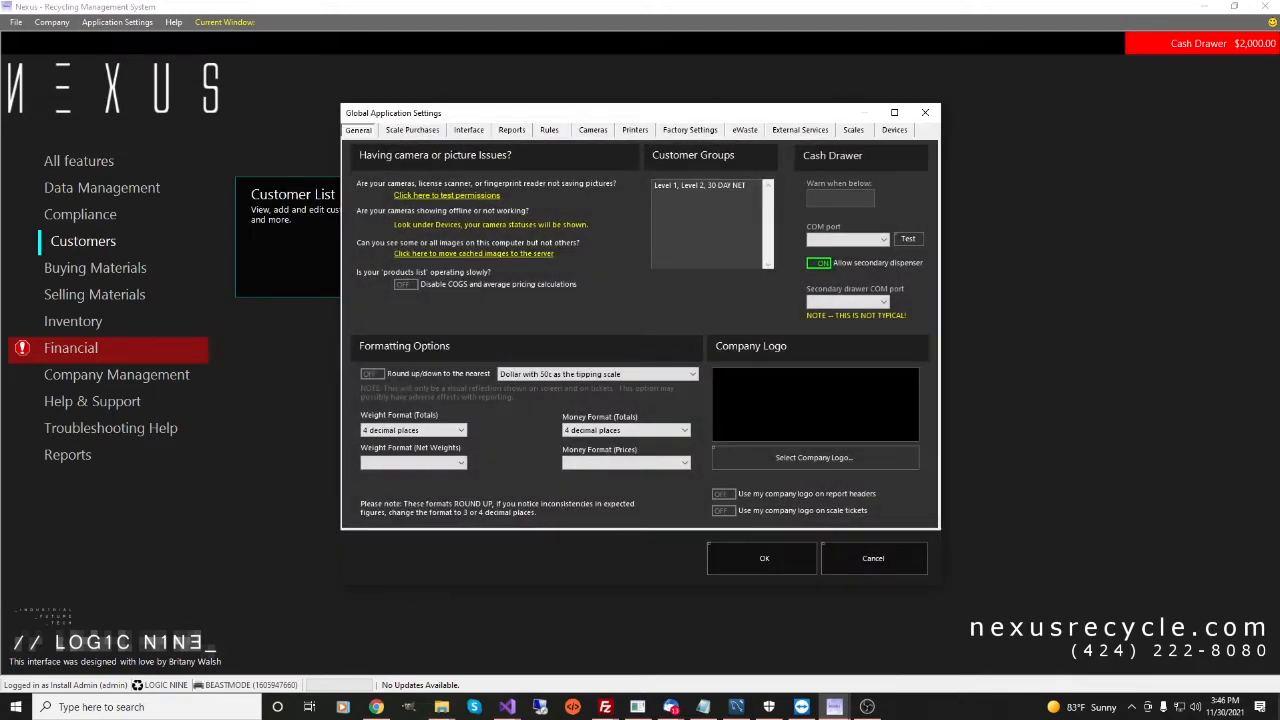
left_click(684, 194)
left_click(840, 198)
type("50000000")
key("ctrl+a")
Try COM3, COM4 and COM5 as the cash drawer's COM port, set it to (disabled), and turn off the secondary dispenser.
left_click(882, 240)
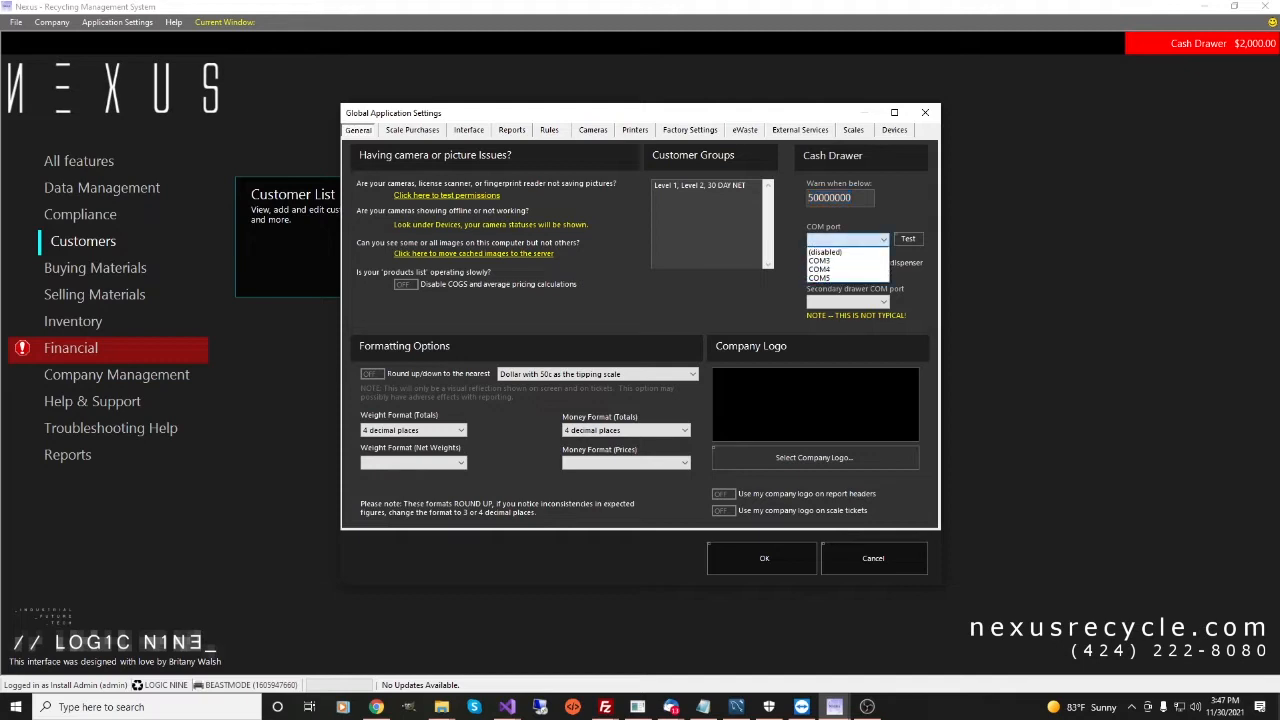
left_click(882, 240)
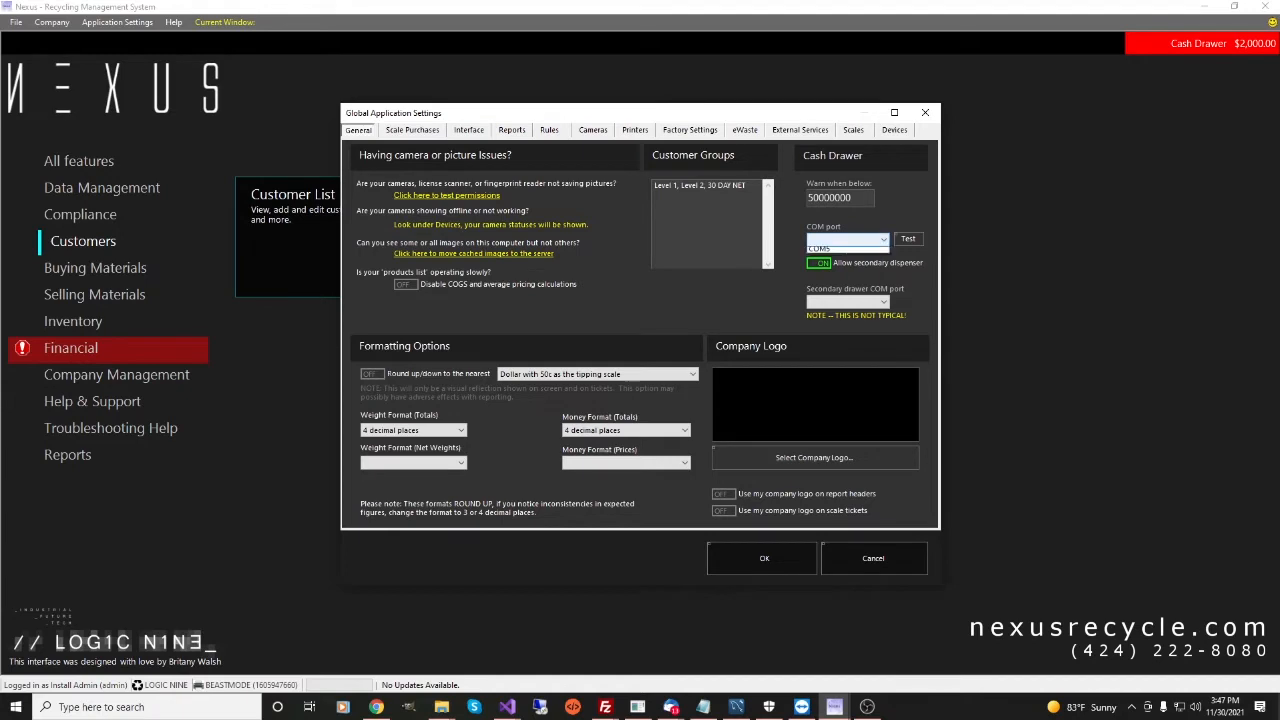
left_click(882, 240)
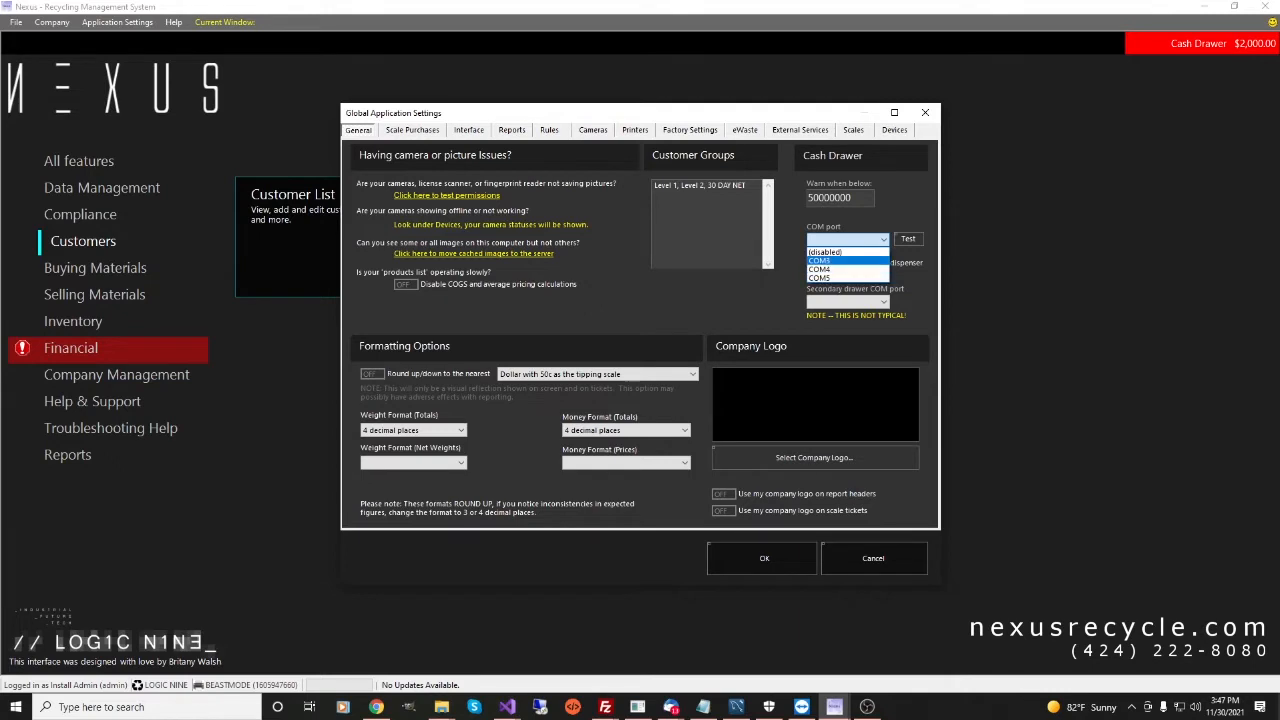
left_click(820, 260)
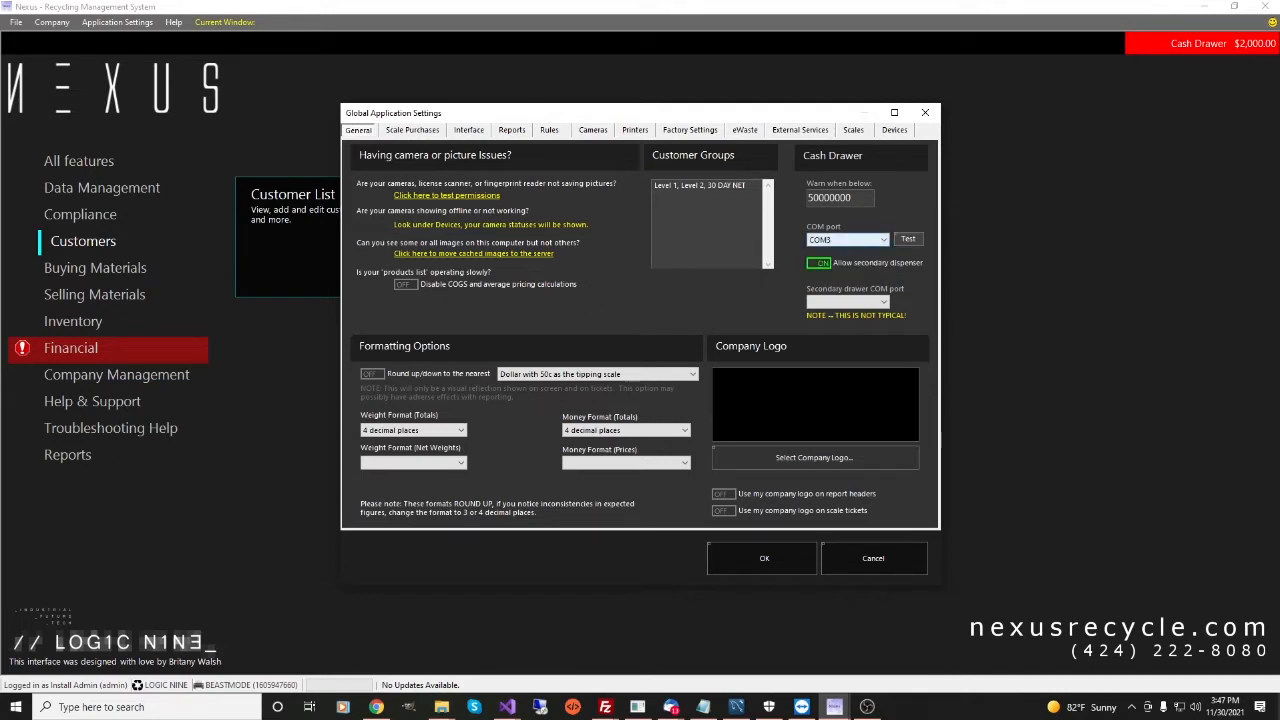
left_click(860, 240)
left_click(835, 269)
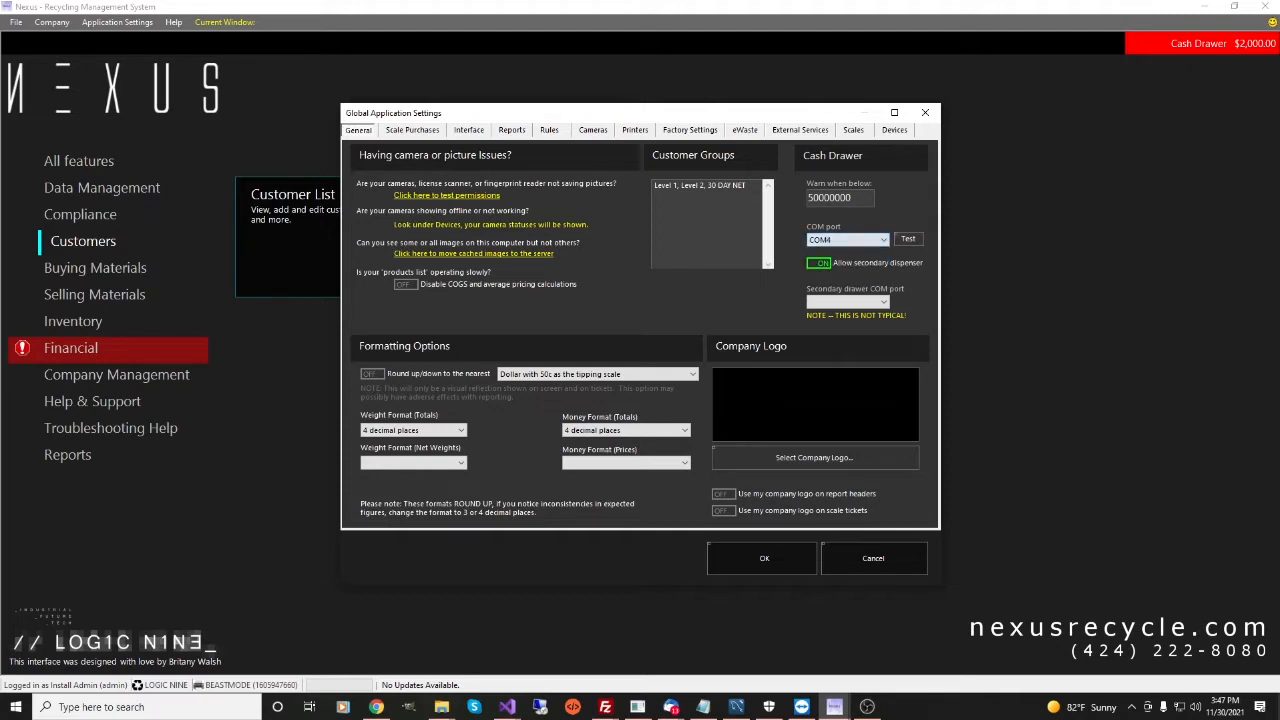
left_click(850, 240)
left_click(835, 277)
left_click(850, 240)
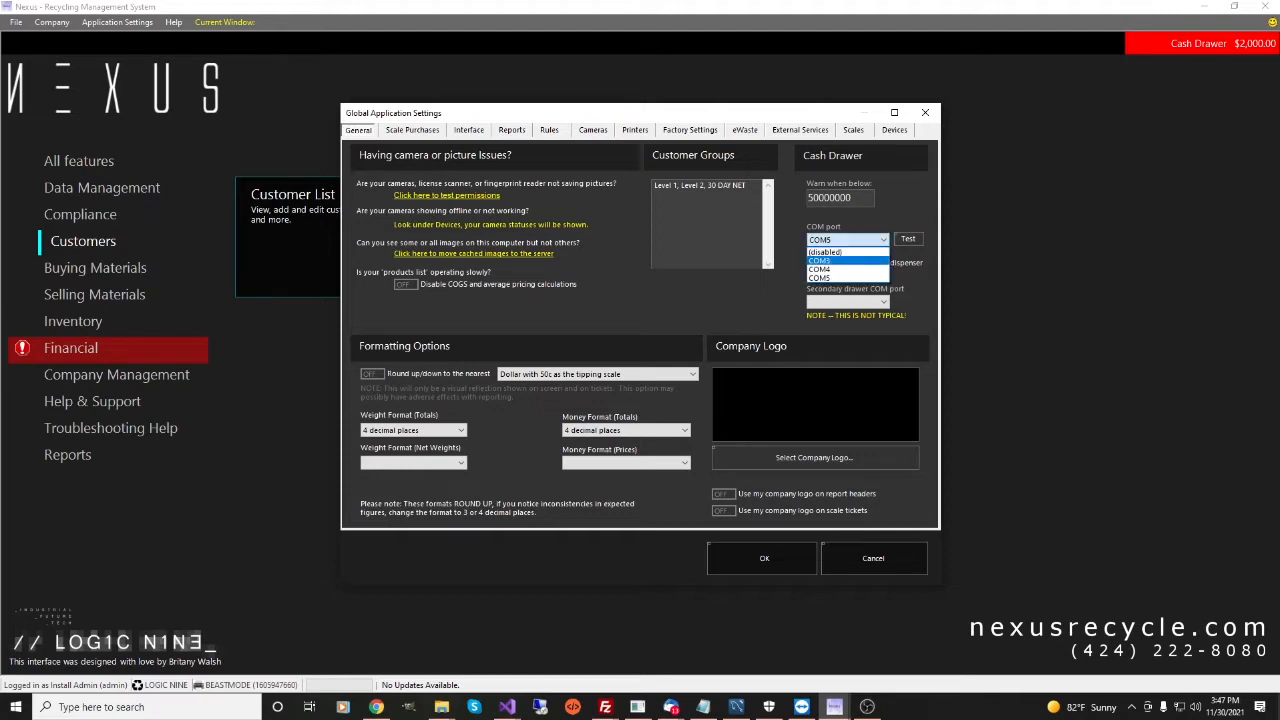
left_click(826, 252)
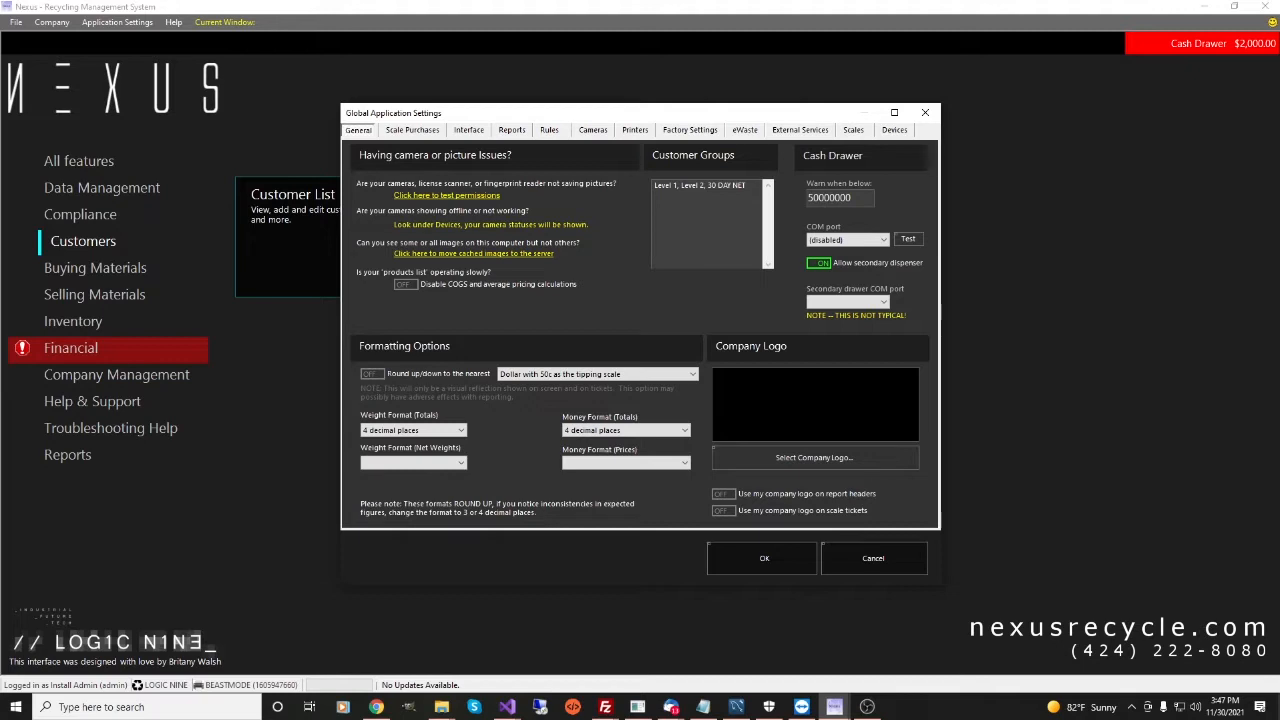
left_click(819, 263)
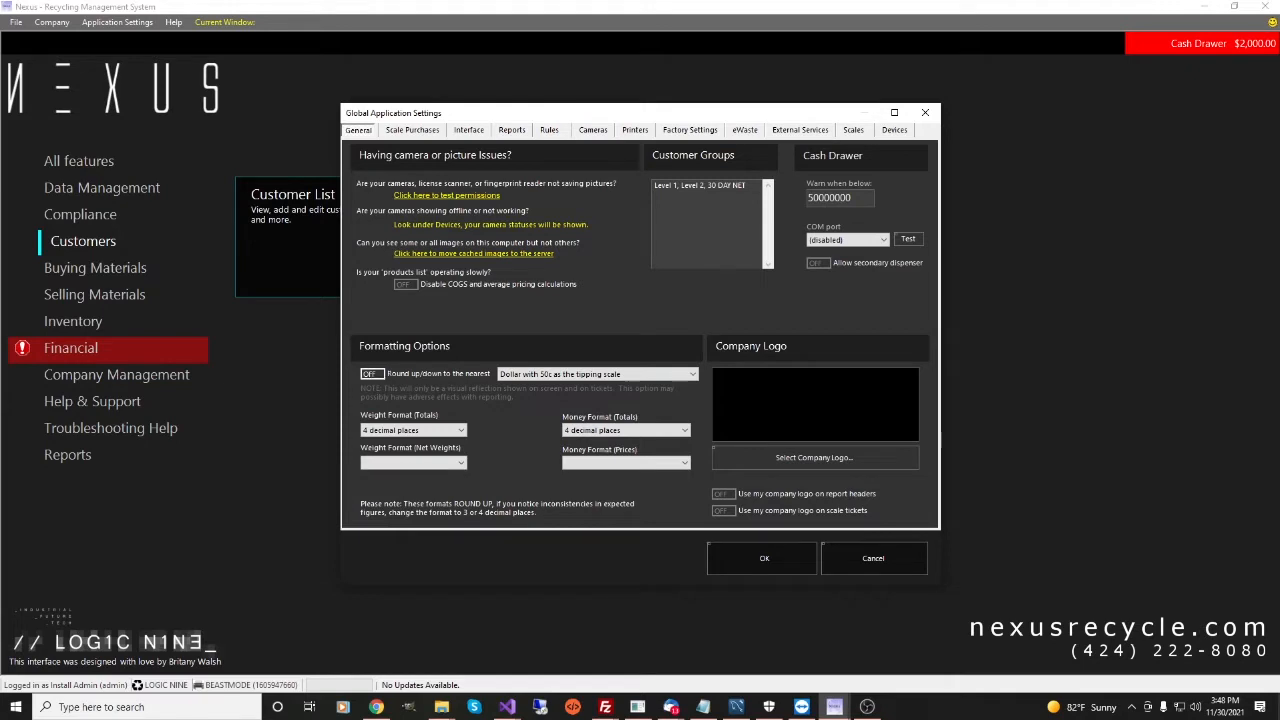
Review the increments for rounding up or down, and try turning rounding on before switching it back off.
left_click(597, 374)
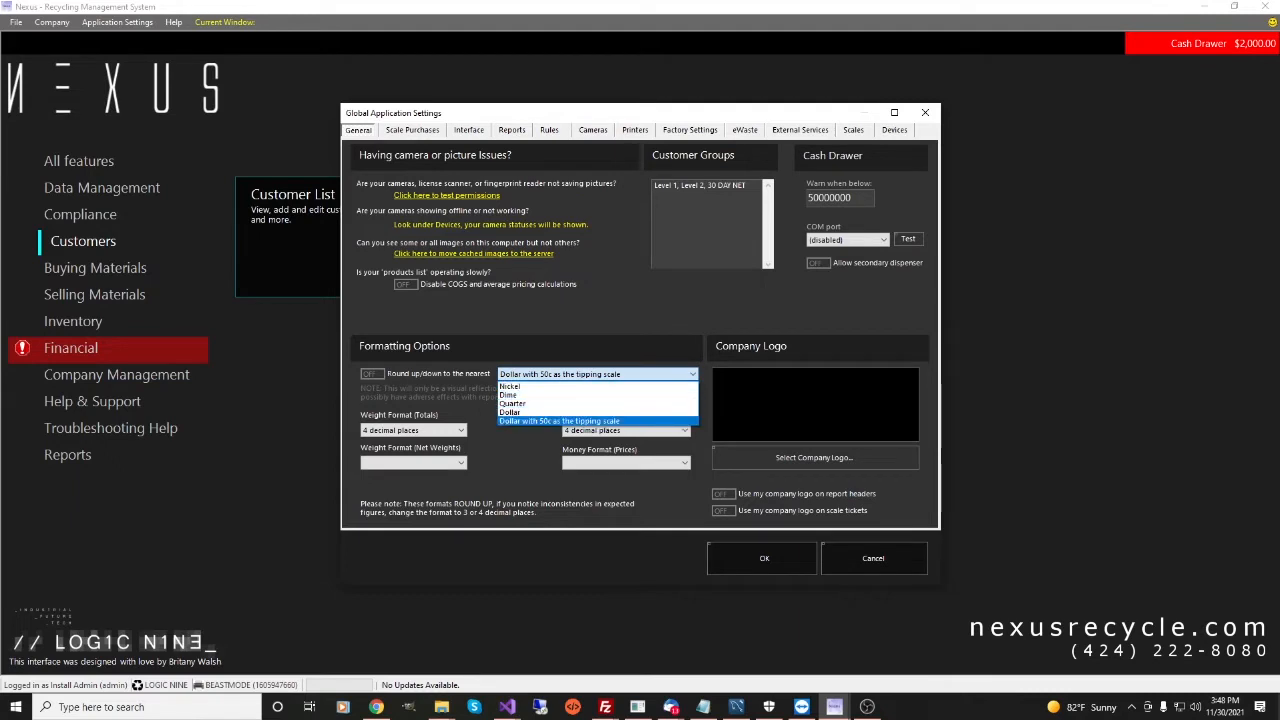
left_click(372, 374)
left_click(372, 374)
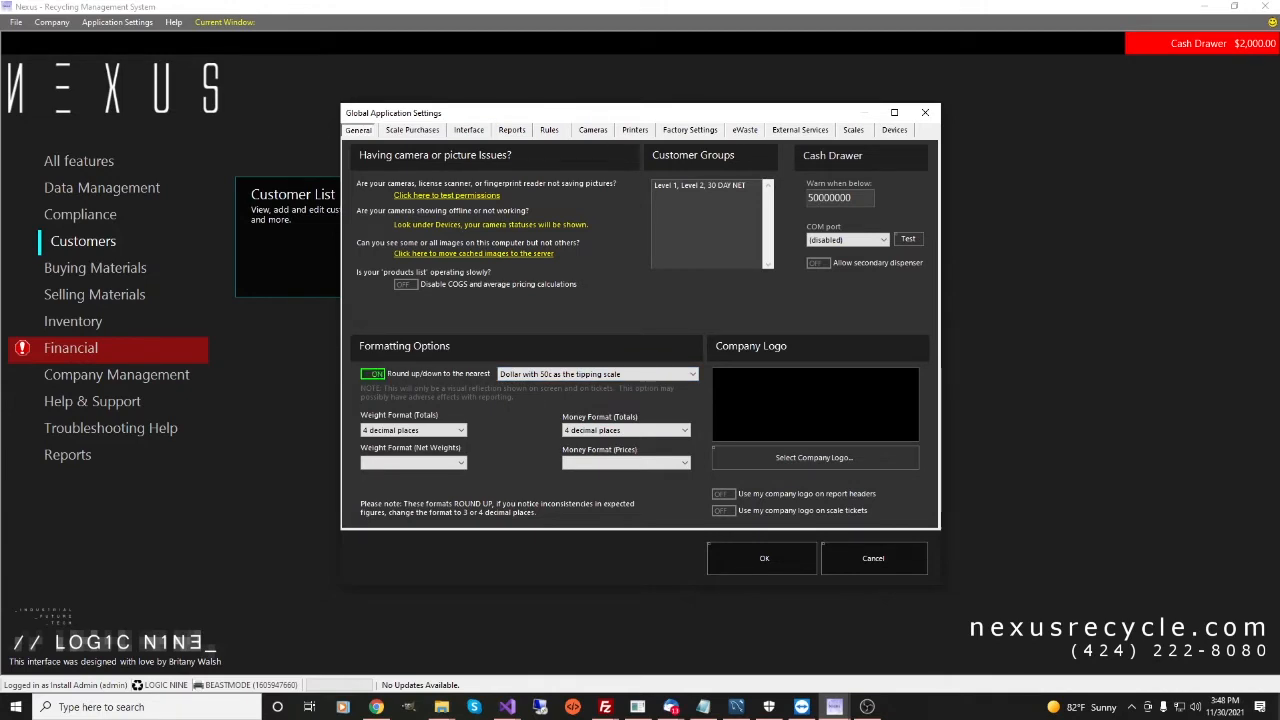
left_click(372, 374)
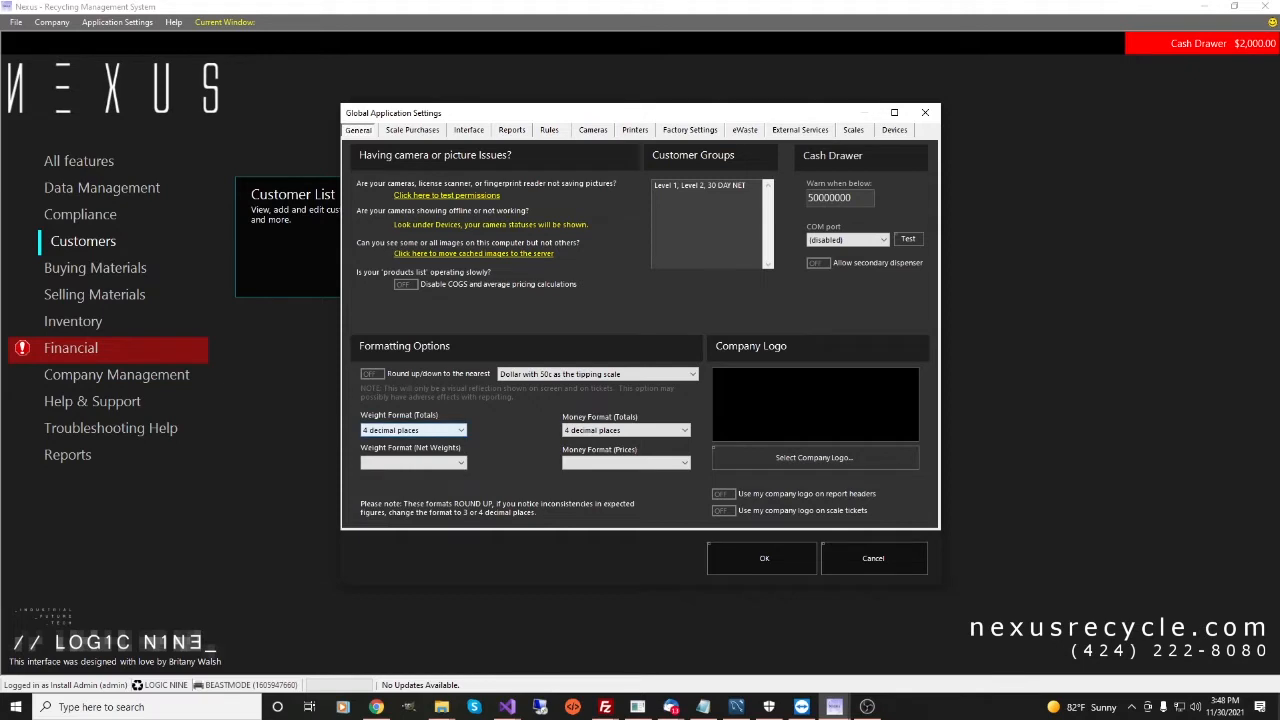
Review the decimal format choices for weight totals, money totals and net weights, keeping weight totals at 4 decimal places.
left_click(412, 430)
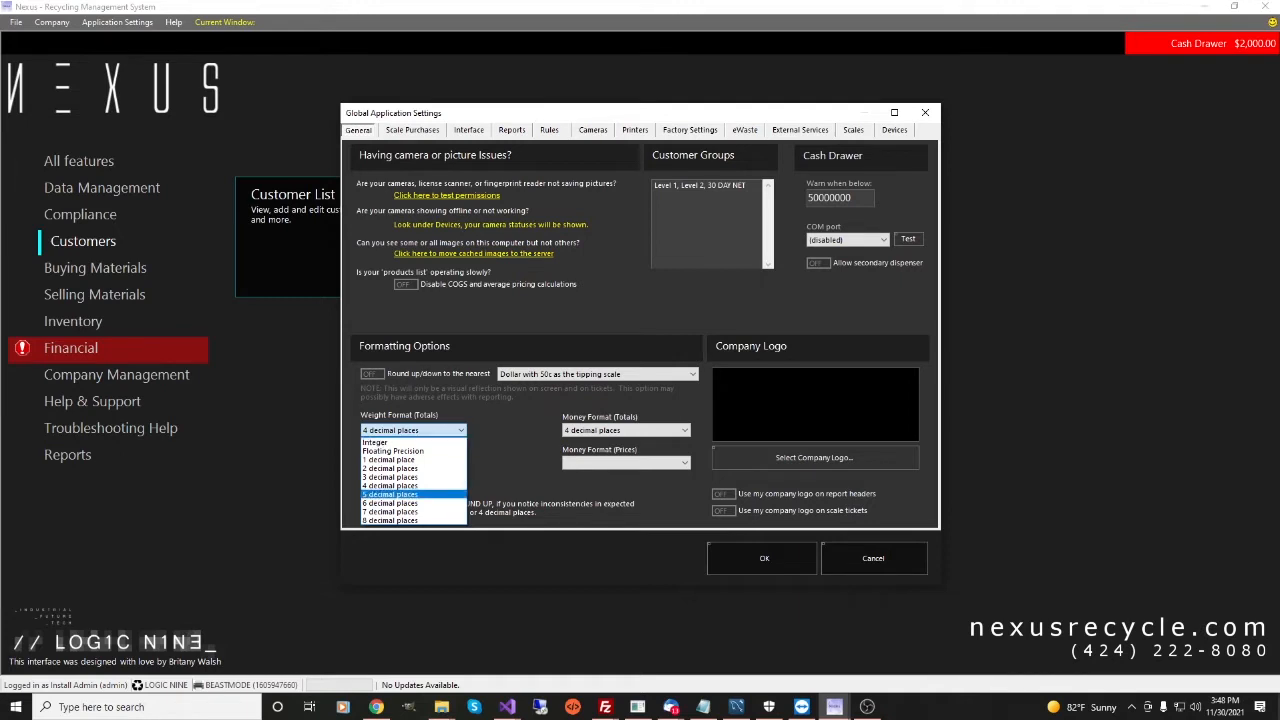
left_click(391, 486)
left_click(626, 430)
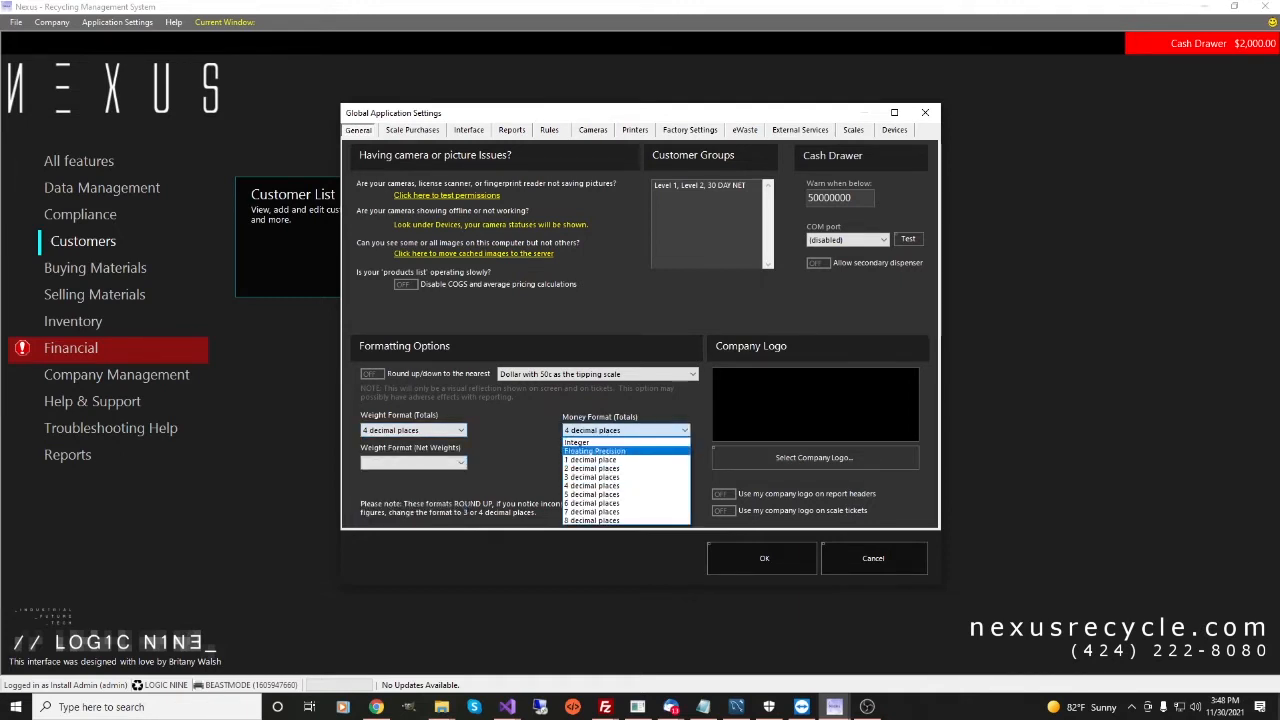
left_click(432, 463)
left_click(432, 463)
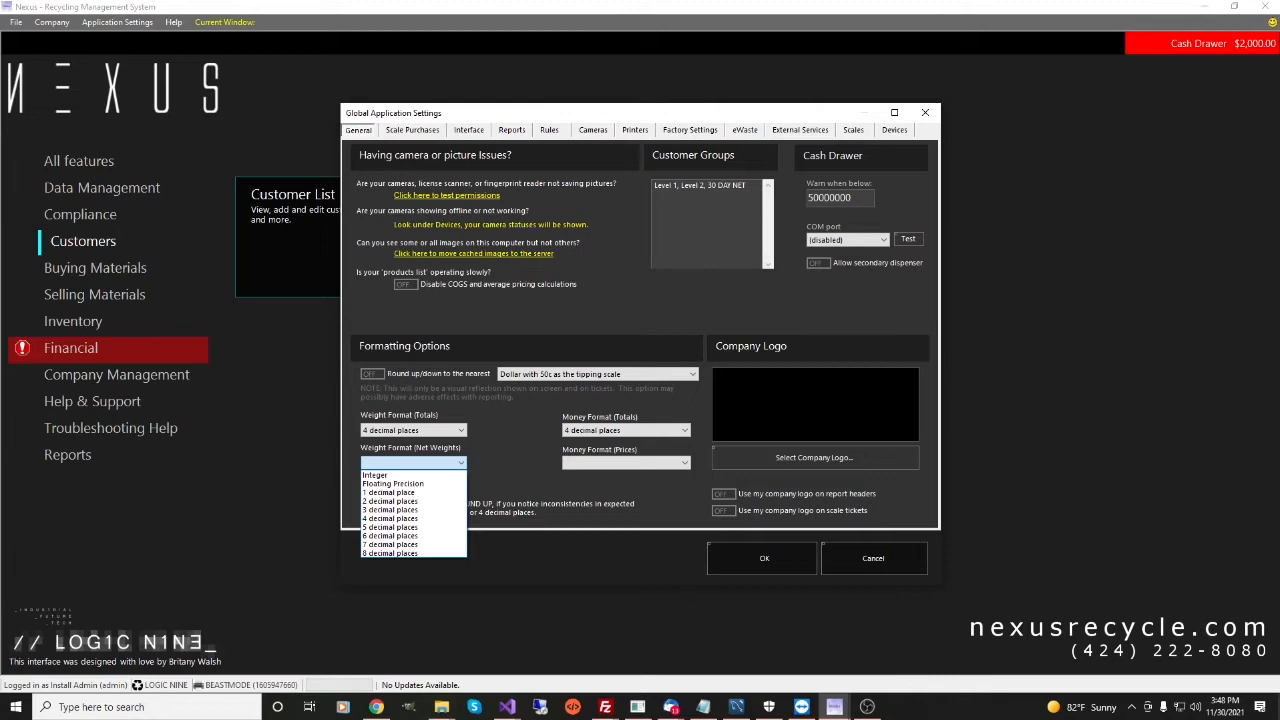
left_click(430, 463)
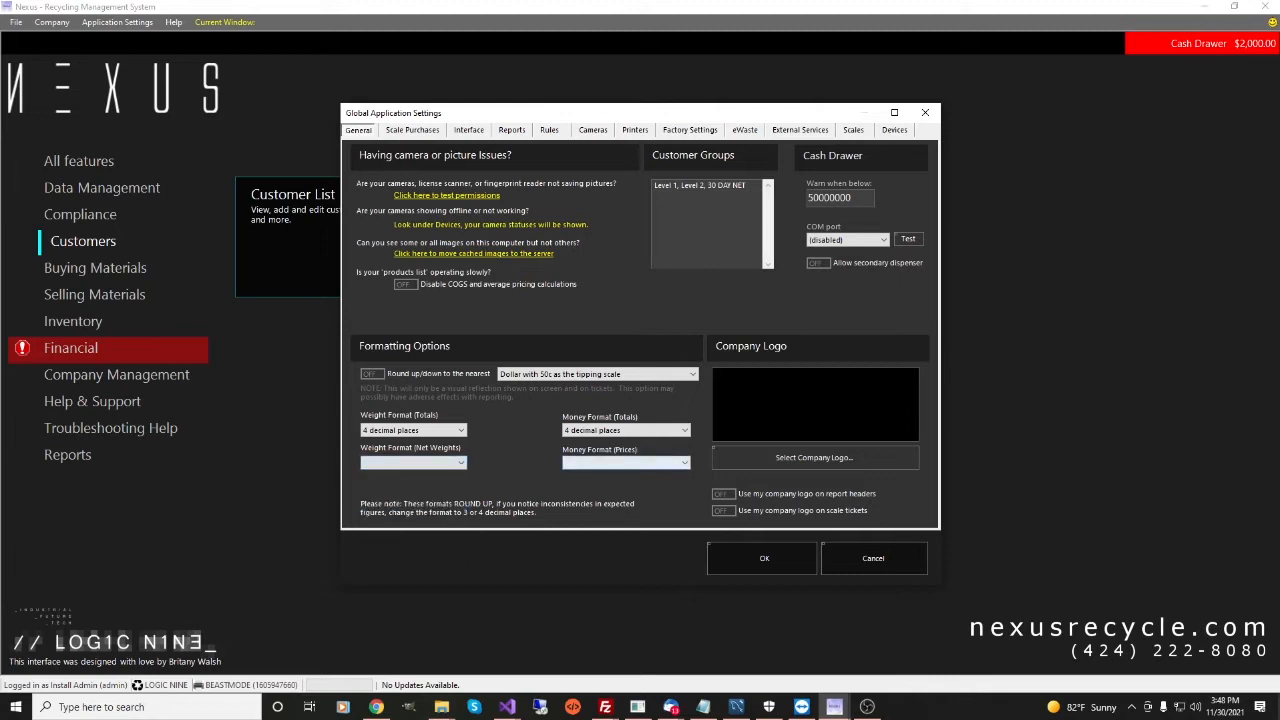
Review the format choices for money prices and money totals, and reselect 4 decimal places for weight totals.
left_click(630, 463)
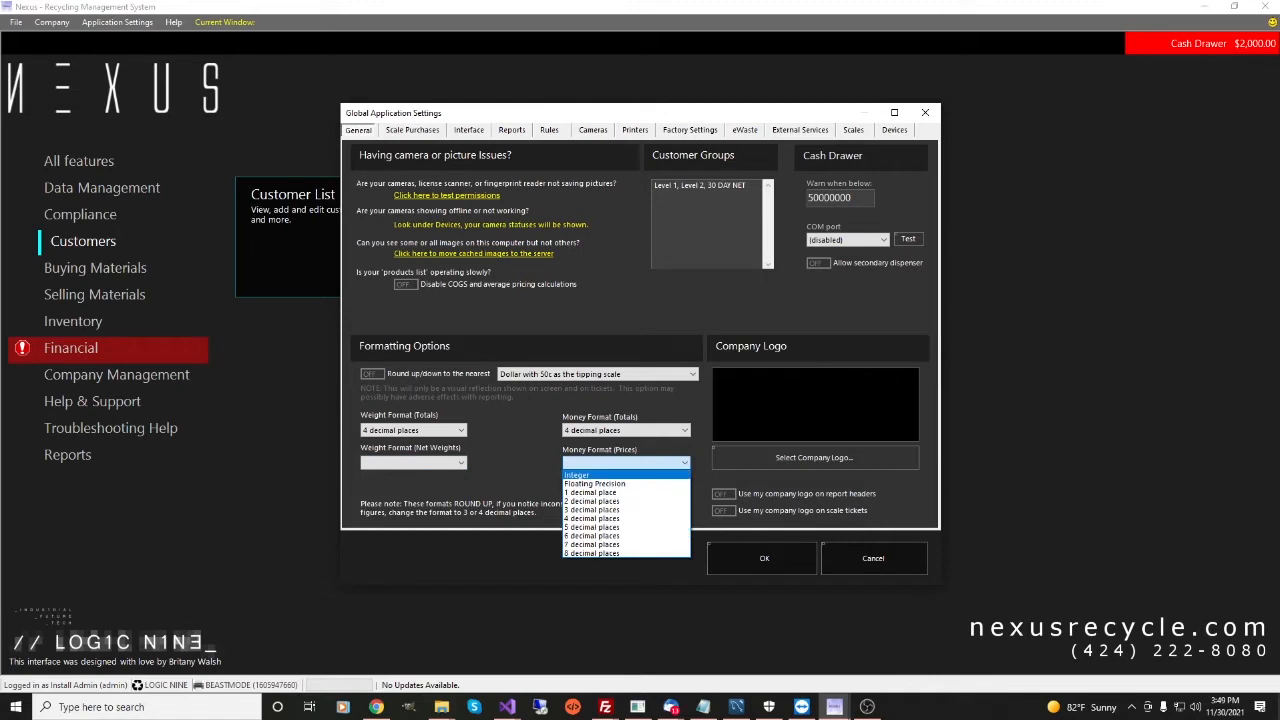
left_click(630, 463)
left_click(630, 431)
left_click(630, 431)
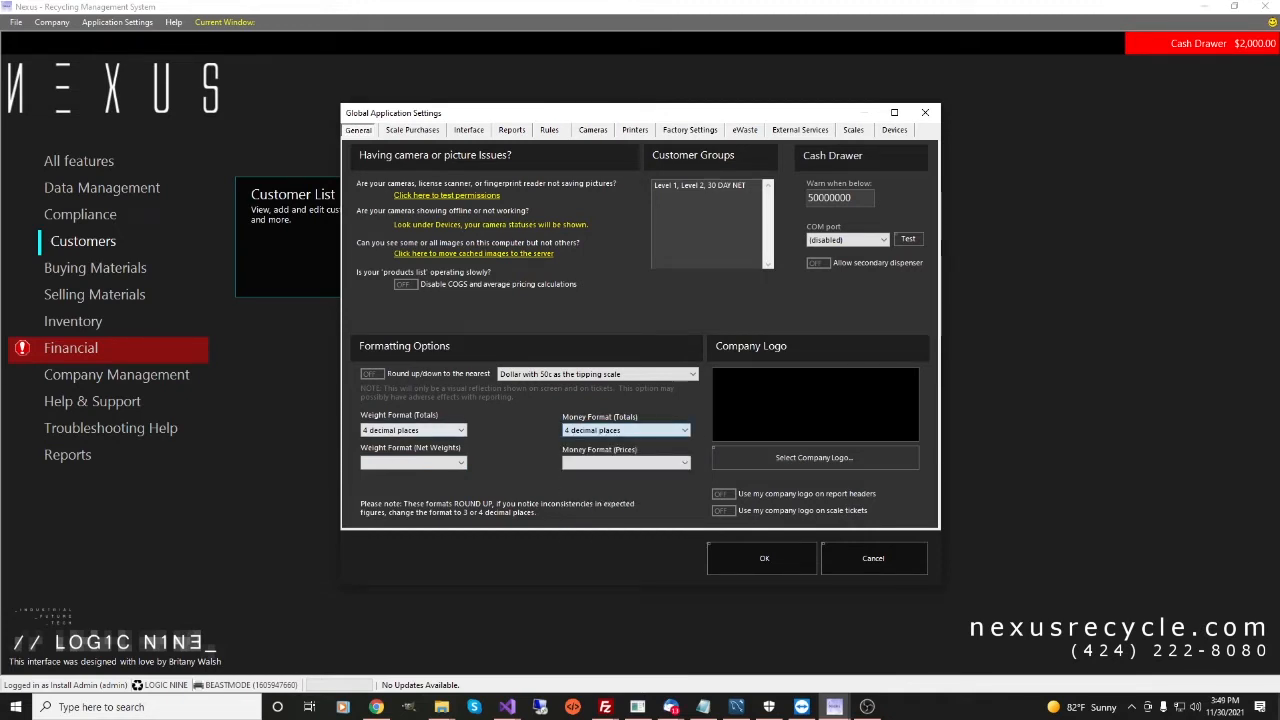
left_click(430, 431)
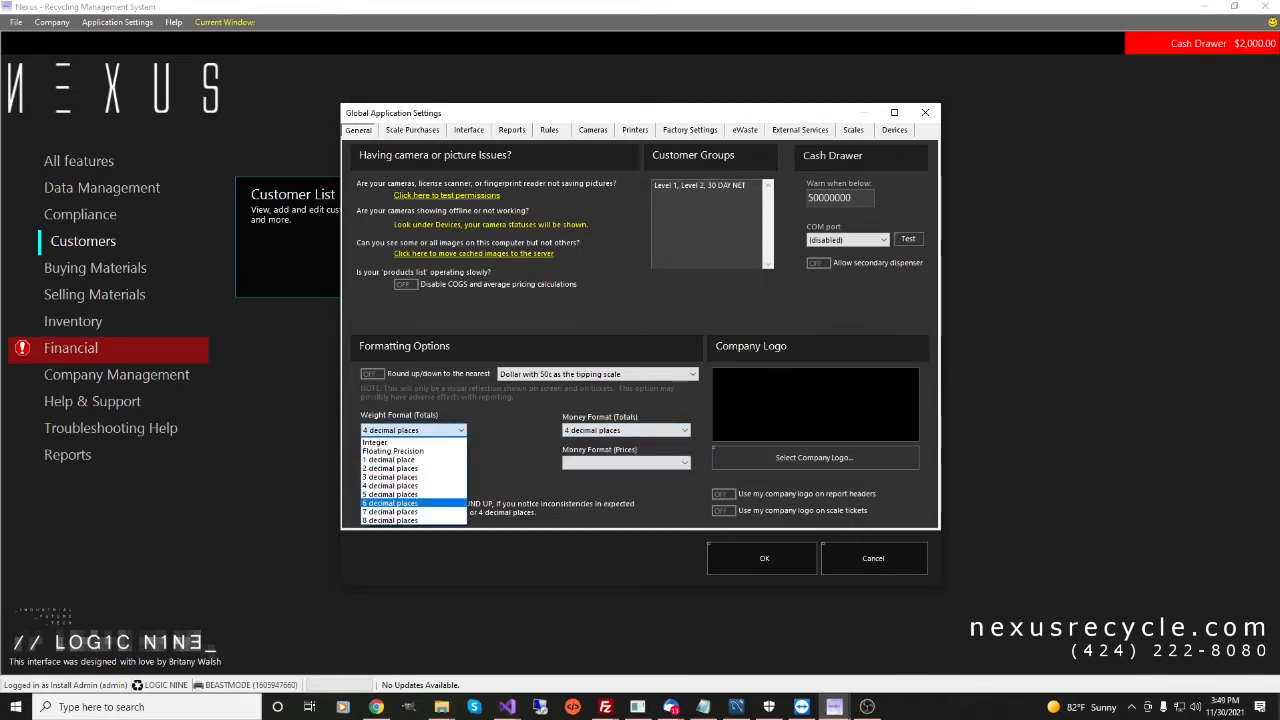
left_click(430, 431)
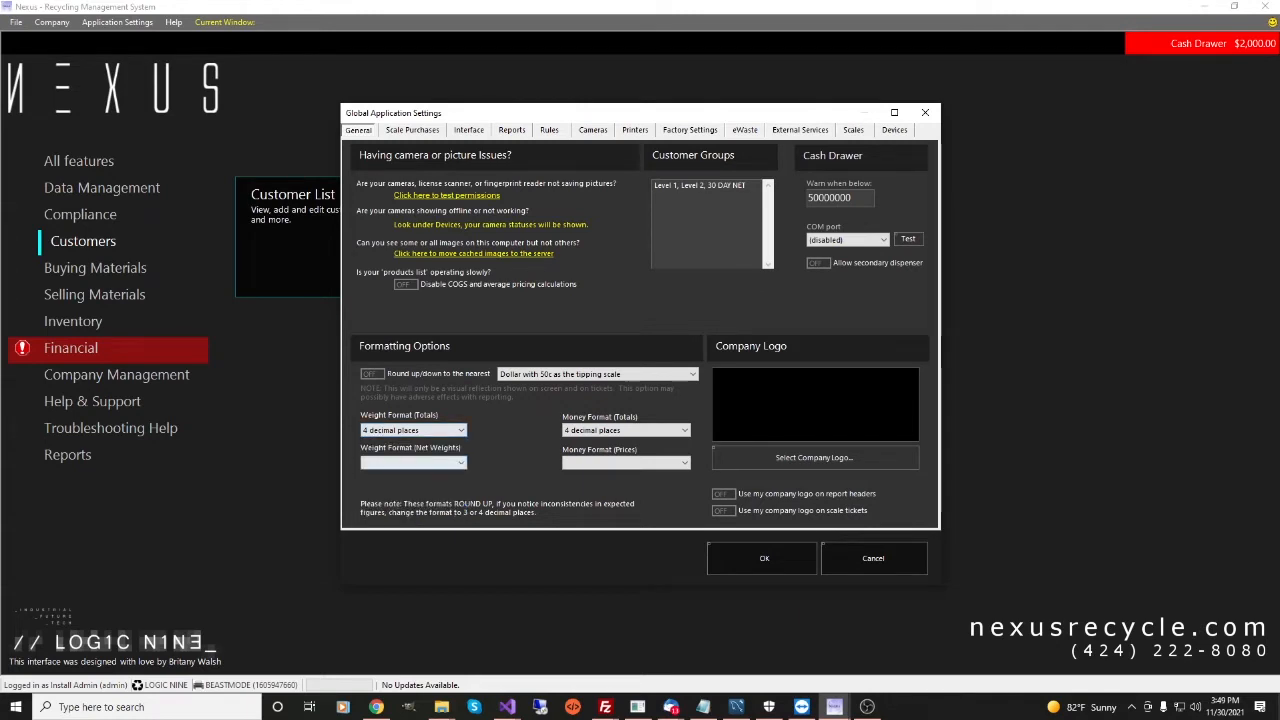
left_click(430, 431)
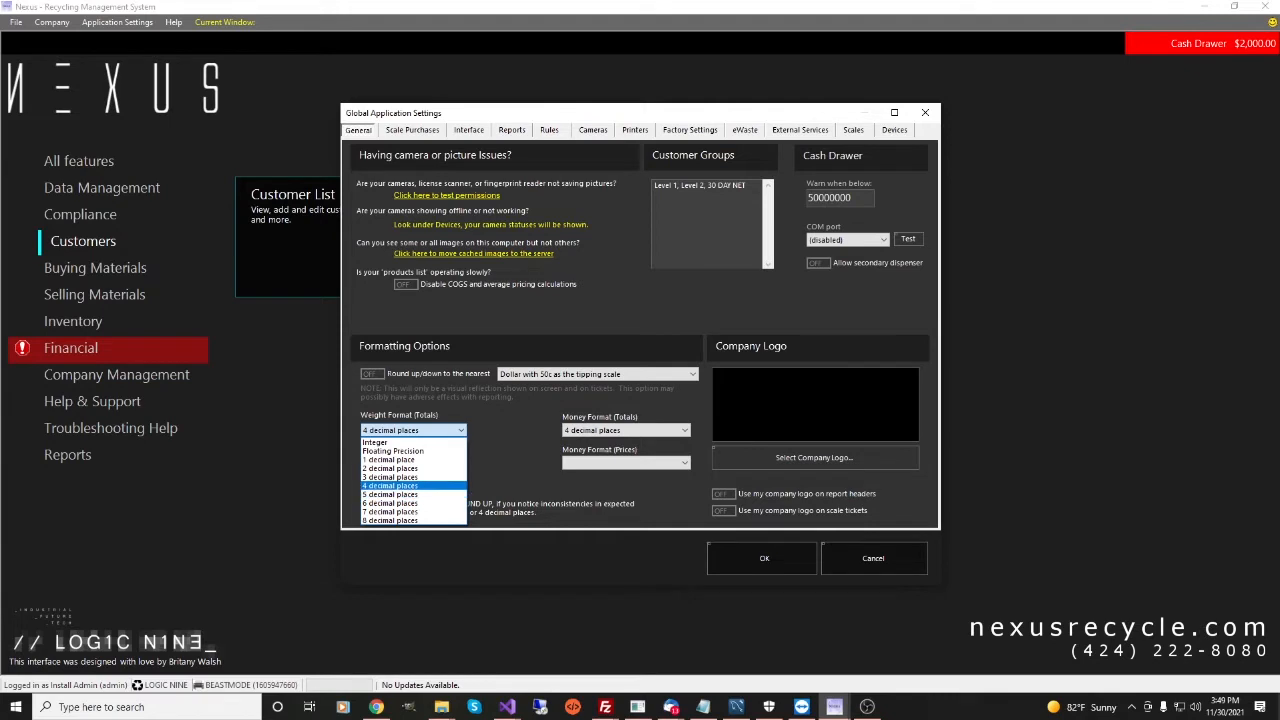
left_click(408, 486)
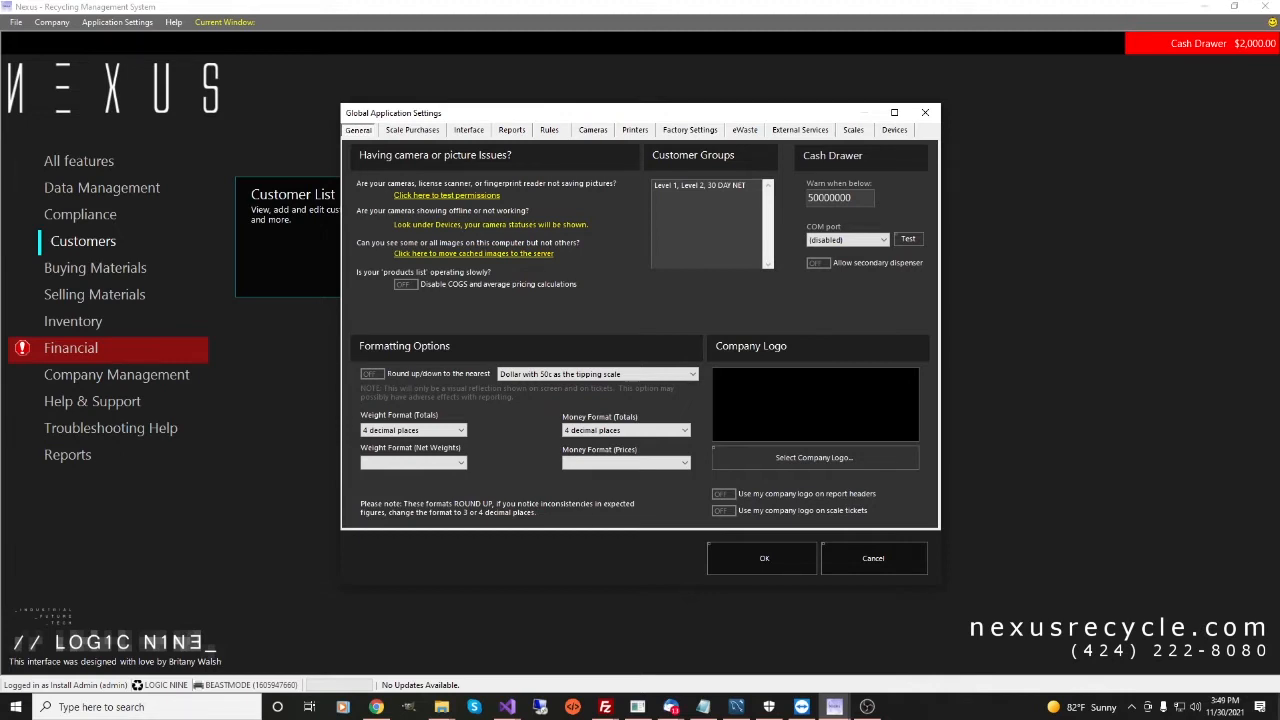
Open Paint in a maximized window and shrink the blank canvas to about 211 × 163 px.
key("super")
type("paint")
key("Return")
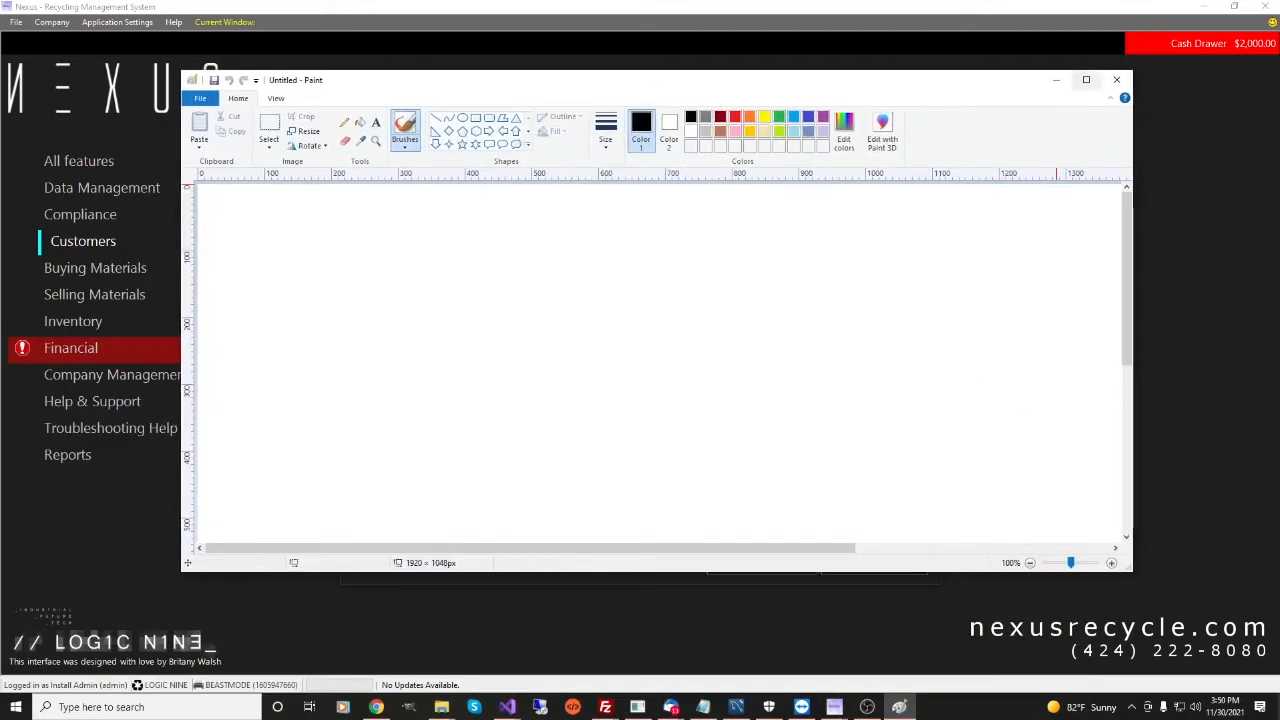
left_click(1086, 80)
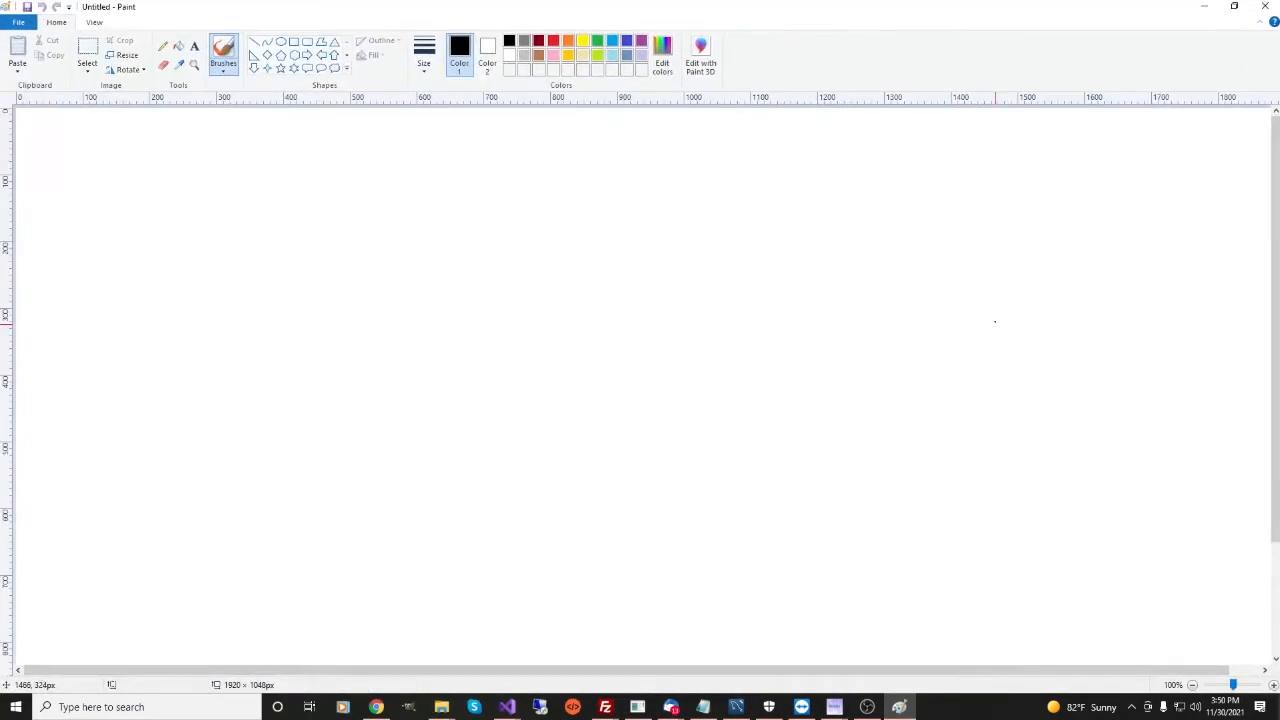
scroll(994, 320, "down", 2)
left_click_drag(338, 284, 40, 140)
scroll(143, 161, "up", 4)
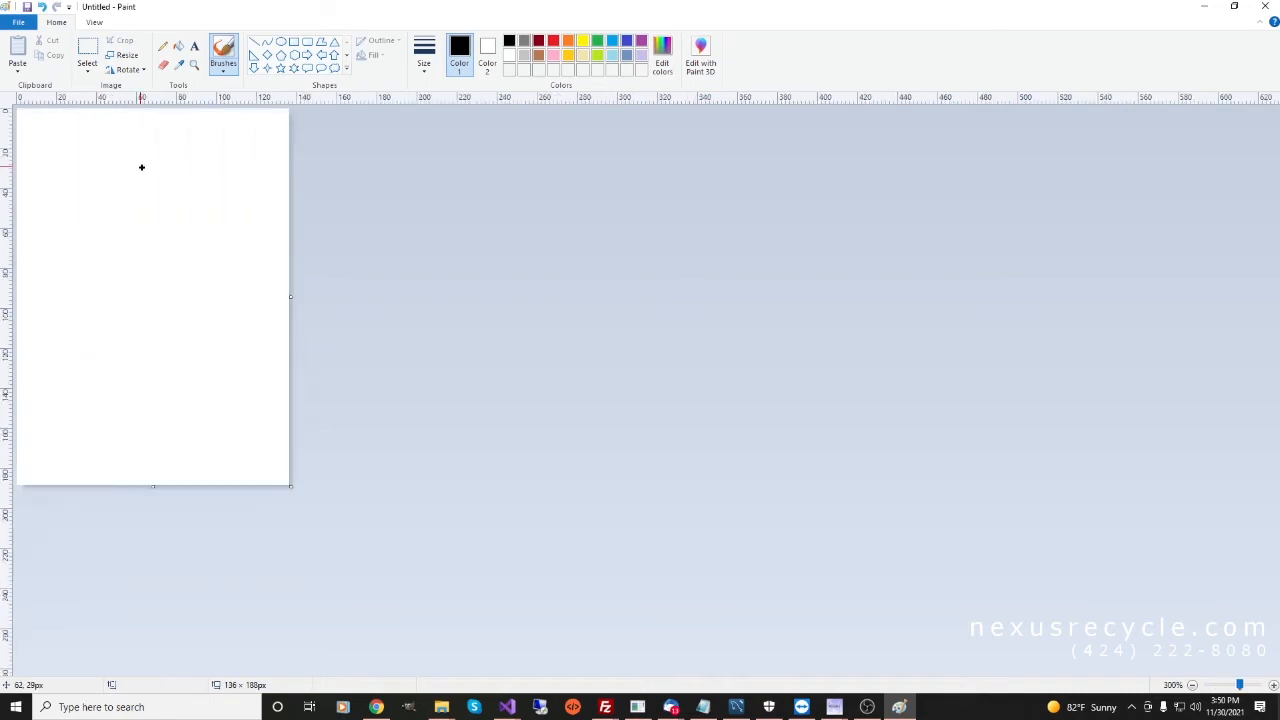
scroll(146, 174, "down", 3)
scroll(51, 126, "up", 1)
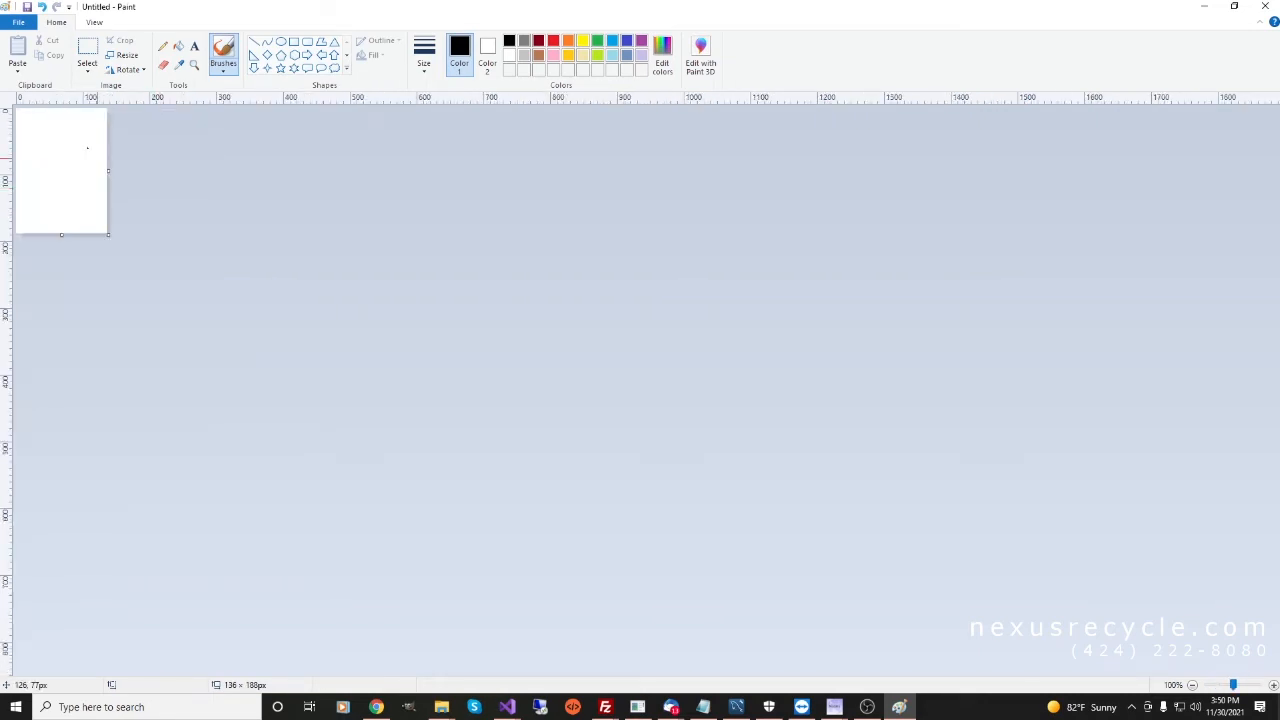
left_click_drag(108, 234, 158, 217)
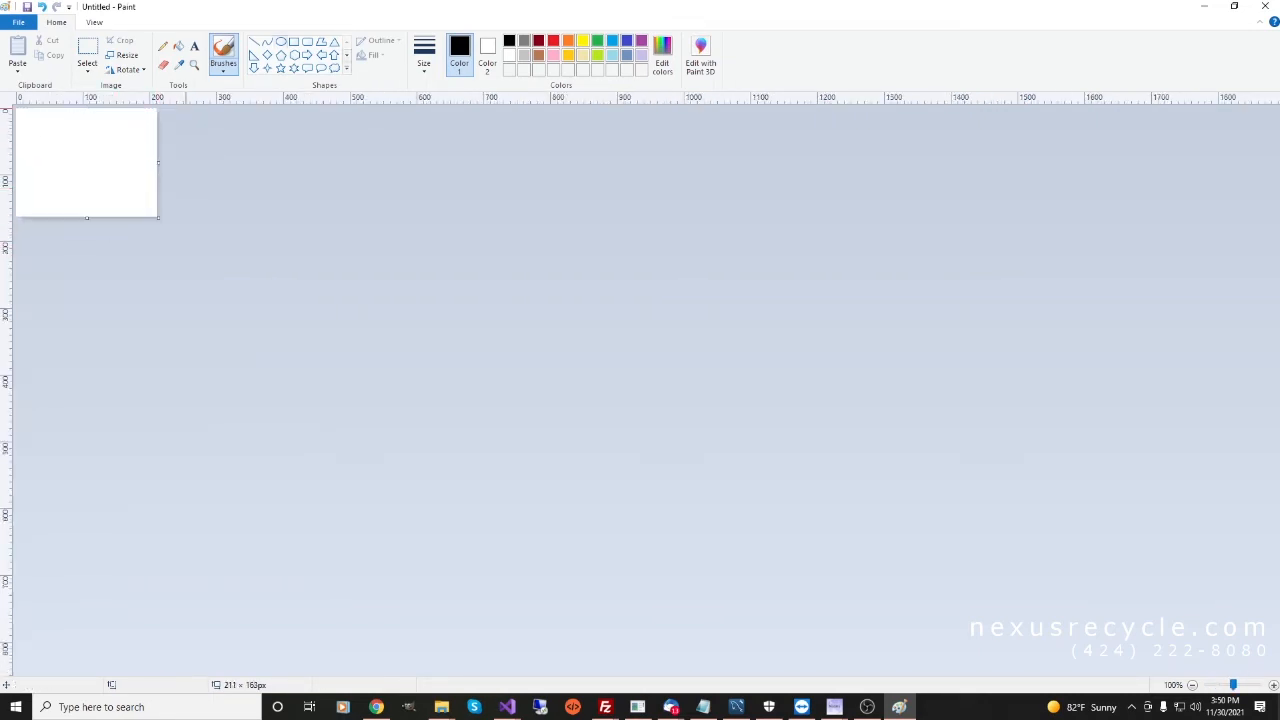
Draw a green ellipse outline that nearly fills the small canvas.
left_click(281, 41)
left_click(597, 41)
left_click_drag(33, 112, 150, 207)
left_click(385, 241)
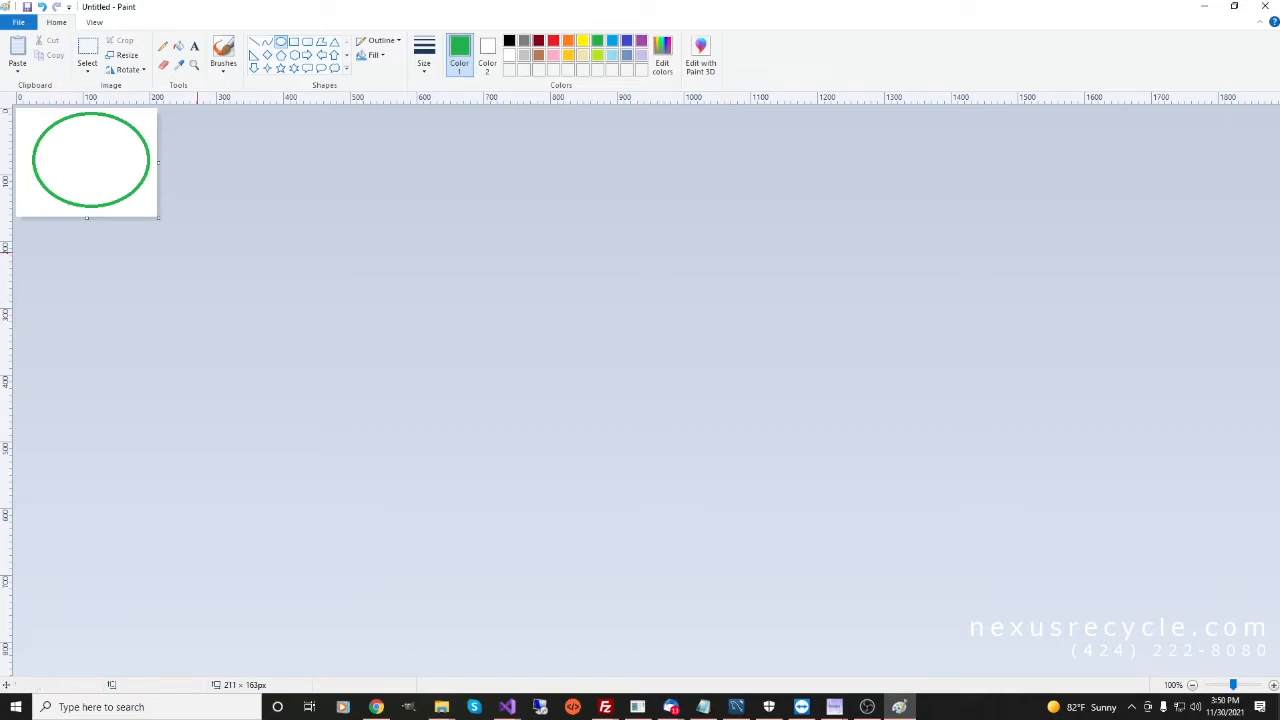
Enlarge the canvas to about 600 × 224 px, and close Paint without saving the drawing.
left_click_drag(158, 217, 417, 257)
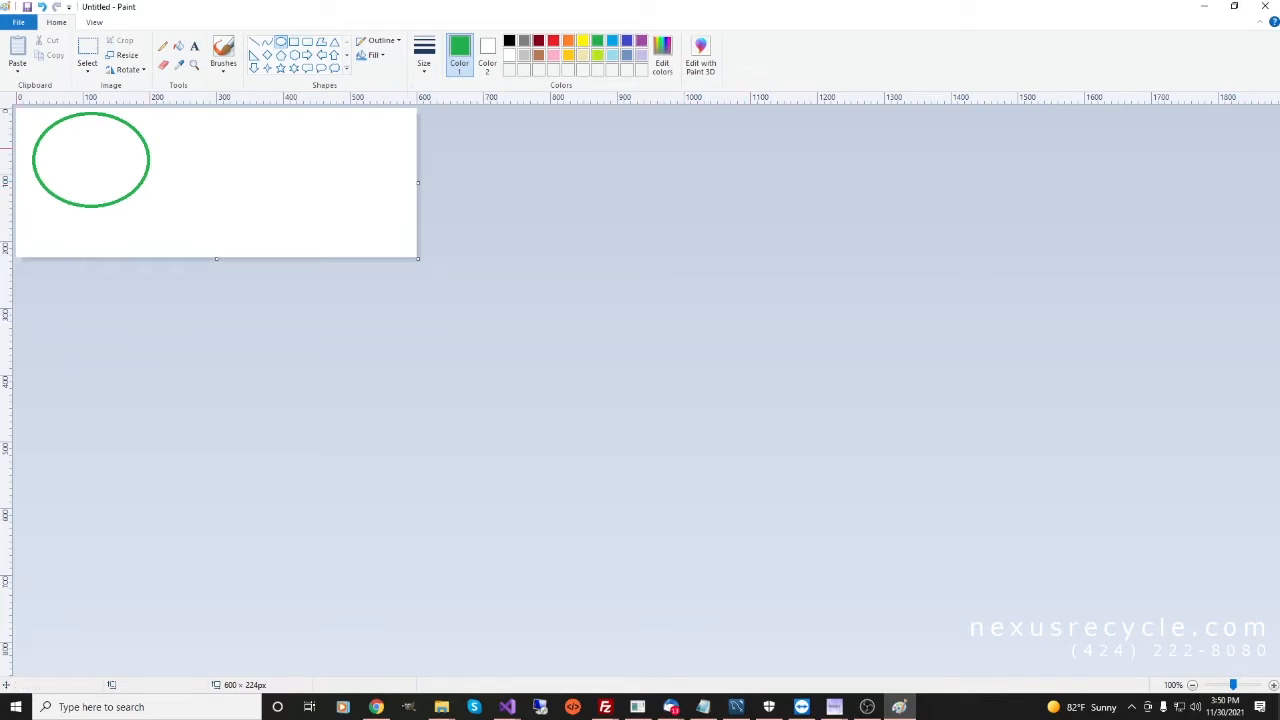
left_click(1265, 6)
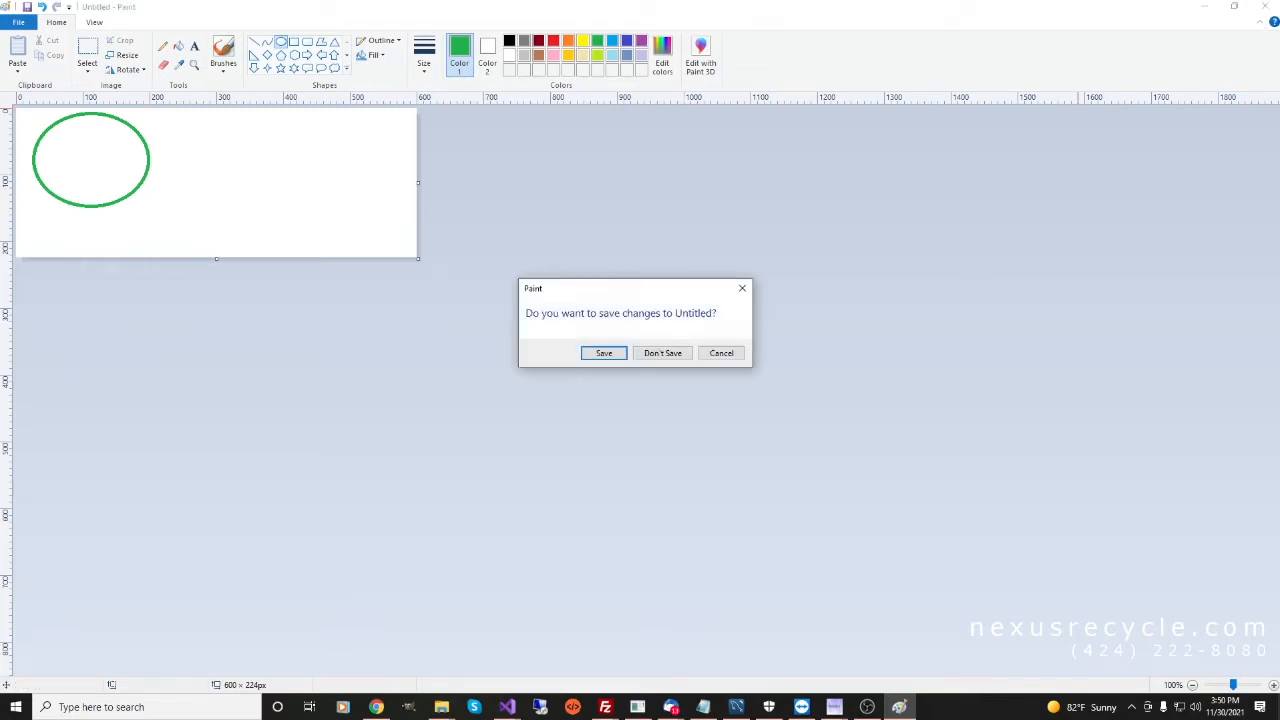
left_click(662, 353)
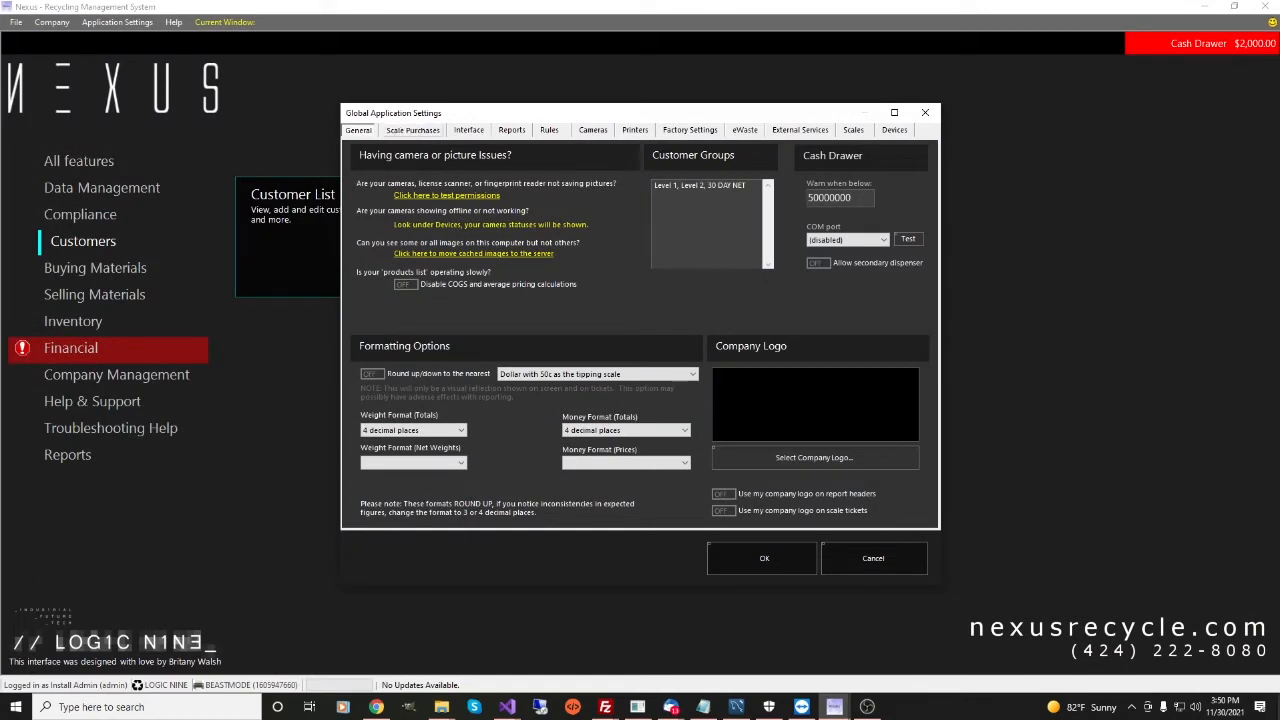
View the scale purchase settings, close them, and open Scale Purchases with its open ticket sets list dismissed.
left_click(412, 130)
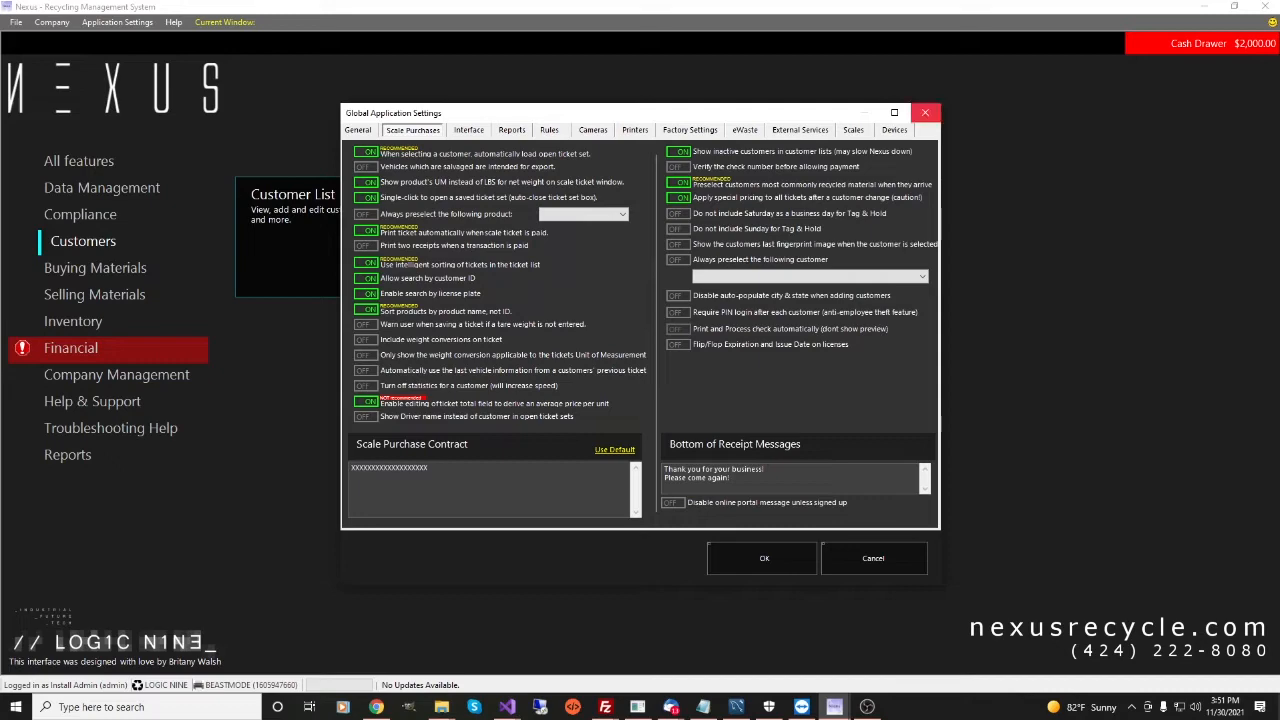
left_click(925, 113)
left_click(95, 268)
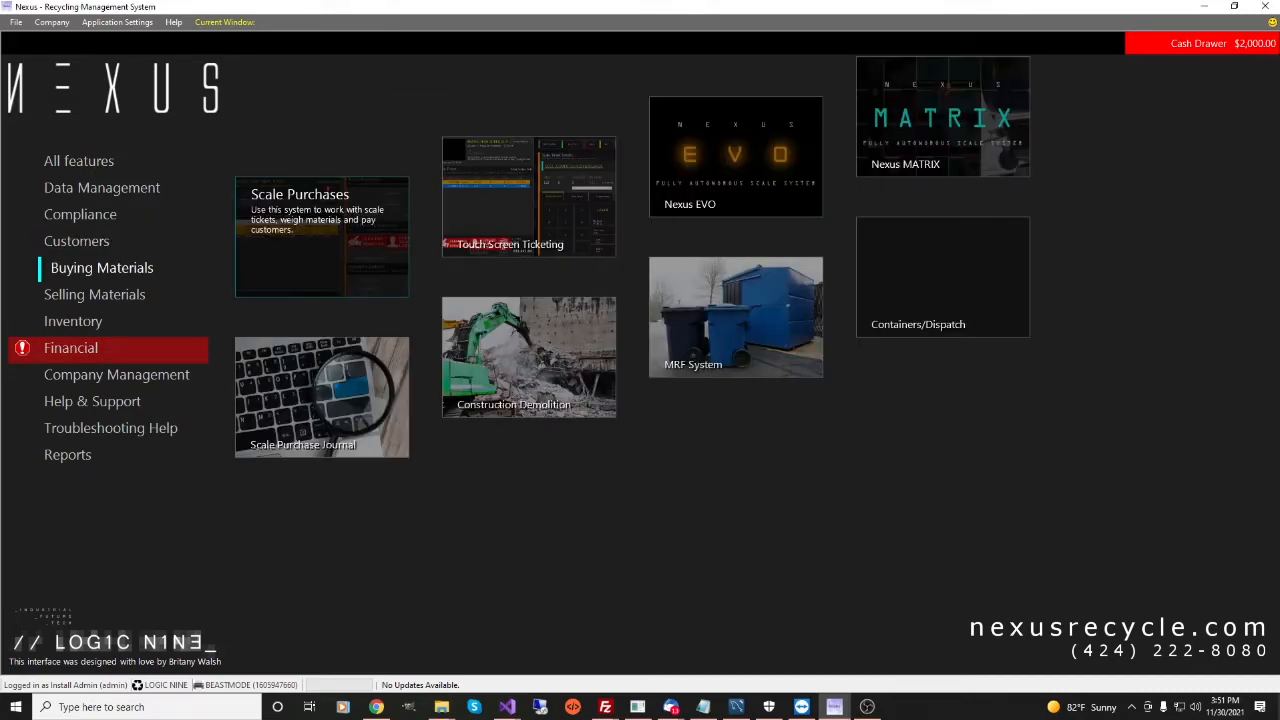
left_click(321, 237)
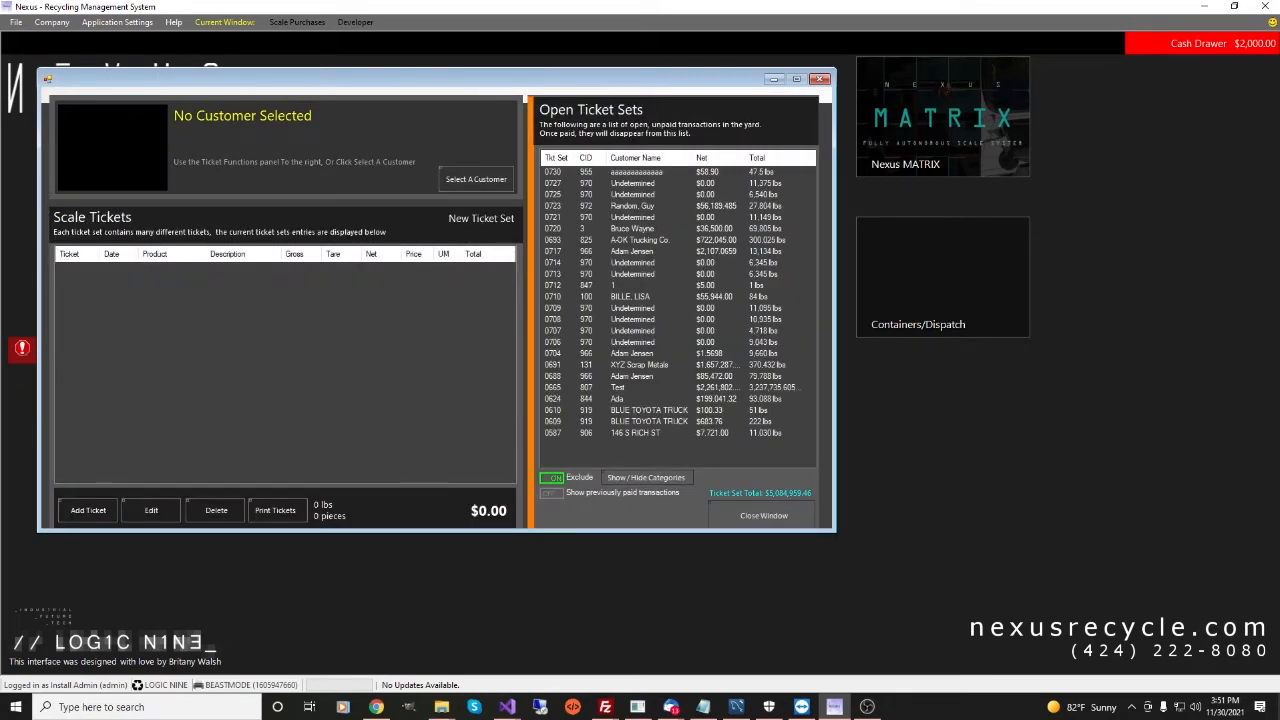
left_click(763, 515)
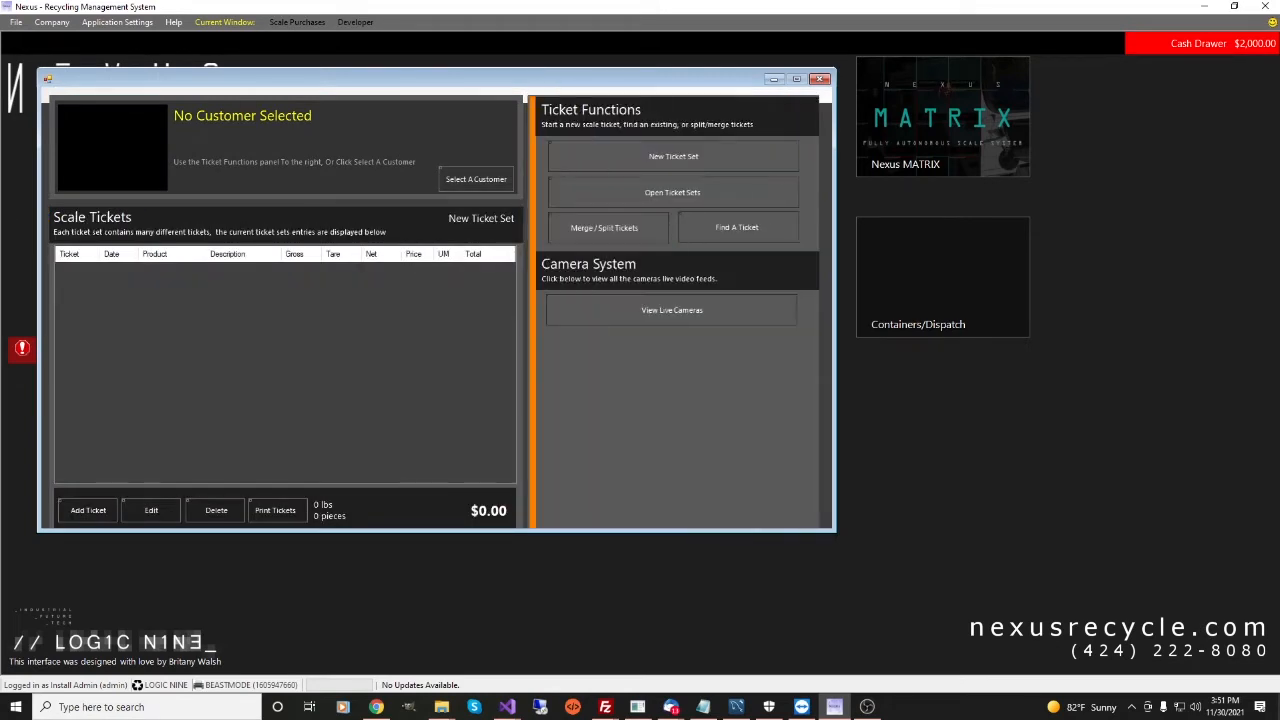
Start a new ticket set, find the customer by first name, select the match and dismiss the expired license notice.
left_click(673, 157)
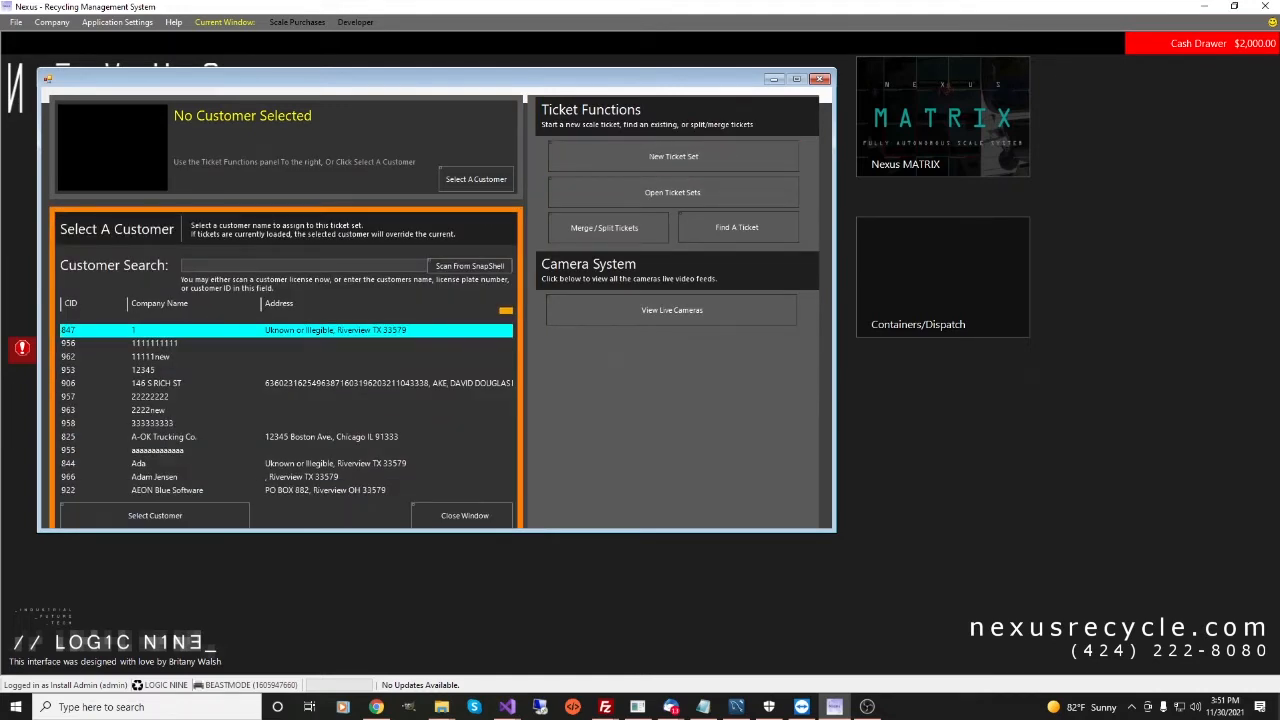
type("bruce")
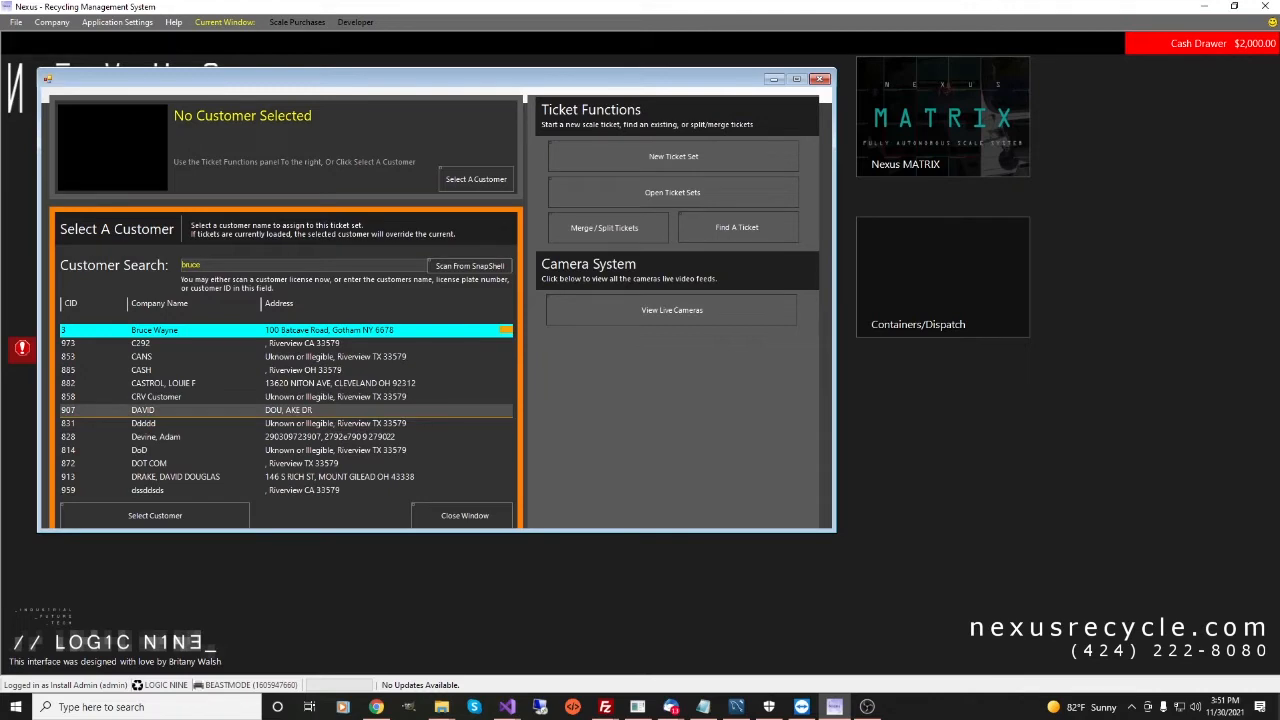
left_click(155, 515)
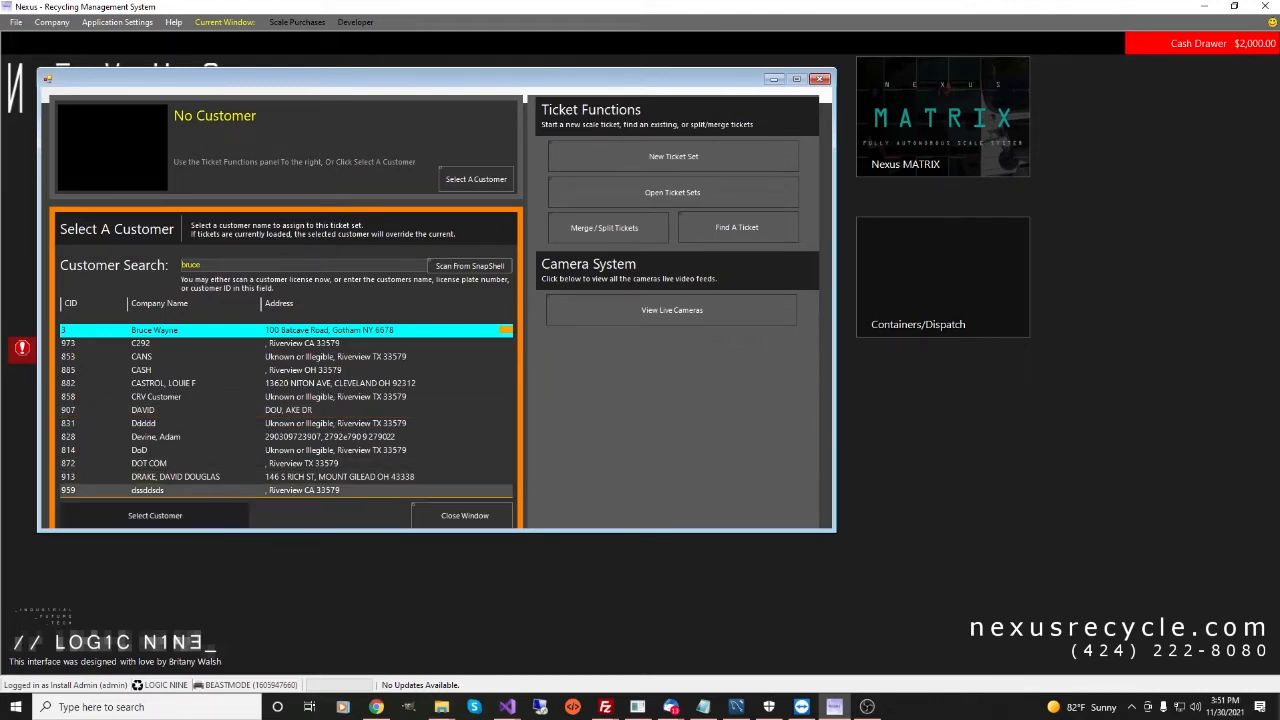
left_click(642, 398)
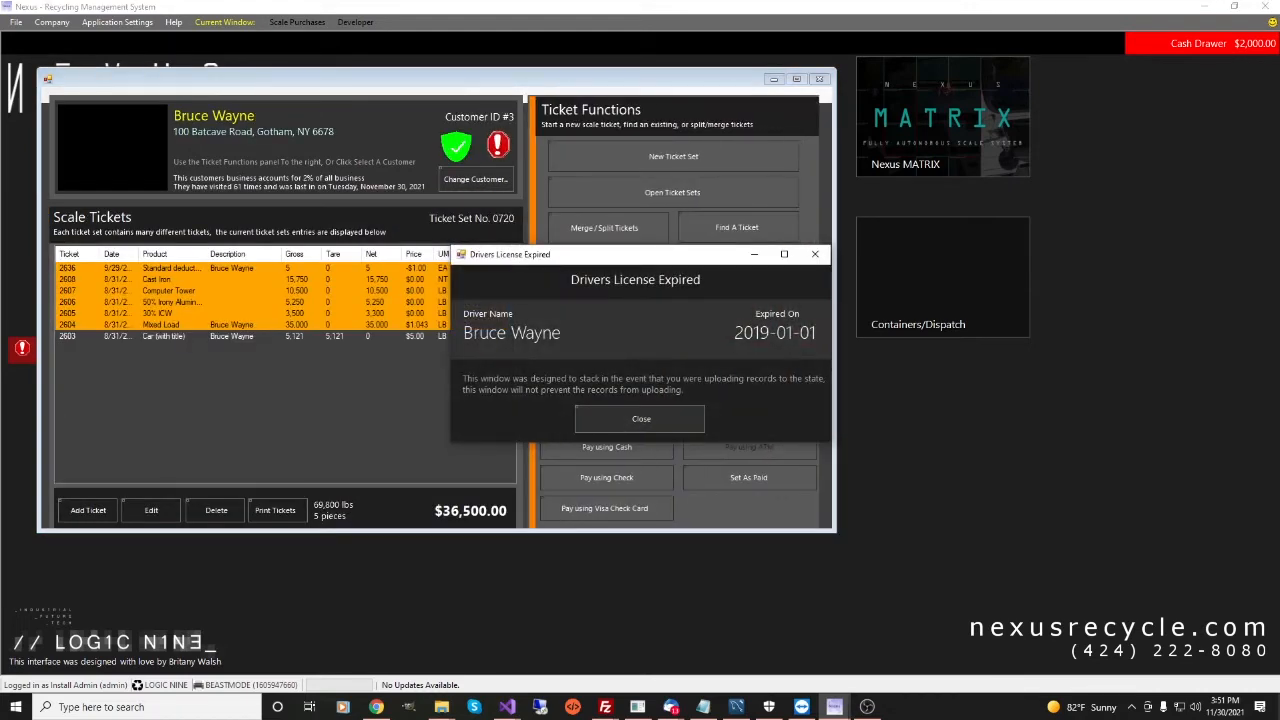
left_click(641, 418)
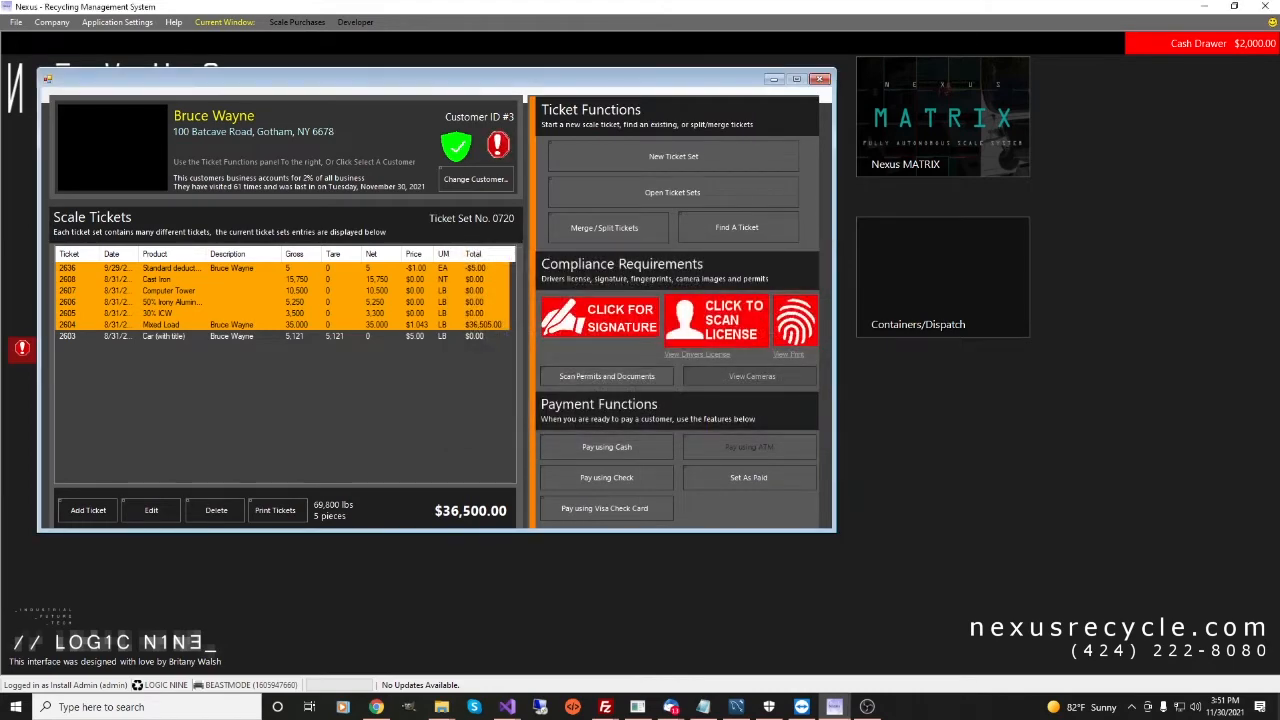
Add a Cast Aluminum ticket with a gross weight of 1 to the customer's ticket set and save it.
left_click(88, 510)
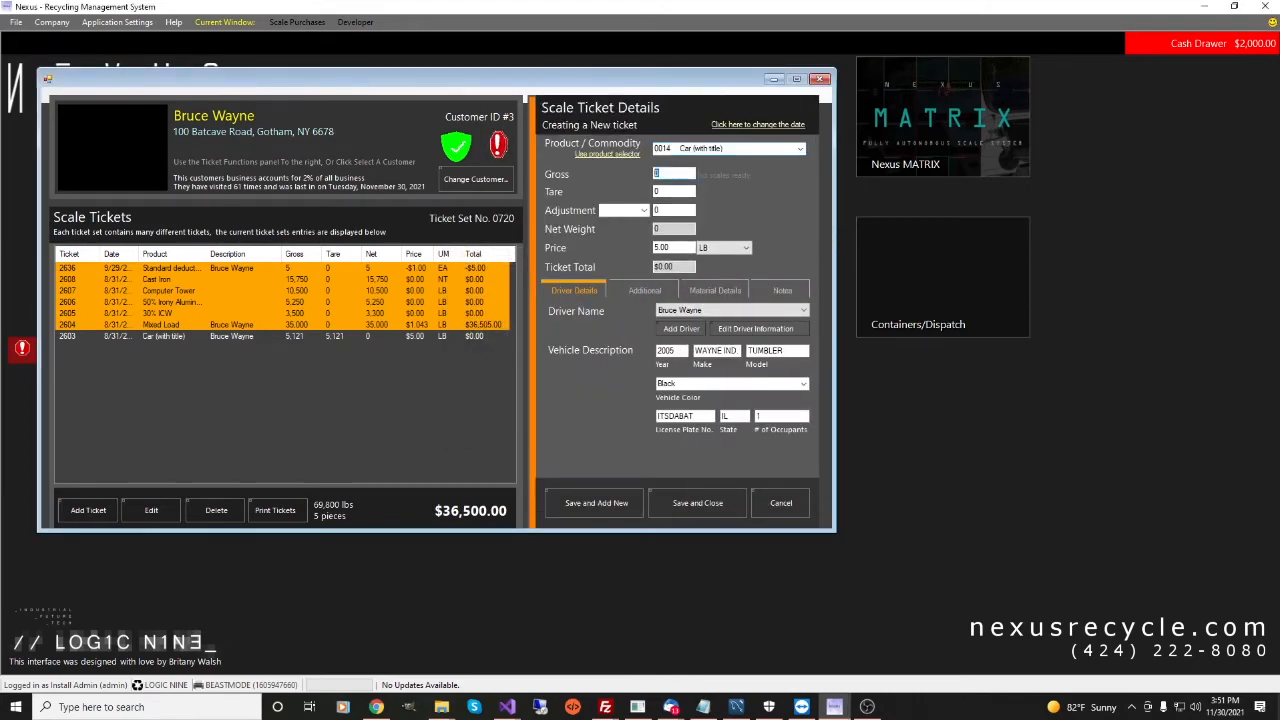
left_click(800, 149)
left_click(712, 168)
type("1")
key("Return")
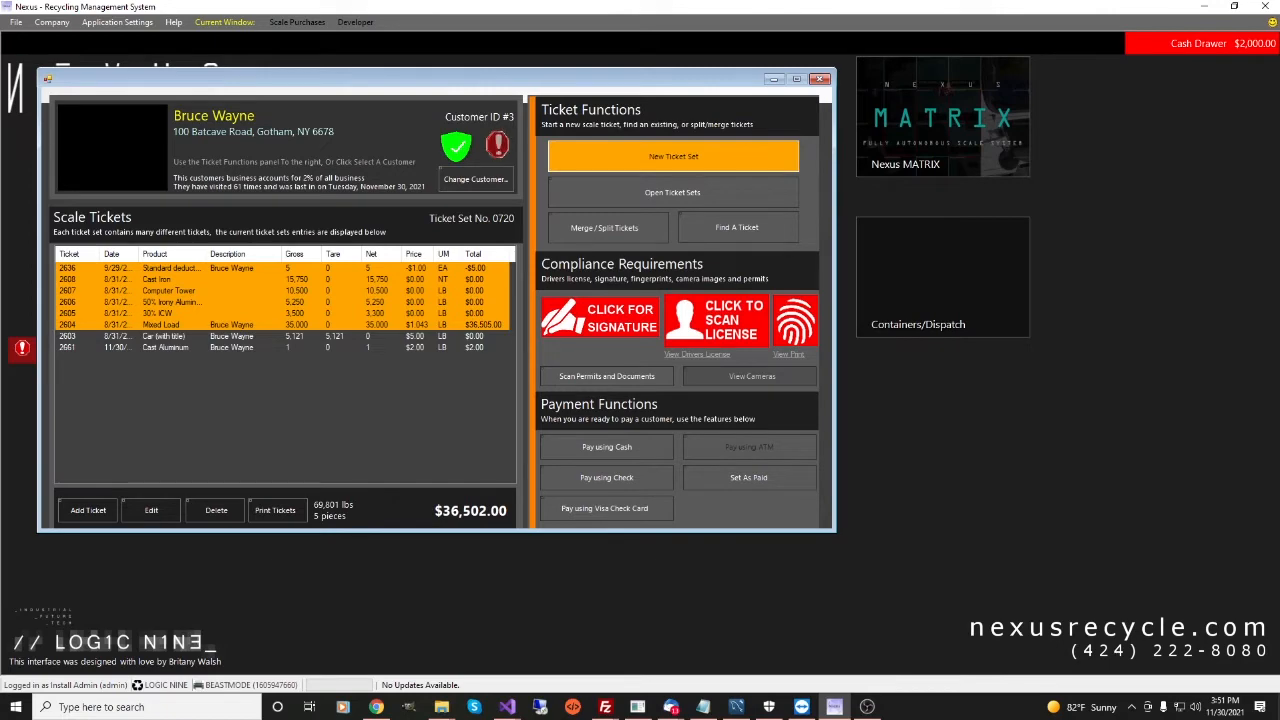
Start another new ticket set, and reopen the global application settings at the scale purchase options.
left_click(673, 157)
left_click(117, 22)
left_click(122, 69)
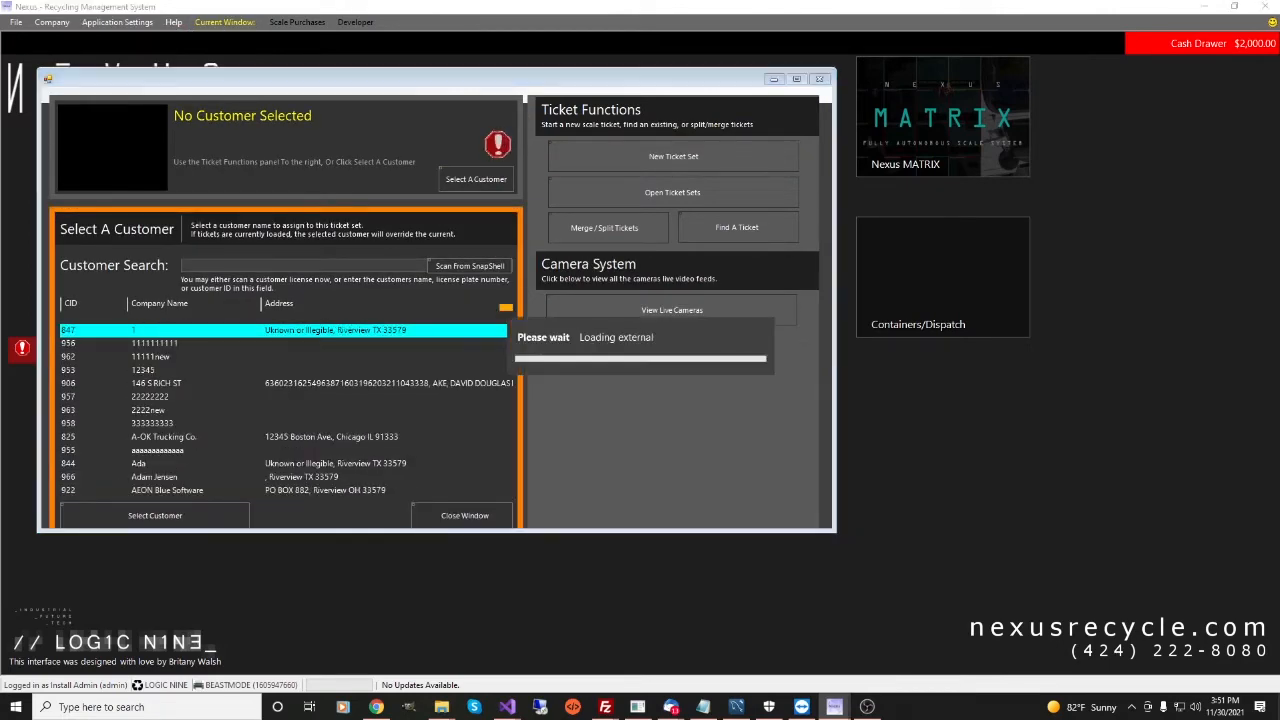
left_click(412, 130)
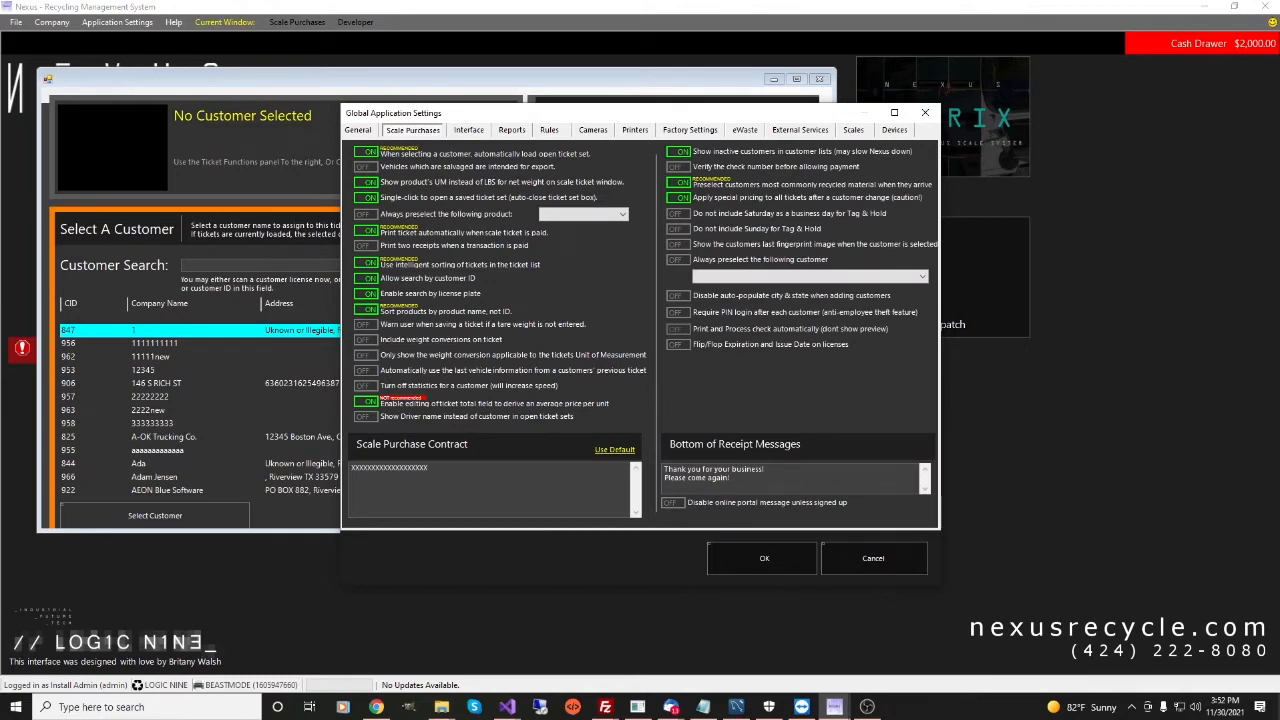
Turn off automatic loading of a customer's open ticket set, save the settings, and select the customer found by first name.
left_click(366, 152)
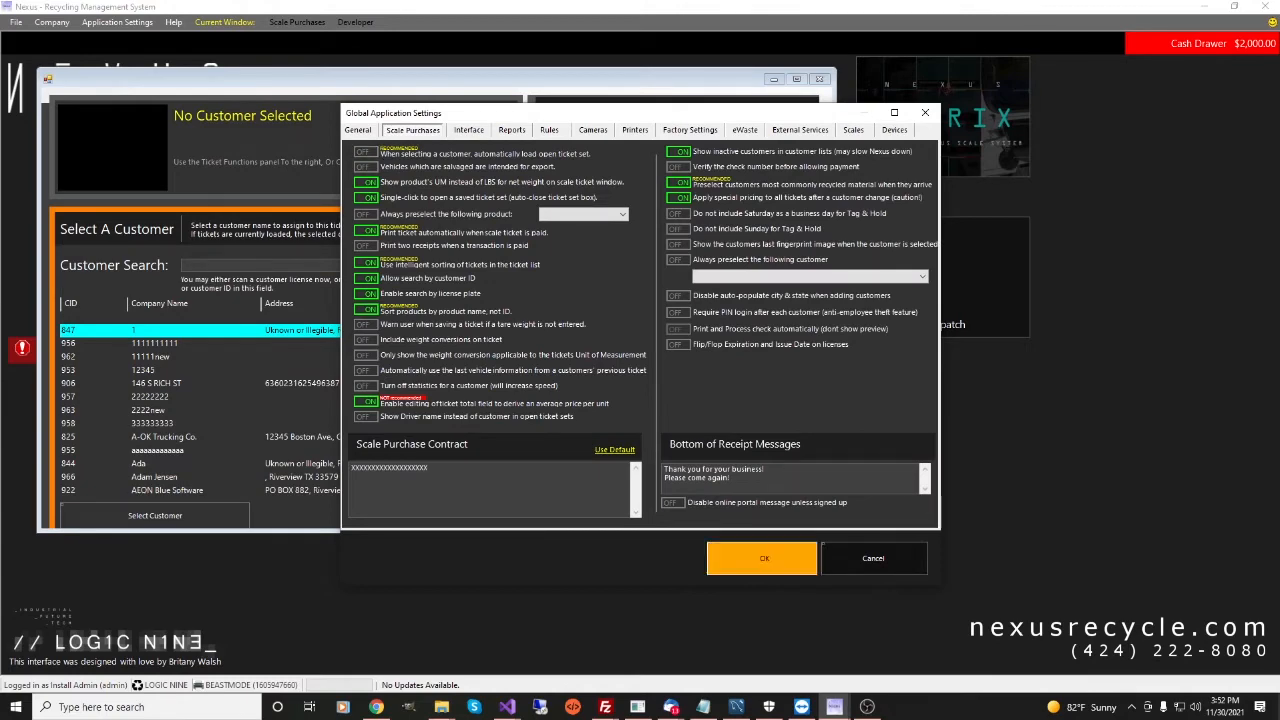
left_click(762, 558)
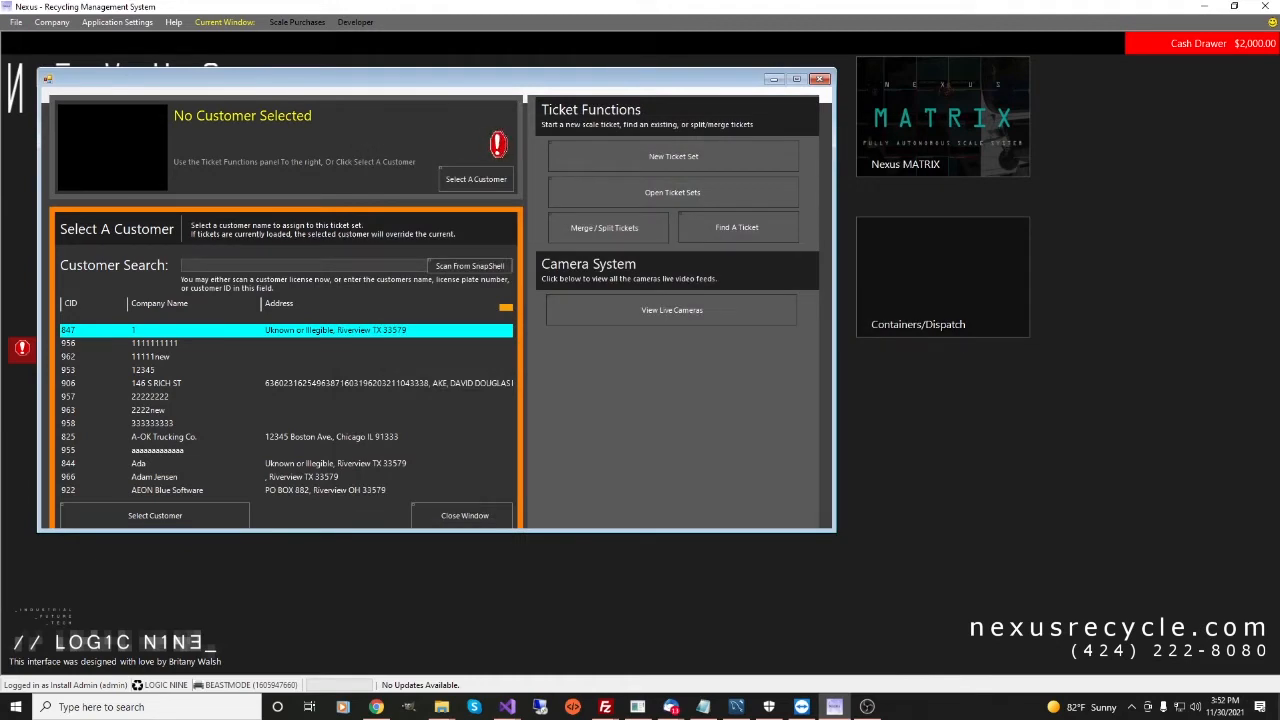
type("bruce")
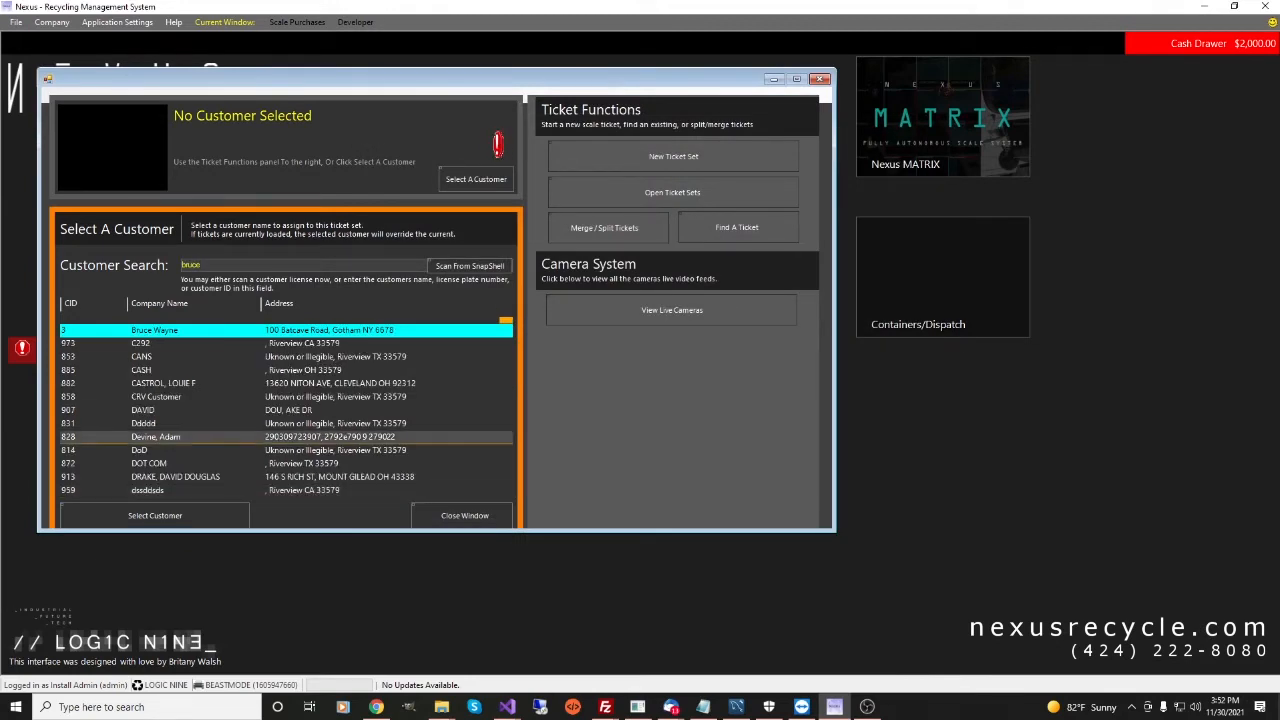
left_click(155, 515)
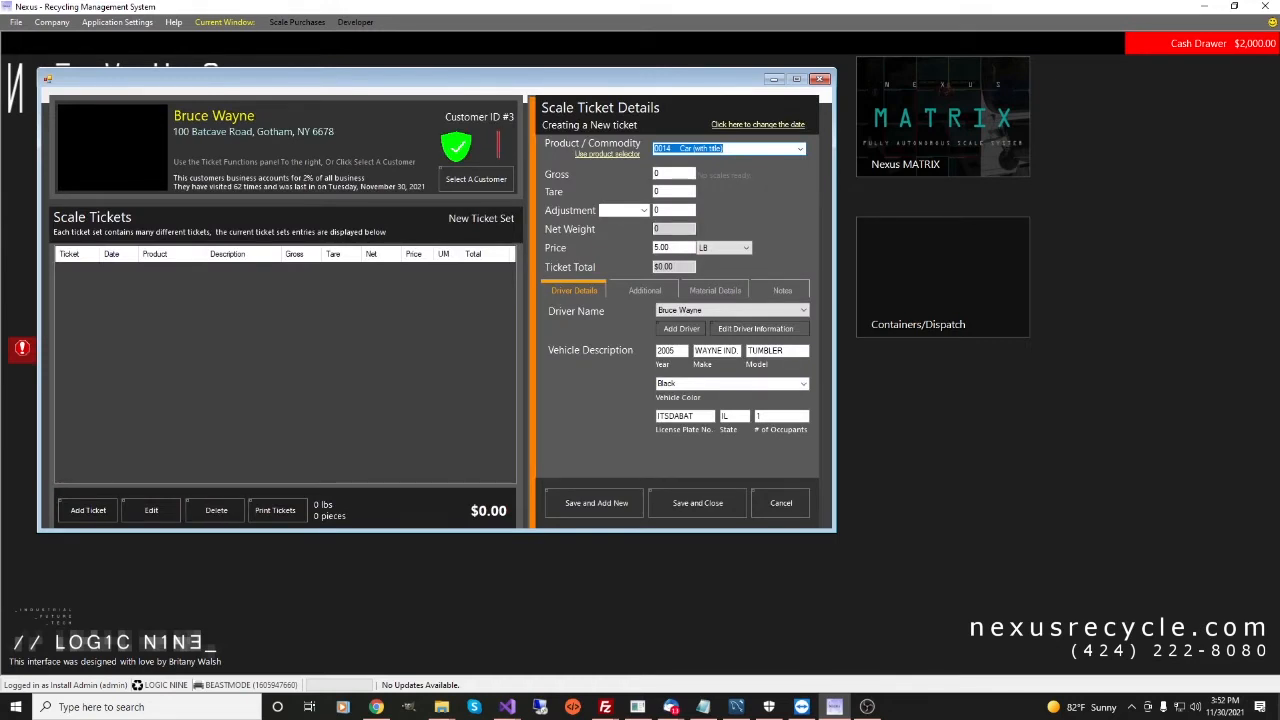
Add a CD drives ticket with a gross weight of 1 to the customer's new ticket set and save it.
left_click(673, 174)
left_click(800, 149)
left_click(690, 195)
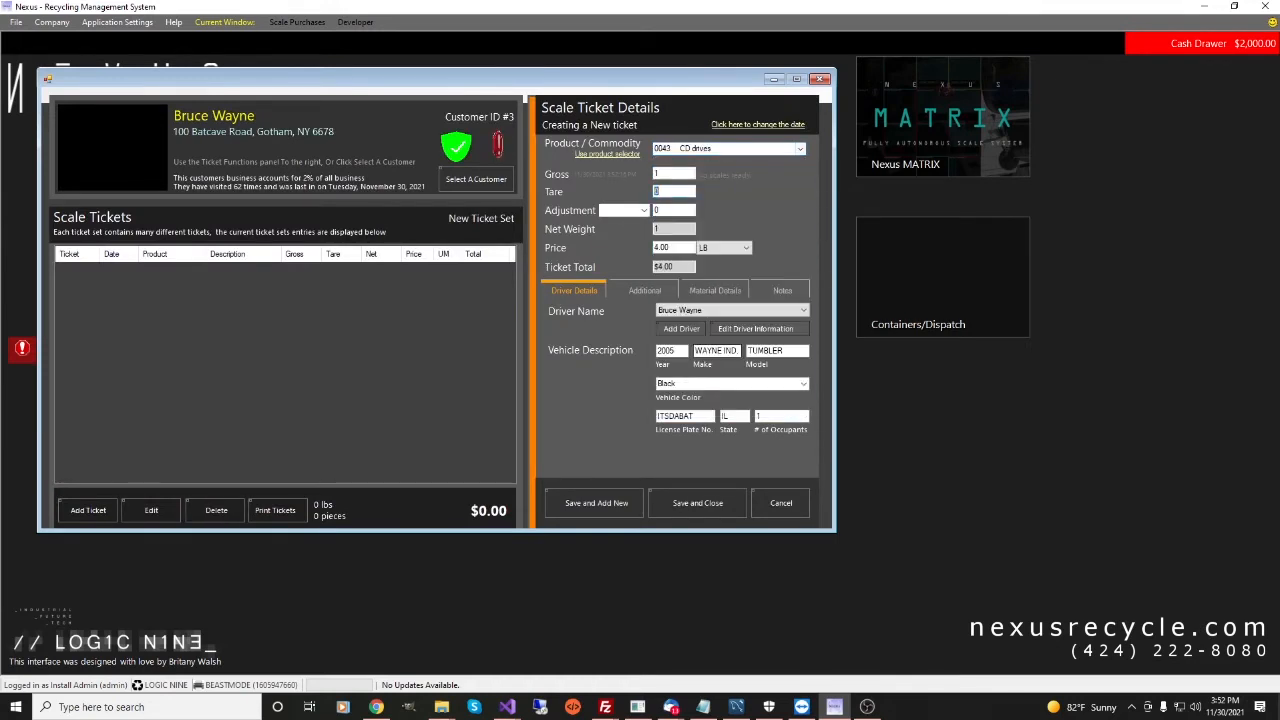
left_click(697, 503)
Start another new ticket set and select the same customer by searching for the first name.
left_click(673, 156)
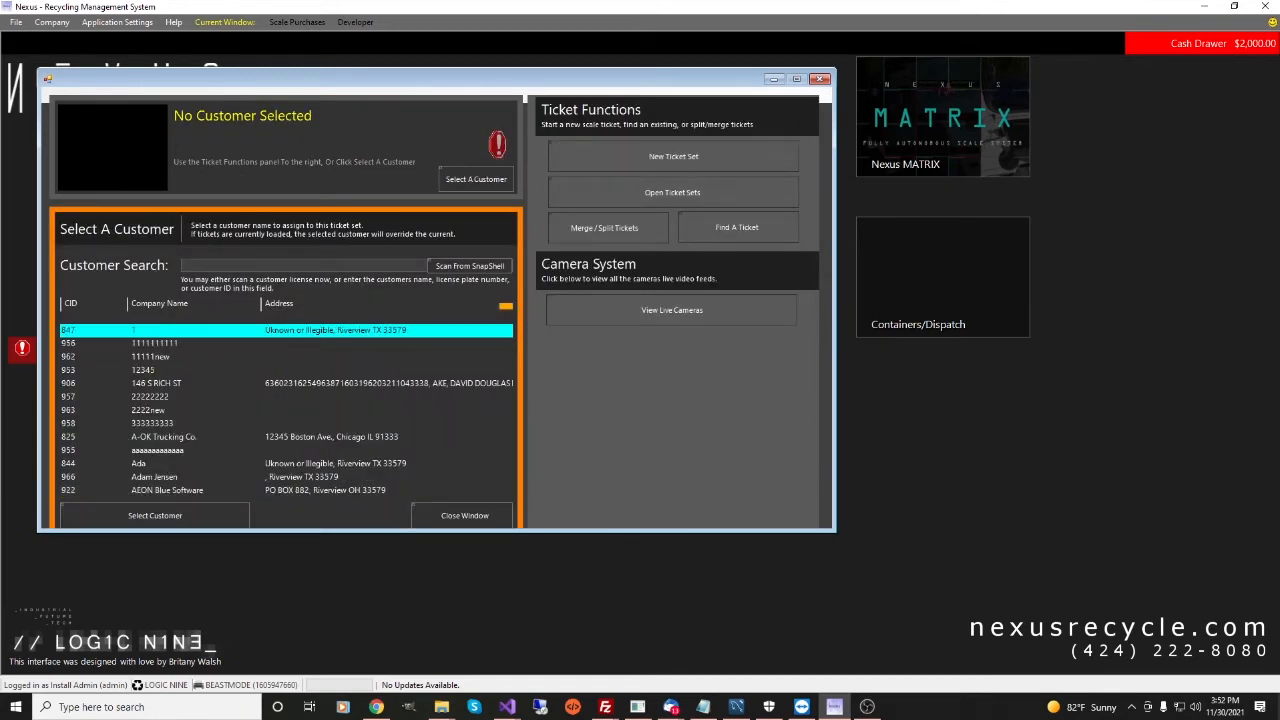
type("bruce")
left_click(215, 514)
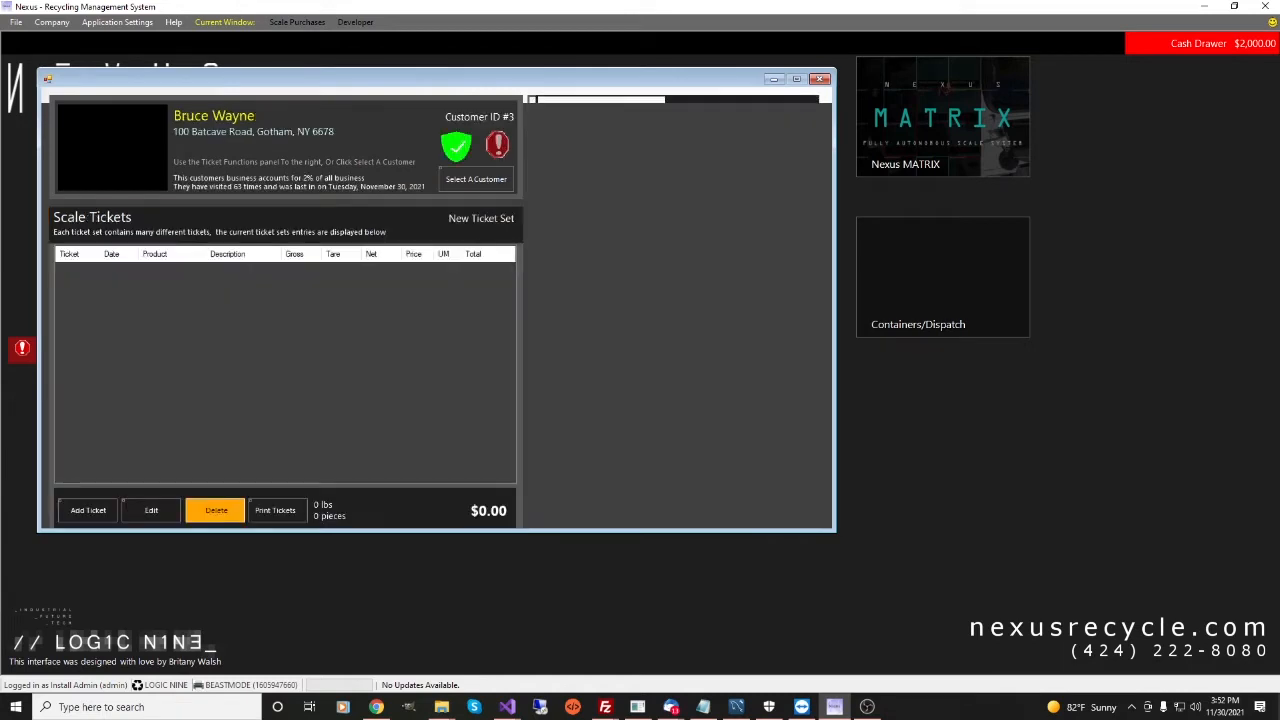
Add and save a Concrete Chunks ticket with a gross weight of 3, and check the list of open ticket sets.
left_click(674, 173)
type("3")
left_click(800, 149)
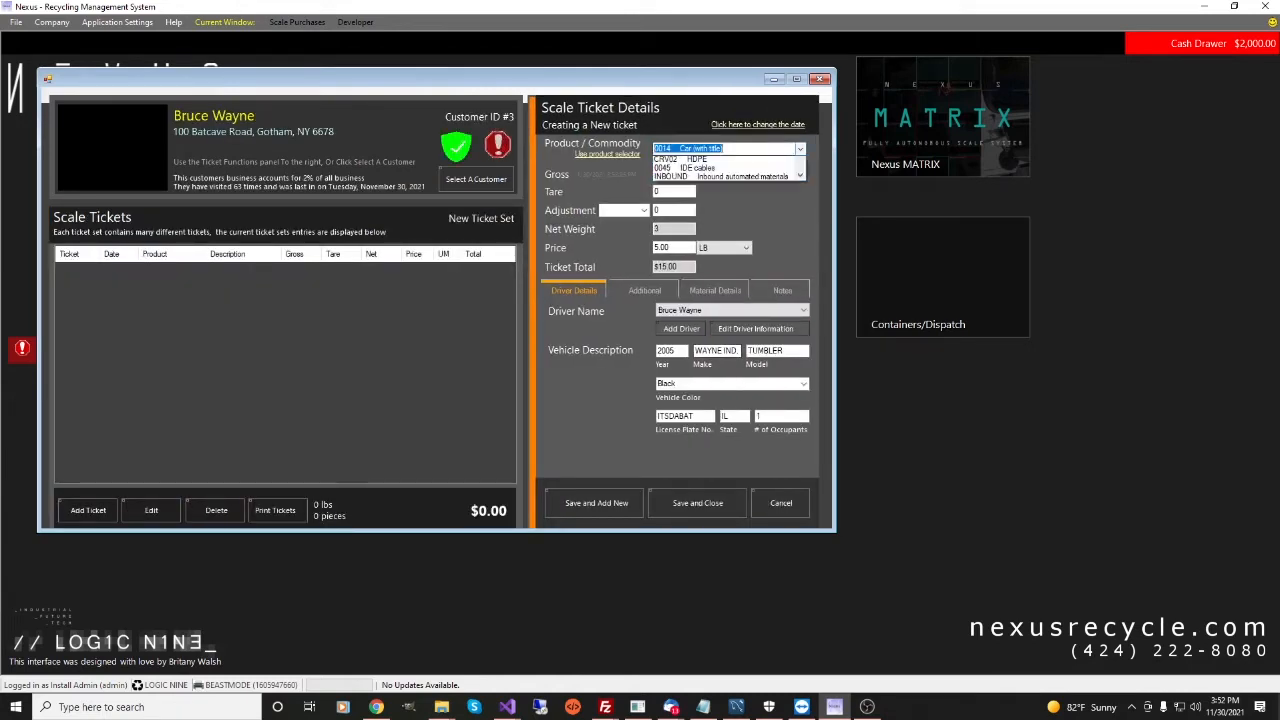
left_click(700, 238)
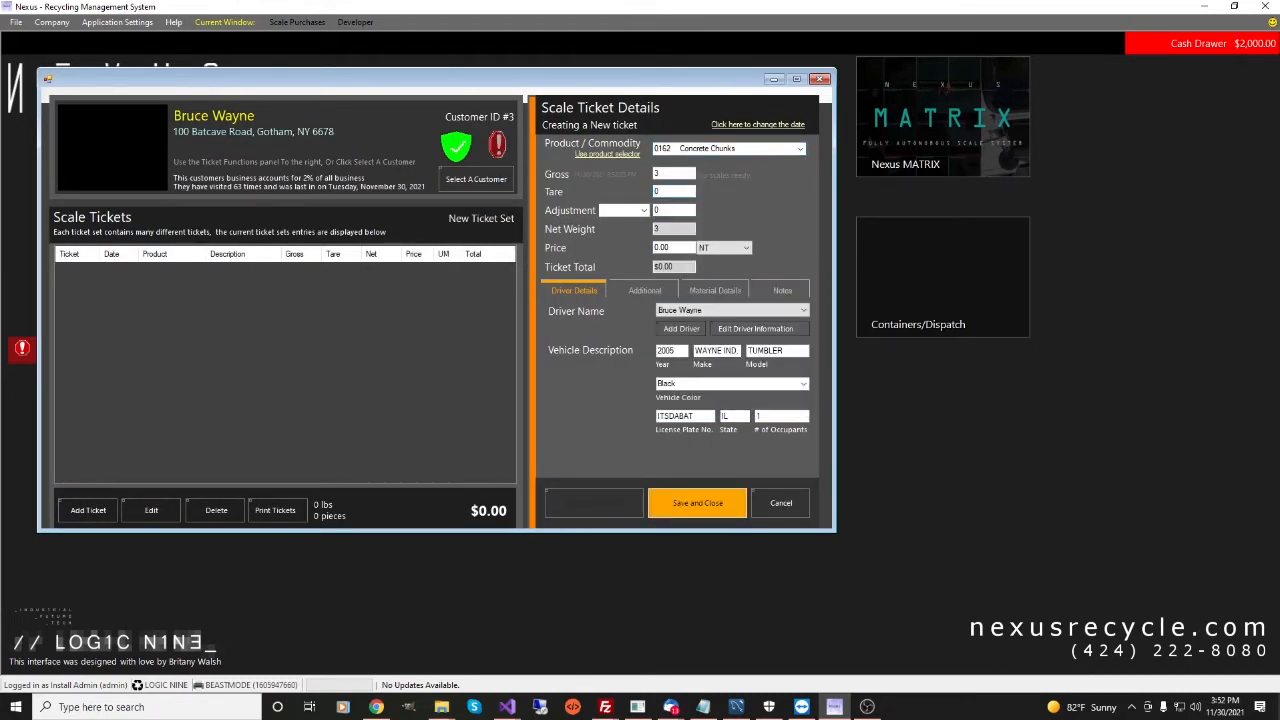
left_click(697, 503)
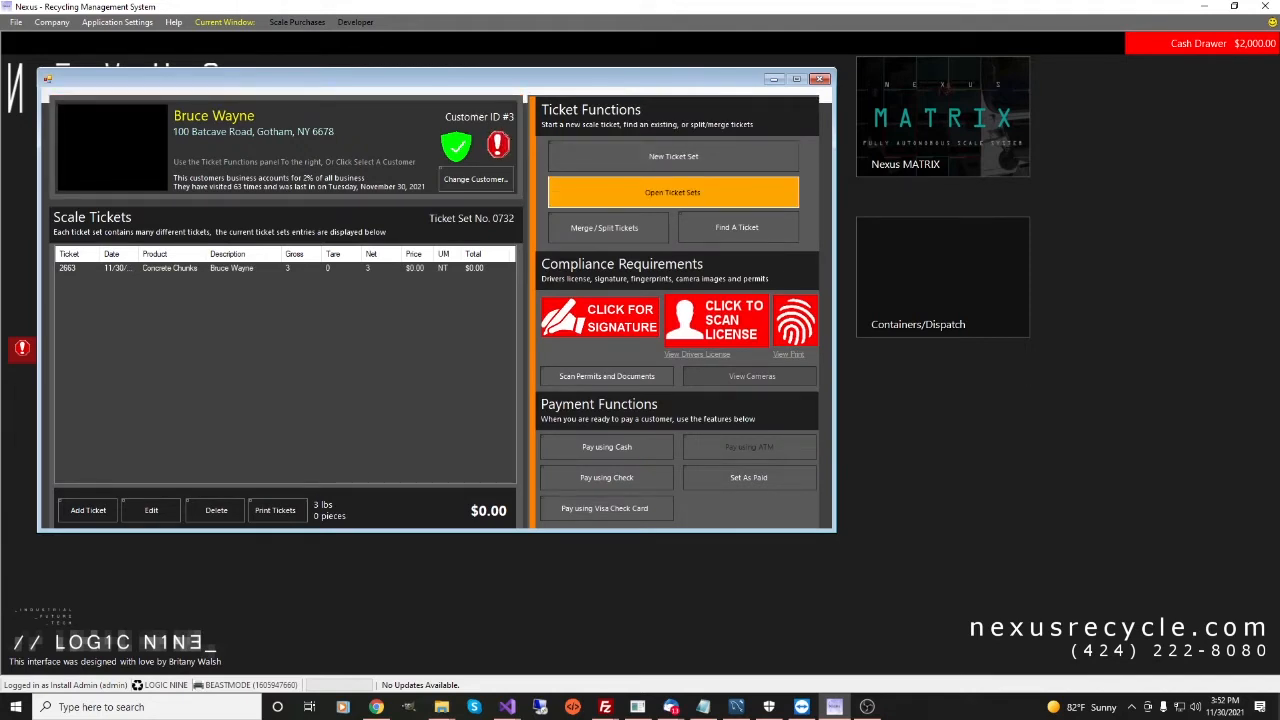
left_click(672, 192)
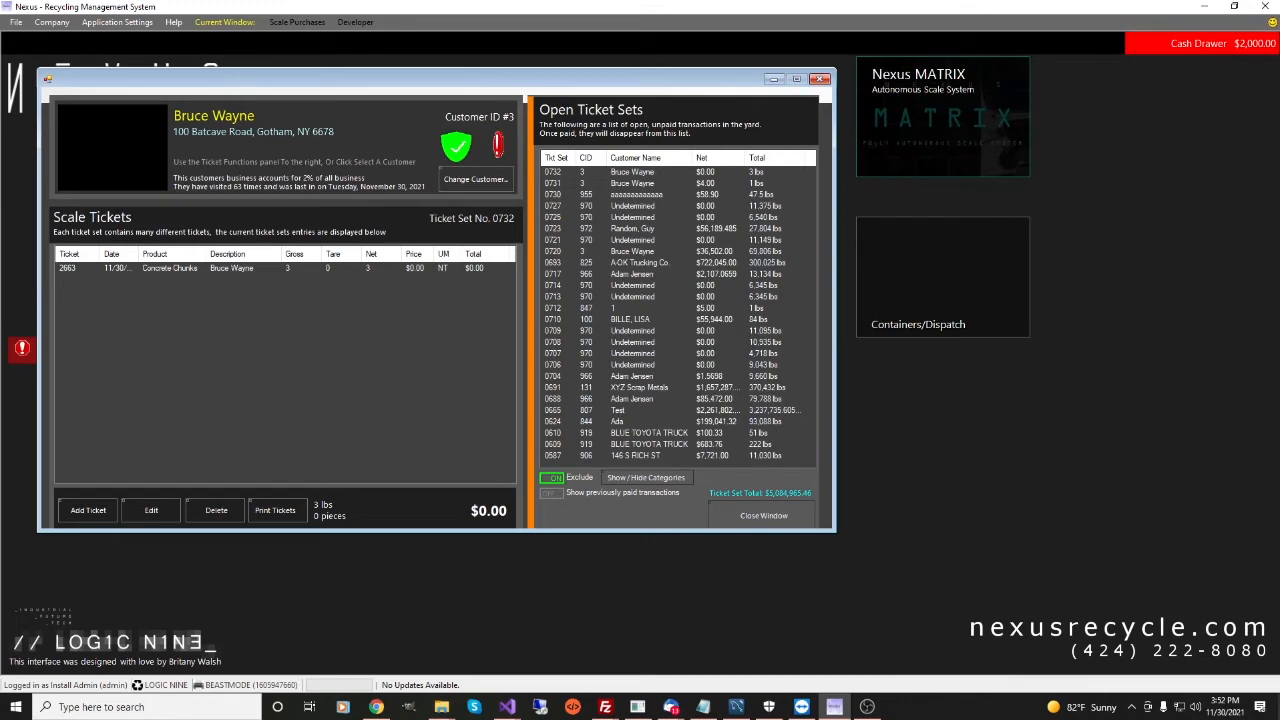
left_click(764, 515)
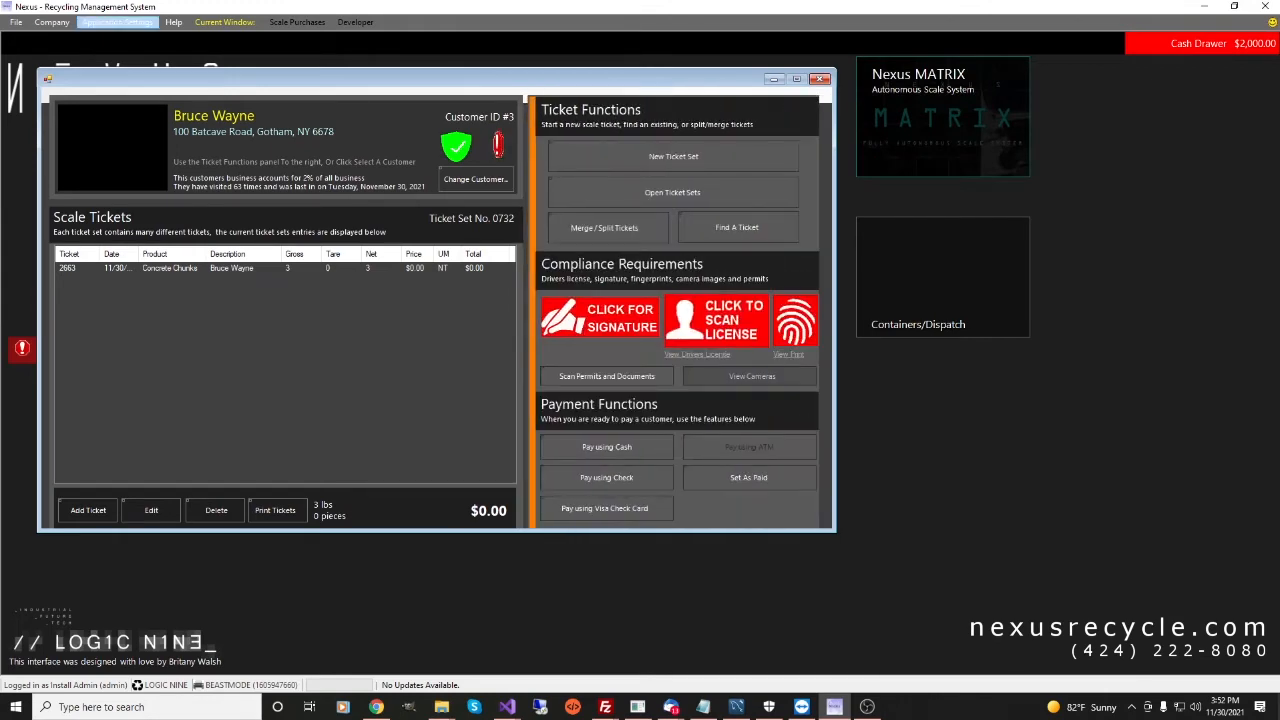
Turn automatic loading of a selected customer's open ticket set back on in the scale purchase settings and save.
left_click(117, 22)
left_click(121, 70)
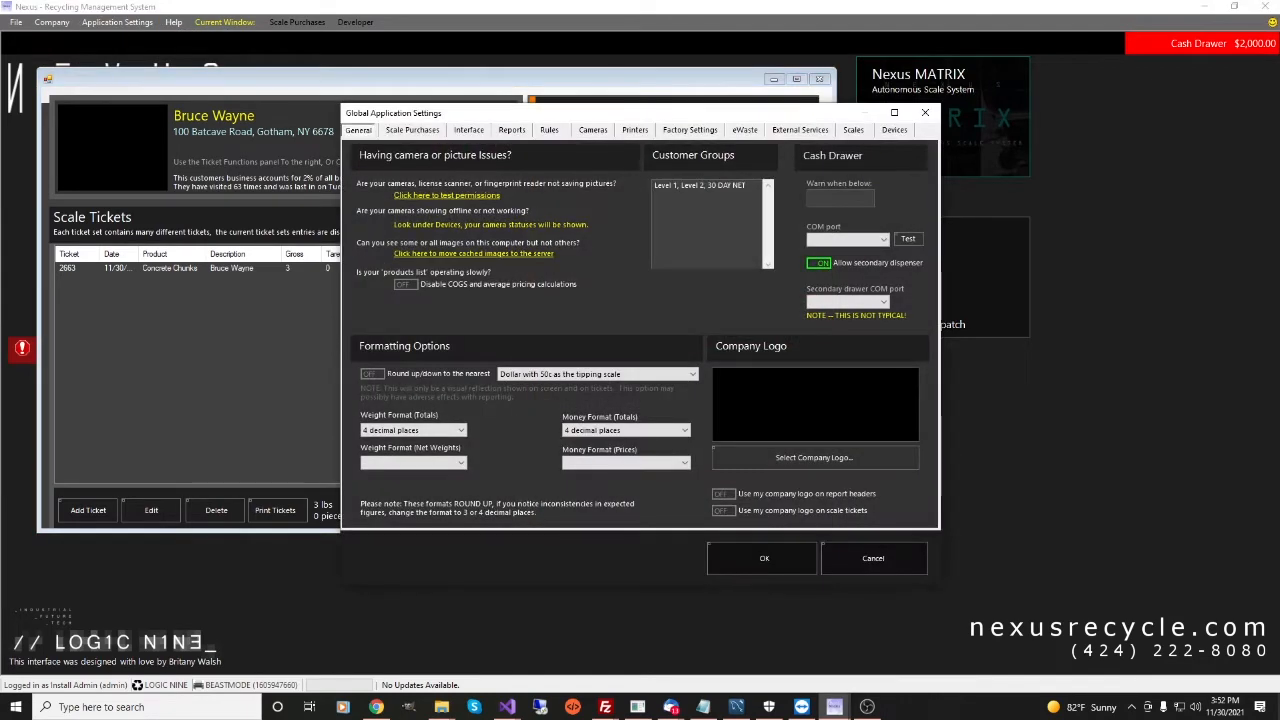
left_click(412, 130)
left_click(366, 152)
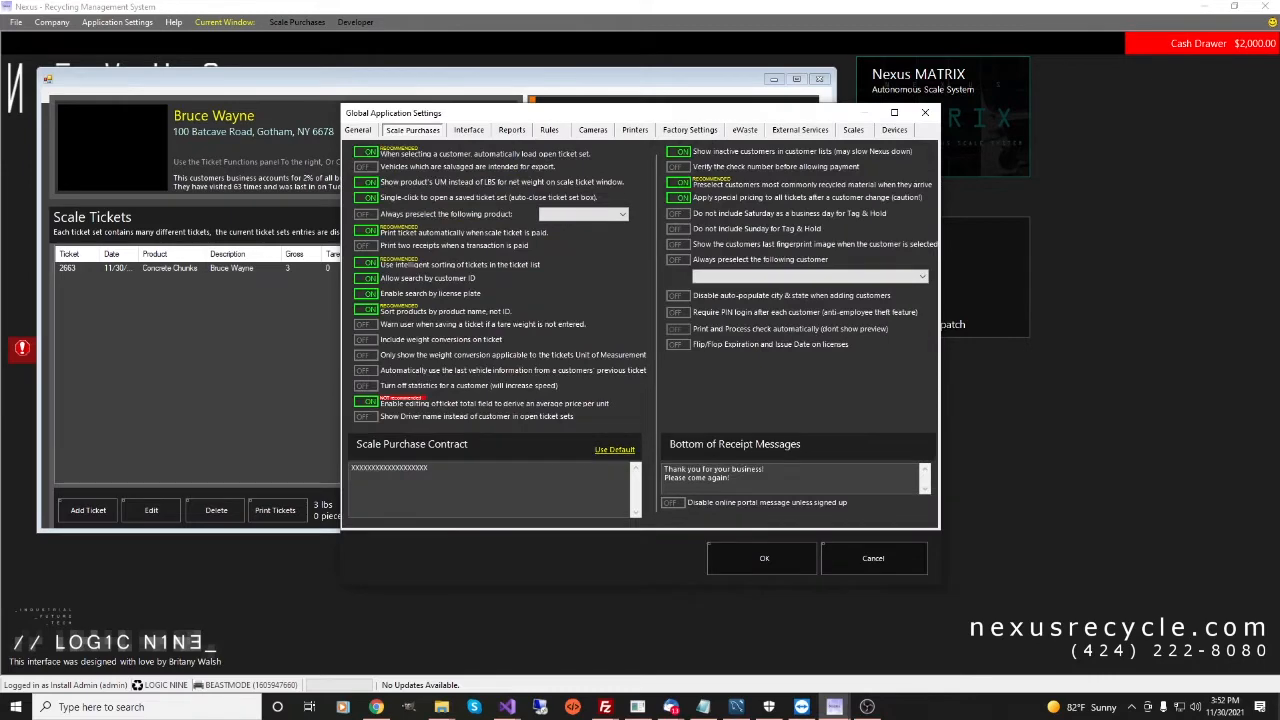
left_click(764, 558)
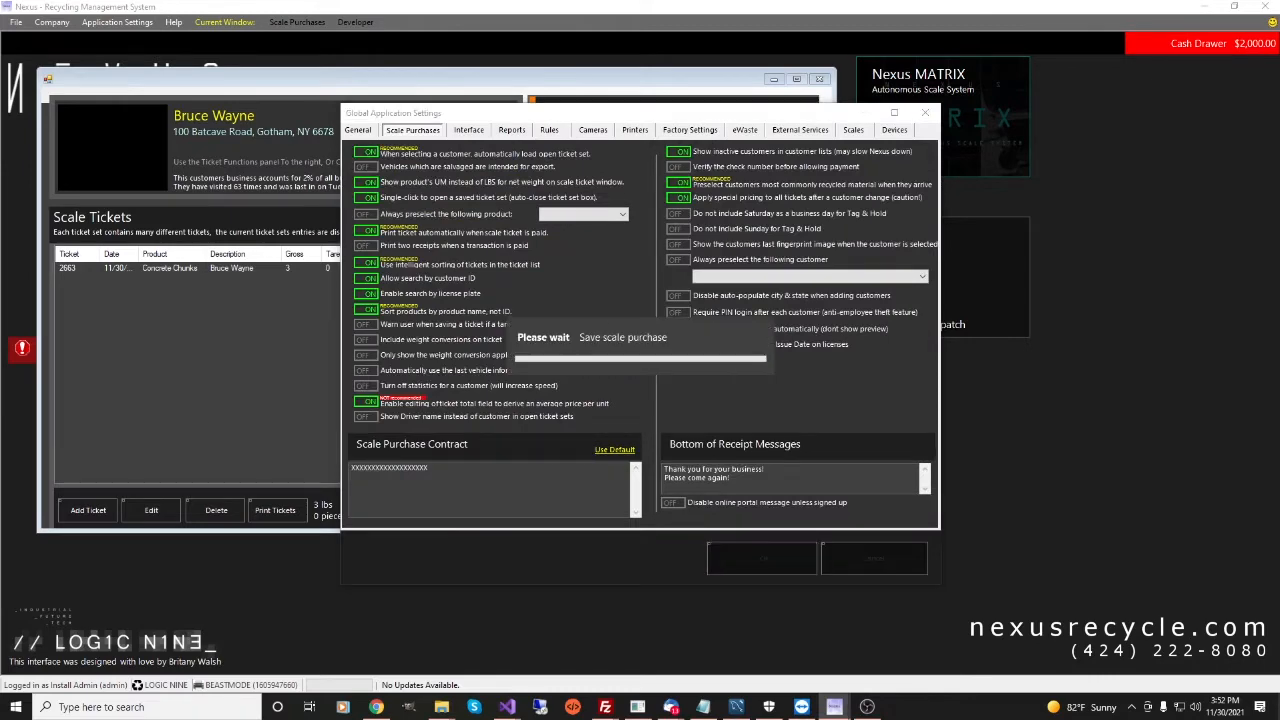
Start a new ticket set, search for the customer by first name and select the match to load the open set.
left_click(673, 156)
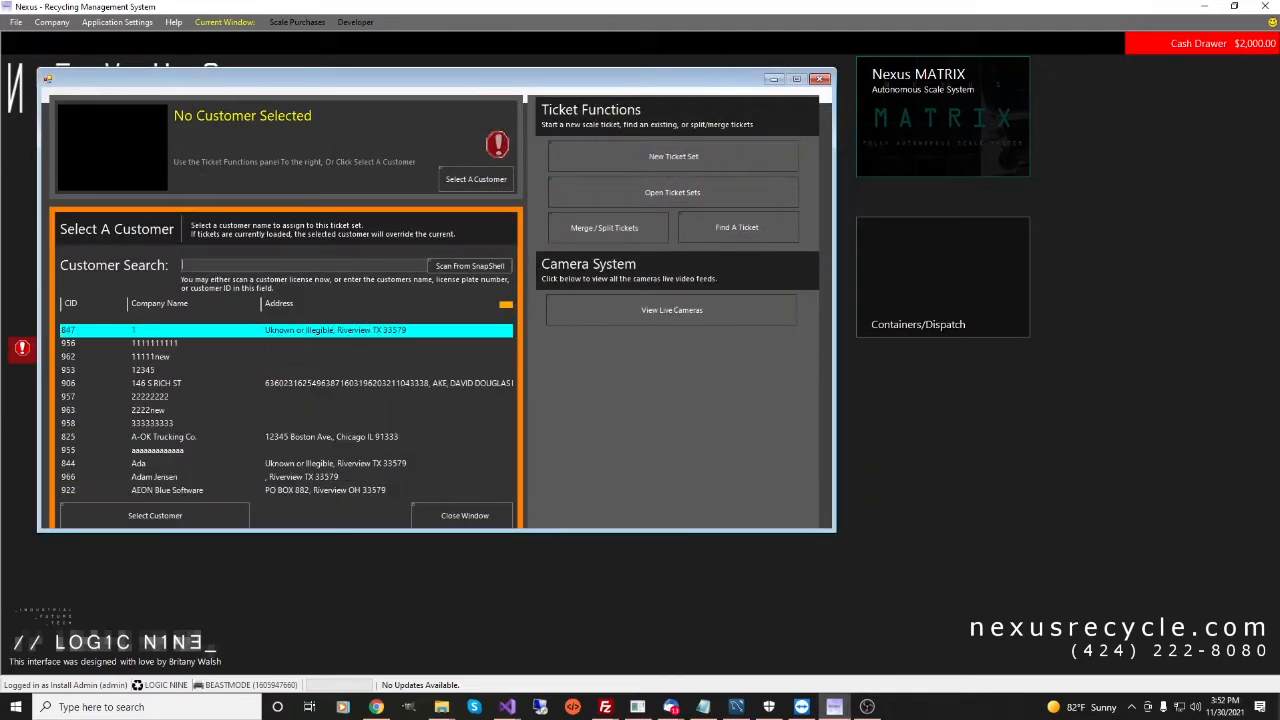
type("bruce")
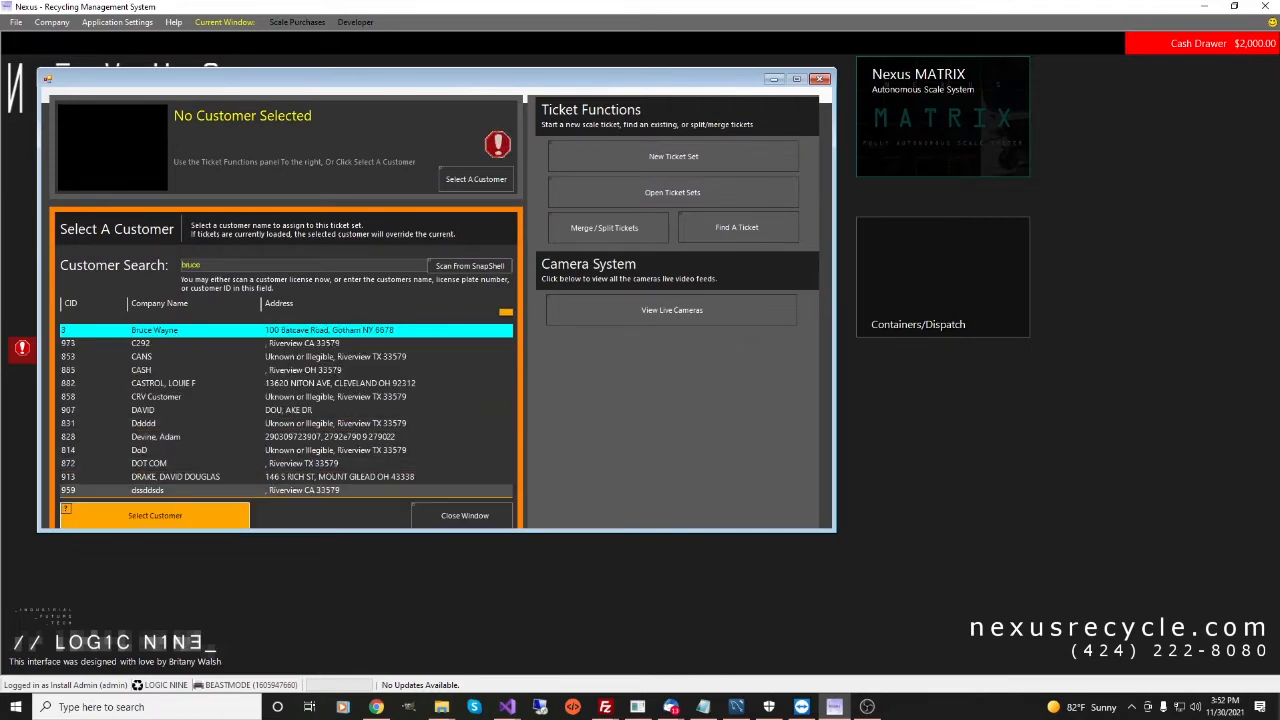
key("Return")
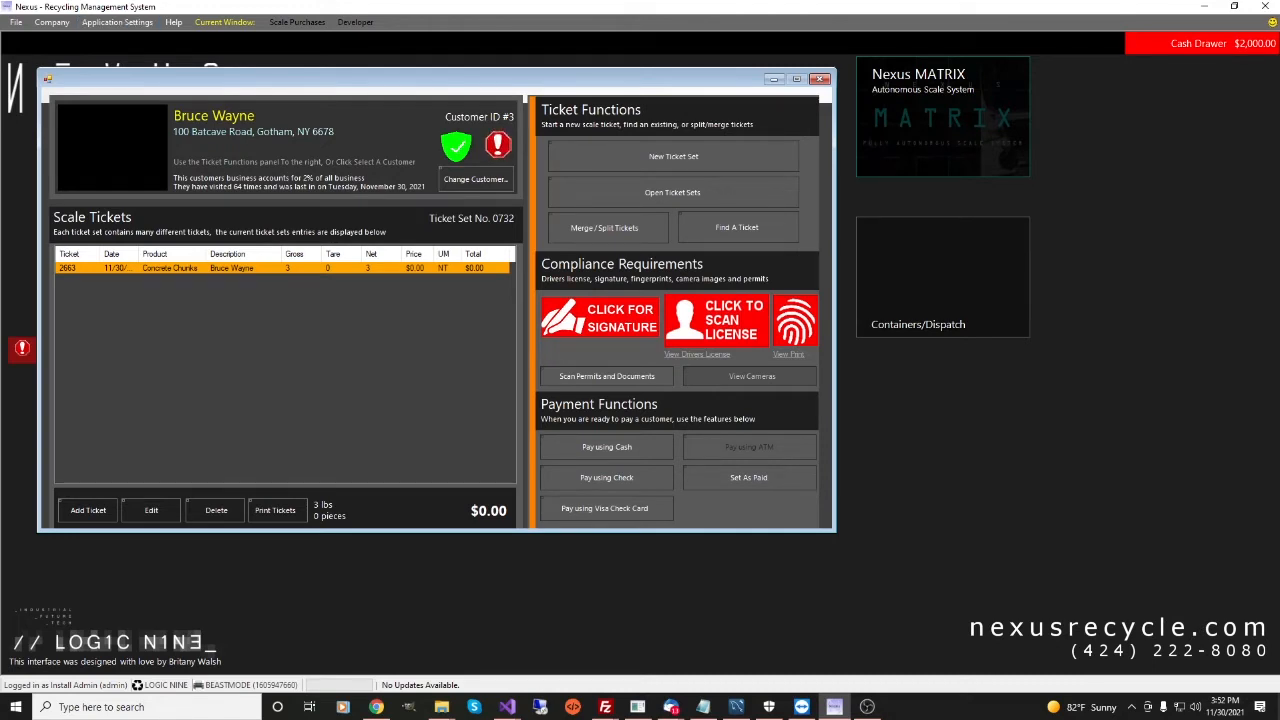
In the scale purchase settings, try always preselecting the product 0003 Tin and switch the option back off.
left_click(117, 22)
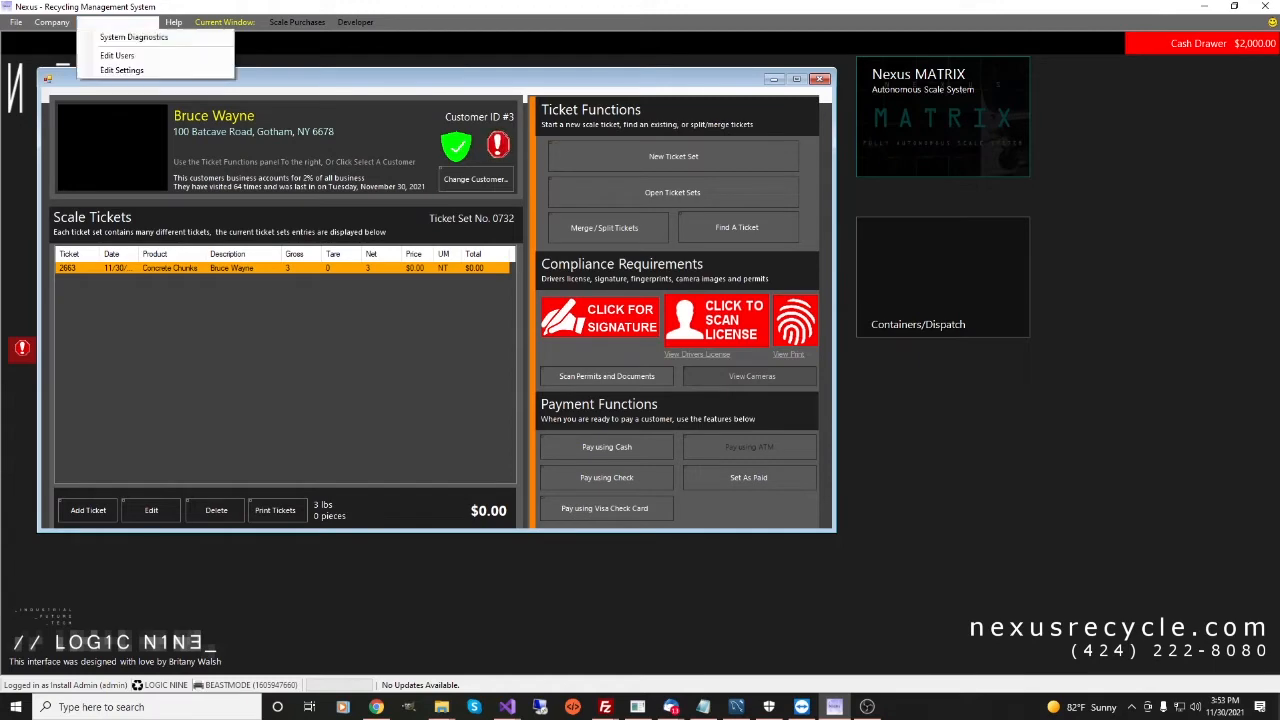
left_click(115, 72)
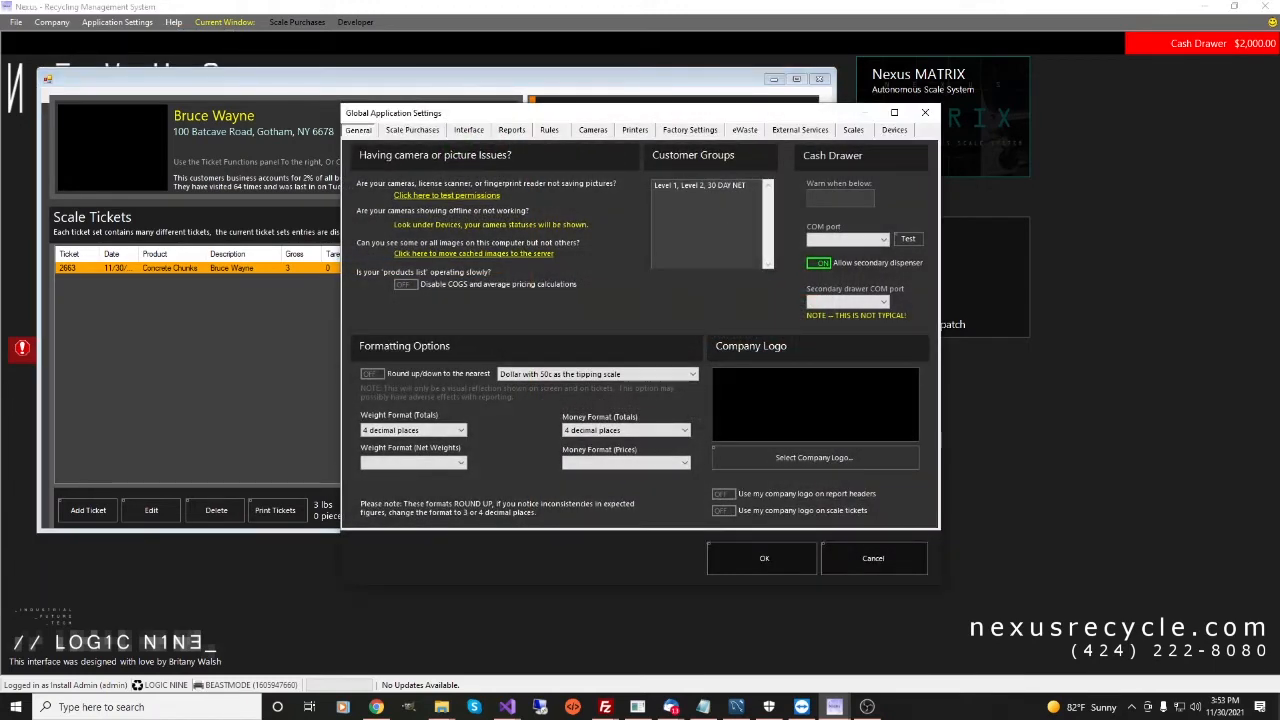
left_click(412, 130)
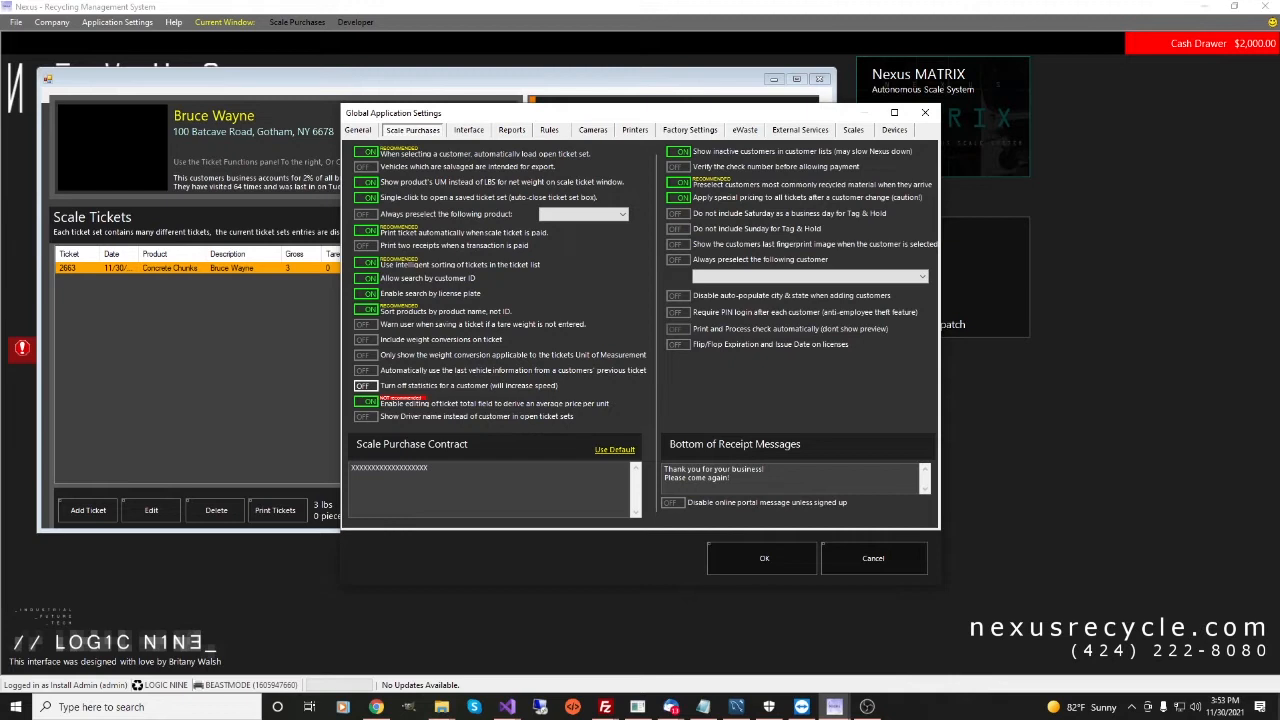
left_click(366, 214)
left_click(622, 214)
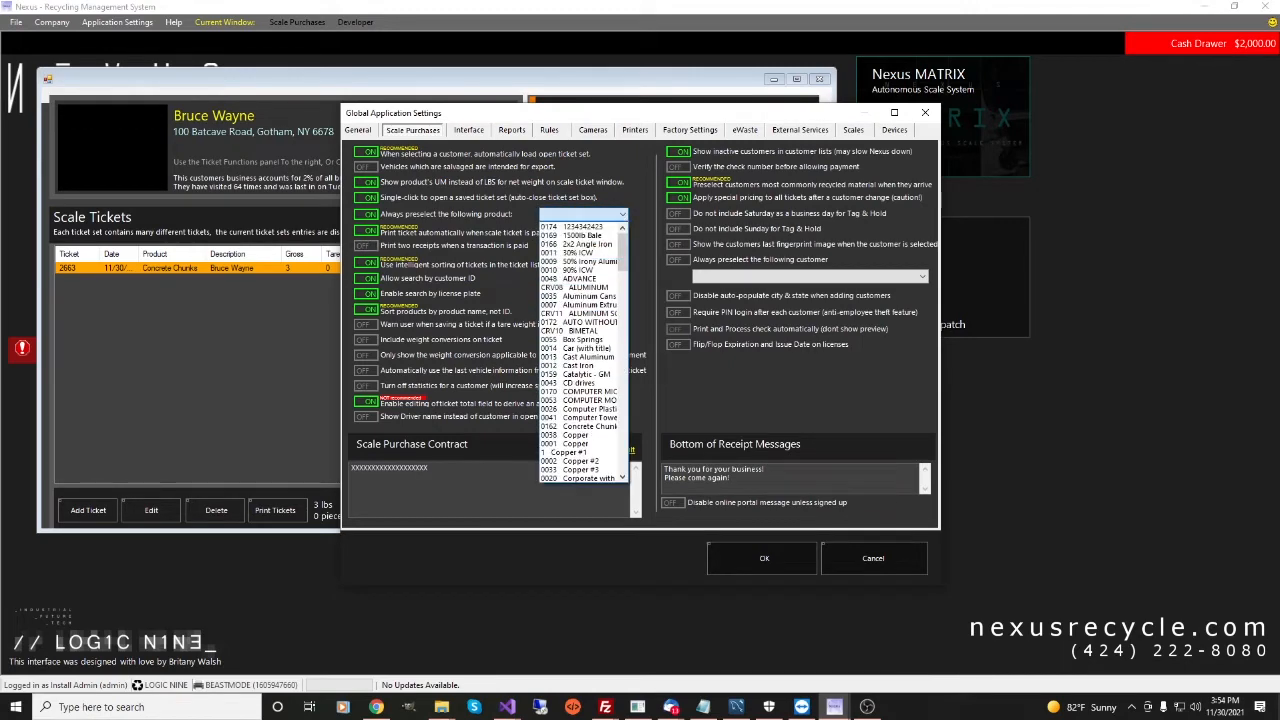
left_click_drag(622, 252, 622, 409)
scroll(585, 420, "down", 3)
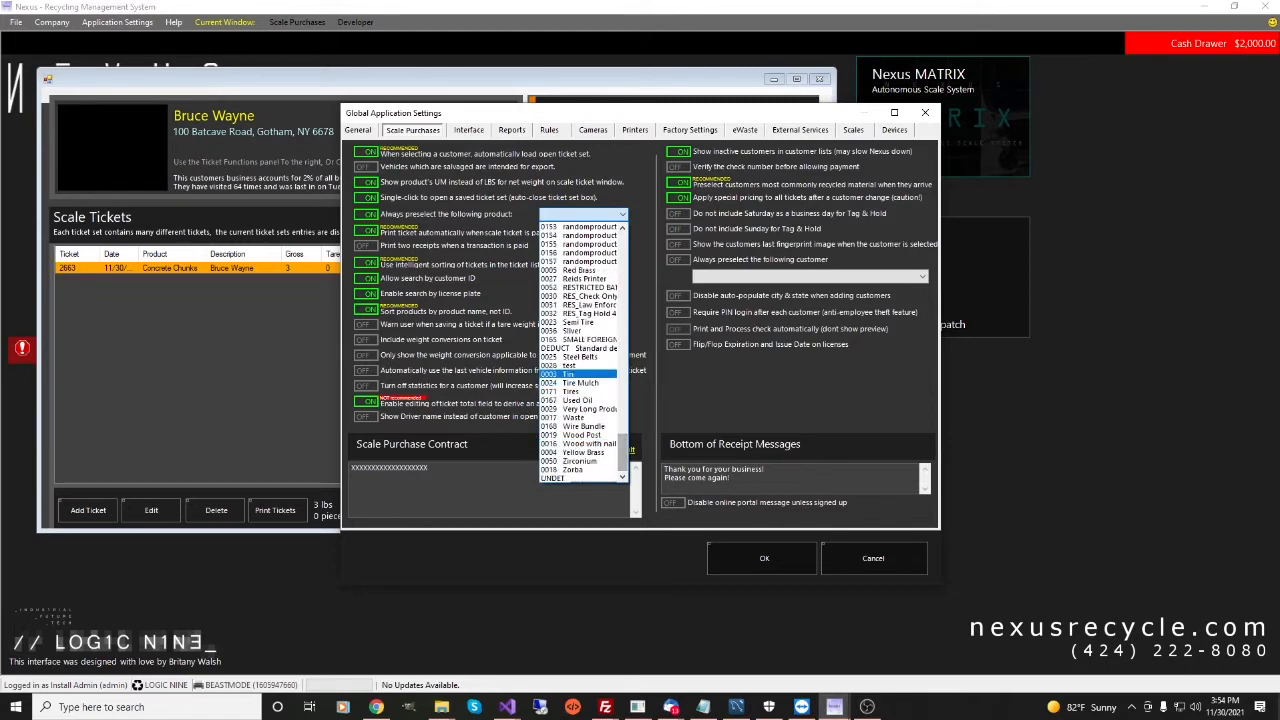
left_click(578, 375)
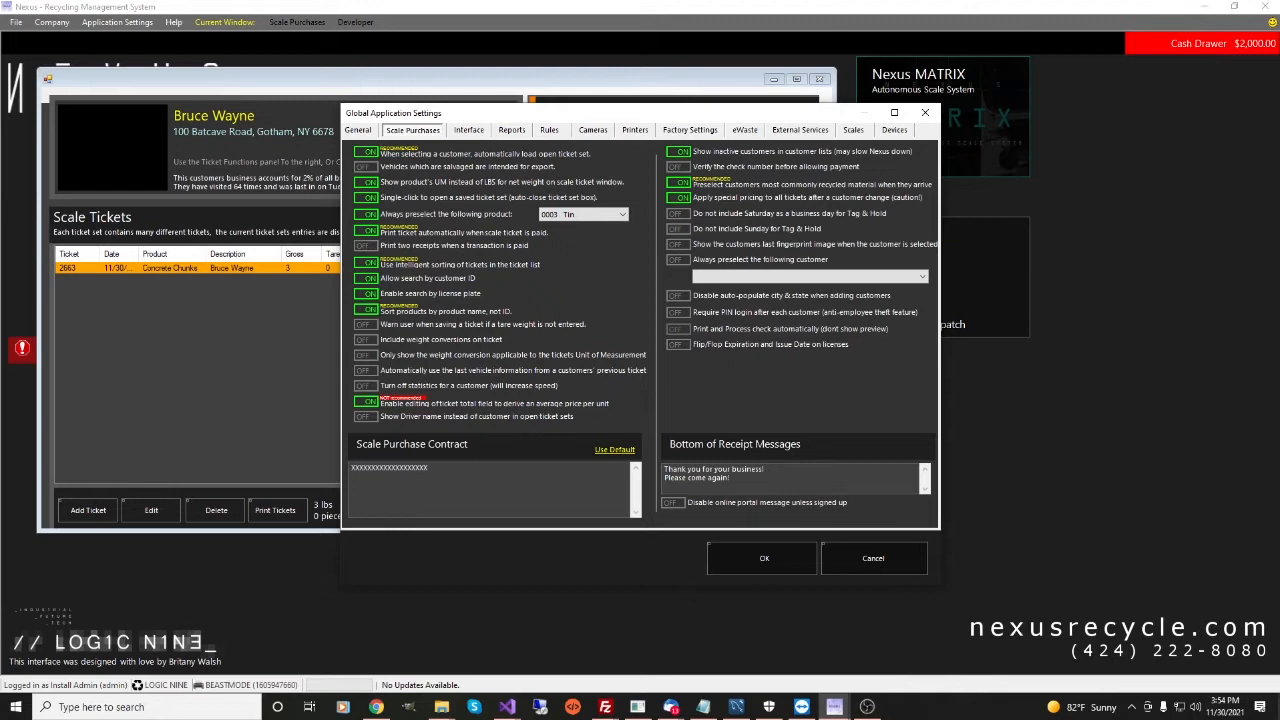
left_click(366, 214)
View the external services settings, return to the scale purchase options, and close the settings without saving.
left_click(800, 130)
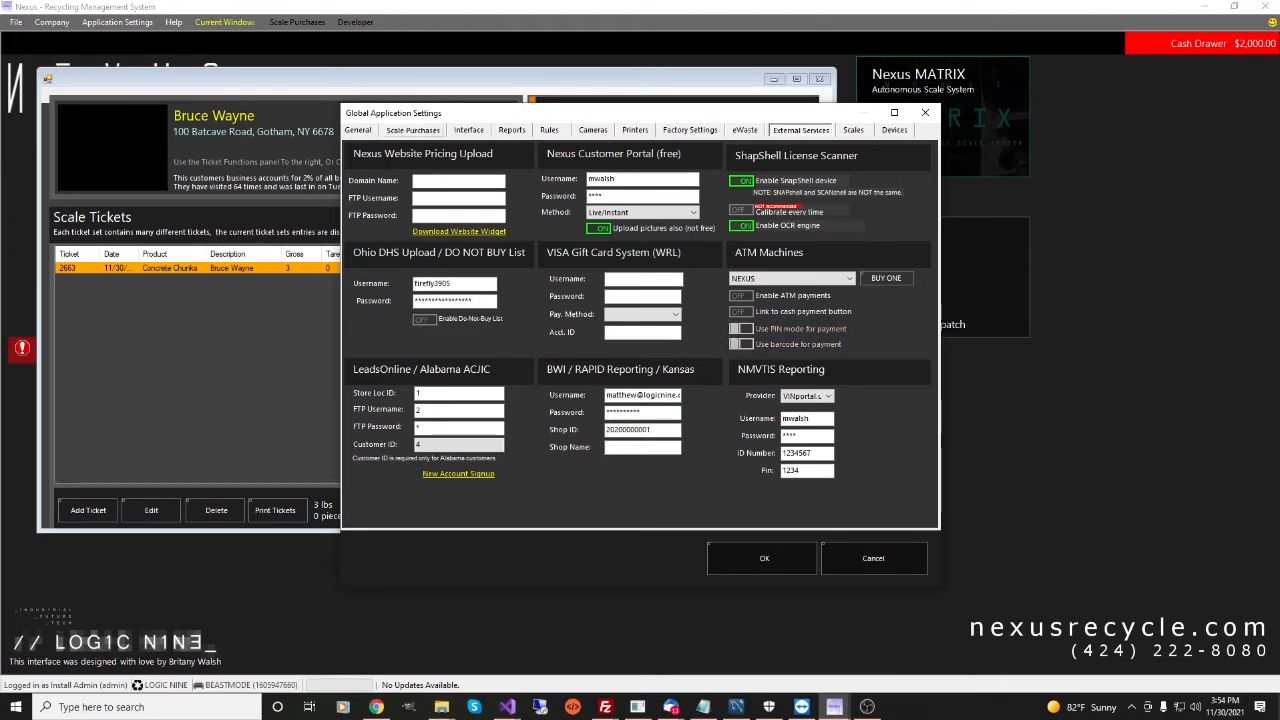
left_click(412, 130)
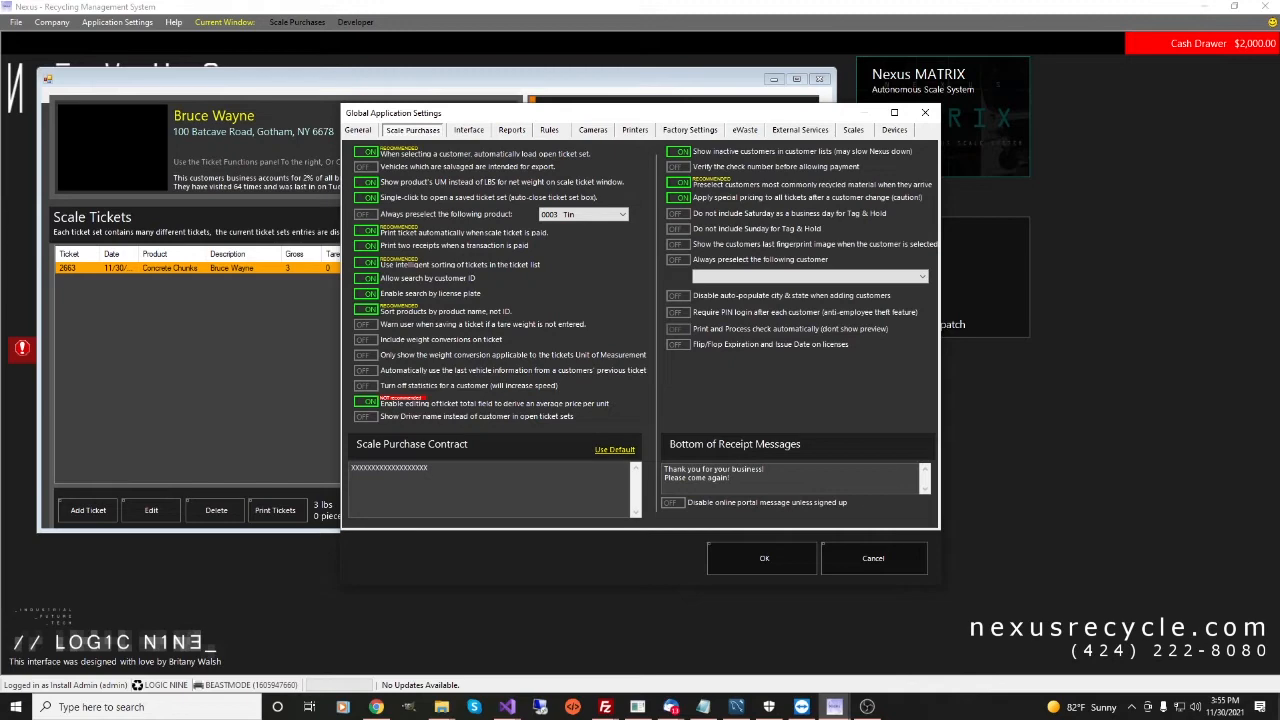
left_click(925, 113)
Open the customer's $36,502.00 ticket set from the list of open ticket sets.
left_click(819, 79)
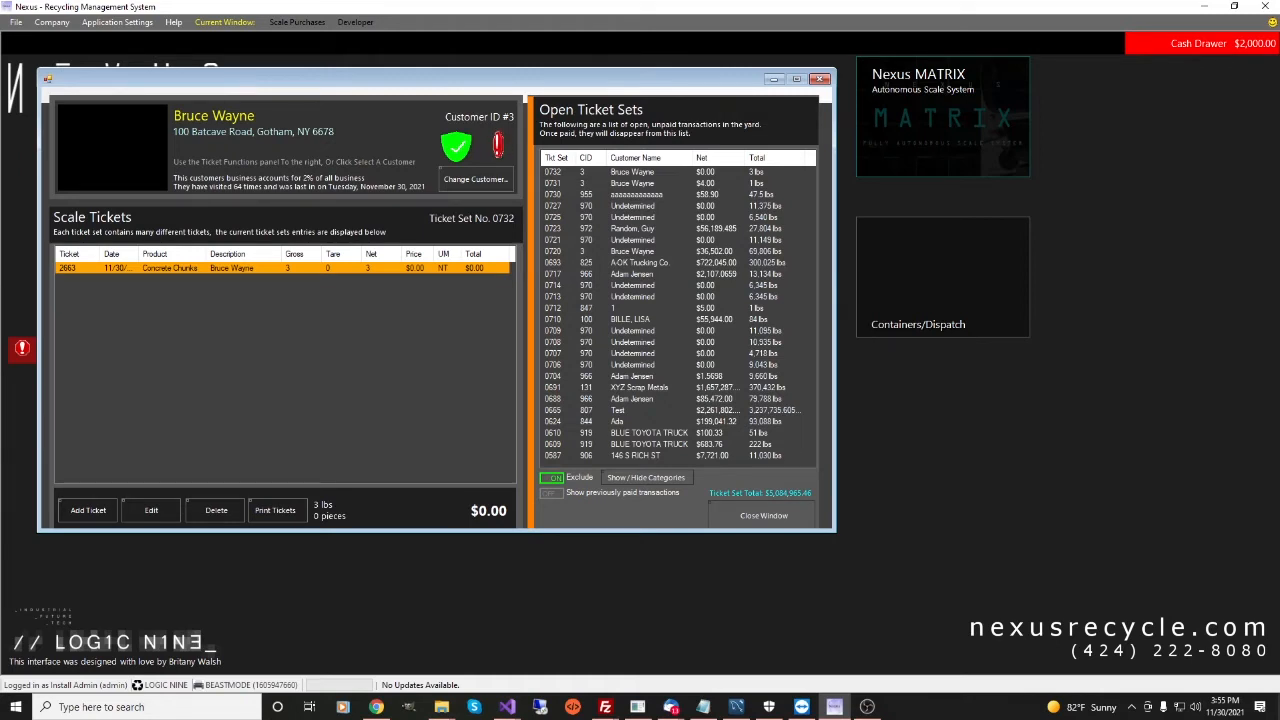
left_click(632, 251)
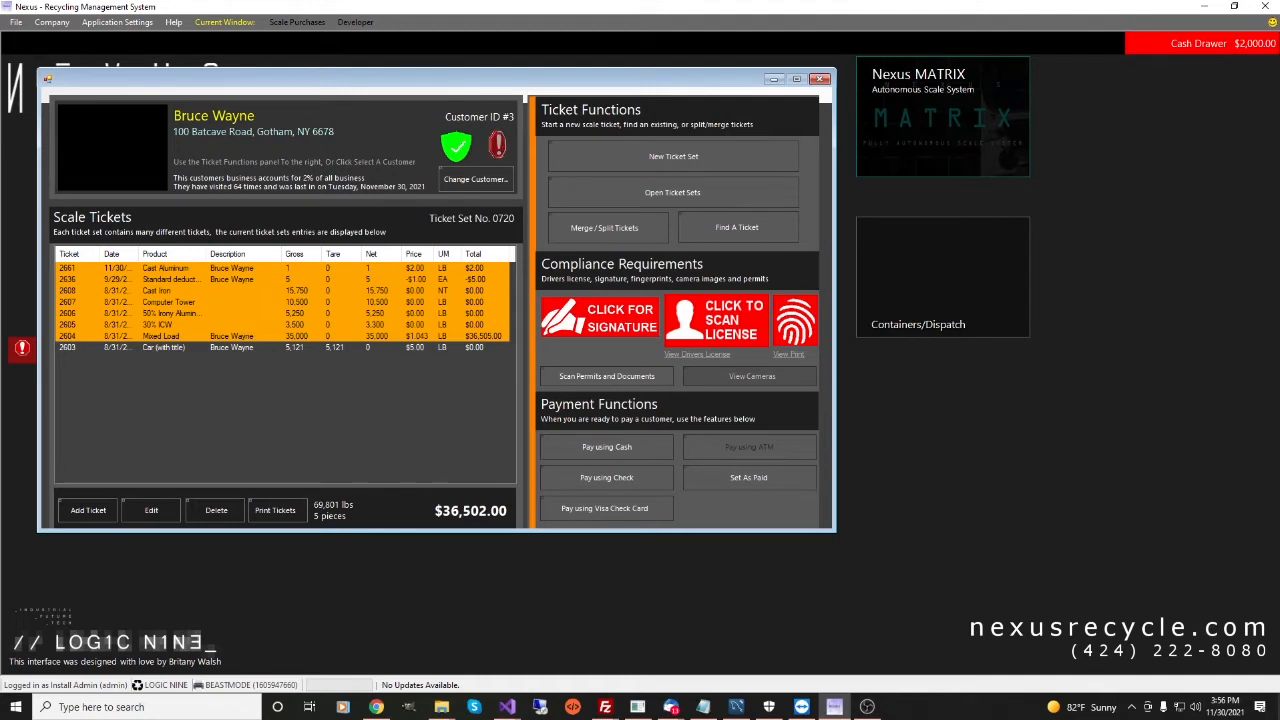
Review the scale purchase options in the global application settings and accept them.
left_click(117, 22)
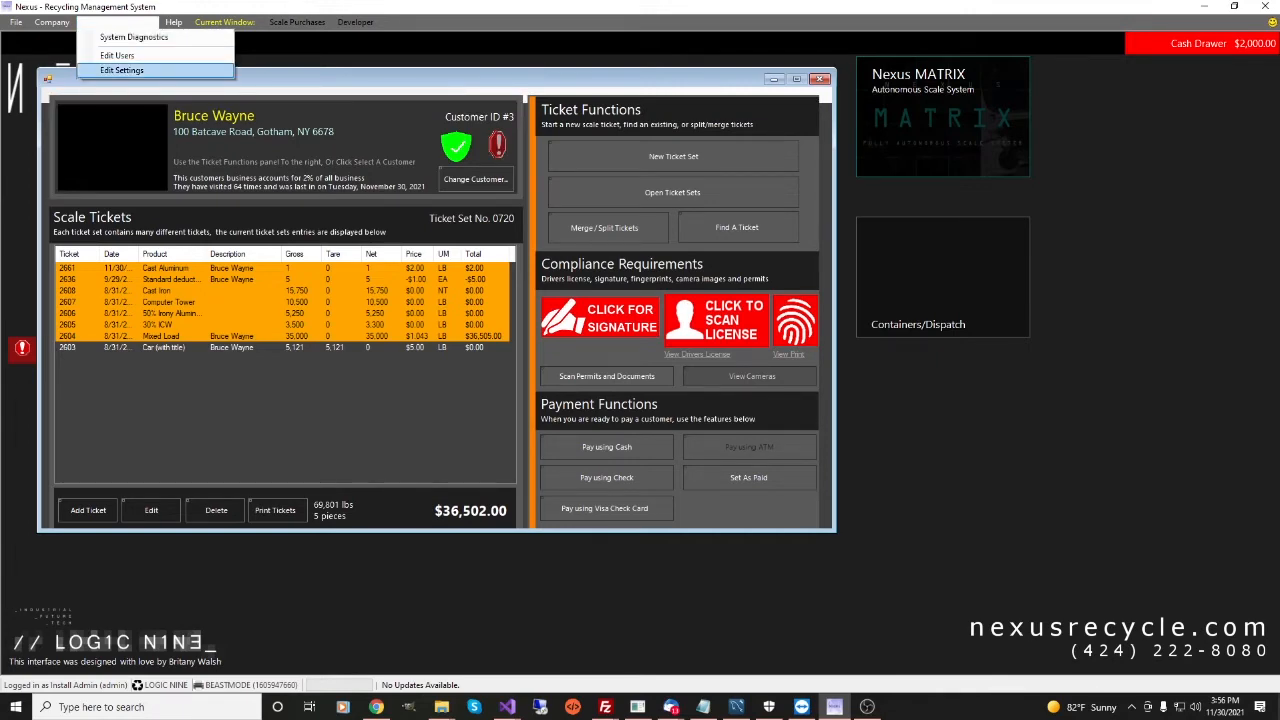
left_click(122, 69)
left_click(412, 130)
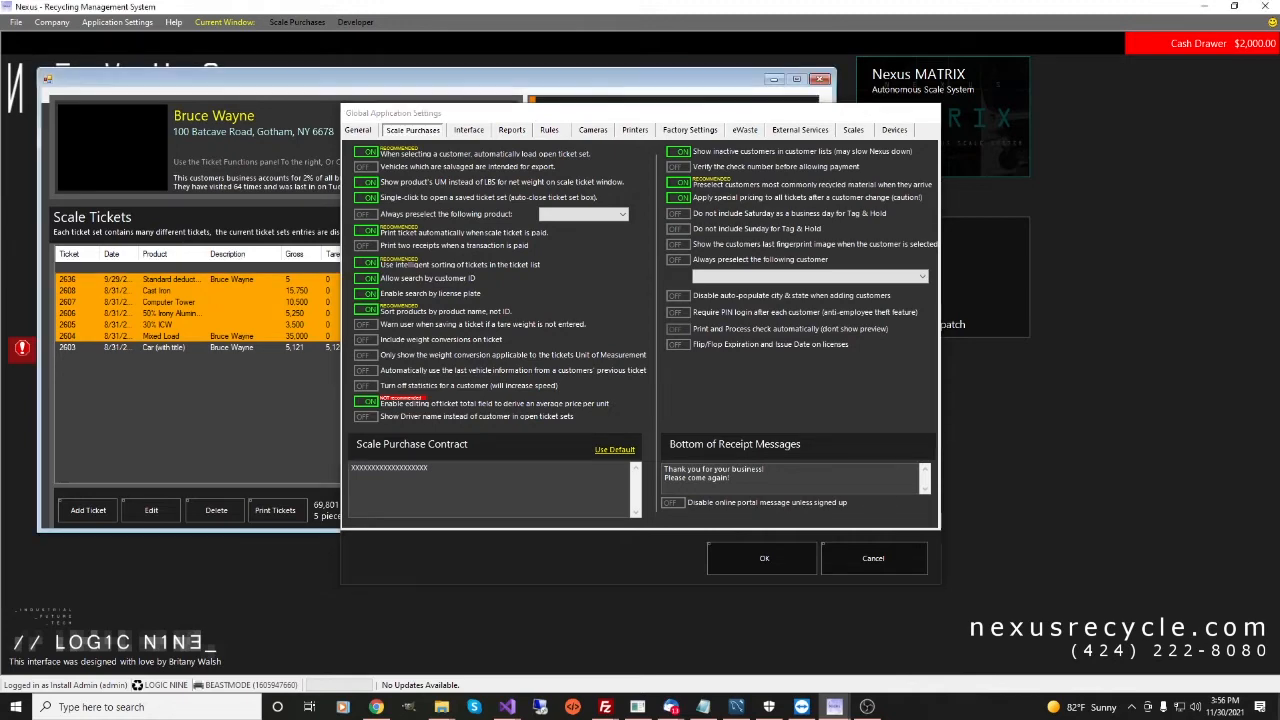
left_click(763, 558)
Start a new ticket set, select A-OK Trucking Co. by its customer ID, and dismiss the expired license notice.
left_click(673, 156)
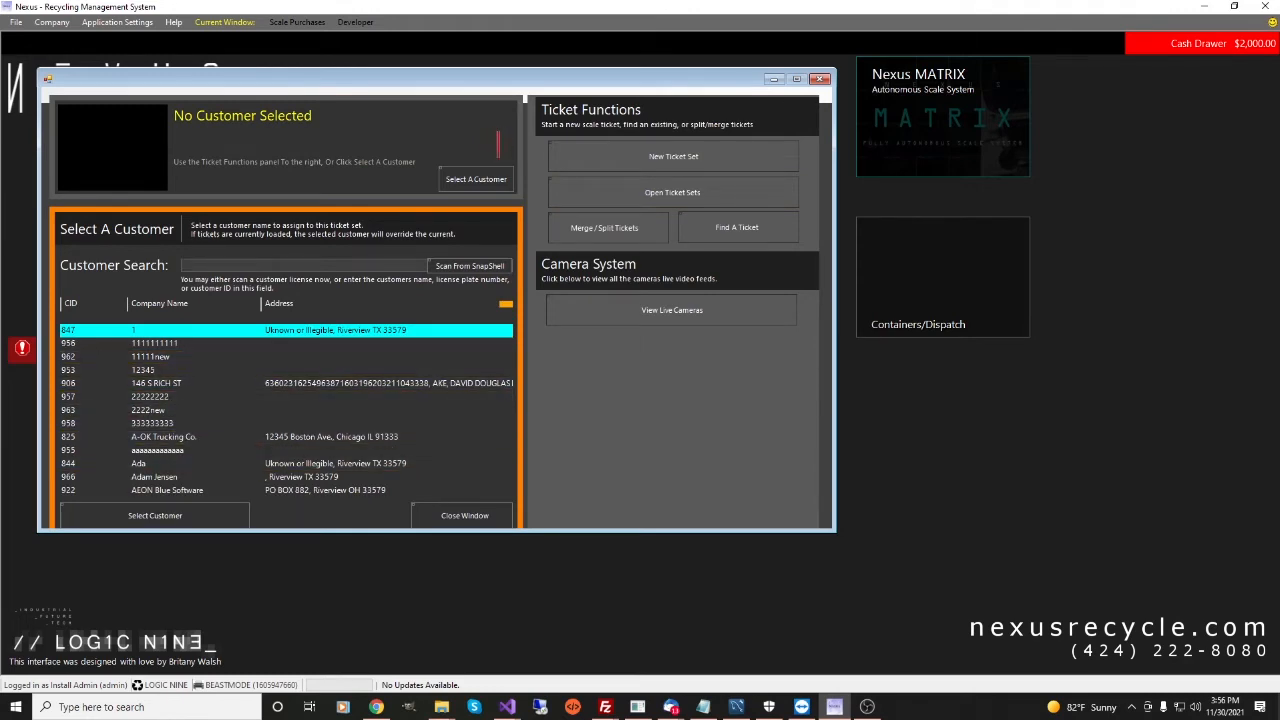
type("8")
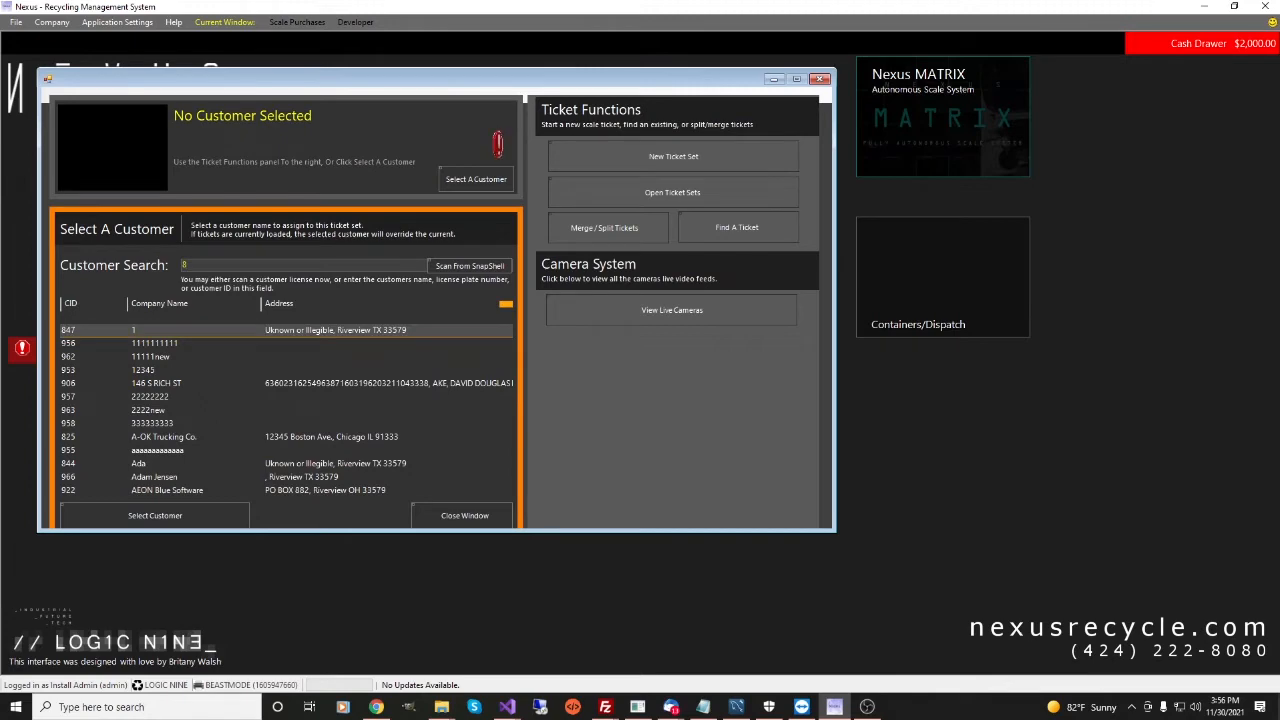
type("25")
key("Return")
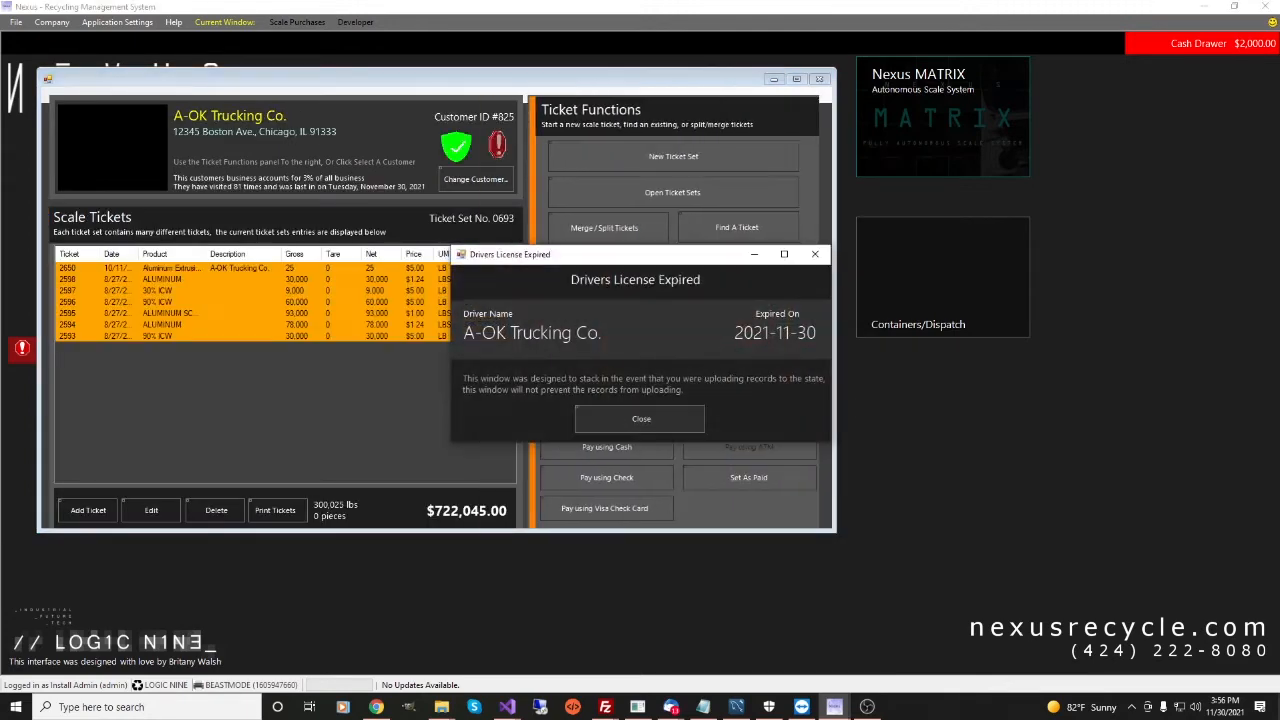
left_click(640, 419)
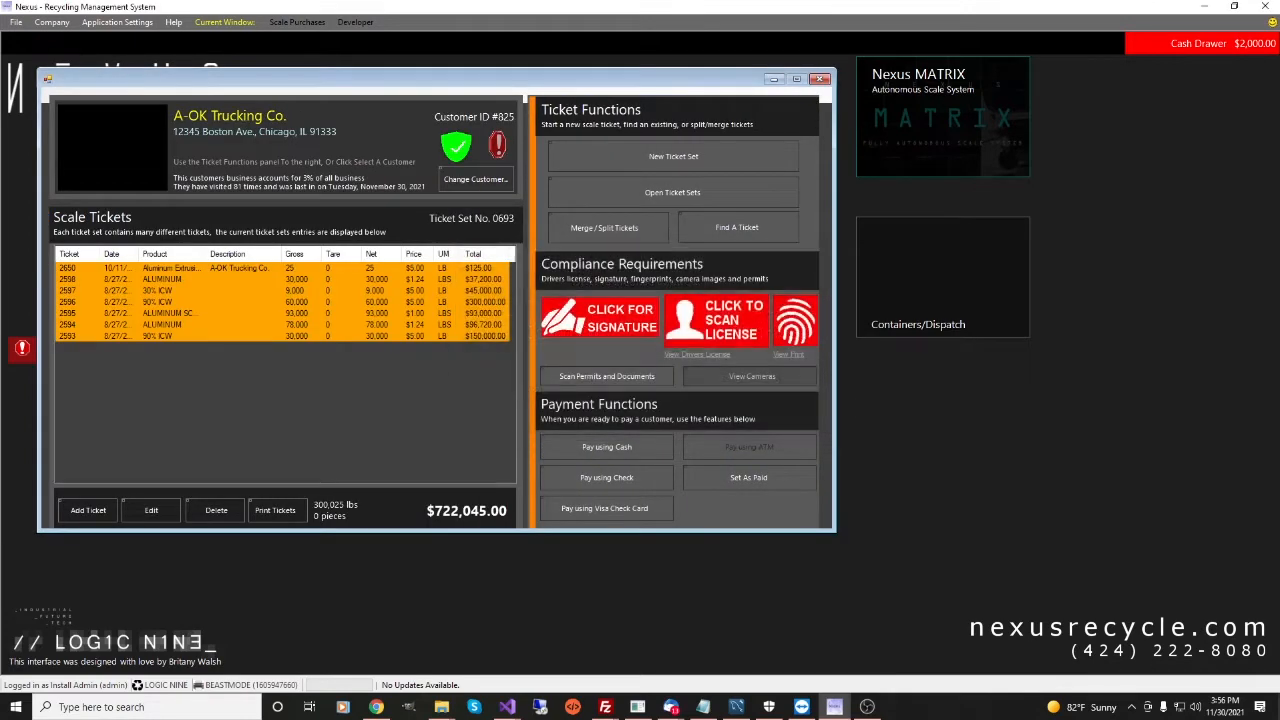
Review the scale purchase options in the global application settings and close the settings without saving.
left_click(117, 22)
left_click(128, 70)
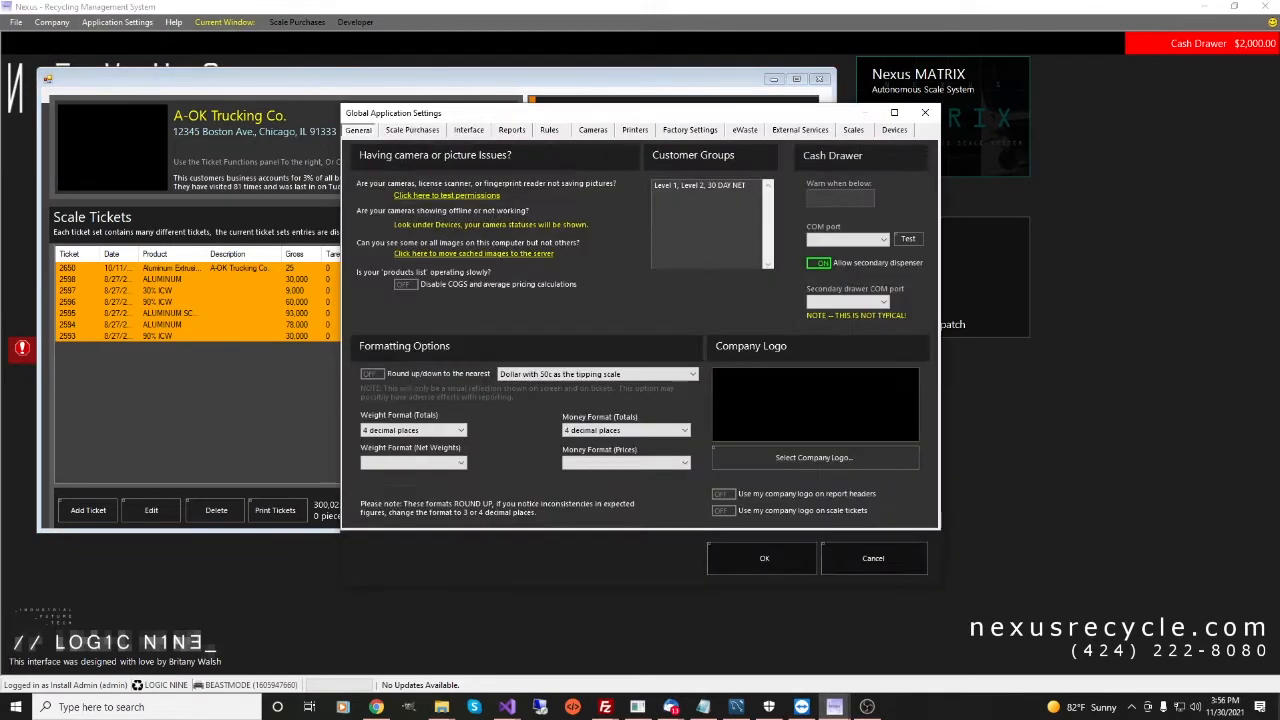
left_click(412, 130)
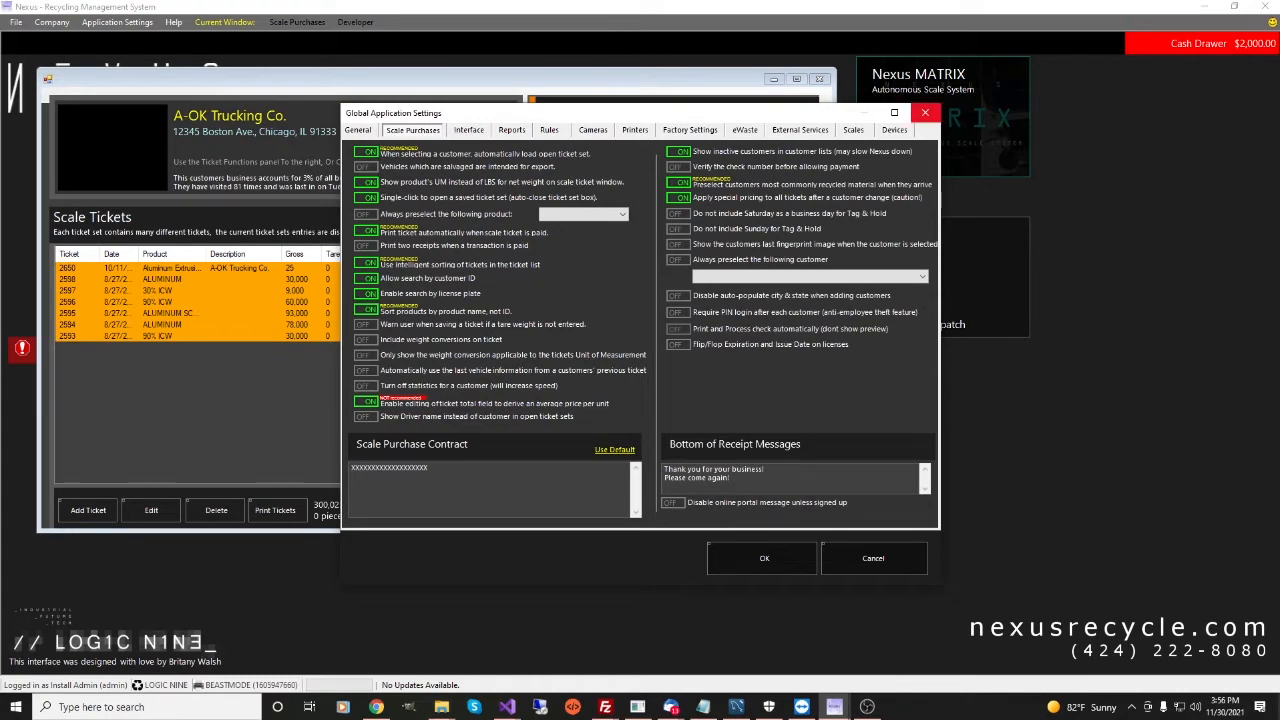
left_click(925, 112)
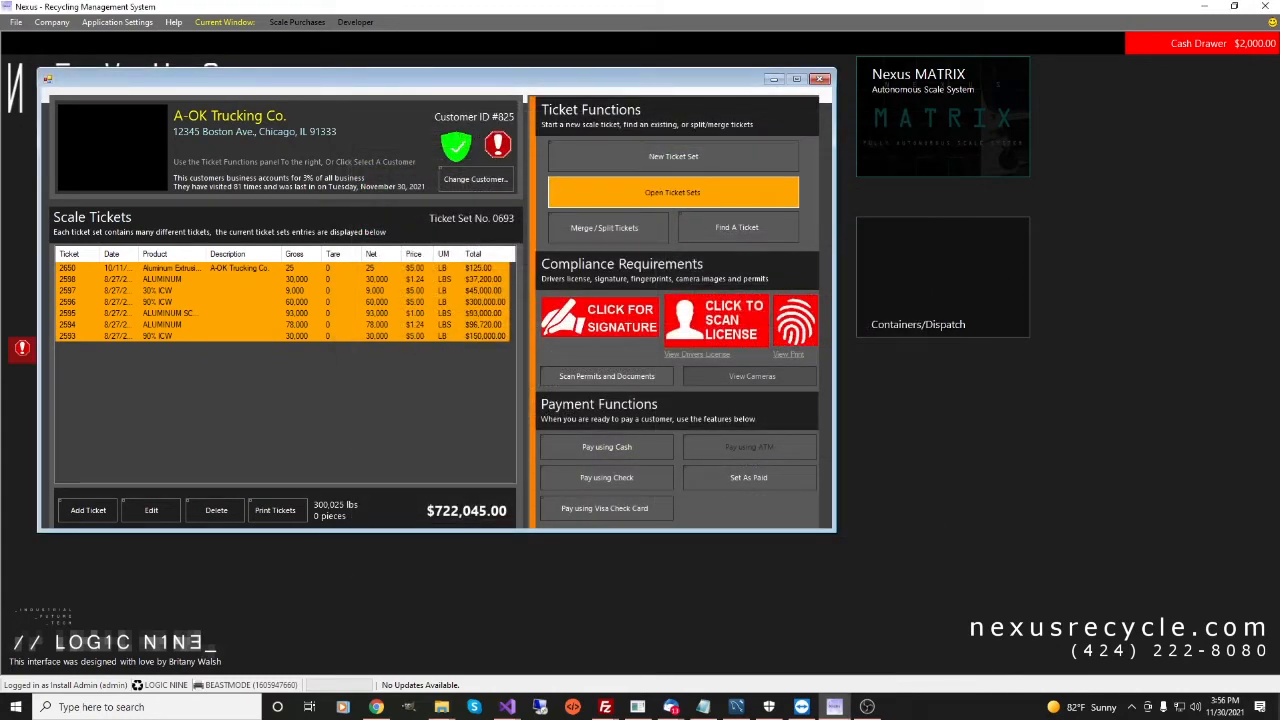
Open an Undetermined customer's 6,345 lbs ticket set from the list of open ticket sets.
left_click(673, 157)
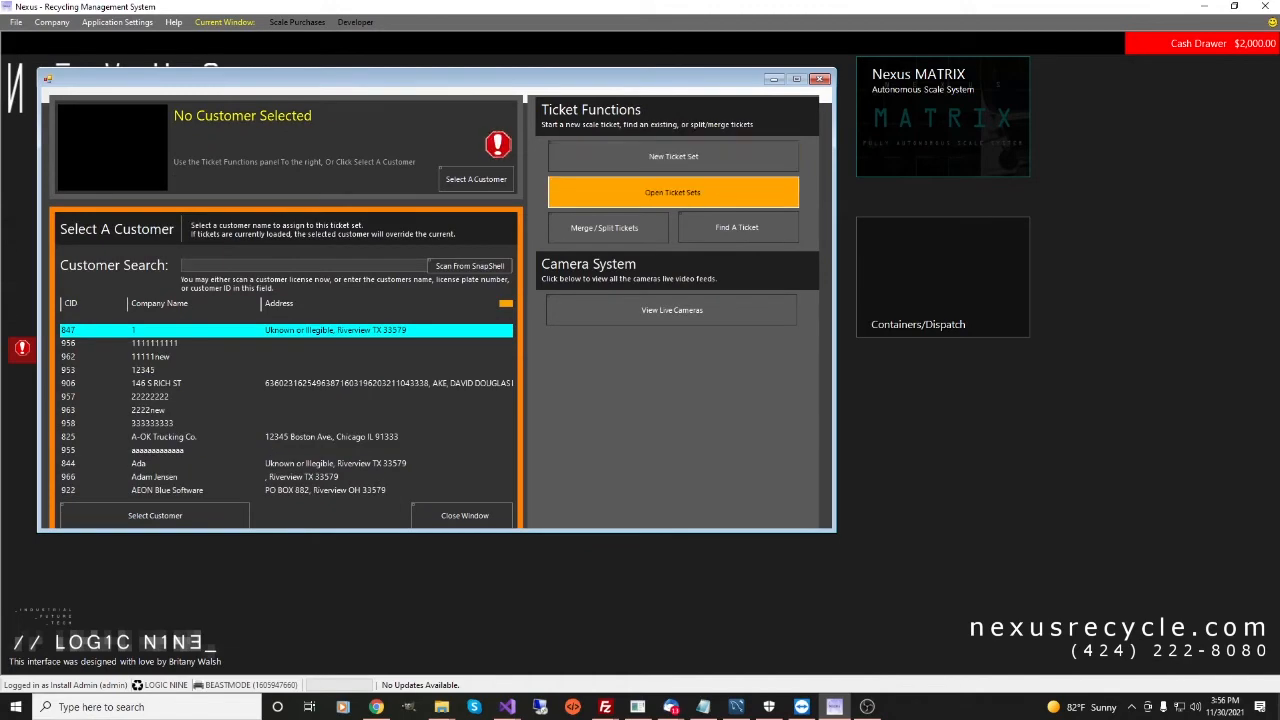
left_click(672, 192)
left_click(632, 297)
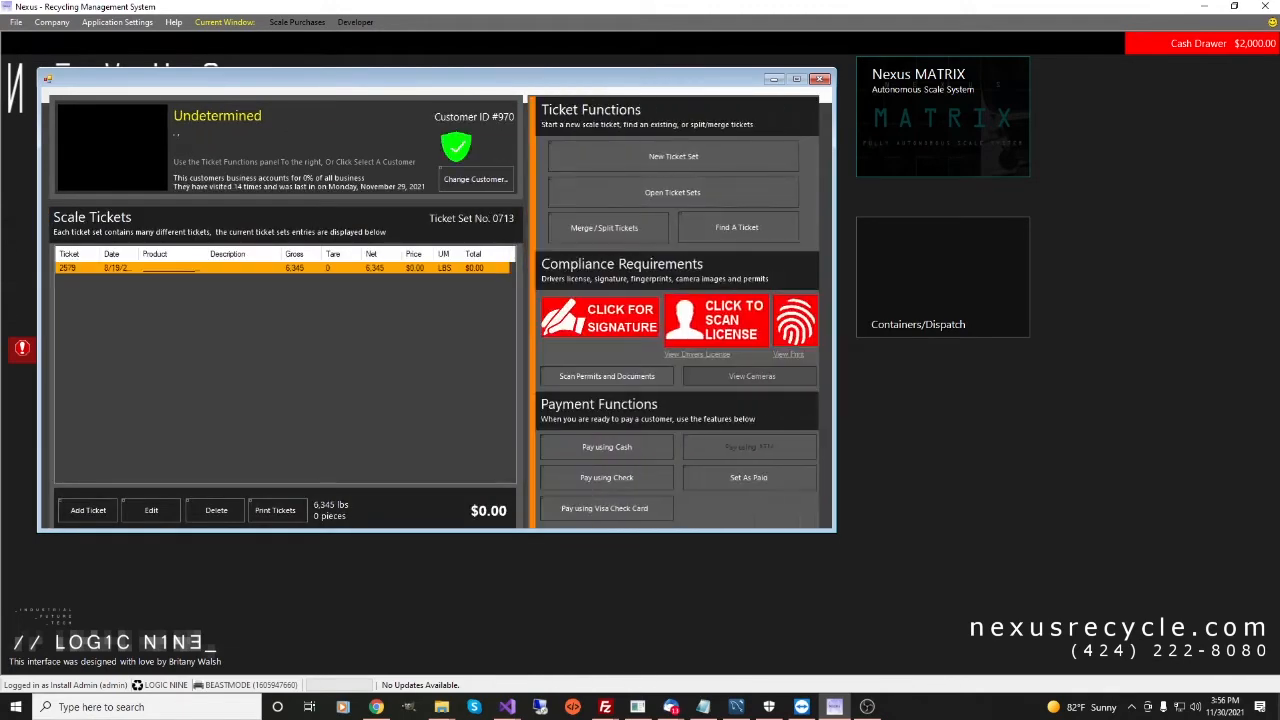
Start a new ticket, browse its product list from the beginning, and close the scale purchases window without saving.
left_click(88, 510)
left_click(815, 254)
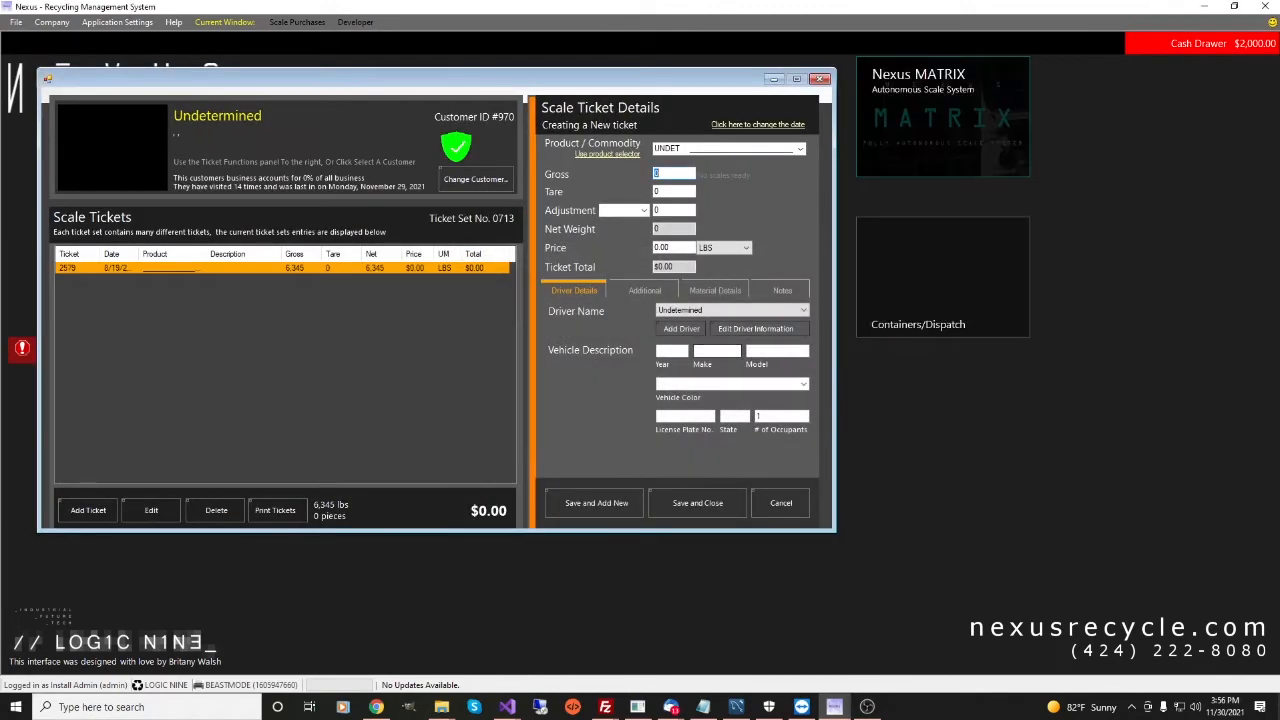
left_click(800, 149)
scroll(725, 283, "up", 15)
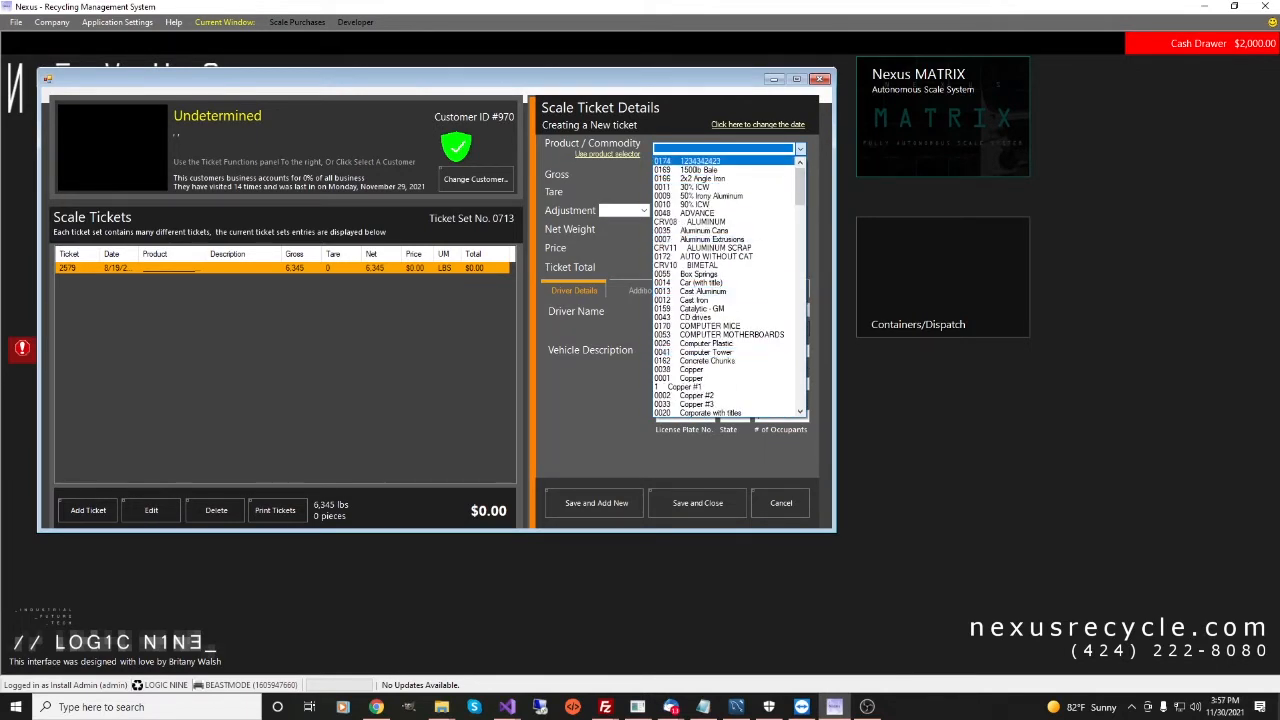
left_click(819, 79)
left_click(819, 79)
View the products master list under the inventory's Commodities & Pricing feature and close it.
left_click(80, 321)
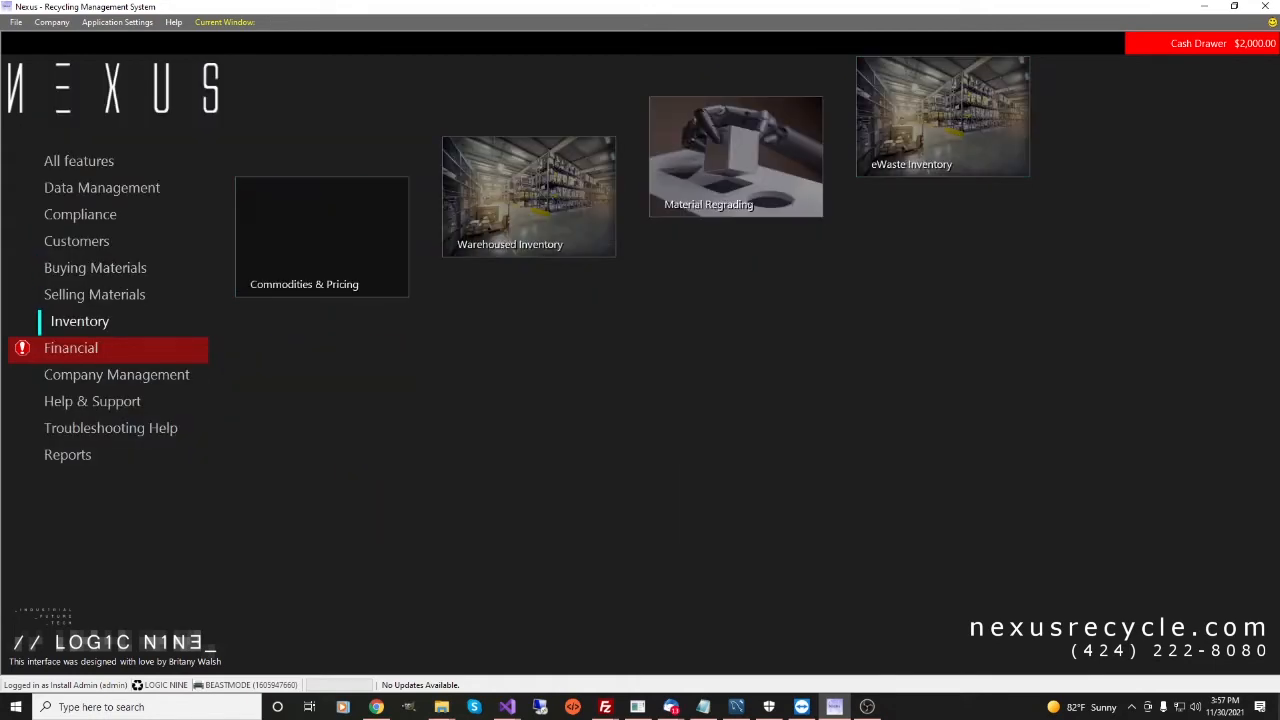
left_click(320, 240)
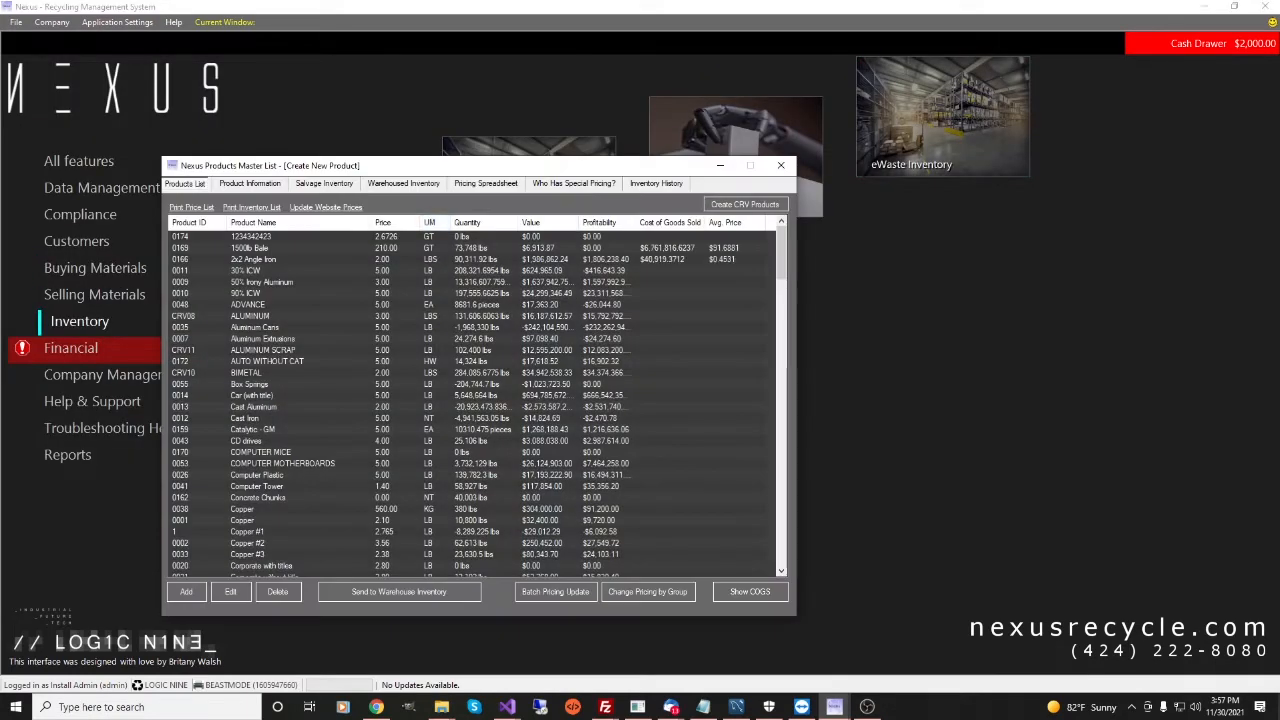
left_click(781, 165)
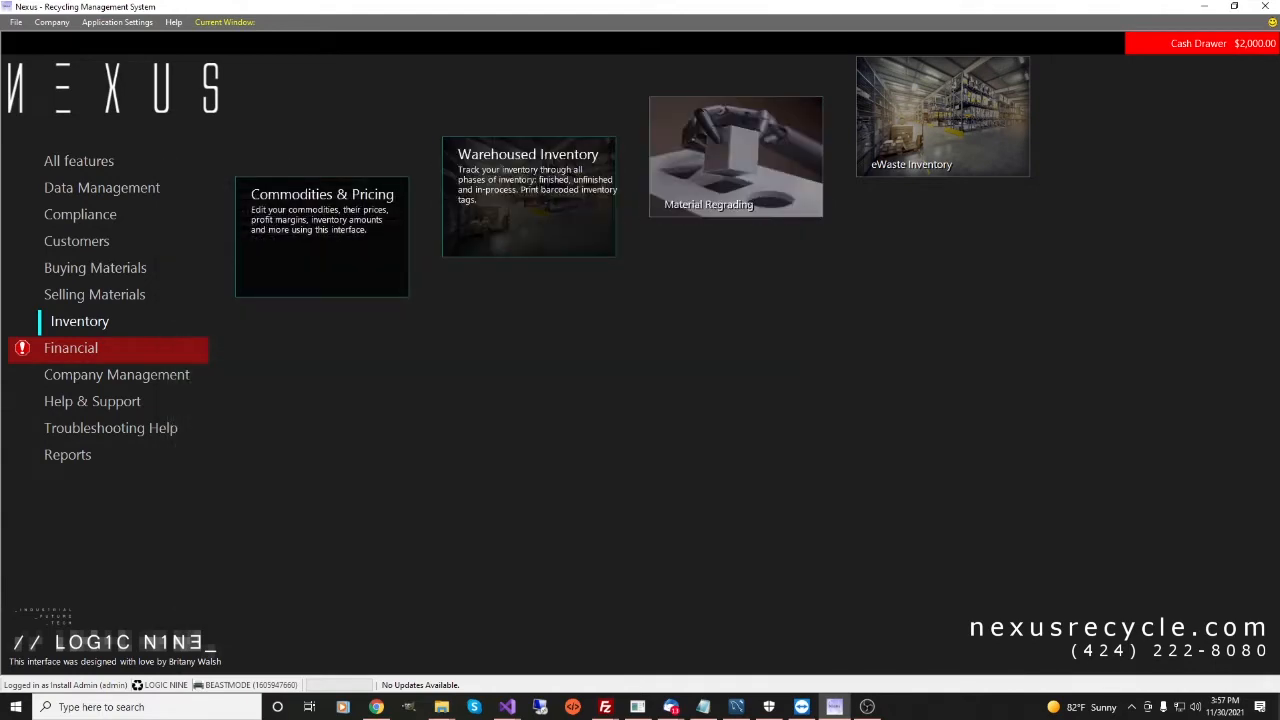
In the scale purchase settings, enable the warning for a missing tare weight and include weight conversions on tickets.
left_click(117, 22)
left_click(121, 70)
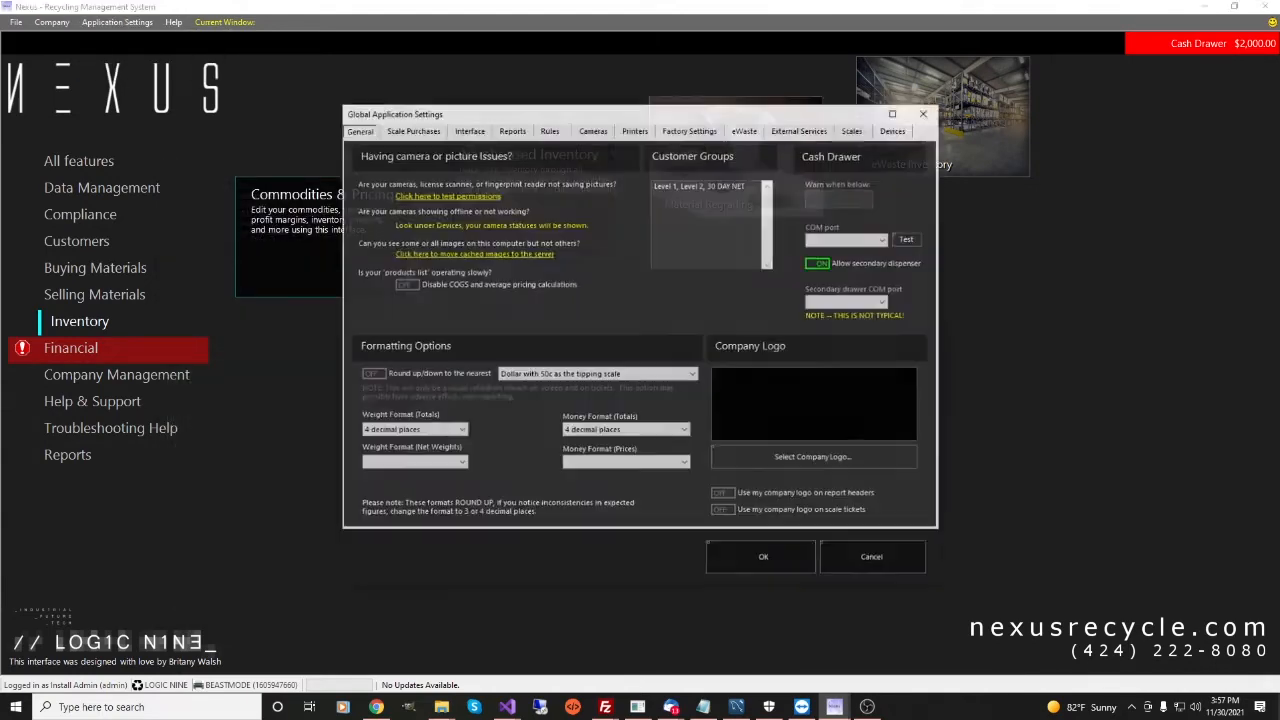
left_click(413, 130)
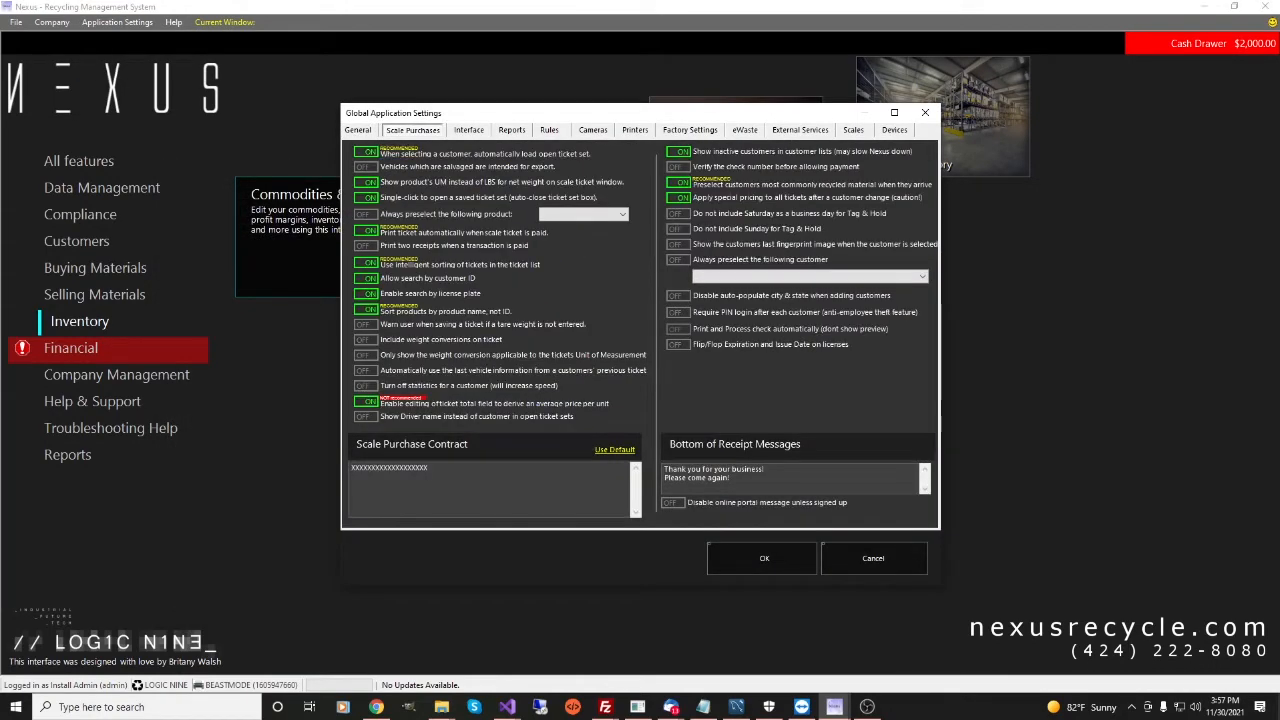
left_click(366, 324)
left_click(366, 339)
Try the options for showing only the applicable weight conversion and for automatically reusing the customer's last vehicle information.
left_click(366, 355)
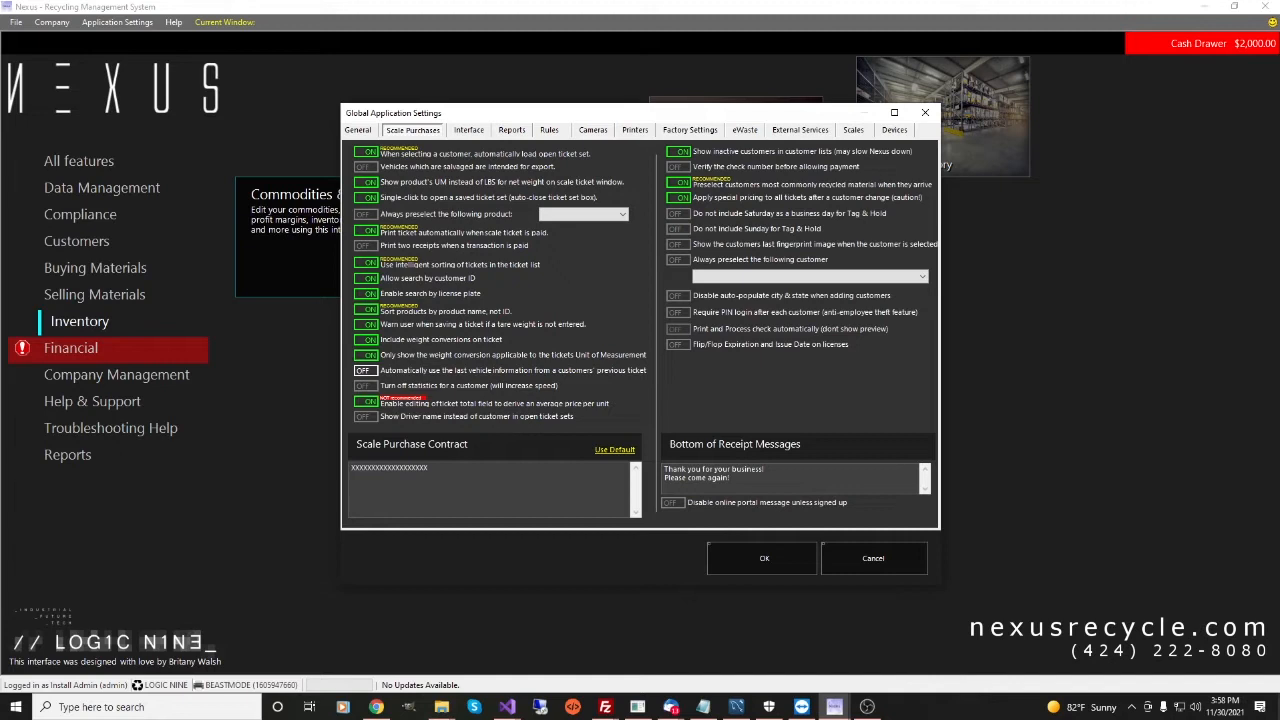
left_click(366, 354)
left_click(366, 370)
left_click(366, 371)
Enable the option that turns off customer statistics and save the global application settings.
left_click(366, 385)
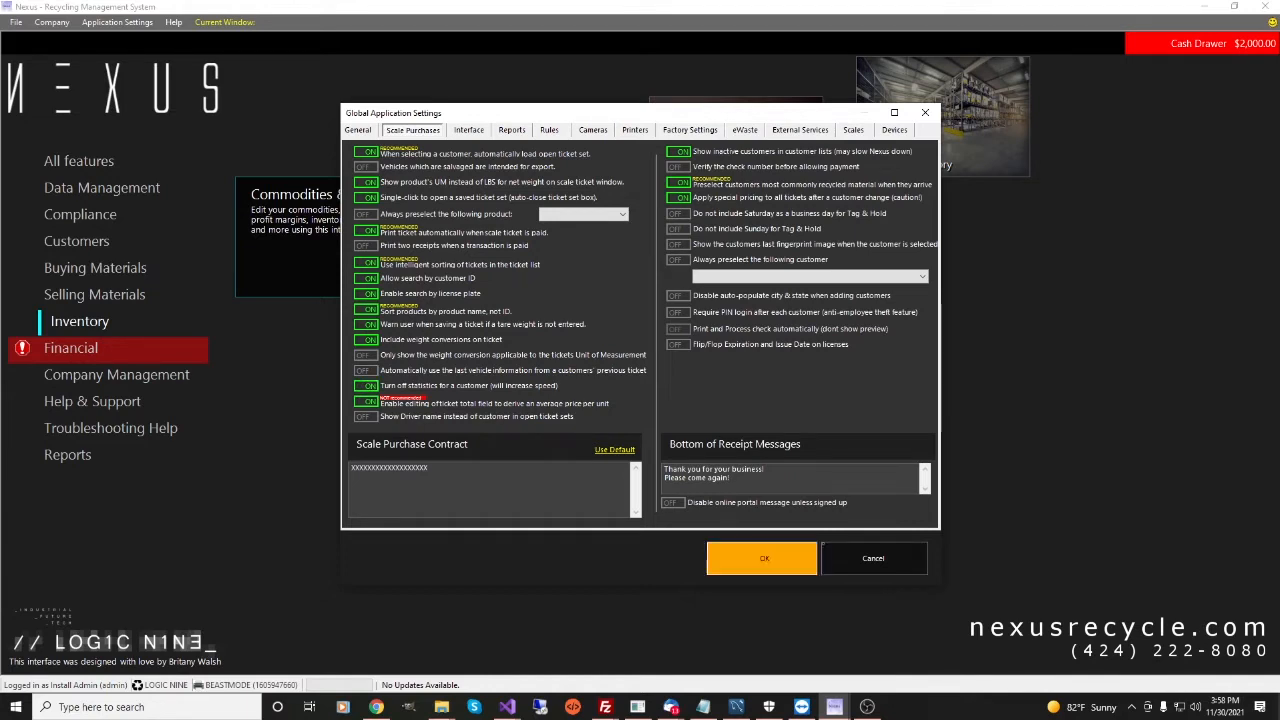
left_click(762, 559)
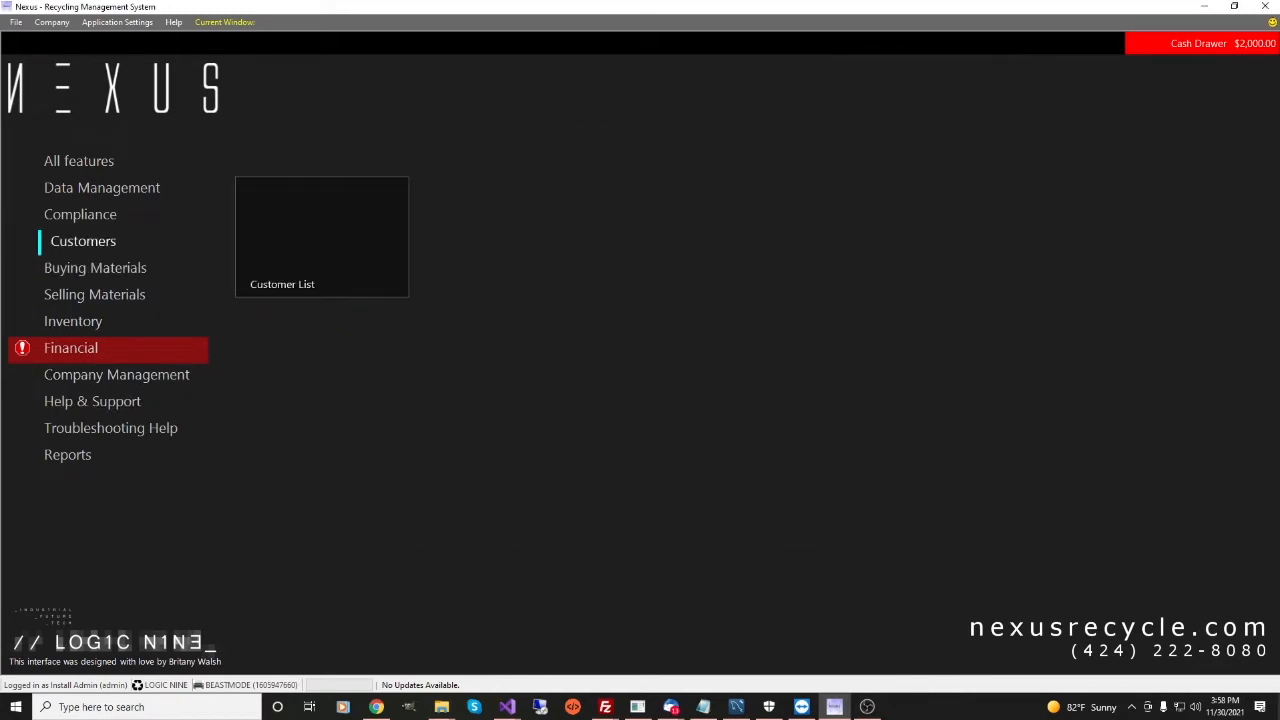
Open Scale Purchases, view the list of open ticket sets, and close the list.
mouse_move(95, 268)
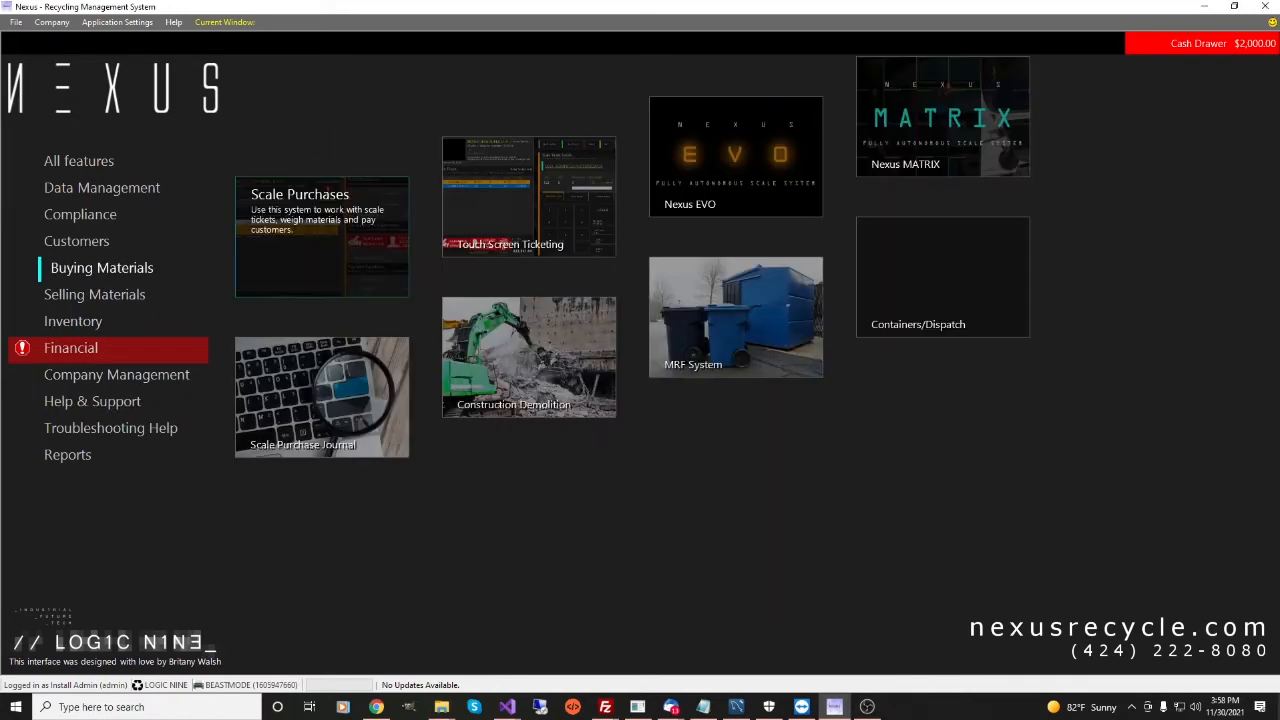
left_click(322, 237)
left_click(690, 210)
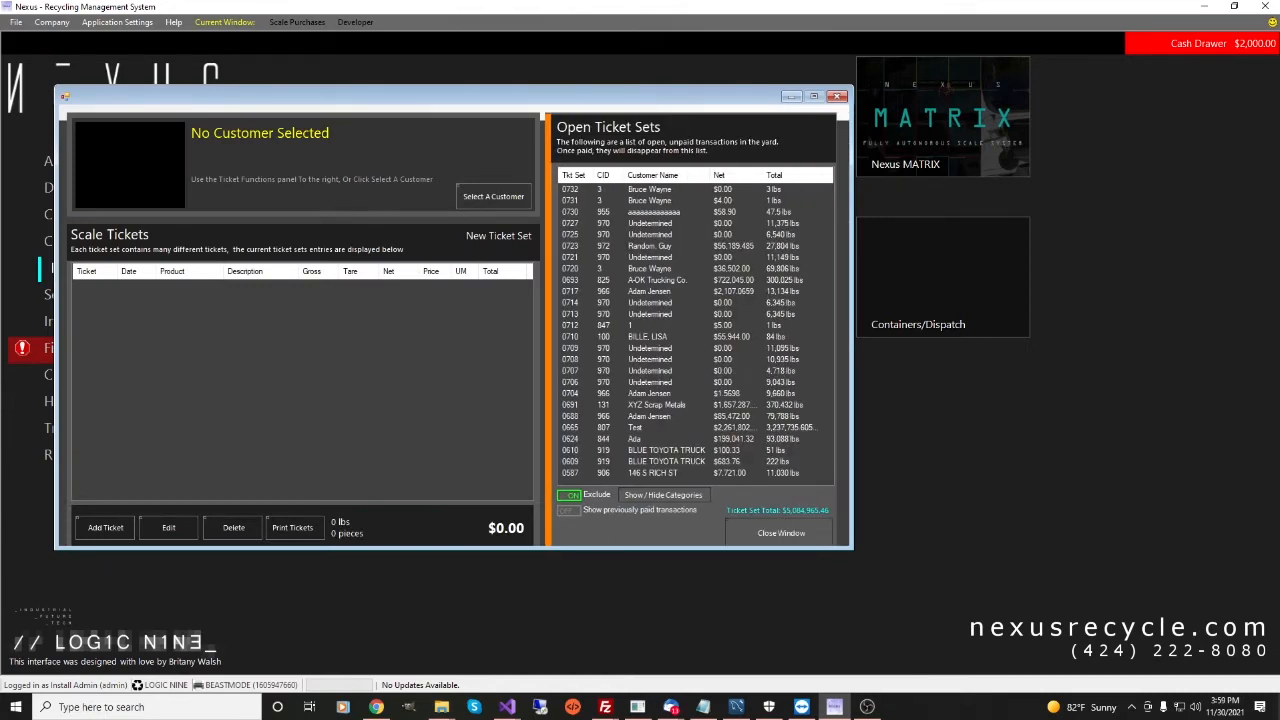
left_click(781, 533)
Start a new ticket set, search customers by last name, and select the second matching customer.
left_click(690, 175)
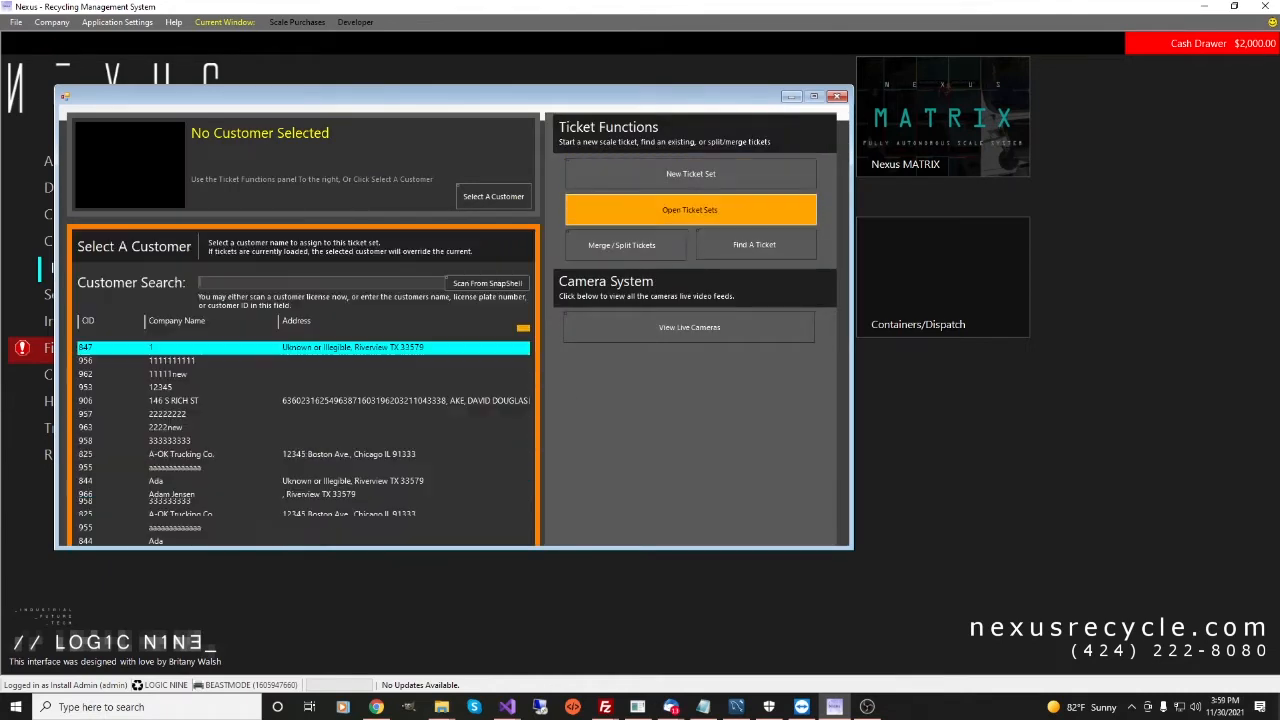
type("walsh")
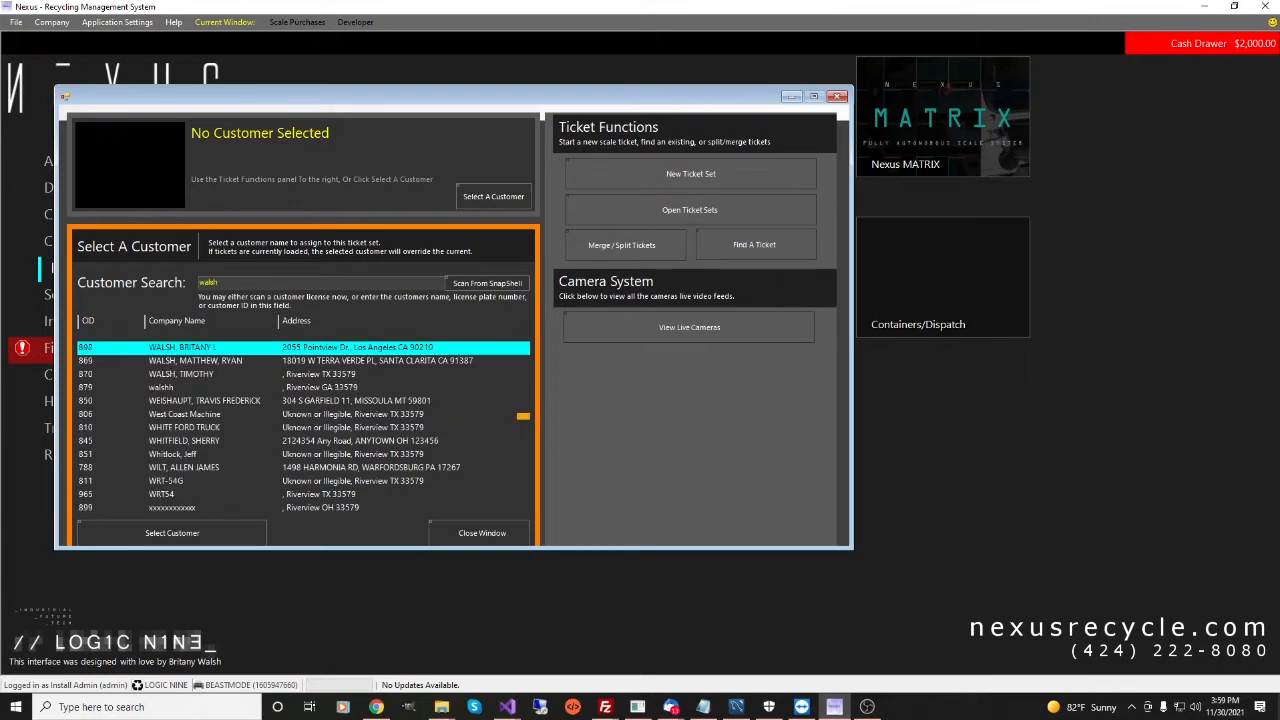
key("Down")
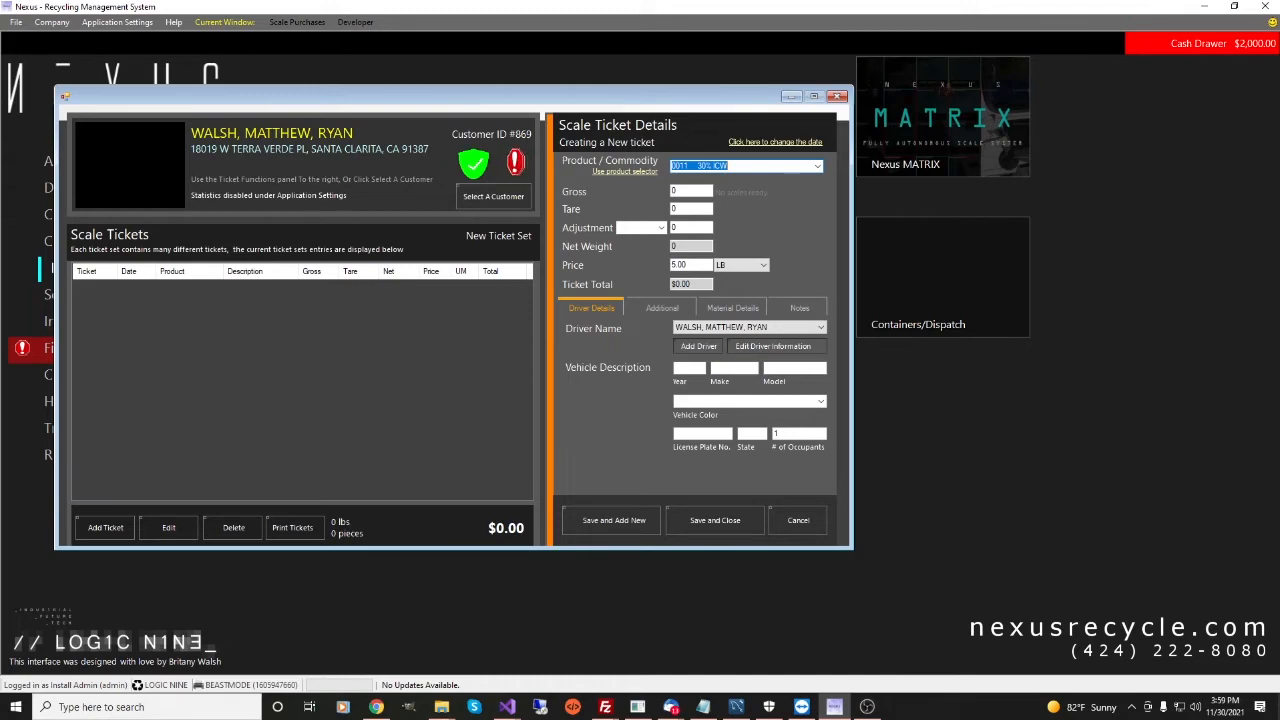
Look through the rules, reports and interface settings, and review the scale purchase options in the global application settings.
left_click(117, 22)
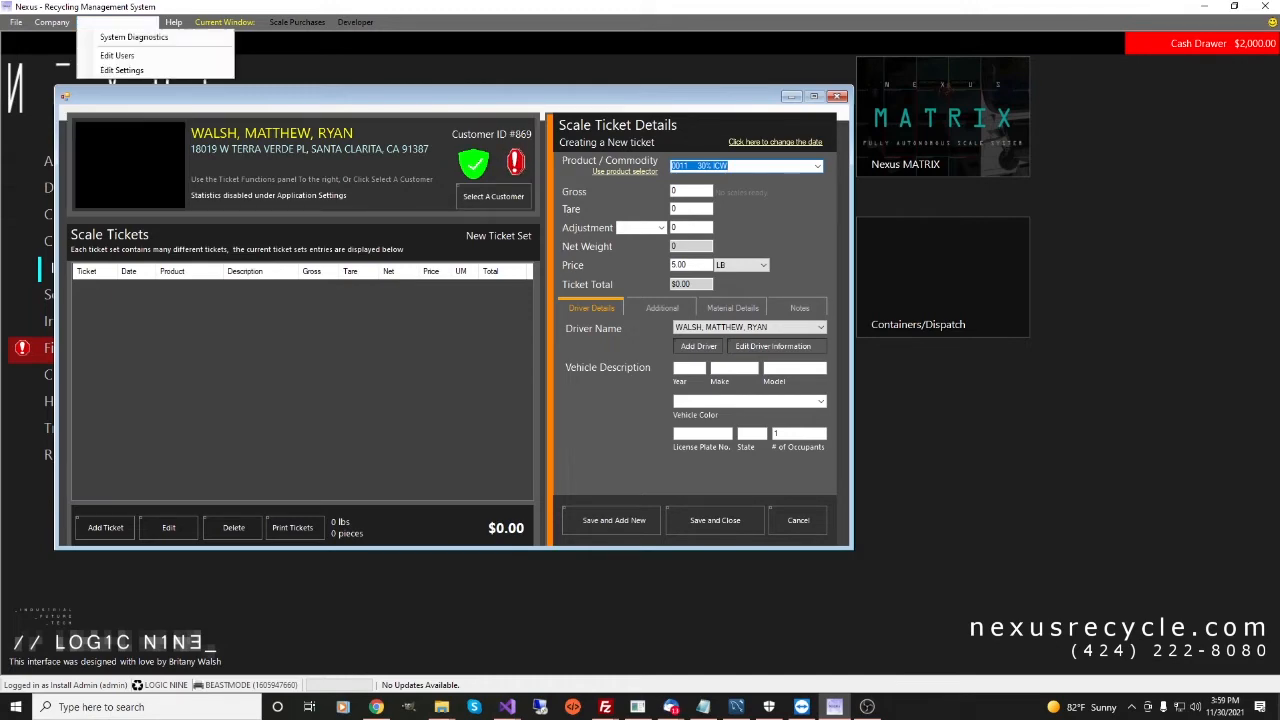
left_click(105, 70)
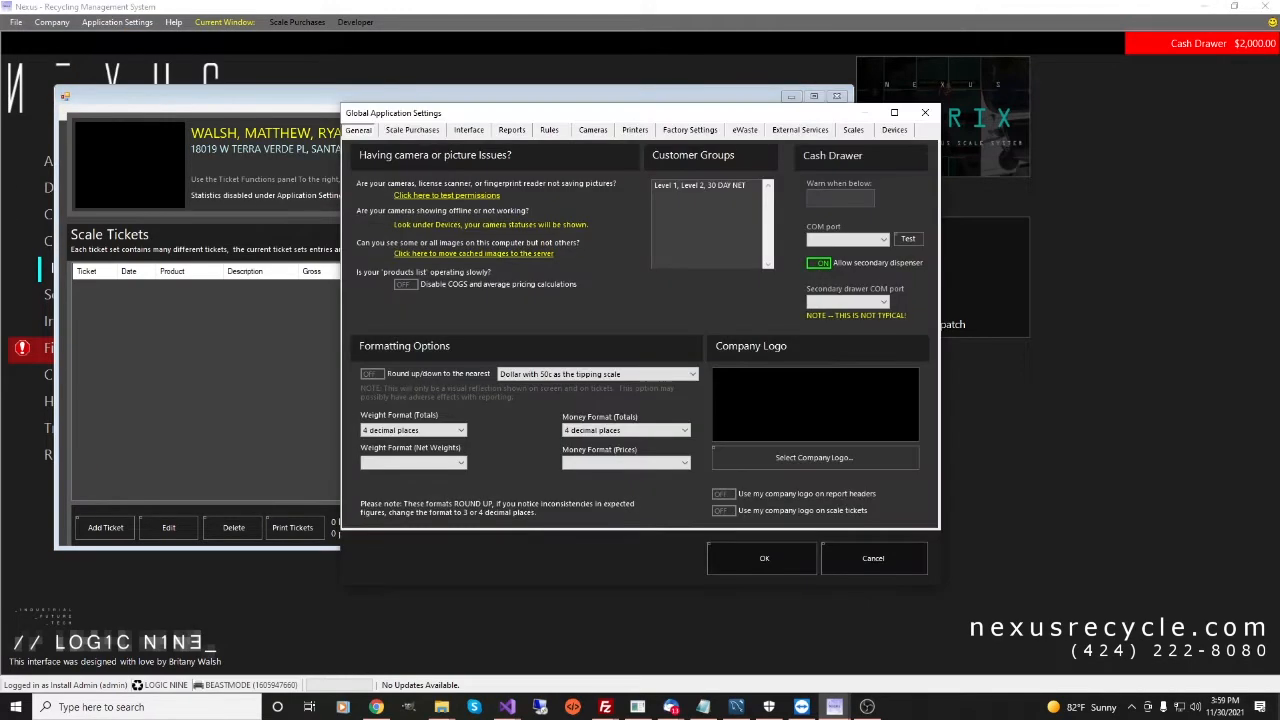
left_click(550, 130)
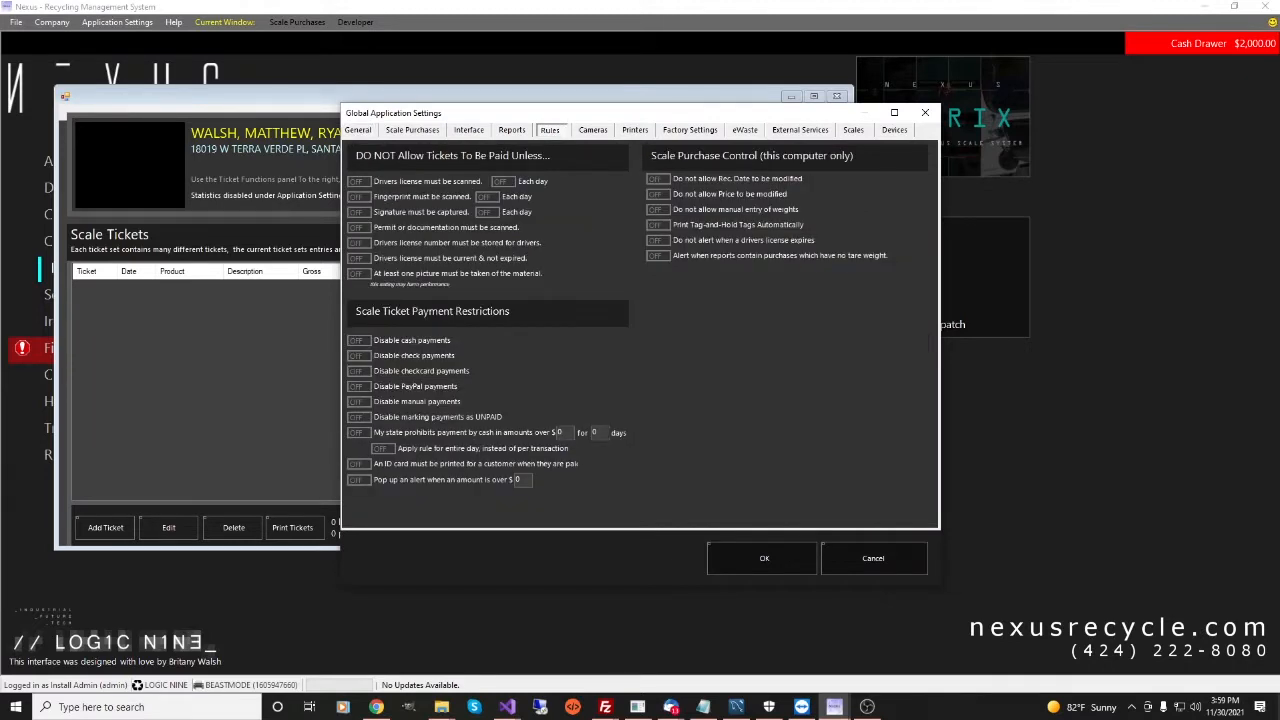
left_click(512, 130)
left_click(469, 130)
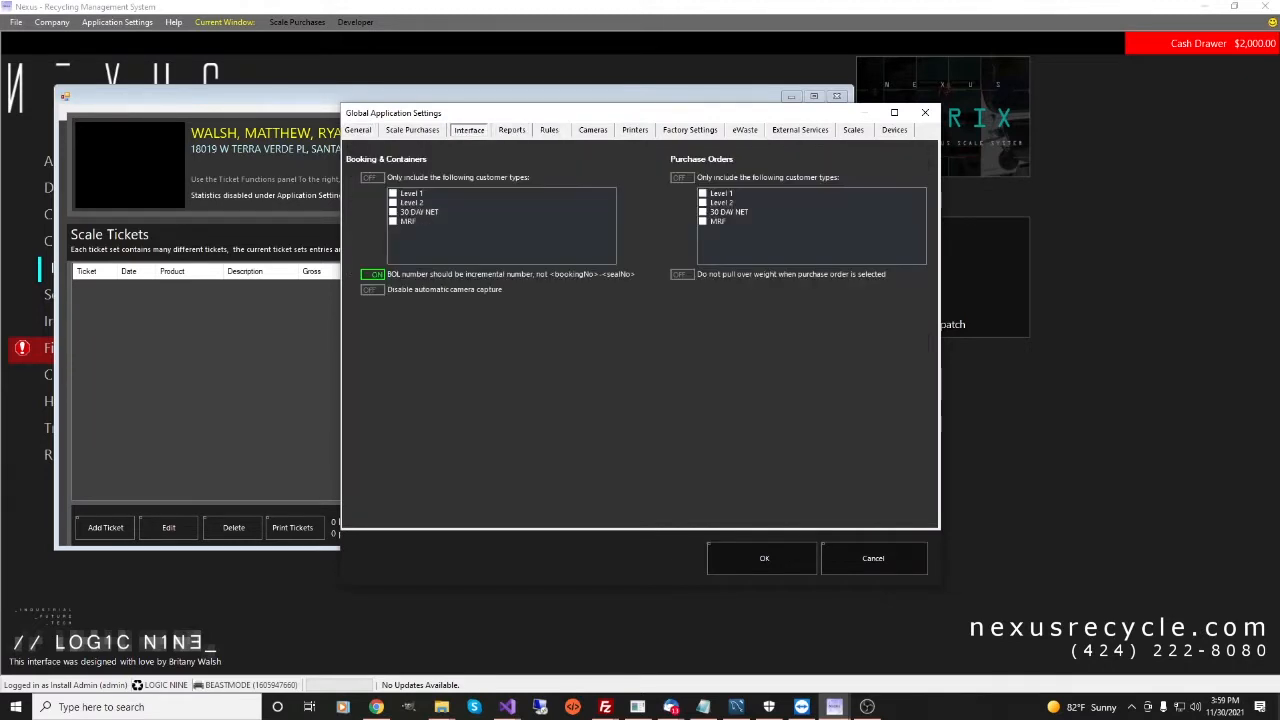
left_click(412, 130)
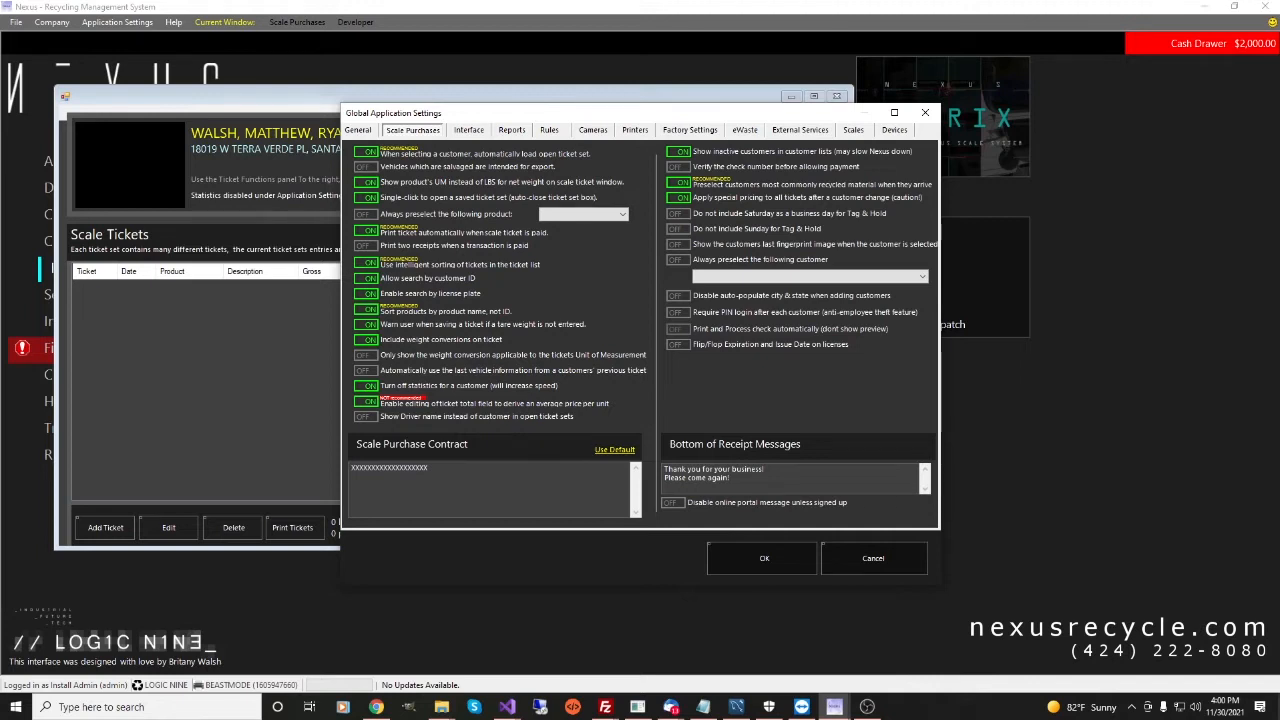
Try toggling the customer statistics, ticket total editing and driver name options, and close the settings without saving.
left_click(362, 385)
left_click(366, 401)
left_click(366, 416)
left_click(925, 112)
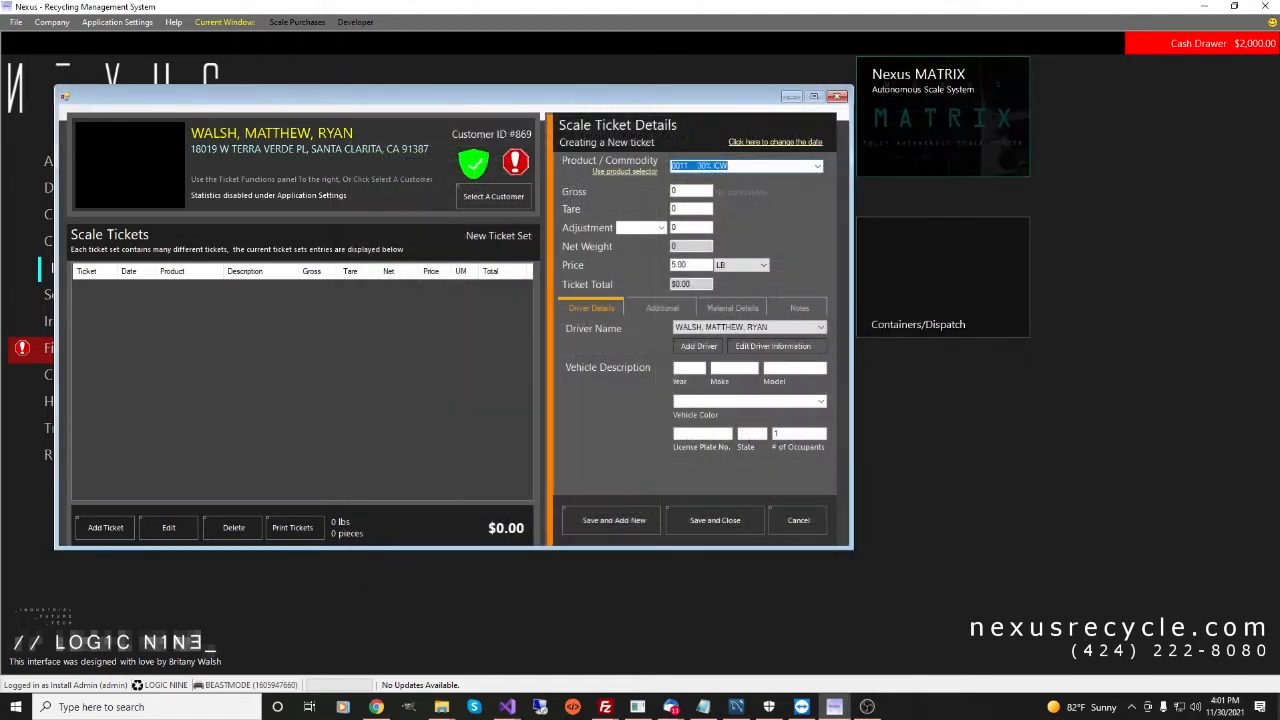
Discard the new ticket, open the first ticket set in the open ticket sets list, and dismiss the expired license notice.
left_click(798, 520)
left_click(692, 174)
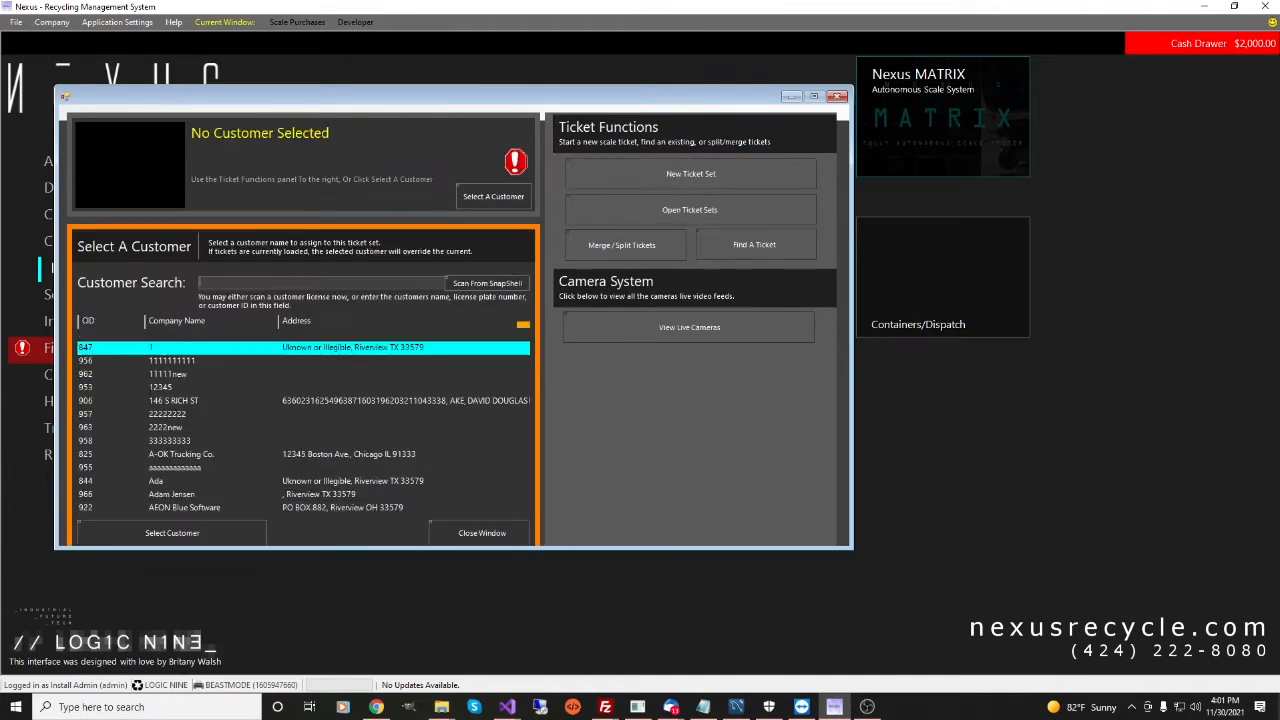
left_click(692, 209)
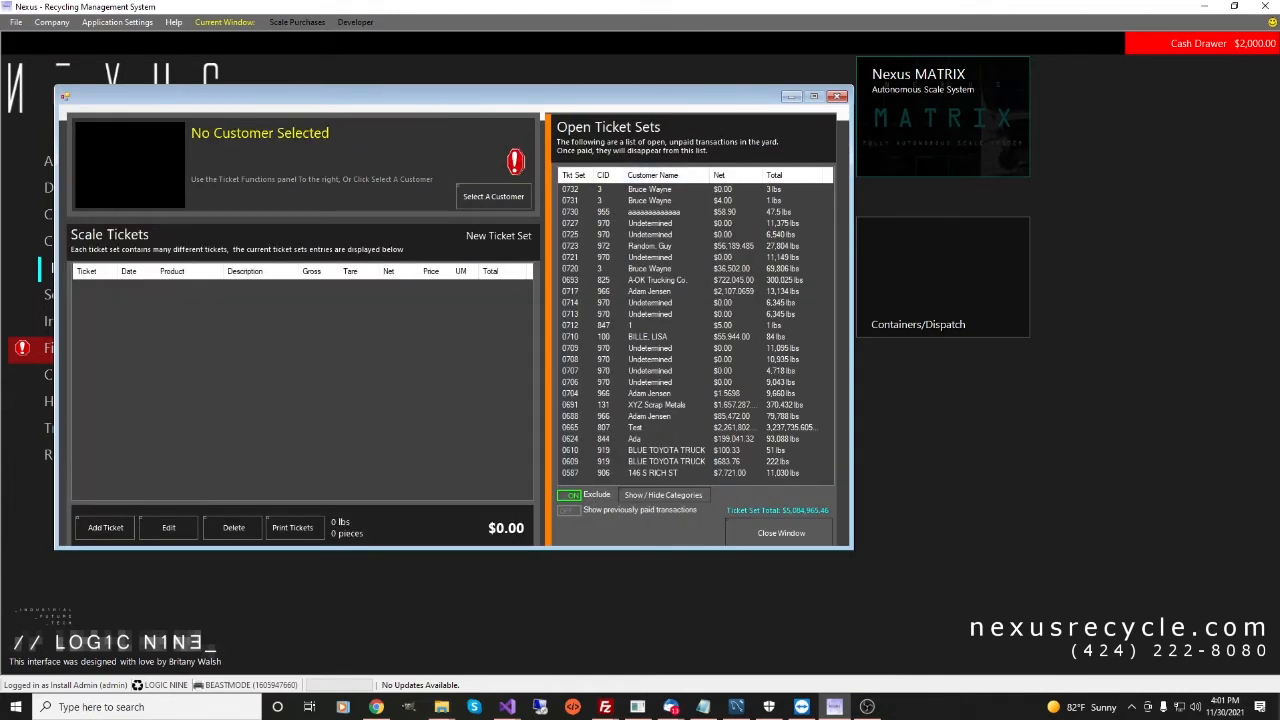
left_click(650, 189)
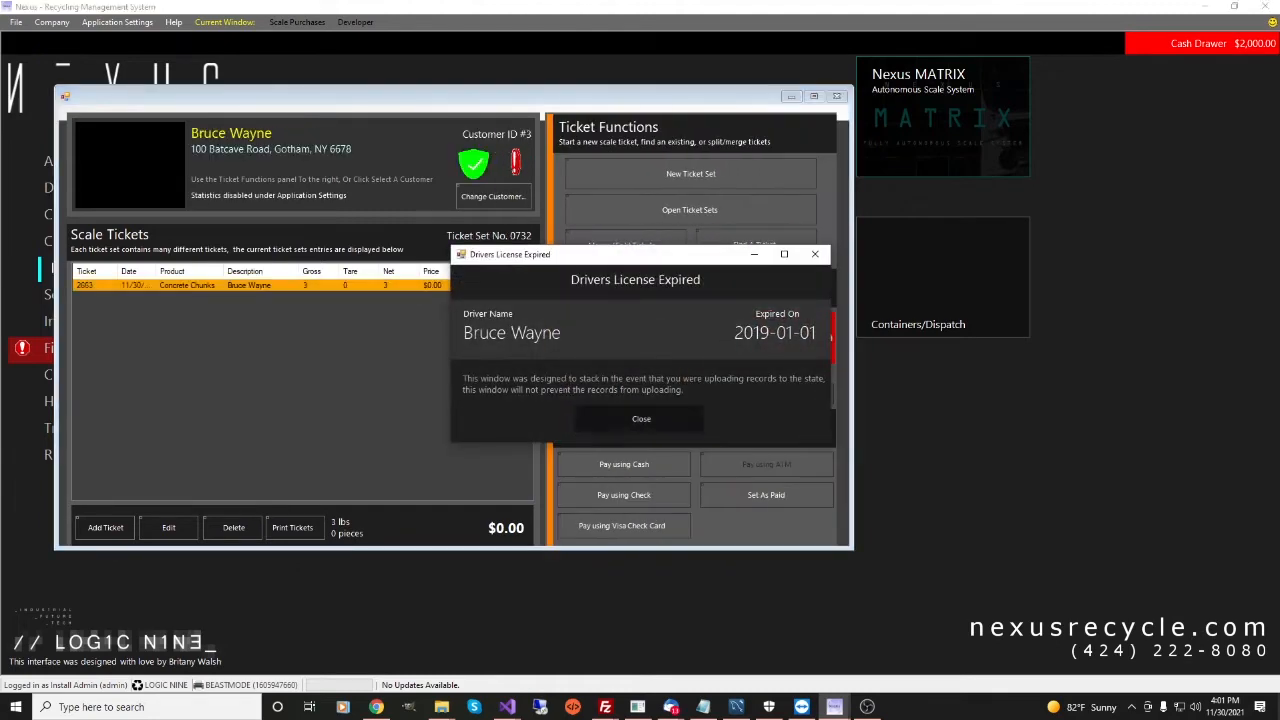
left_click(640, 418)
Open the Concrete Chunks ticket for editing, view its available driver names, and cancel the edit.
left_click(168, 527)
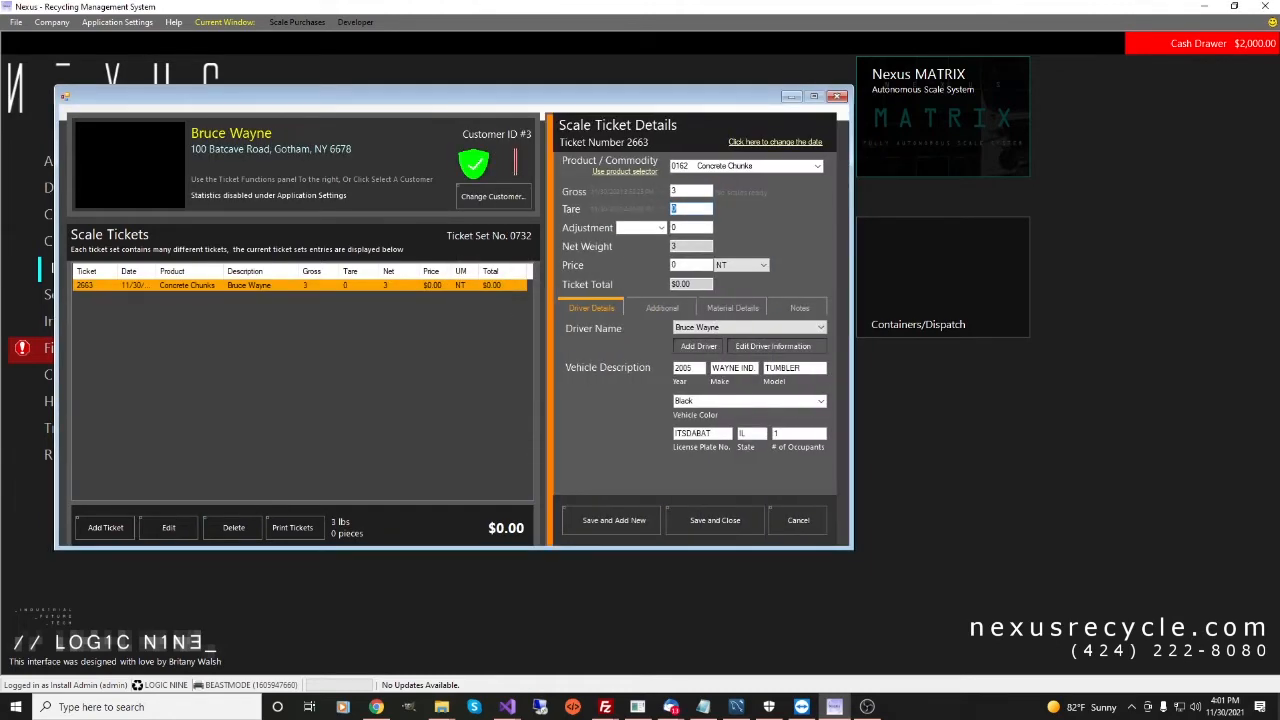
left_click(750, 328)
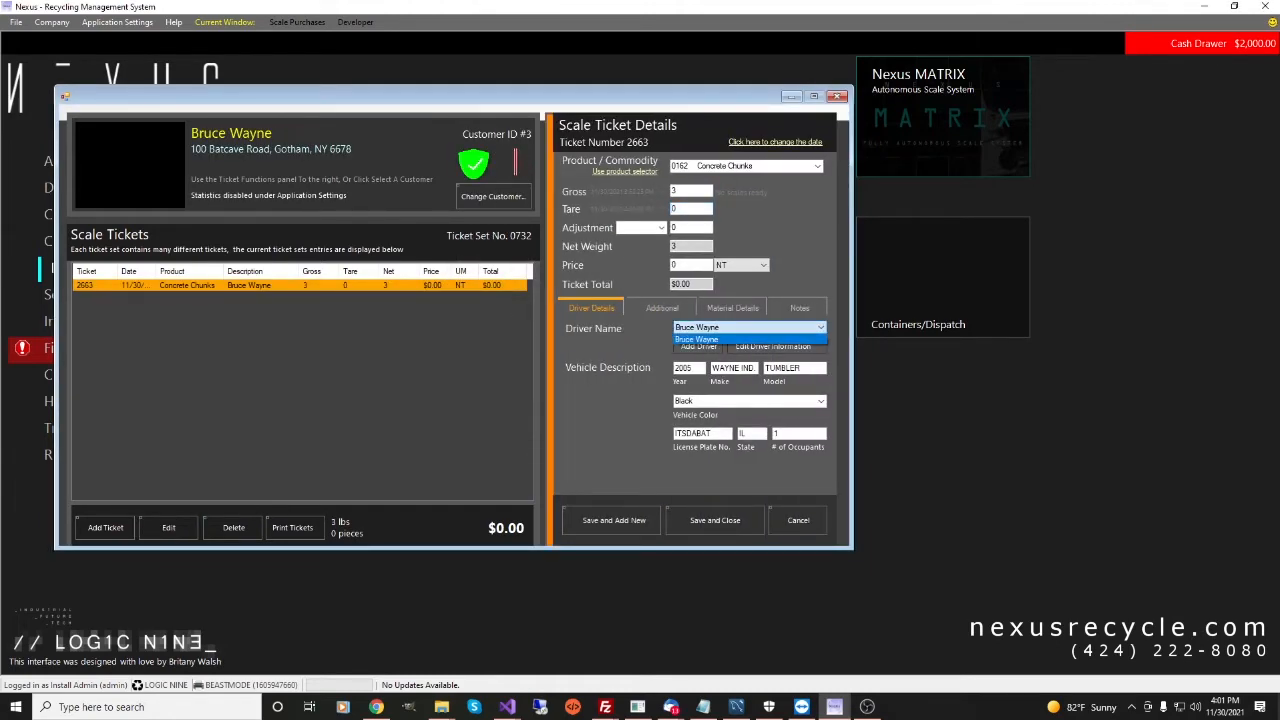
left_click(798, 520)
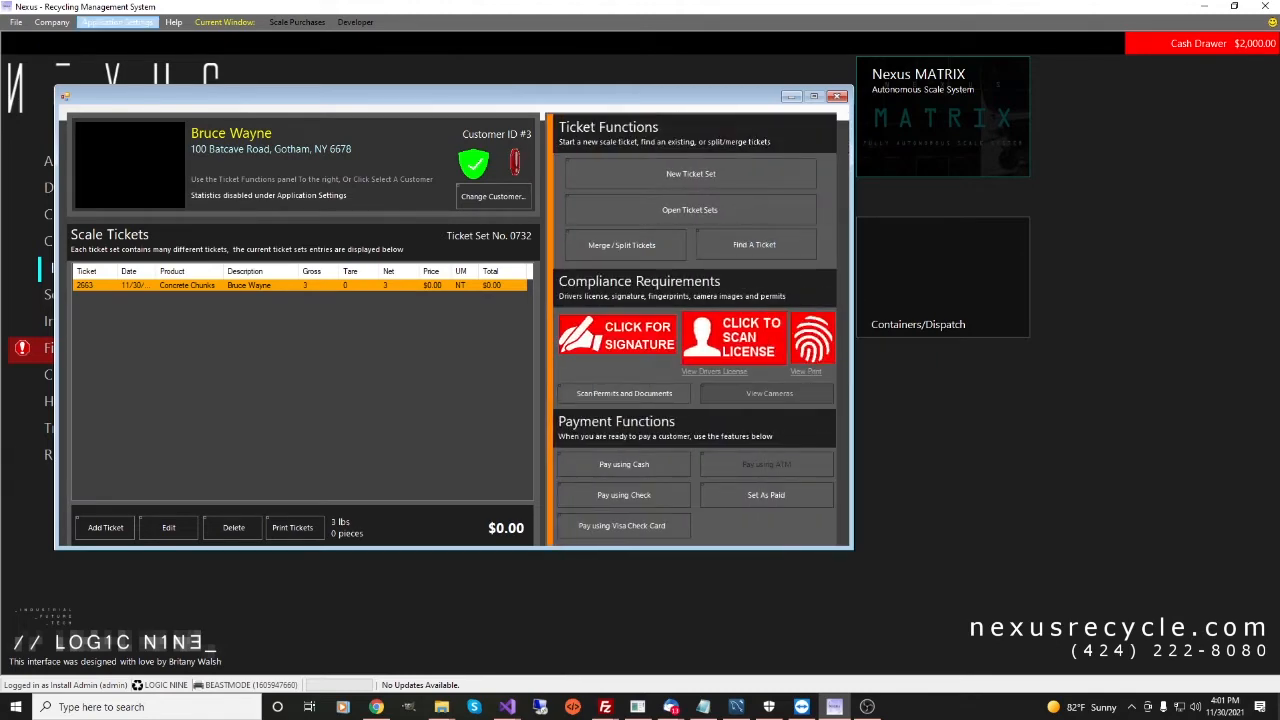
Reopen the global application settings and go through the rules, reports and interface pages to the scale purchase options.
left_click(117, 22)
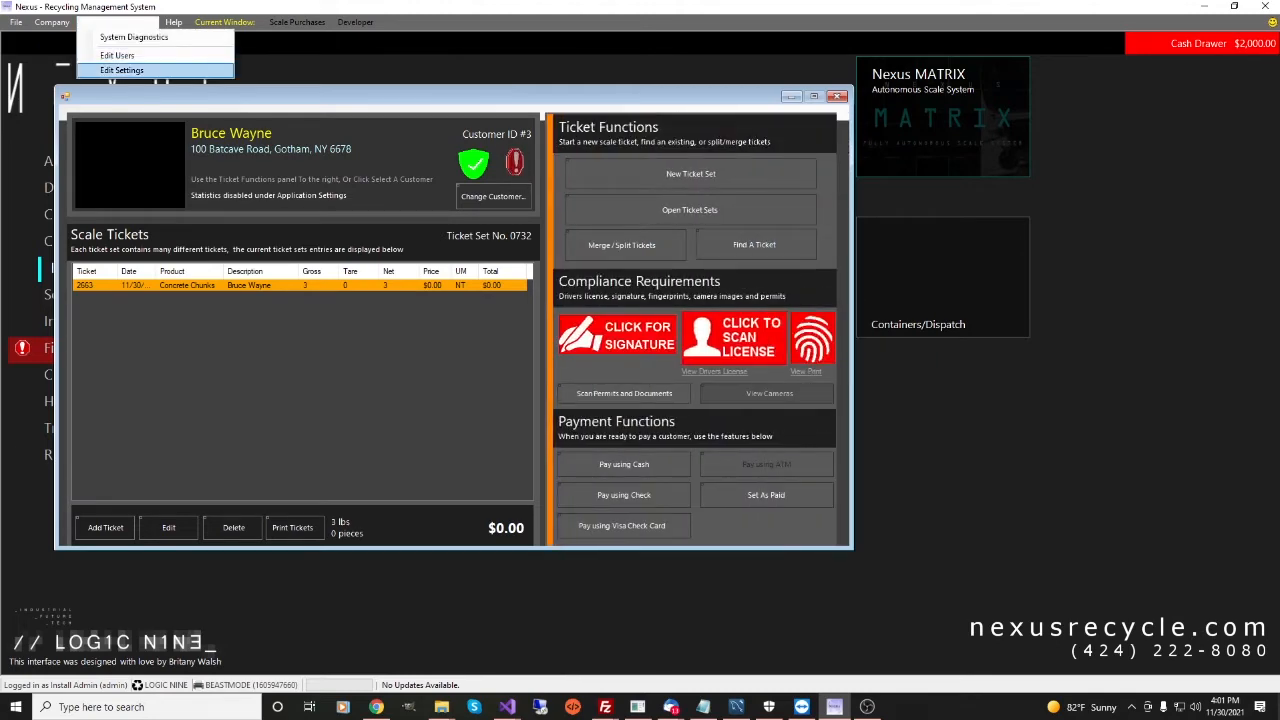
left_click(122, 70)
left_click(549, 130)
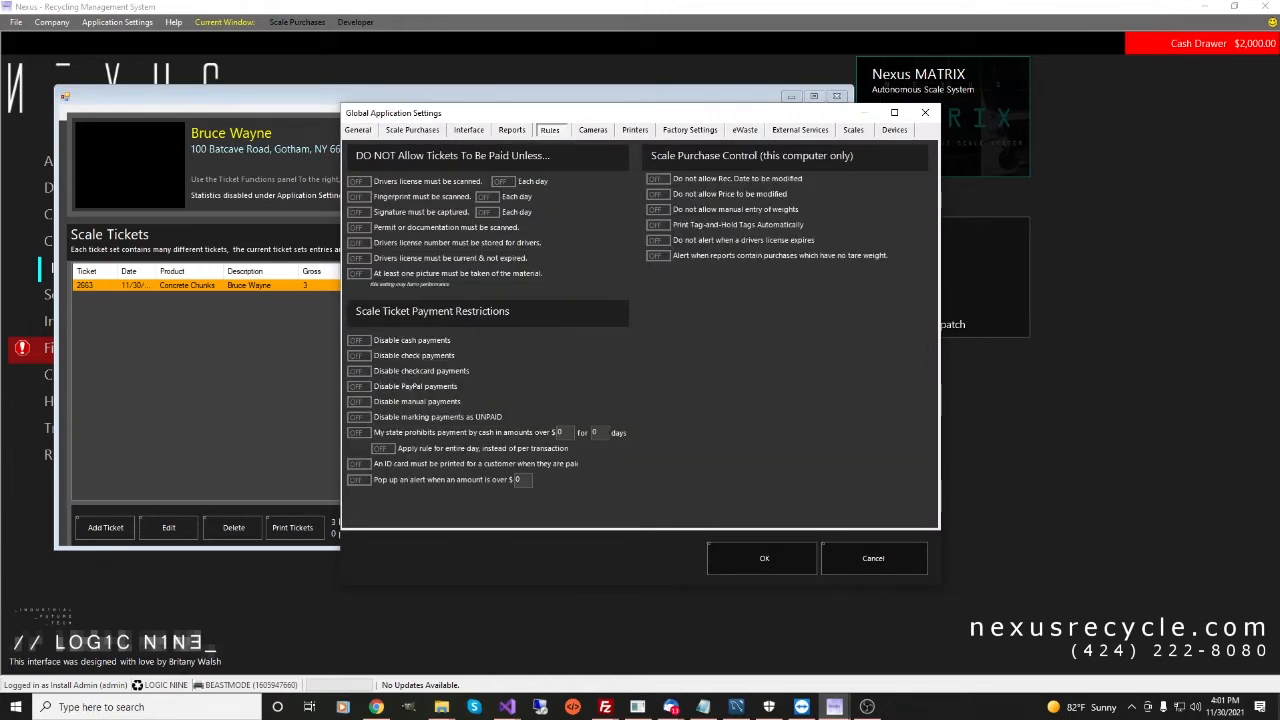
left_click(511, 130)
left_click(469, 130)
left_click(412, 130)
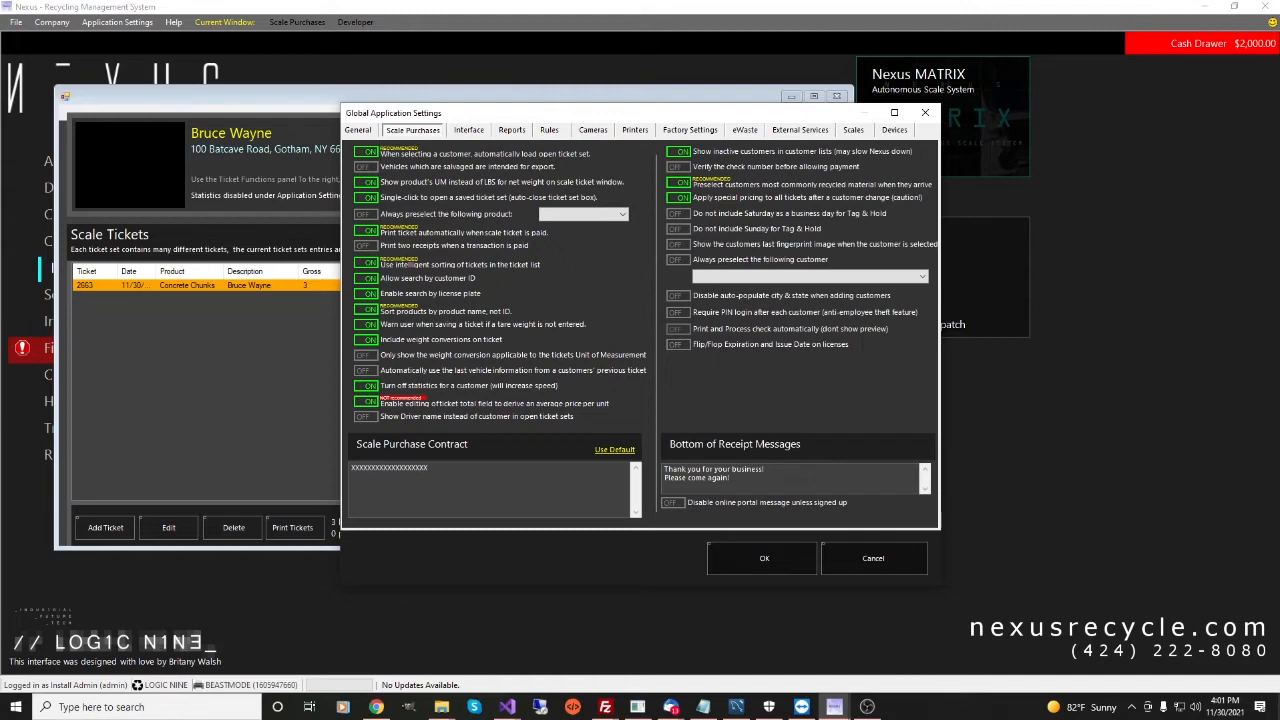
Close the global application settings, start a new ticket set and browse its customer list.
left_click_drag(696, 121, 896, 179)
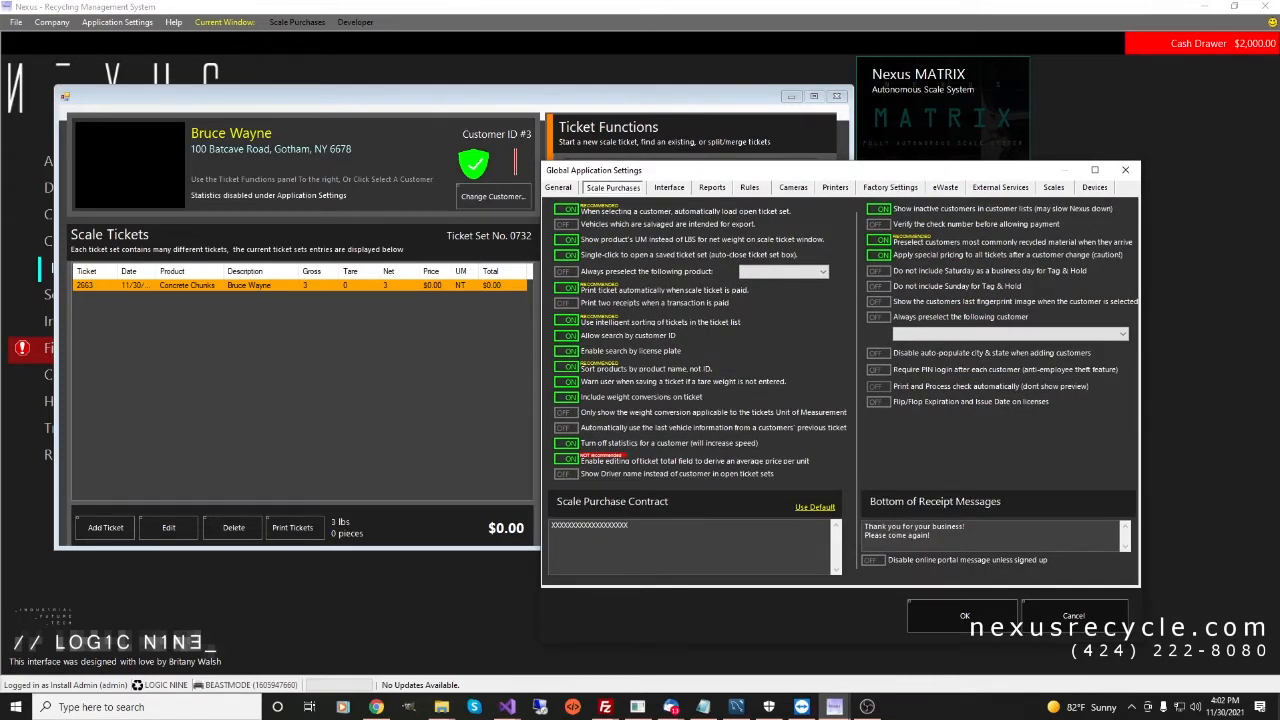
left_click_drag(860, 171, 827, 178)
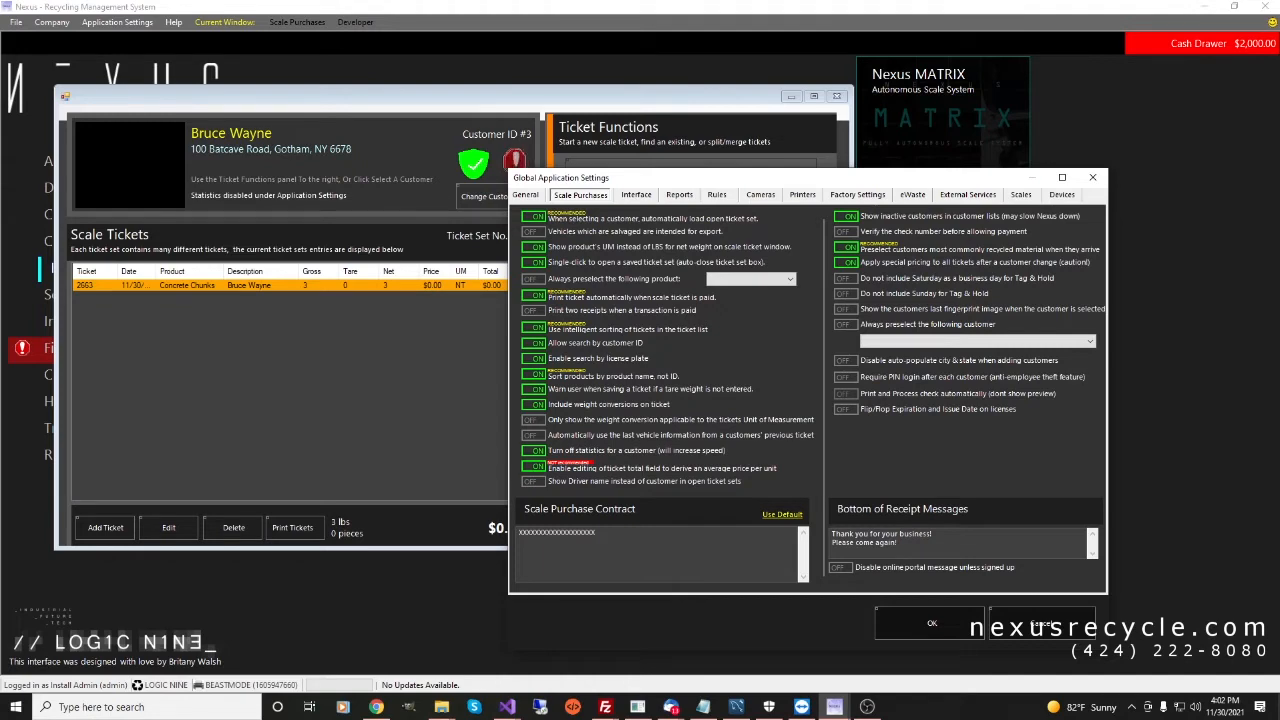
left_click(1093, 177)
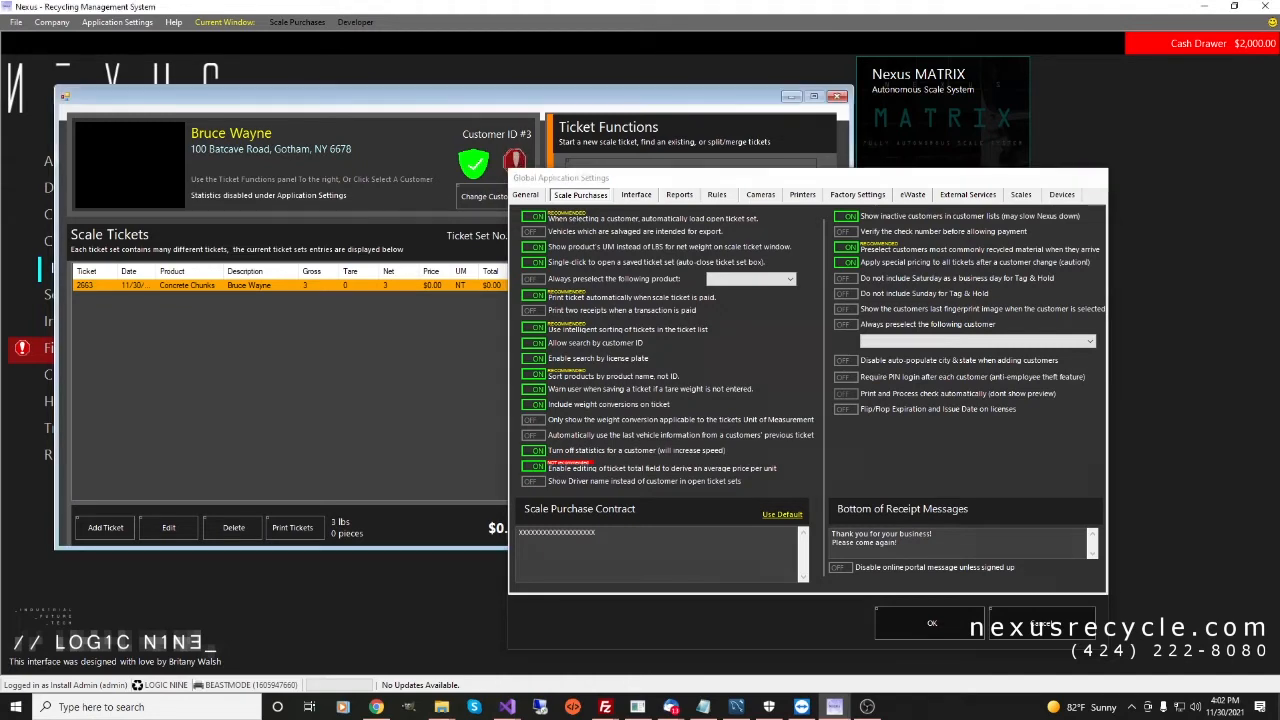
left_click(691, 174)
scroll(300, 414, "down", 10)
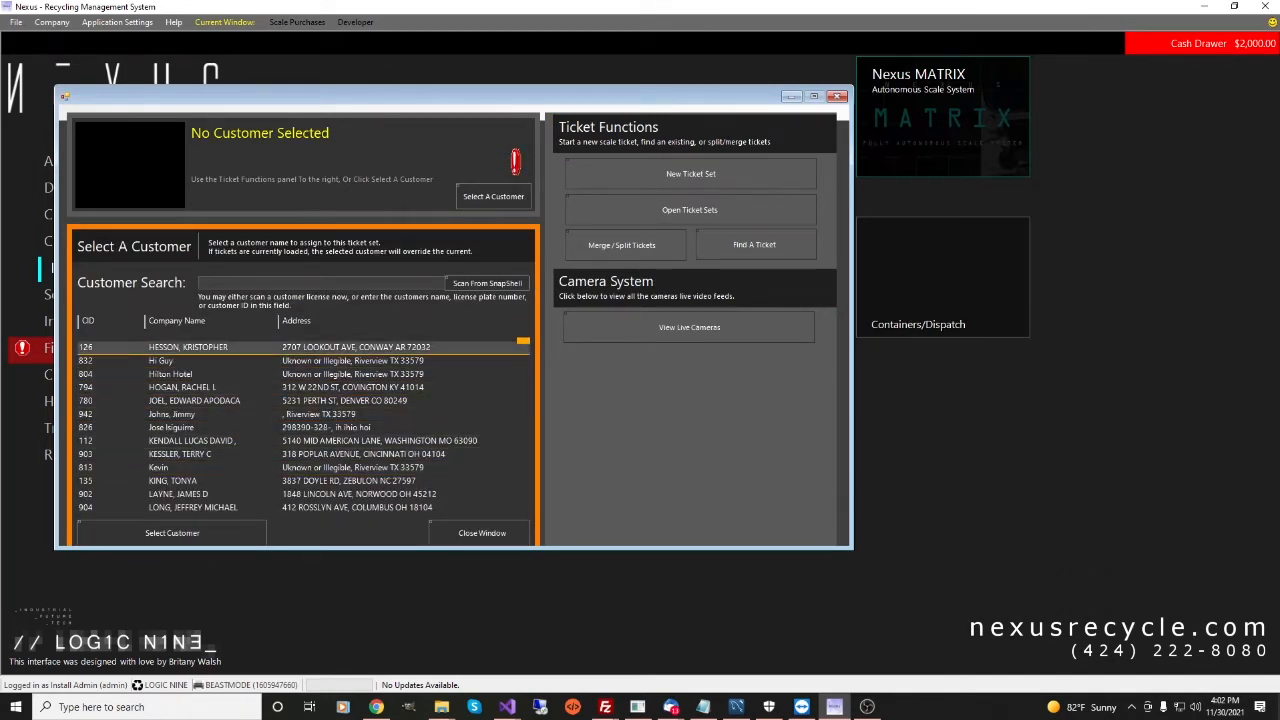
left_click_drag(450, 96, 750, 82)
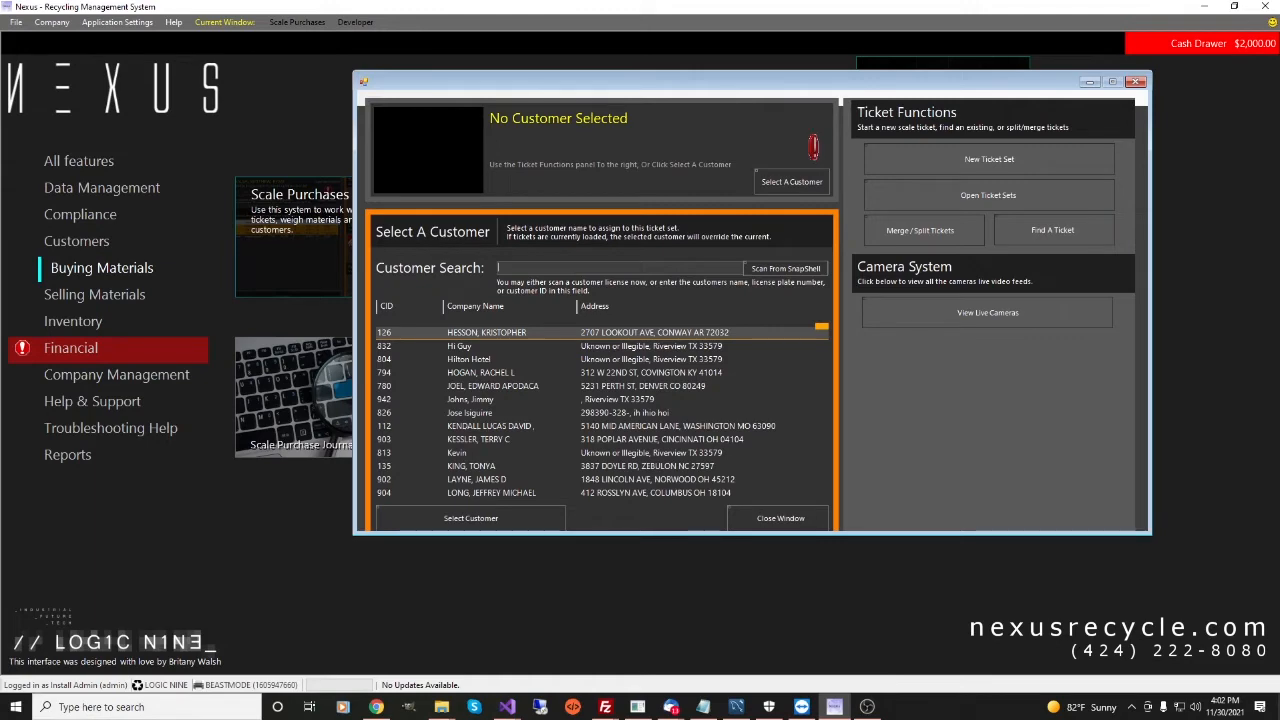
left_click_drag(620, 82, 415, 98)
Reopen the global application settings and go through the printer and camera pages to the scale purchase options.
left_click(117, 22)
left_click(121, 70)
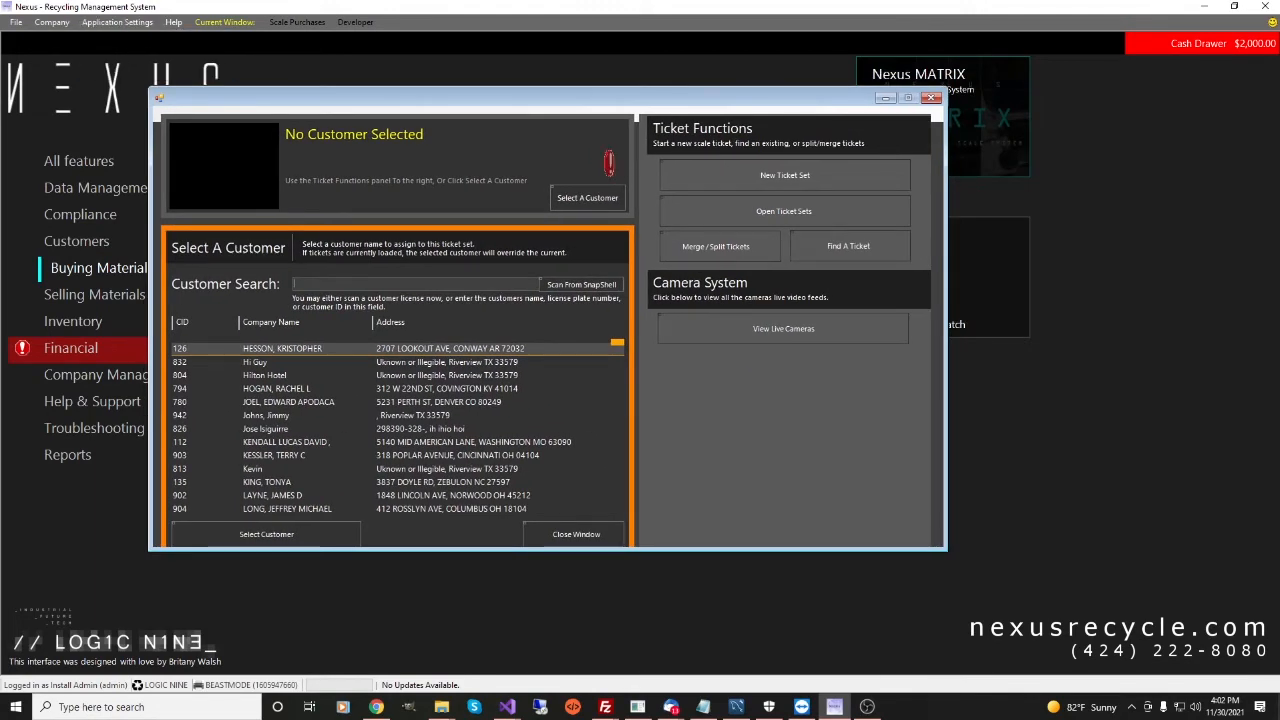
left_click(635, 130)
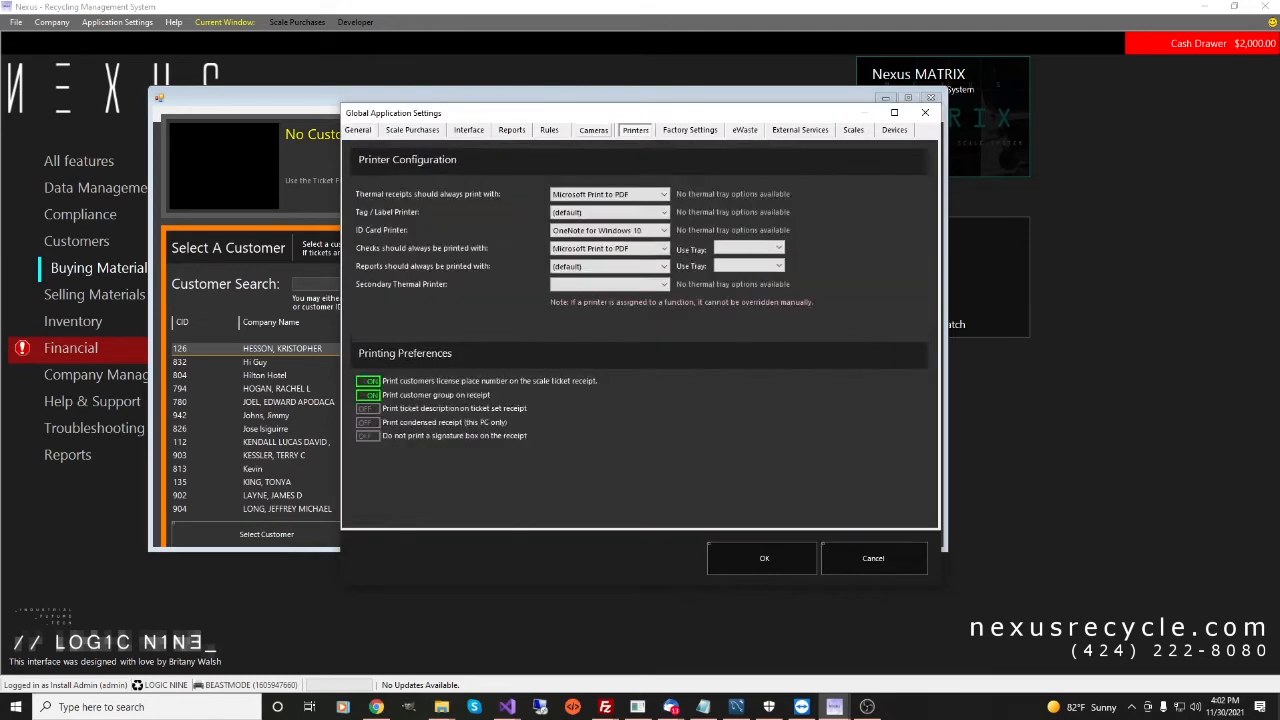
left_click(593, 130)
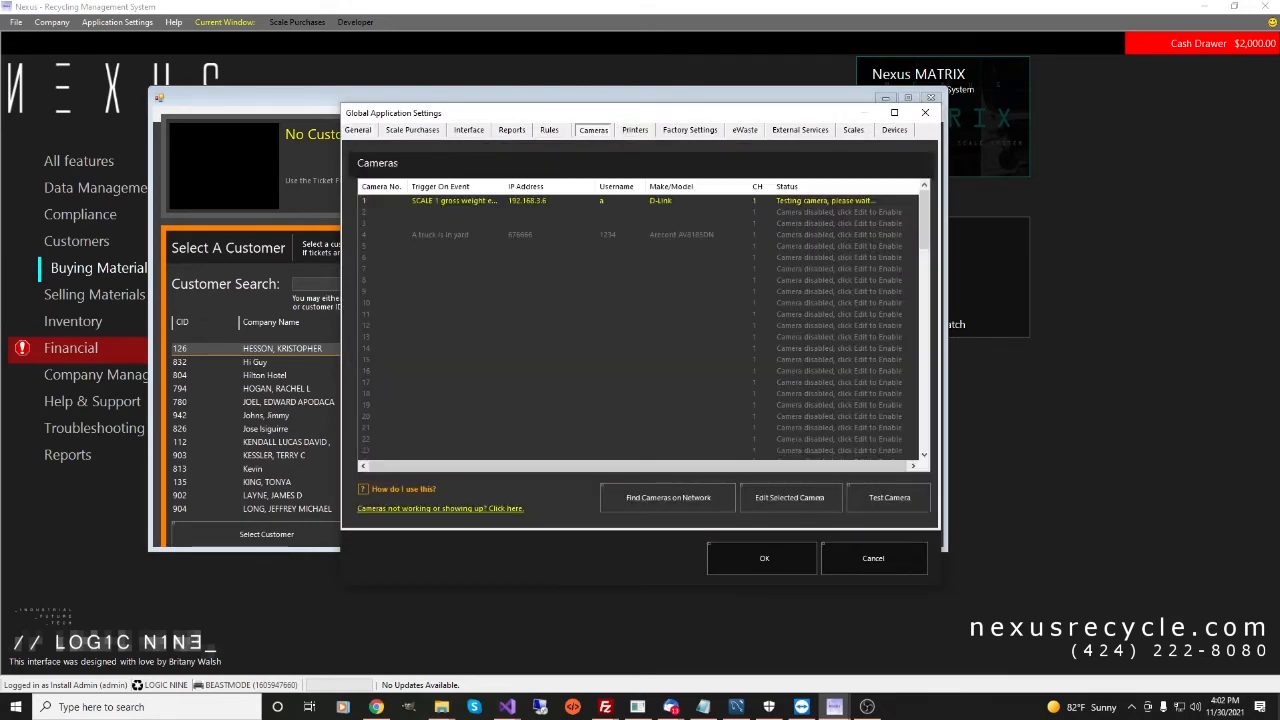
left_click(412, 130)
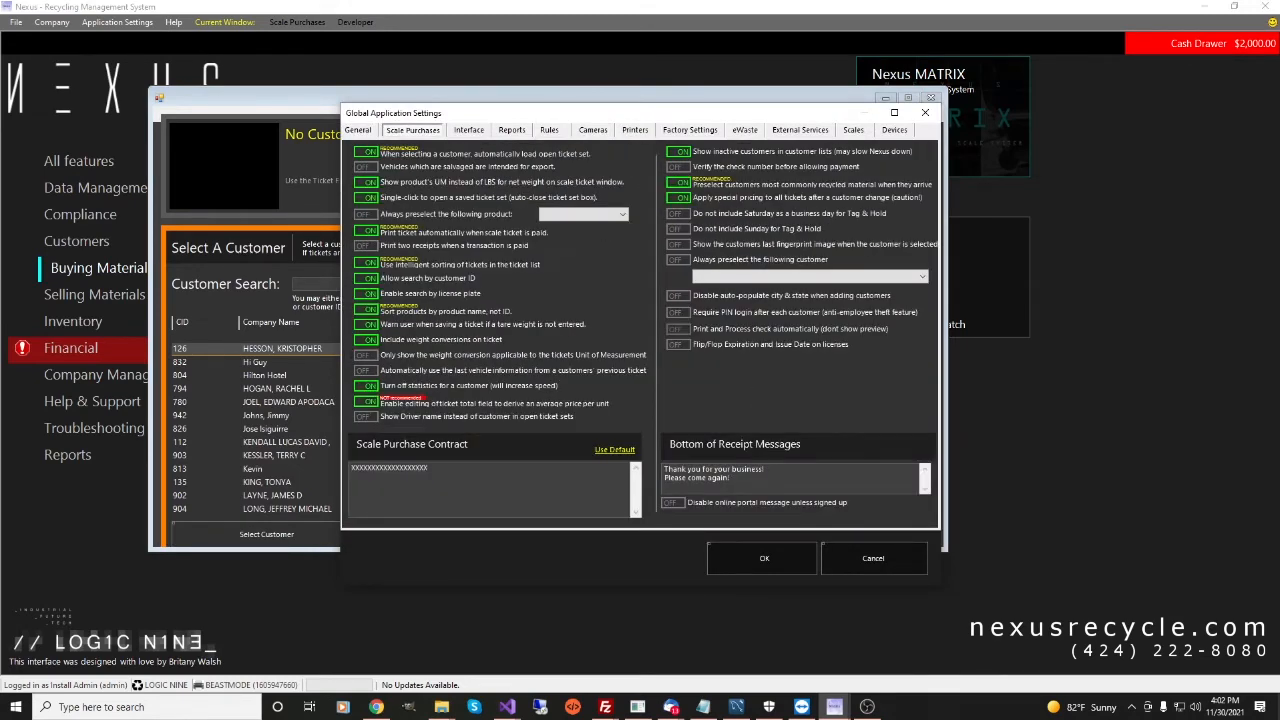
Try turning off inactive customers in lists, preselection of commonly recycled material and special pricing, and toggle check number verification.
left_click(679, 152)
left_click(679, 167)
left_click(679, 182)
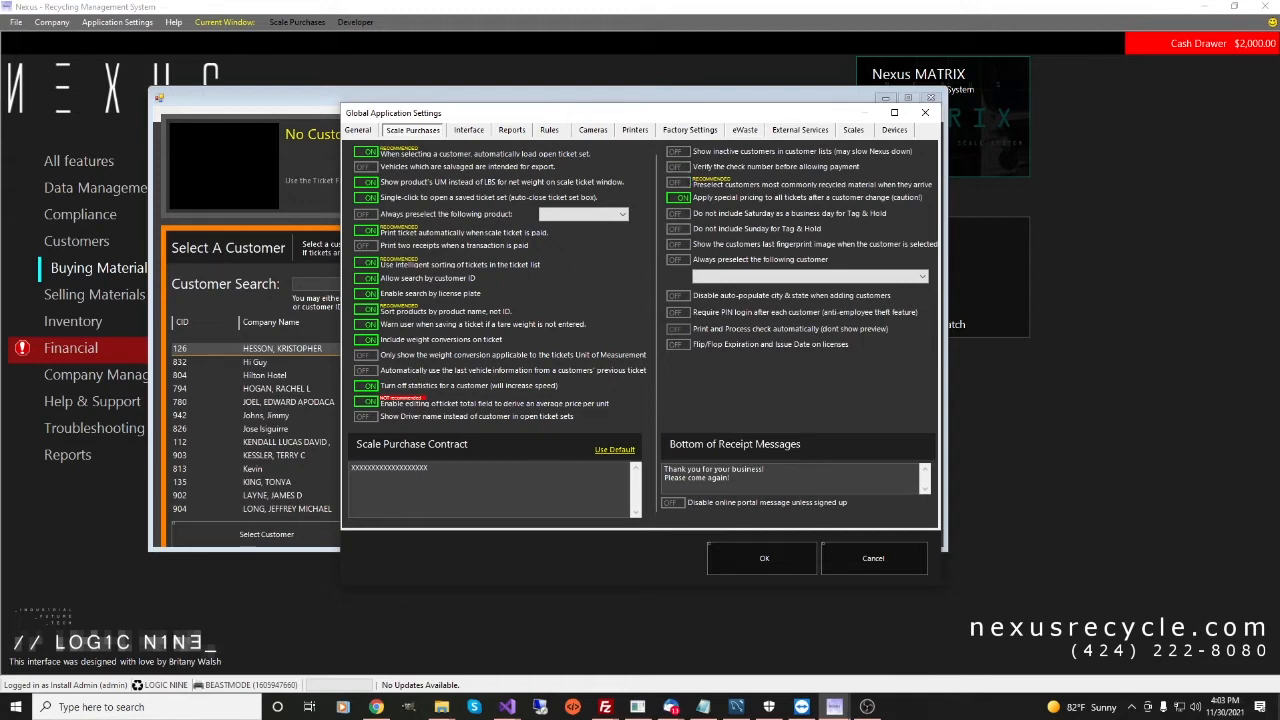
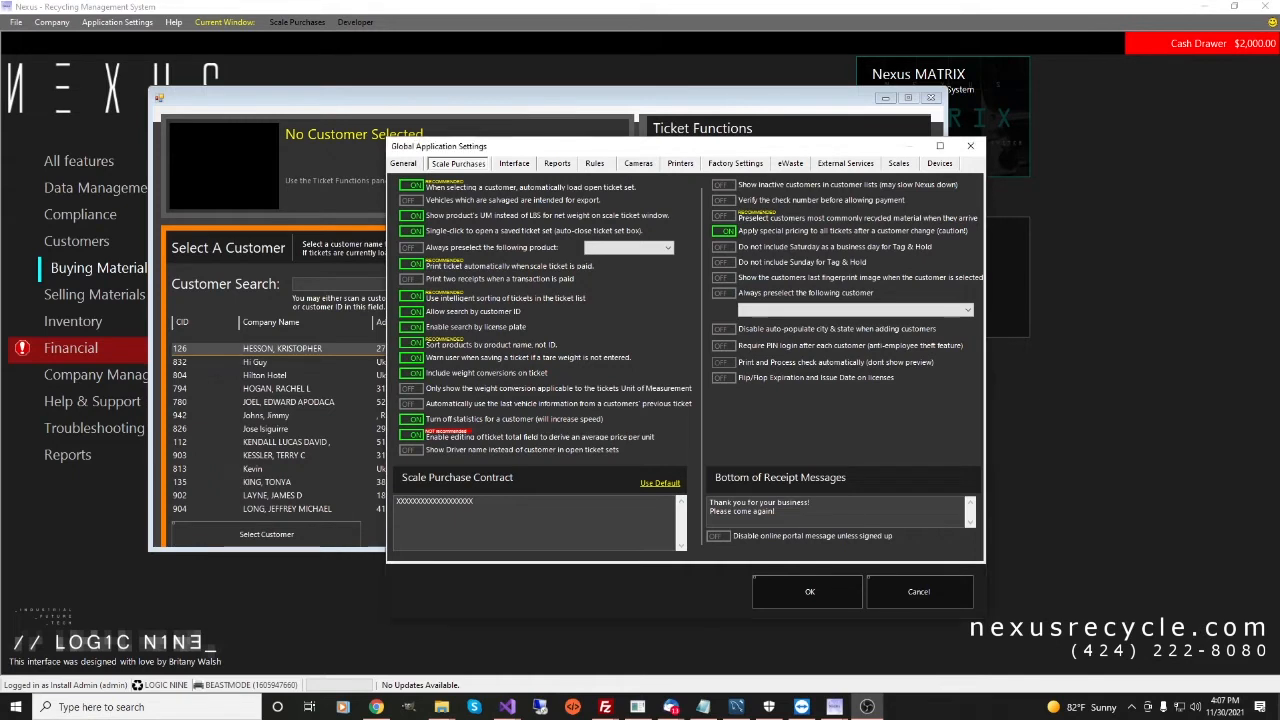
left_click(722, 230)
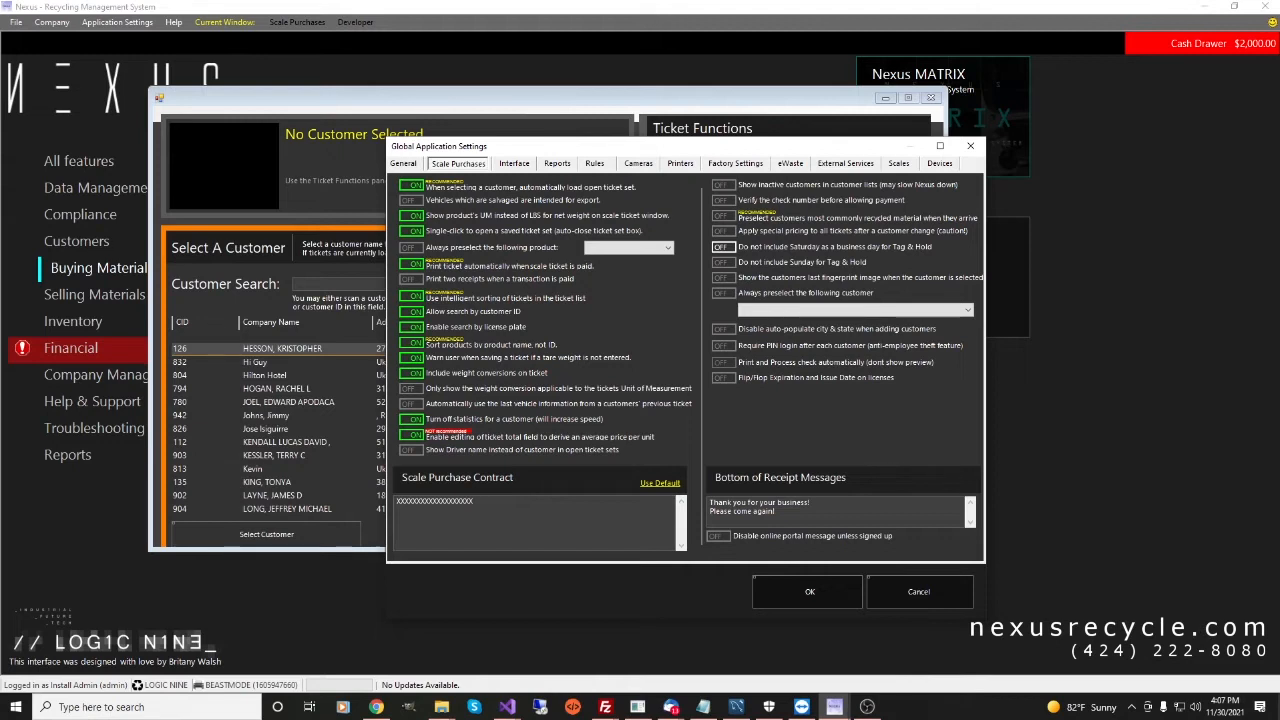
Toggle the Sunday Tag & Hold exclusion and the customer's last fingerprint image option on and back off.
left_click(721, 262)
left_click(721, 262)
left_click(723, 277)
left_click(724, 278)
Try enabling the option to always preselect a customer, with CANS as the customer.
left_click(724, 293)
left_click(967, 310)
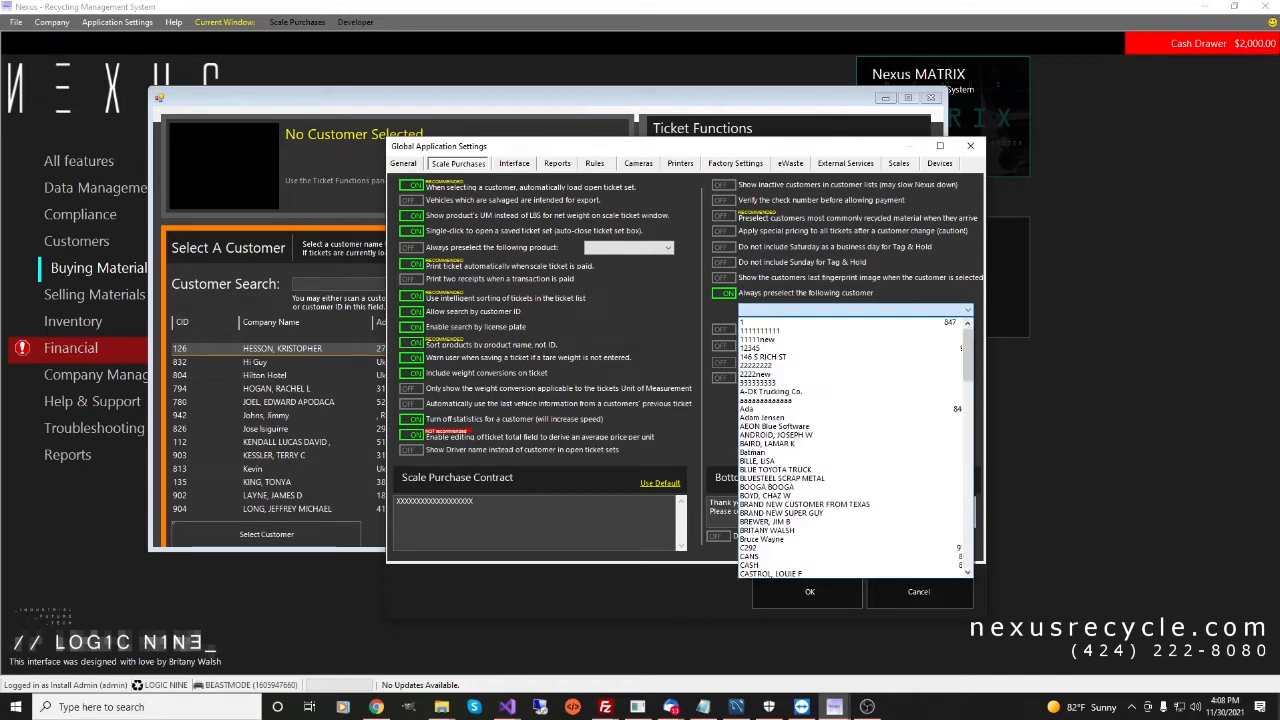
mouse_move(967, 355)
left_mouse_down()
mouse_move(967, 453)
mouse_move(967, 365)
left_mouse_up()
left_click(840, 504)
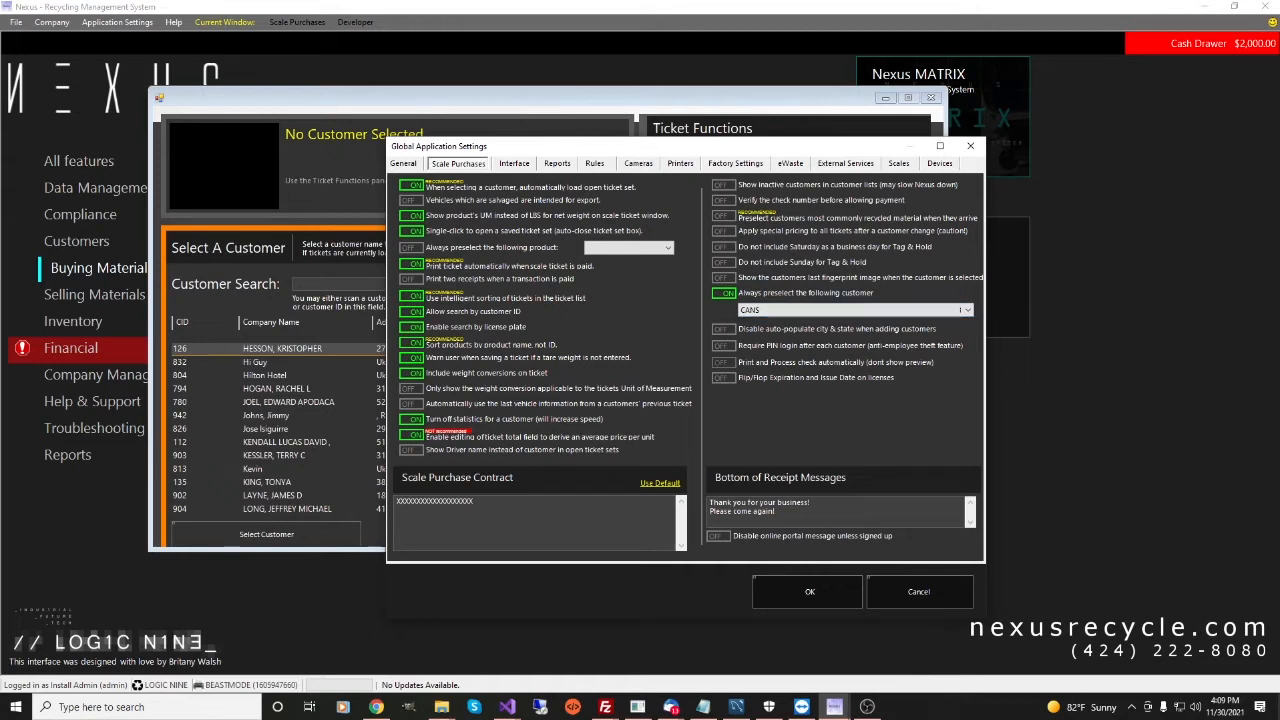
Toggle automatic open ticket set loading, customer preselection and city and state auto-populate, and cancel the settings.
left_click(411, 186)
left_click(411, 186)
left_click(722, 292)
left_click(721, 328)
left_click(919, 592)
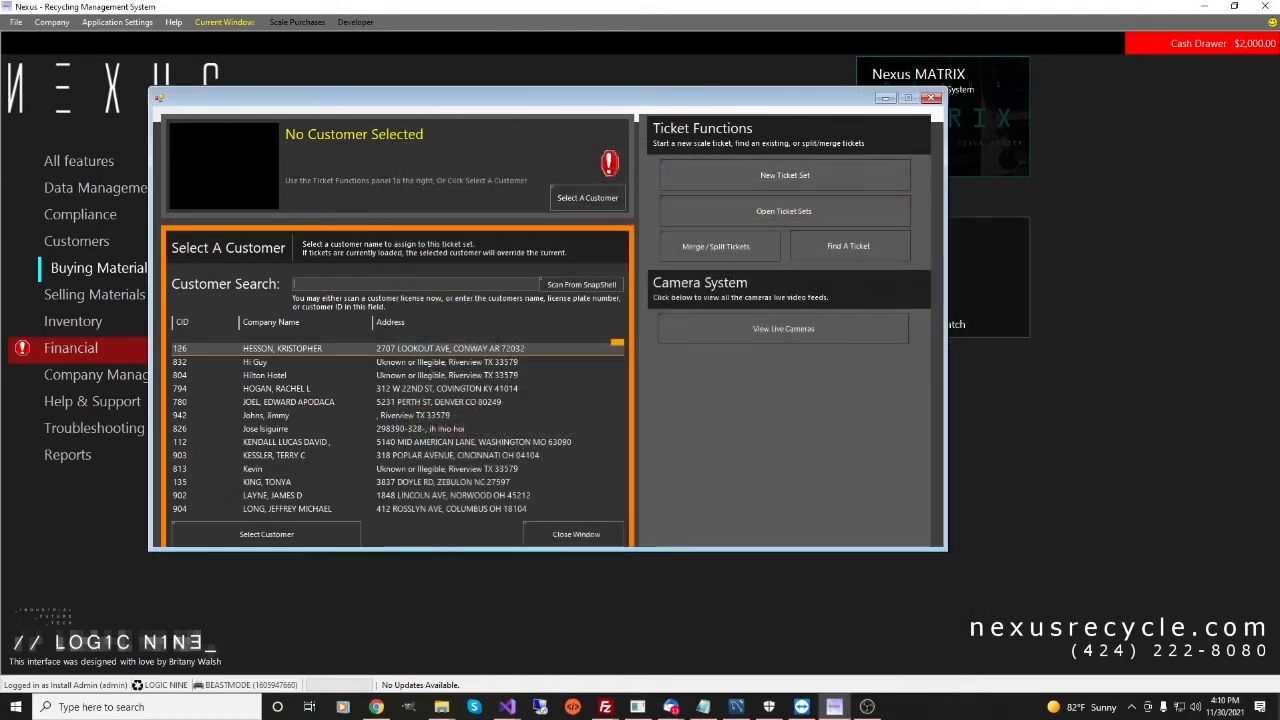
Search for the customer DJWDSJOPDWJOPDWJOPWJODP and agree to create it as a new customer.
type("DJWDSJOPDWJOPDWJOPWJODP")
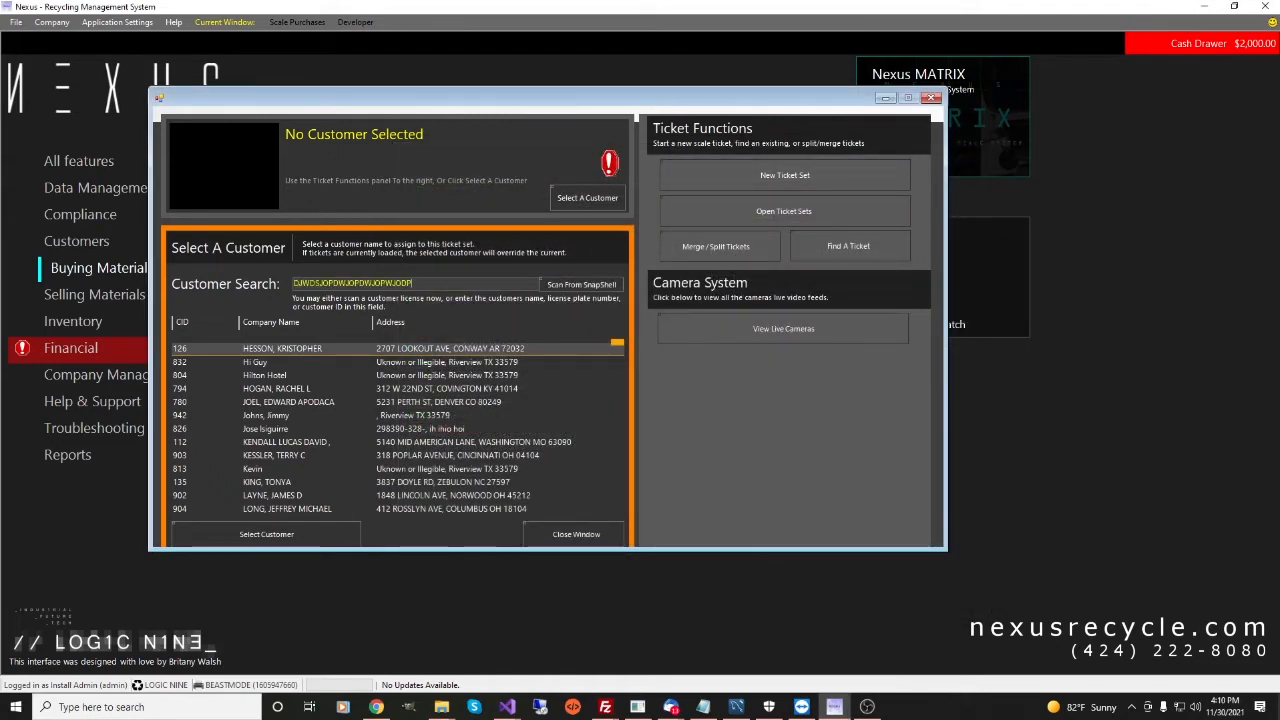
key("Return")
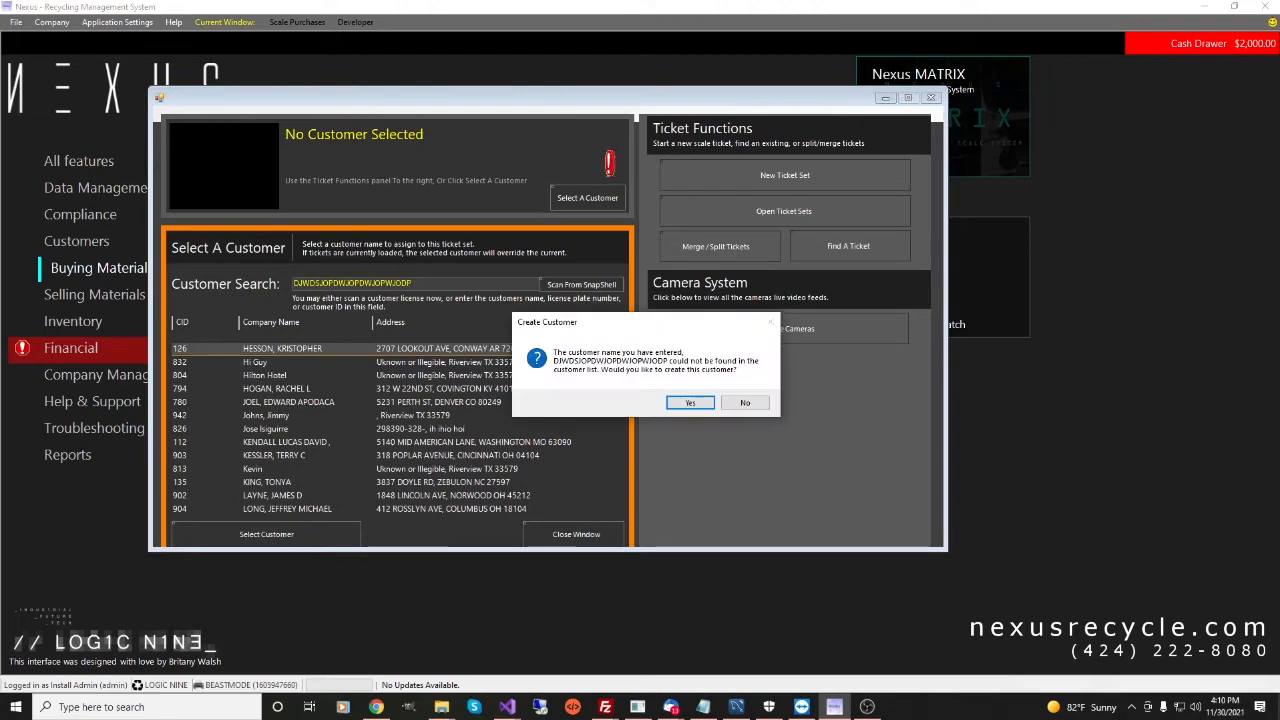
key("Return")
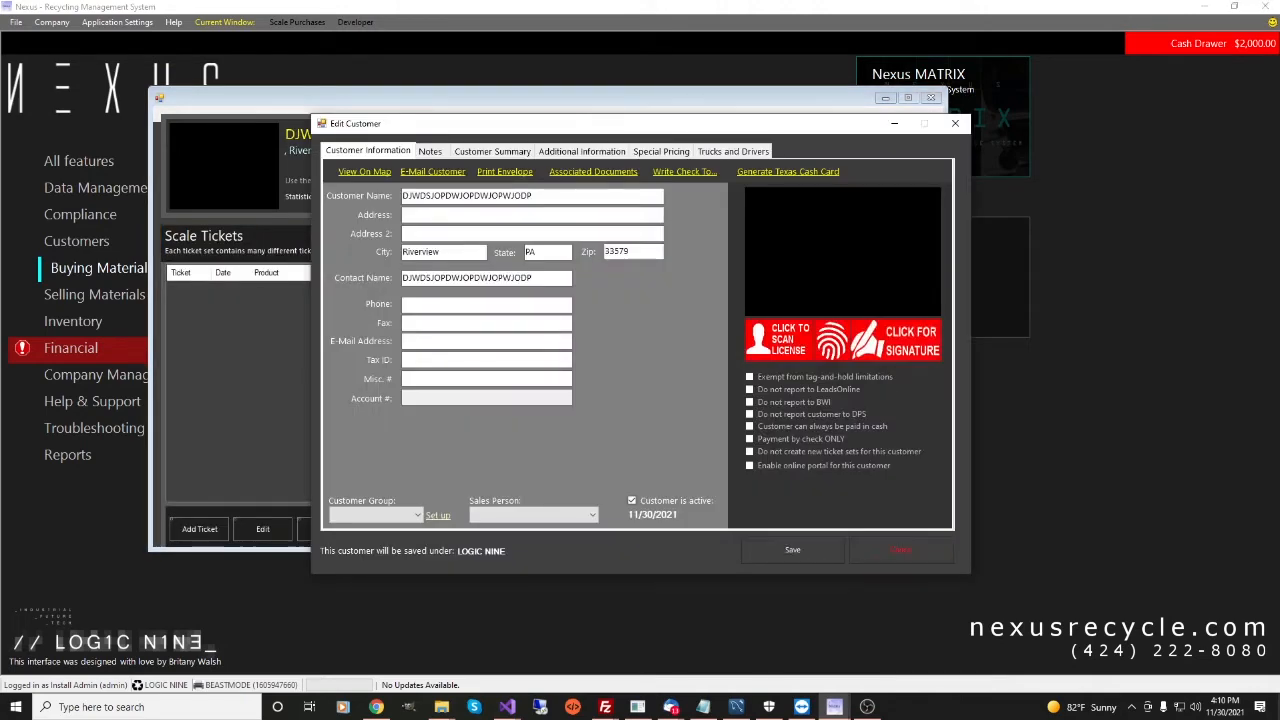
Move through the new customer's address fields, close the customer record and cancel the new ticket.
key("Tab")
key("Tab")
key("Tab")
left_click(955, 123)
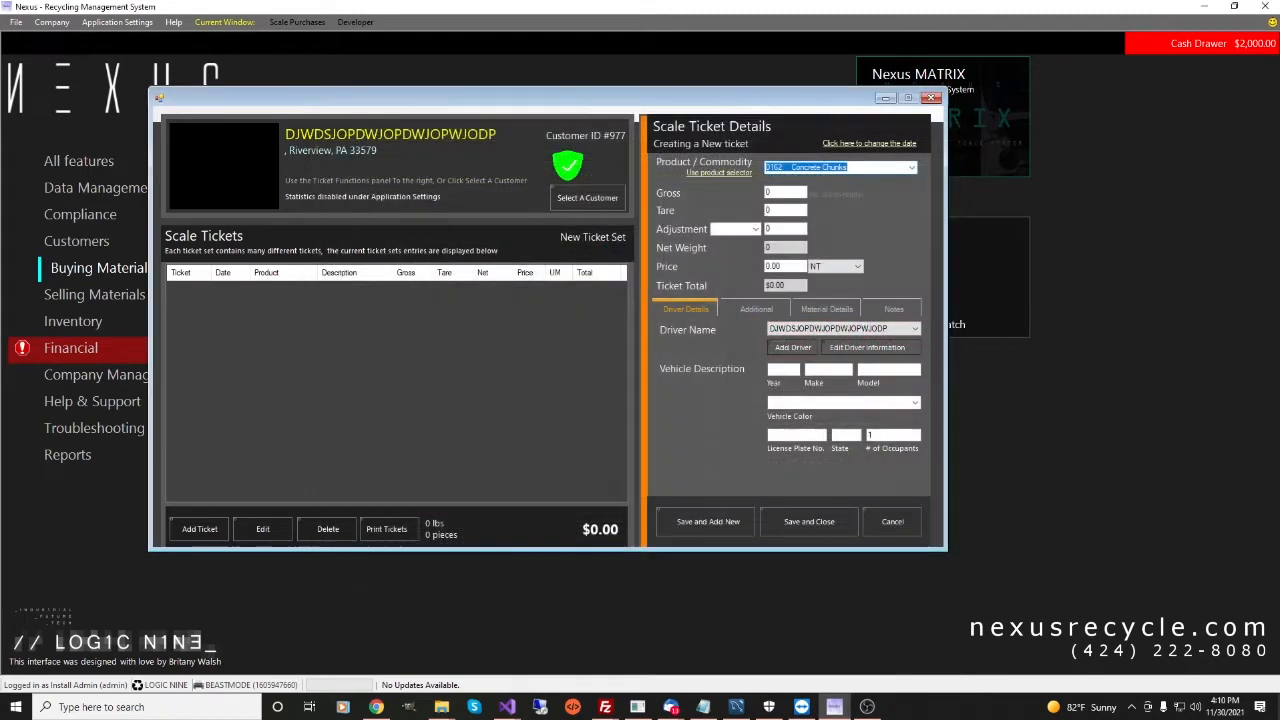
left_click(892, 521)
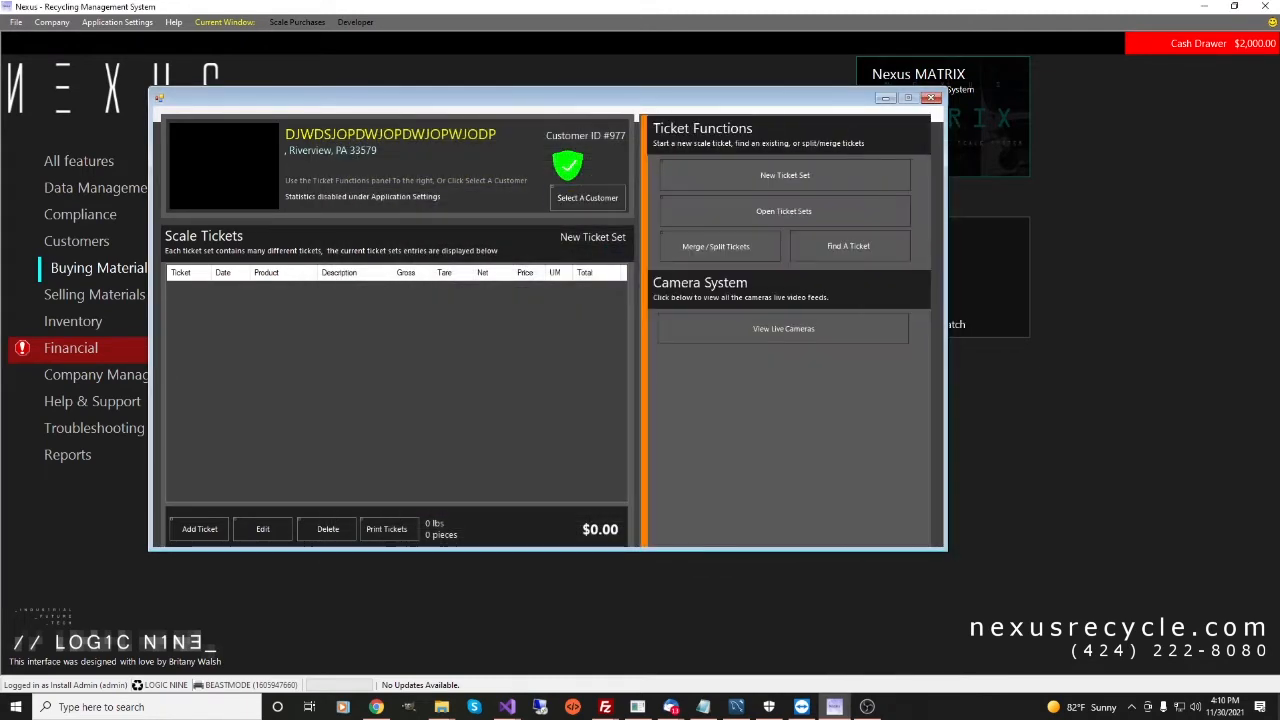
Reopen the scale purchase settings, try the option requiring PIN login after each customer, and cancel the settings.
left_click(117, 22)
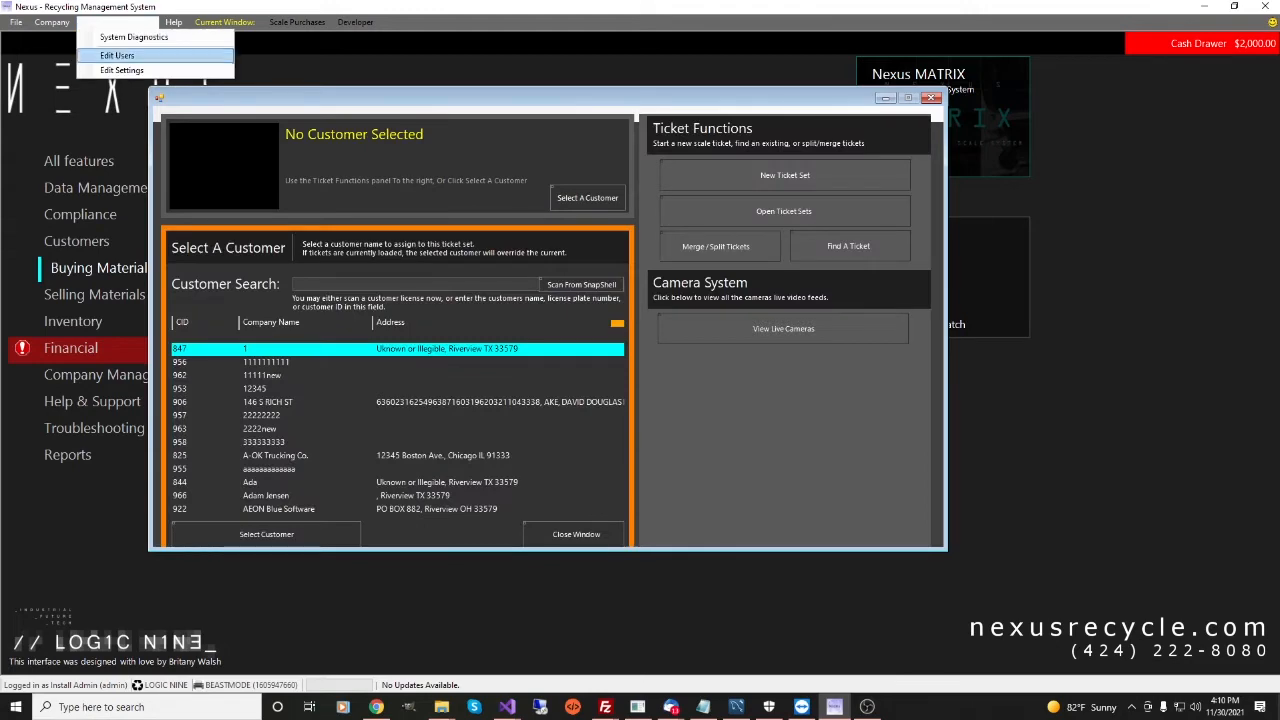
left_click(122, 69)
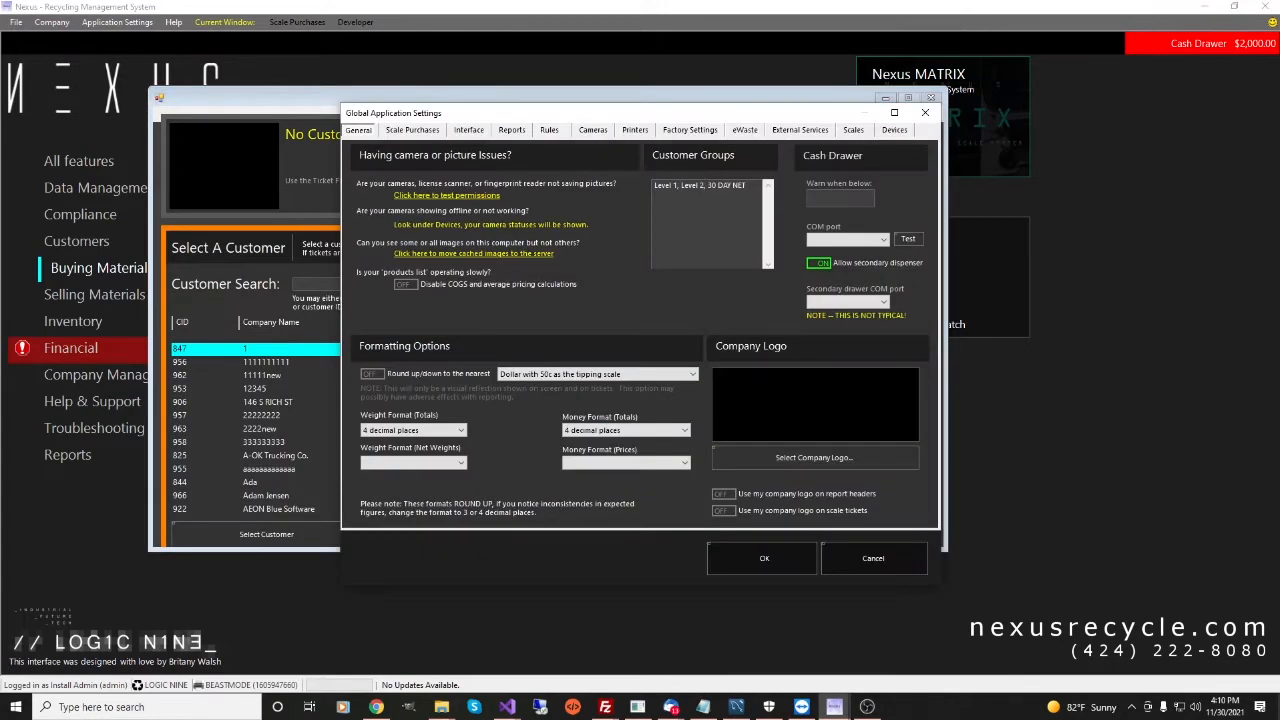
left_click(635, 130)
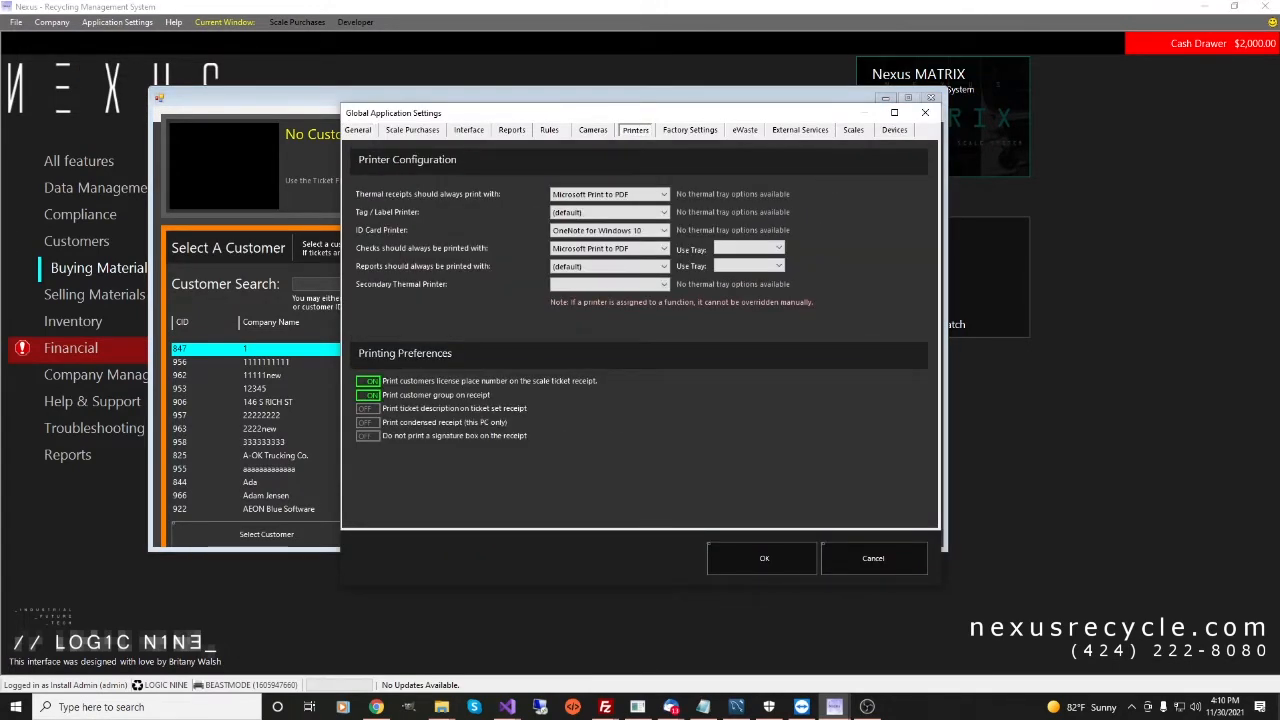
left_click(412, 130)
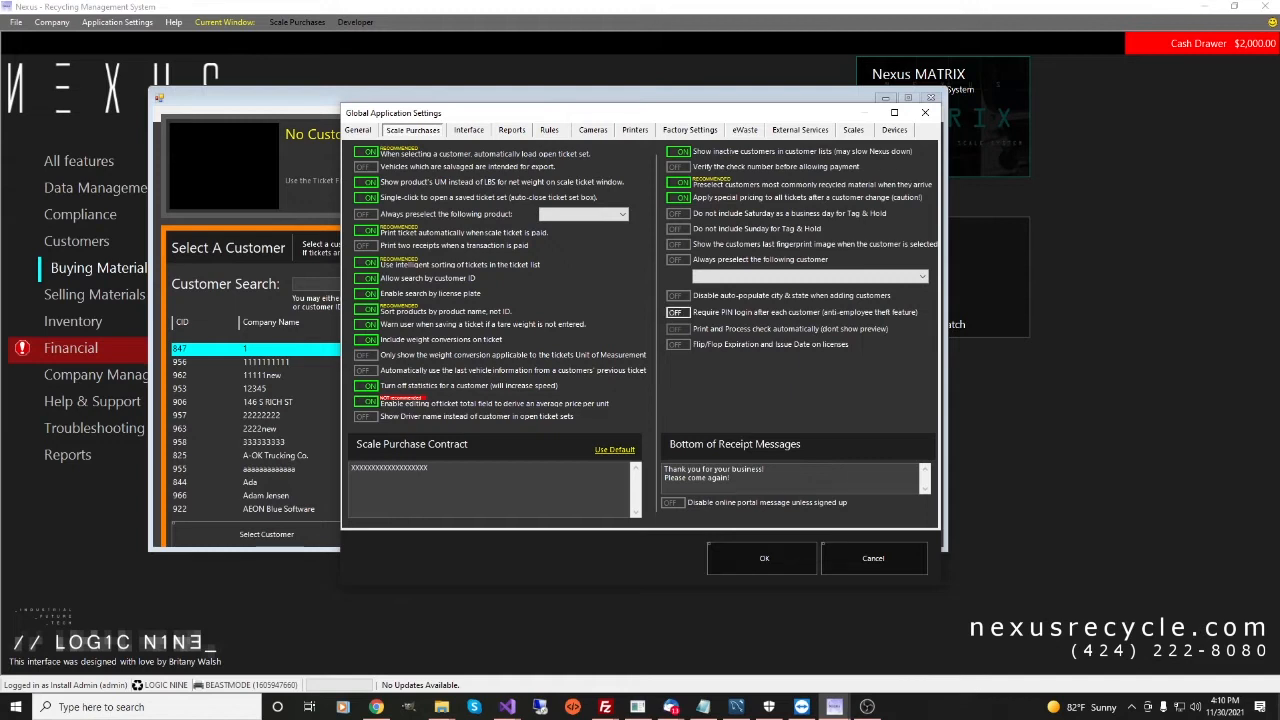
left_click(677, 312)
left_click(873, 558)
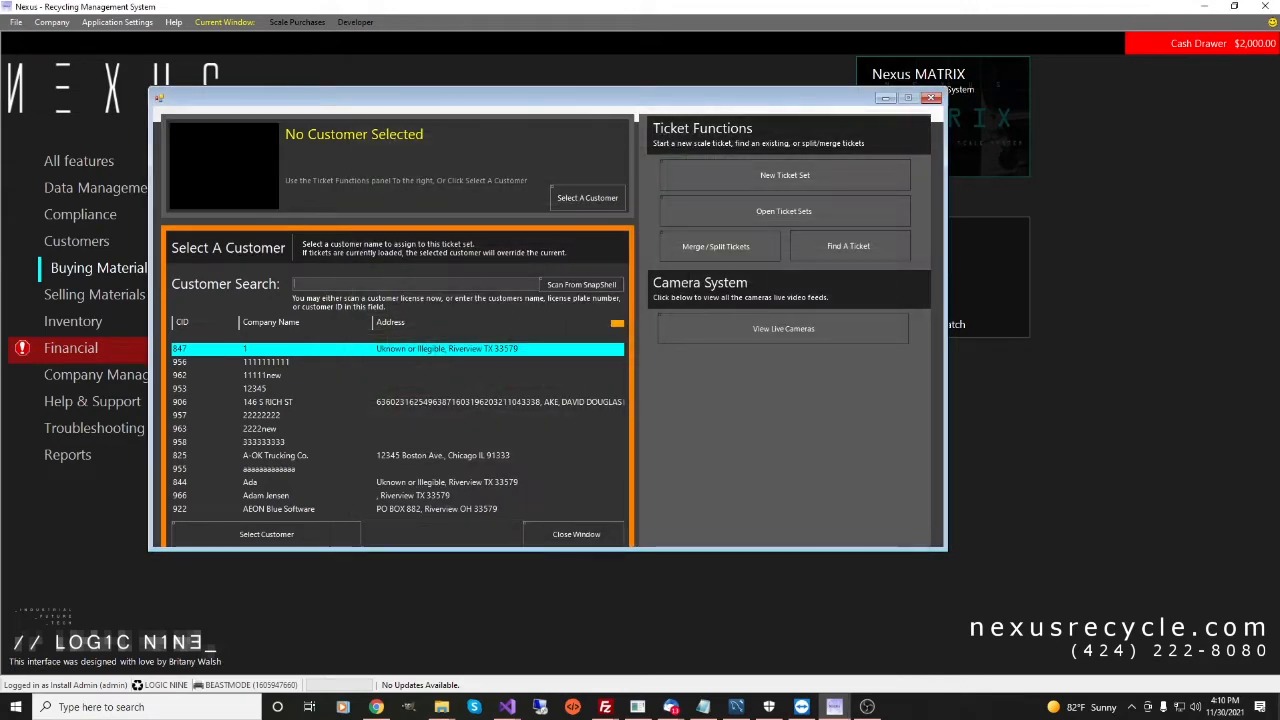
Open the user editing window to view where a user's PIN is set, and close it.
left_click(117, 22)
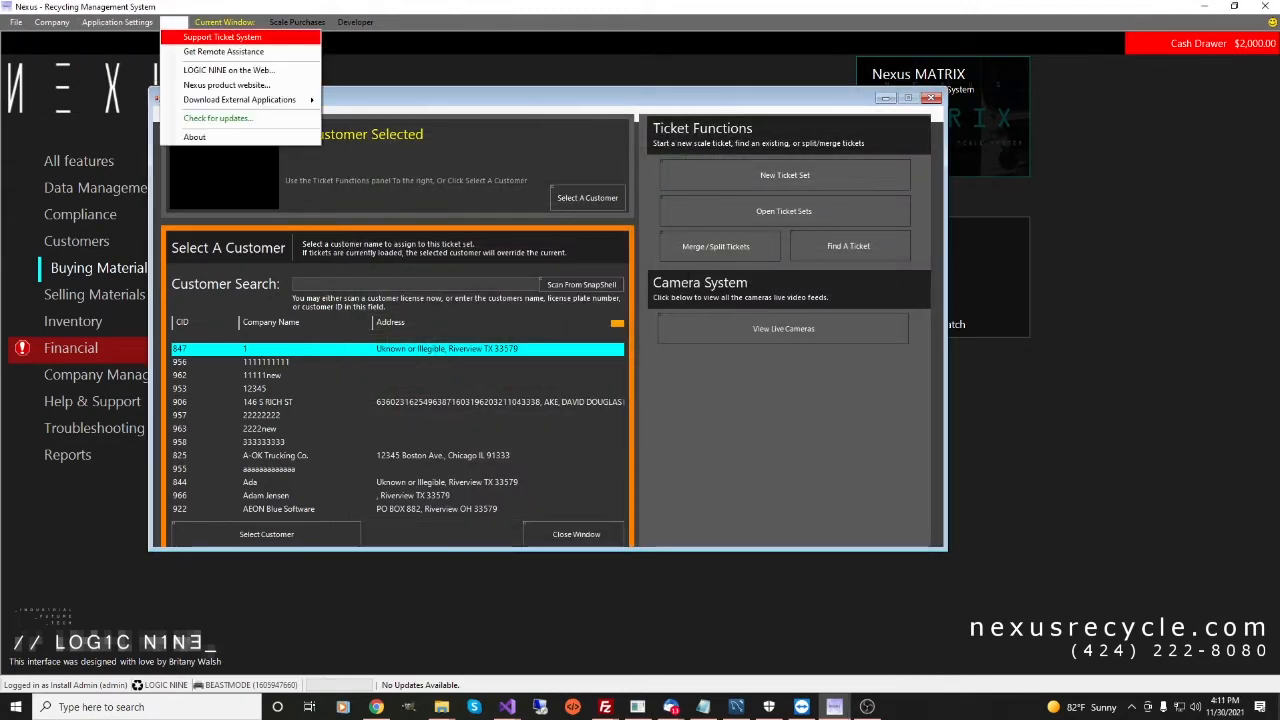
left_click(117, 55)
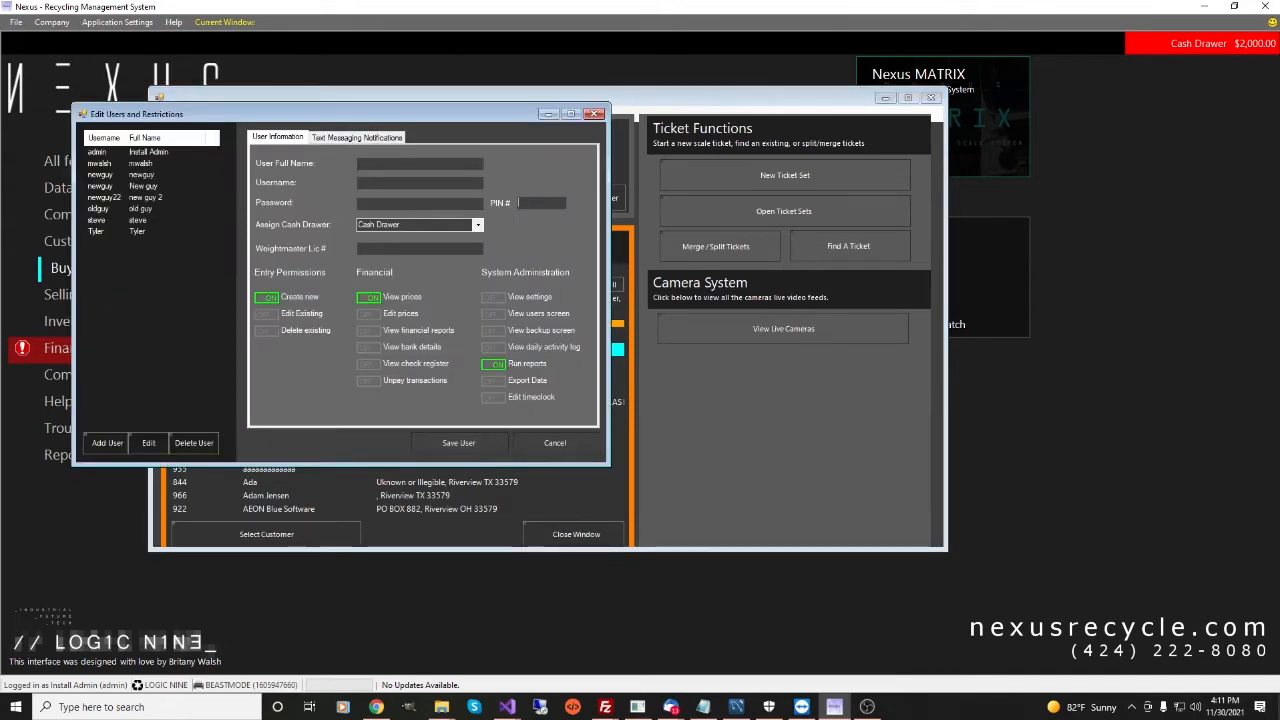
left_click(594, 113)
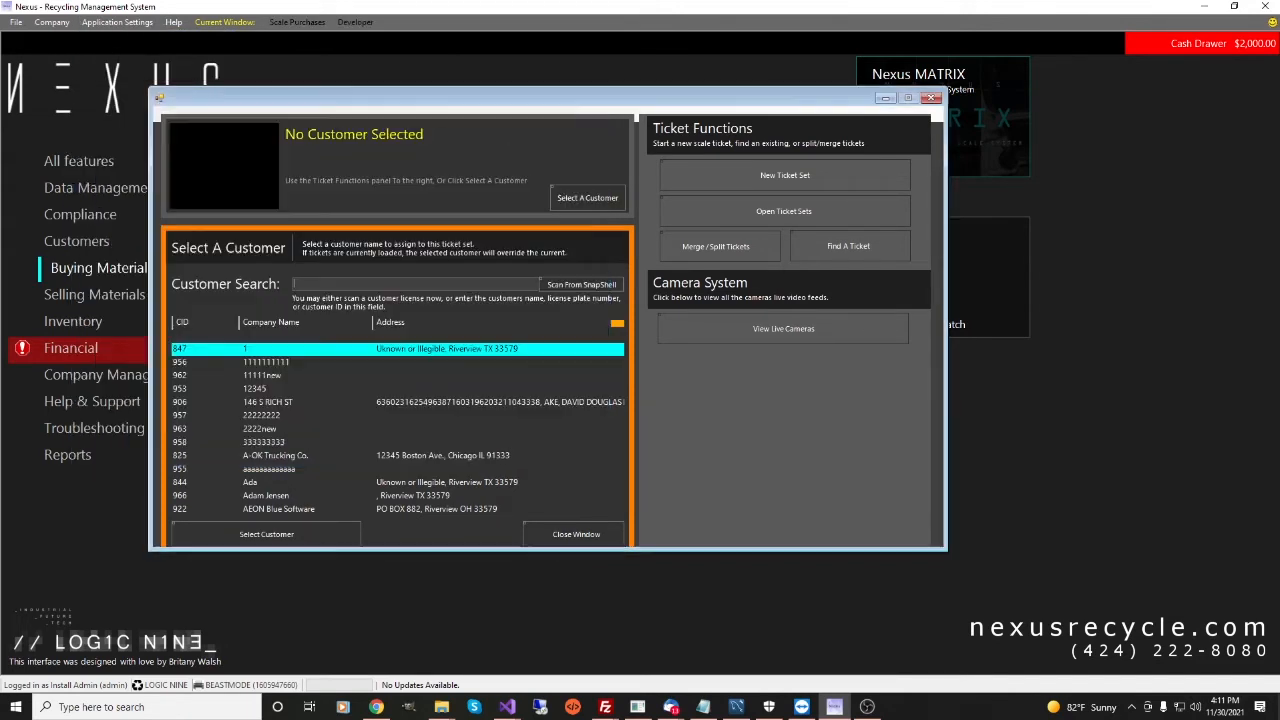
Reopen the global application settings, review the remaining scale purchase options and close the settings.
left_click(117, 22)
left_click(121, 70)
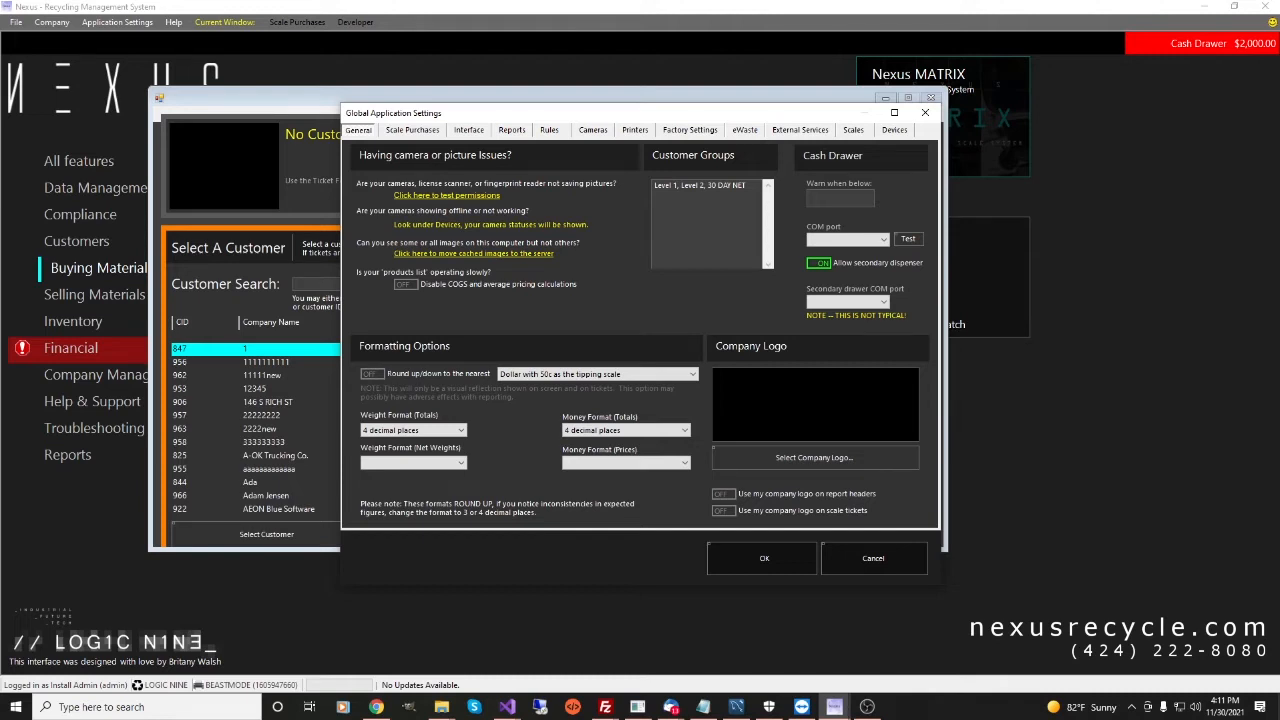
left_click(412, 130)
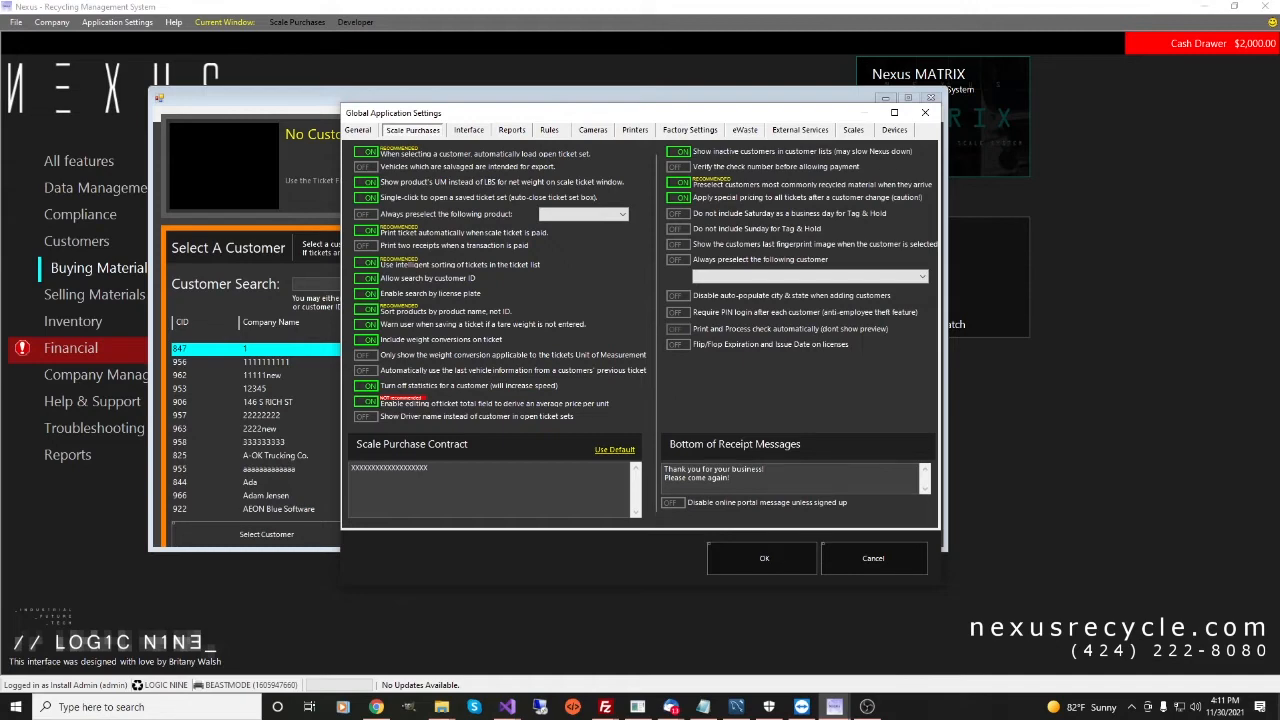
left_click(925, 113)
Open the second ticket set in the open ticket sets list, start a check payment and examine its check number, payee and memo.
left_click(785, 211)
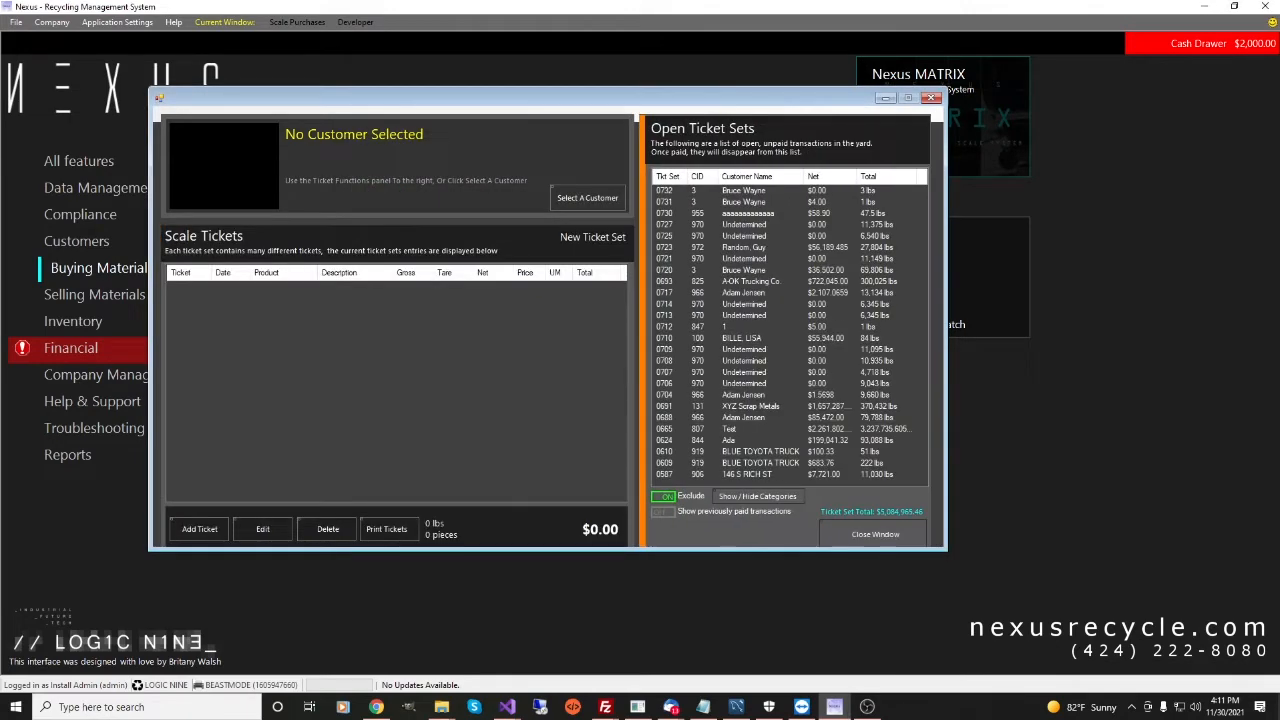
double_click(743, 202)
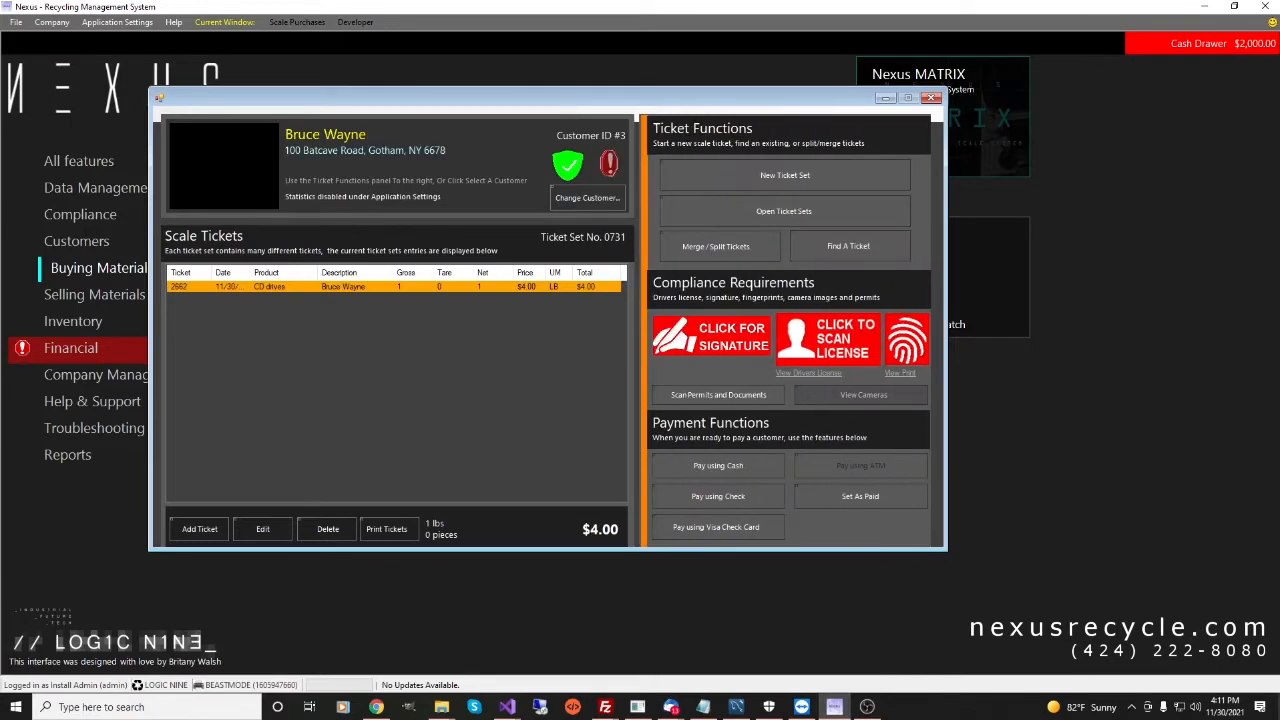
left_click(718, 496)
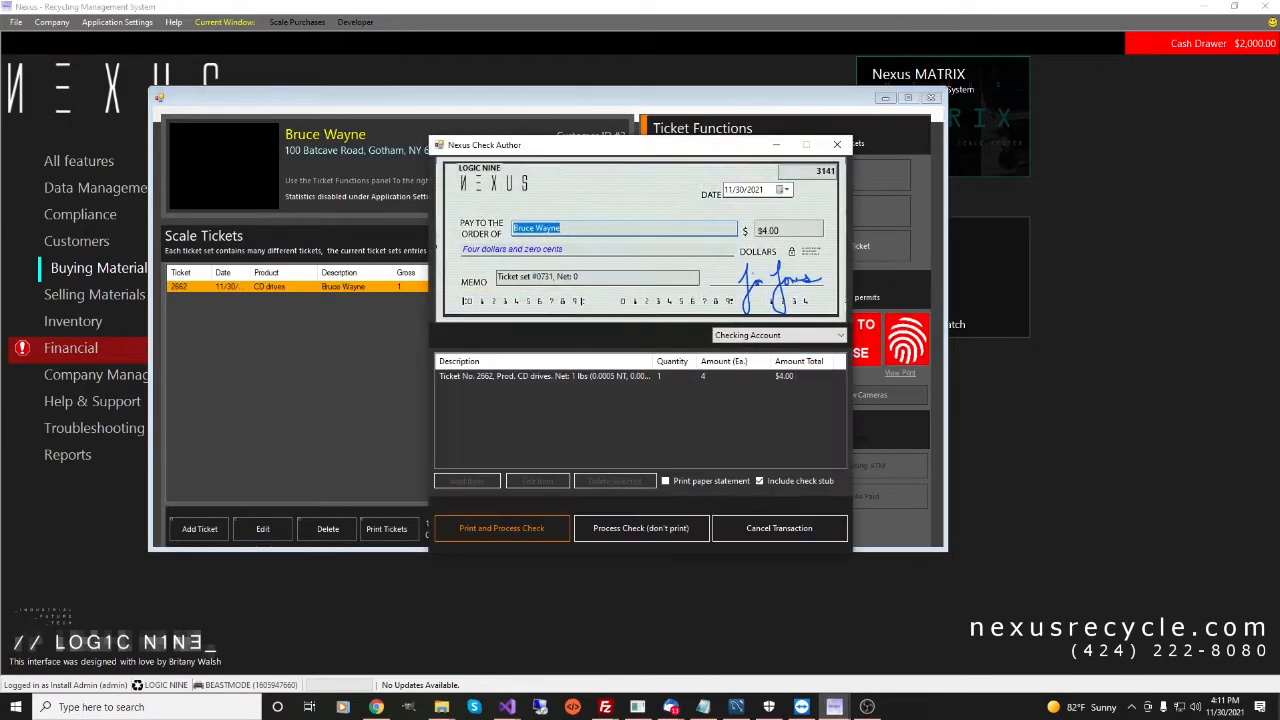
mouse_move(816, 171)
left_mouse_down()
mouse_move(837, 171)
mouse_move(821, 171)
left_mouse_up()
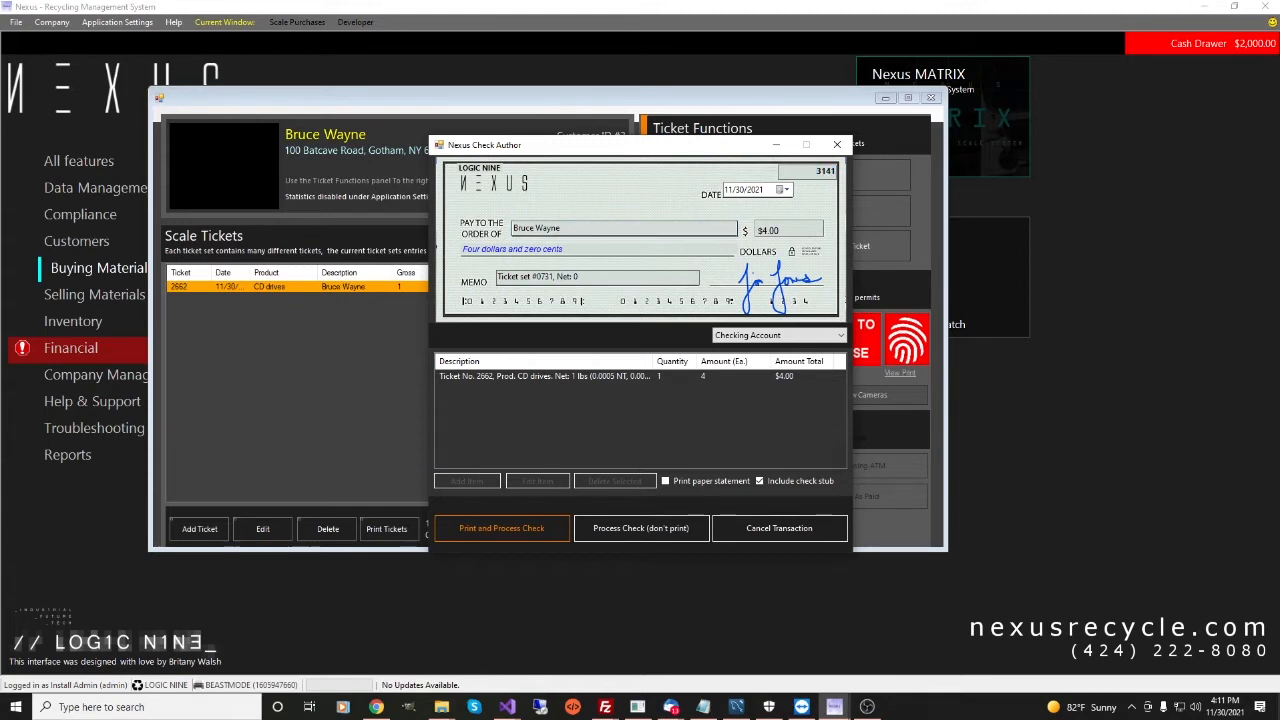
left_click_drag(568, 228, 536, 228)
mouse_move(580, 277)
left_mouse_down()
mouse_move(537, 277)
mouse_move(580, 277)
left_mouse_up()
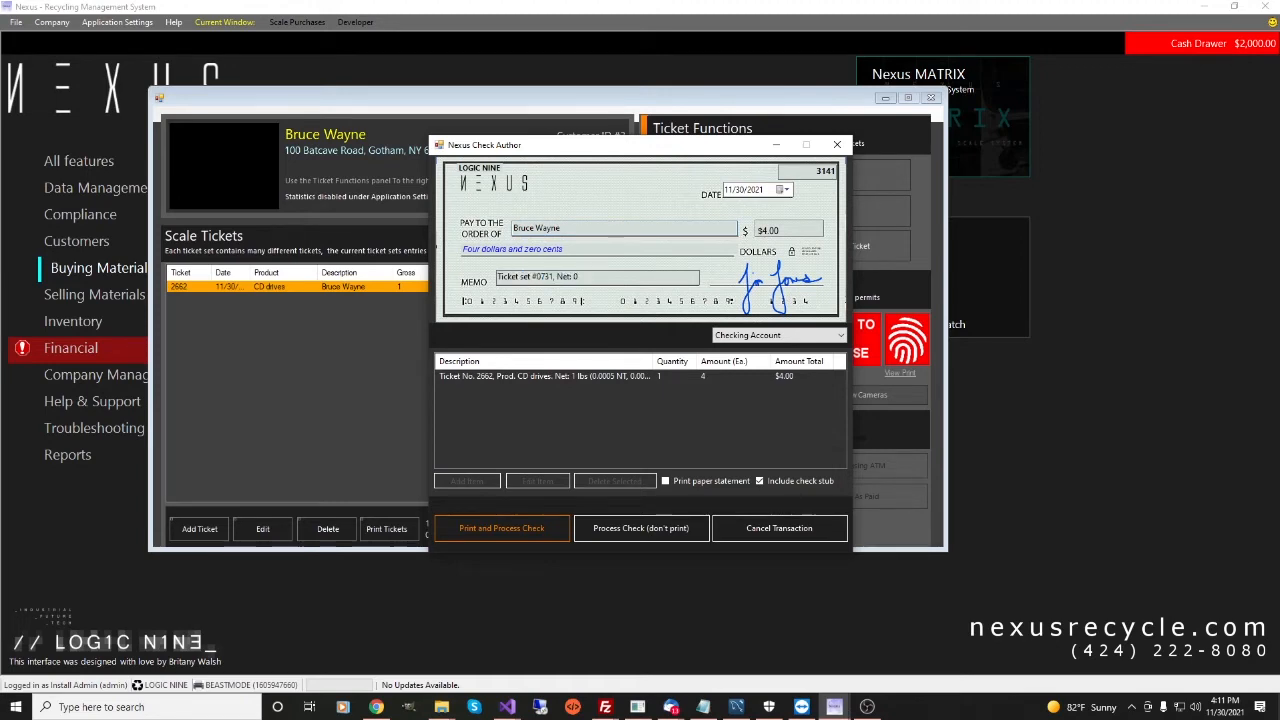
Close the check authoring window without processing the check and reopen the scale purchase settings.
mouse_move(634, 150)
left_mouse_down()
mouse_move(714, 568)
mouse_move(637, 152)
left_mouse_up()
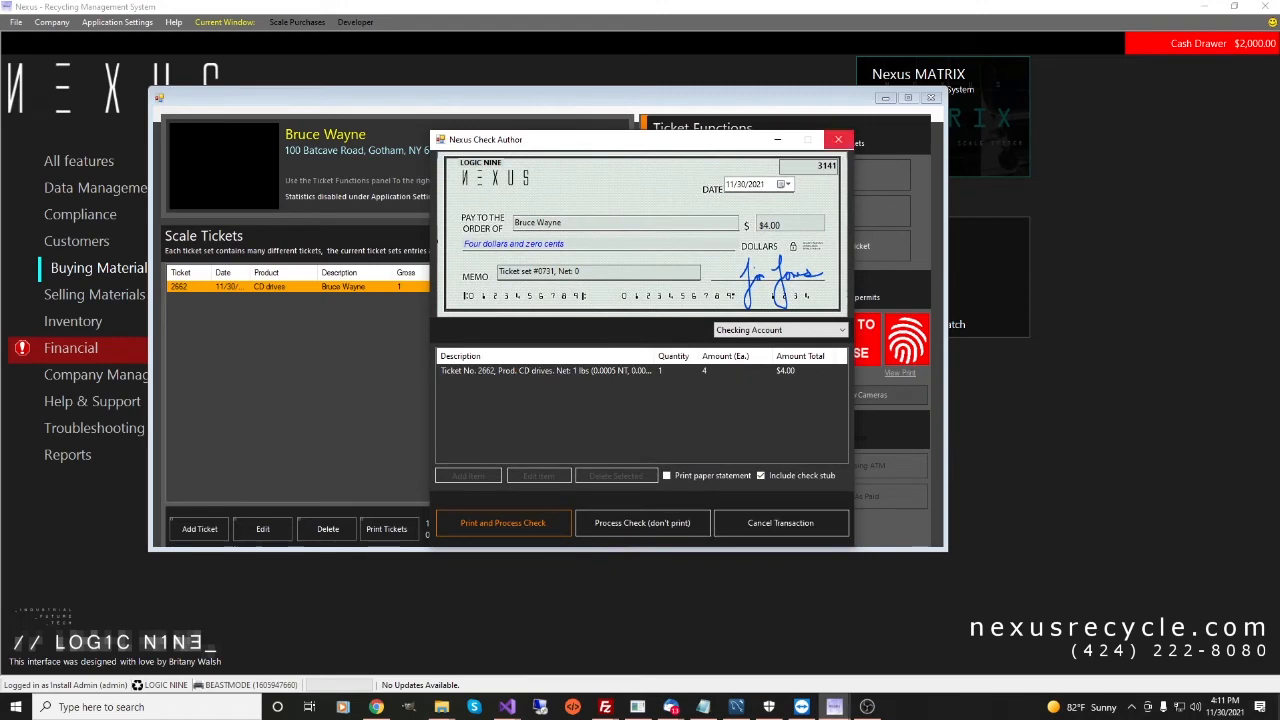
left_click(838, 139)
left_click(117, 22)
left_click(121, 70)
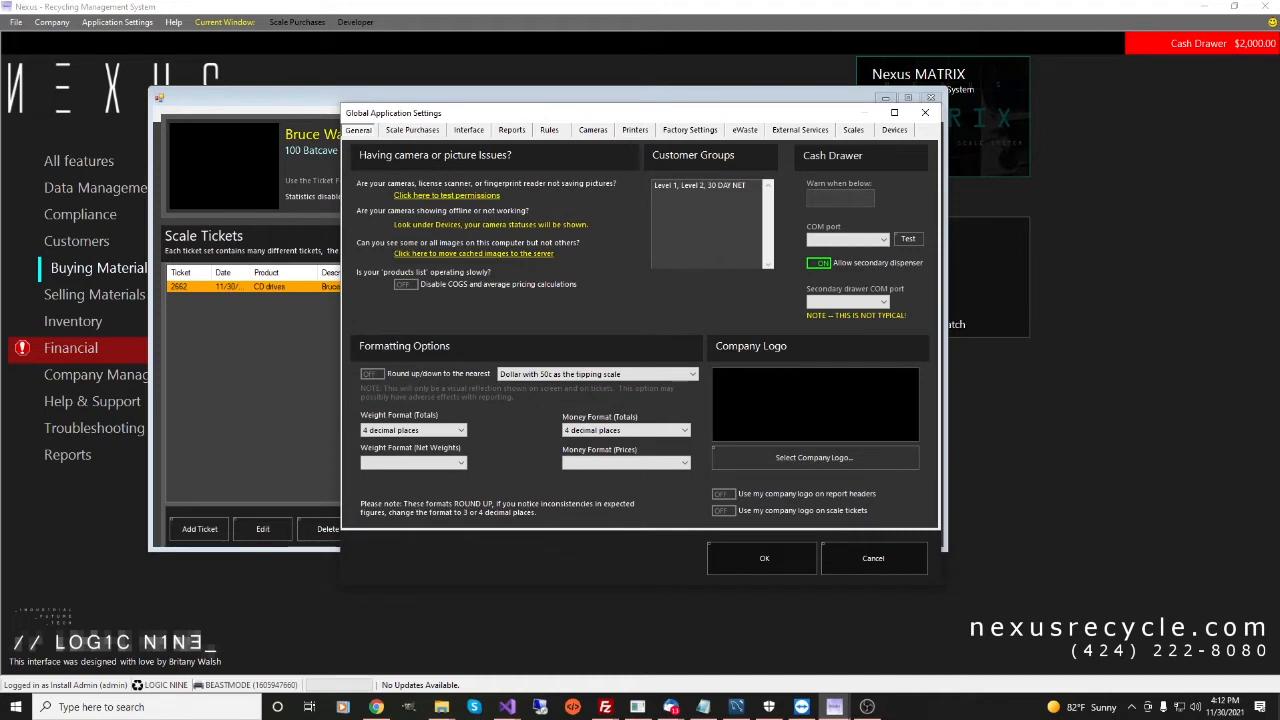
left_click(412, 130)
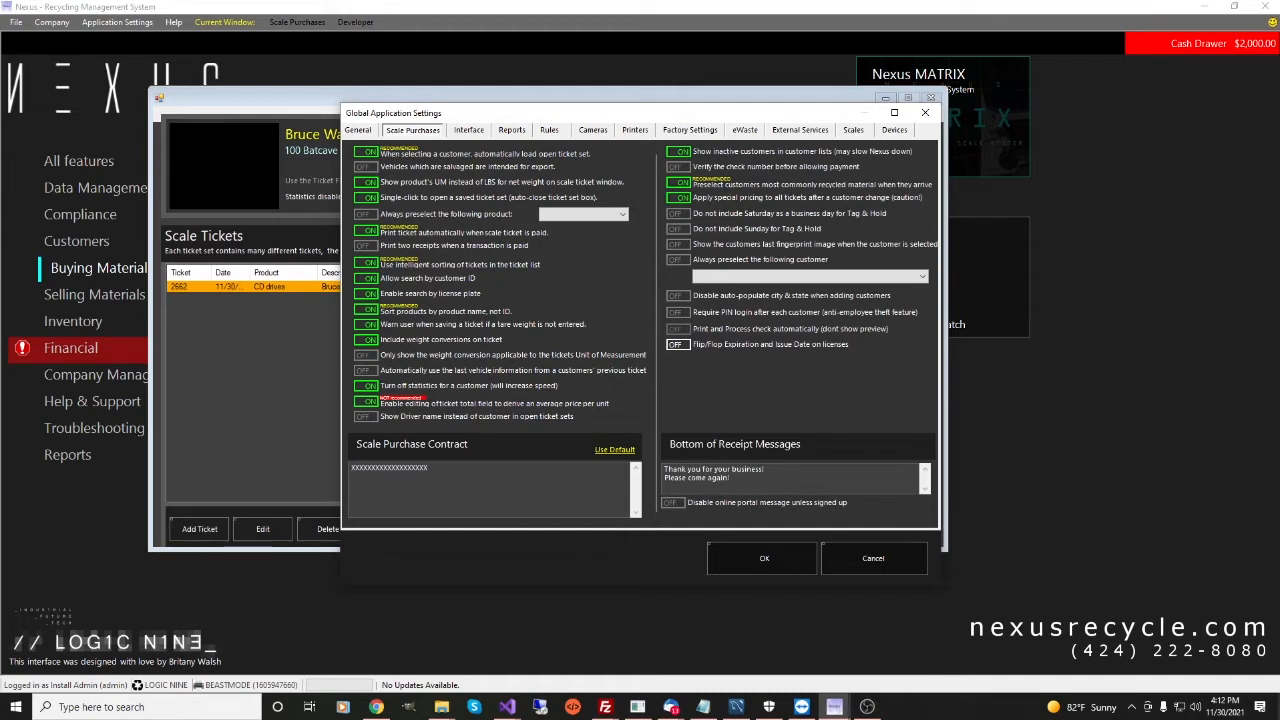
Try the option that flip/flops the expiration and issue dates on licenses, and restore it.
left_click(676, 344)
left_click(676, 344)
left_click(678, 344)
left_click(678, 344)
Try replacing the scale purchase contract with the text "dwnjopidwjnpiowdjopidqswjopdwjop" and clear it.
double_click(390, 468)
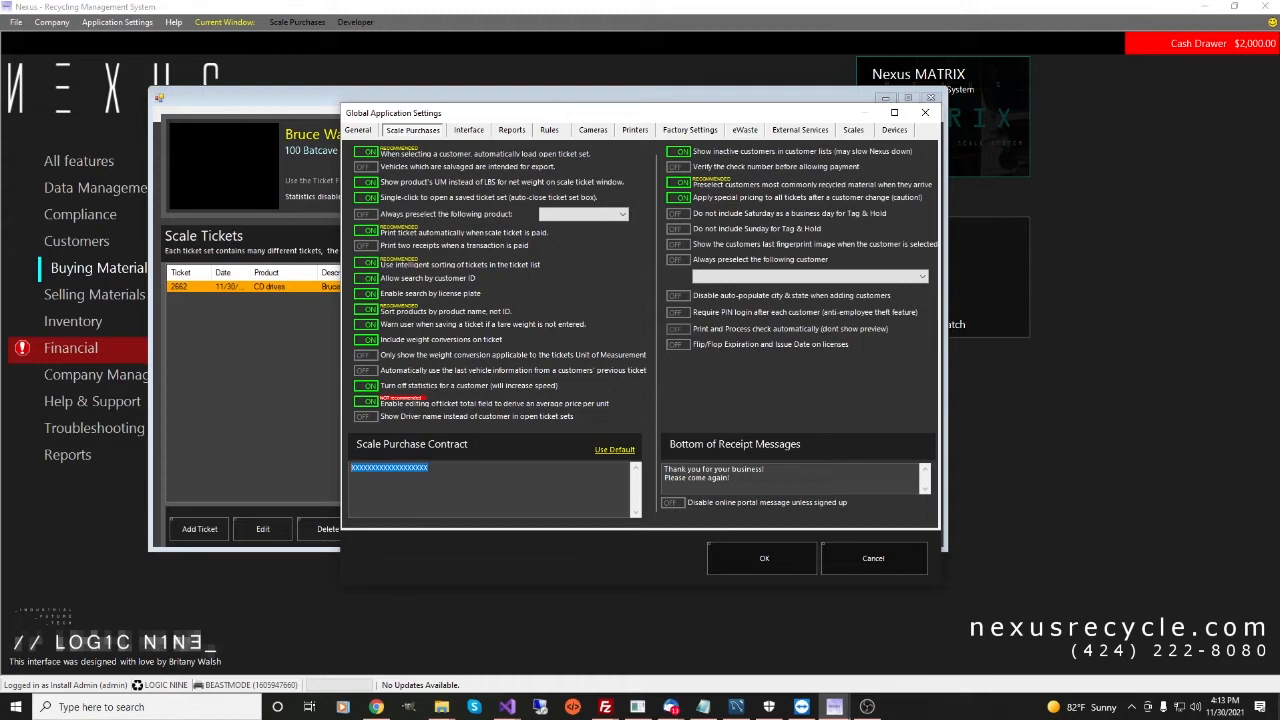
type("dwnjopidwjnpiowdjopidqswjopdwjop")
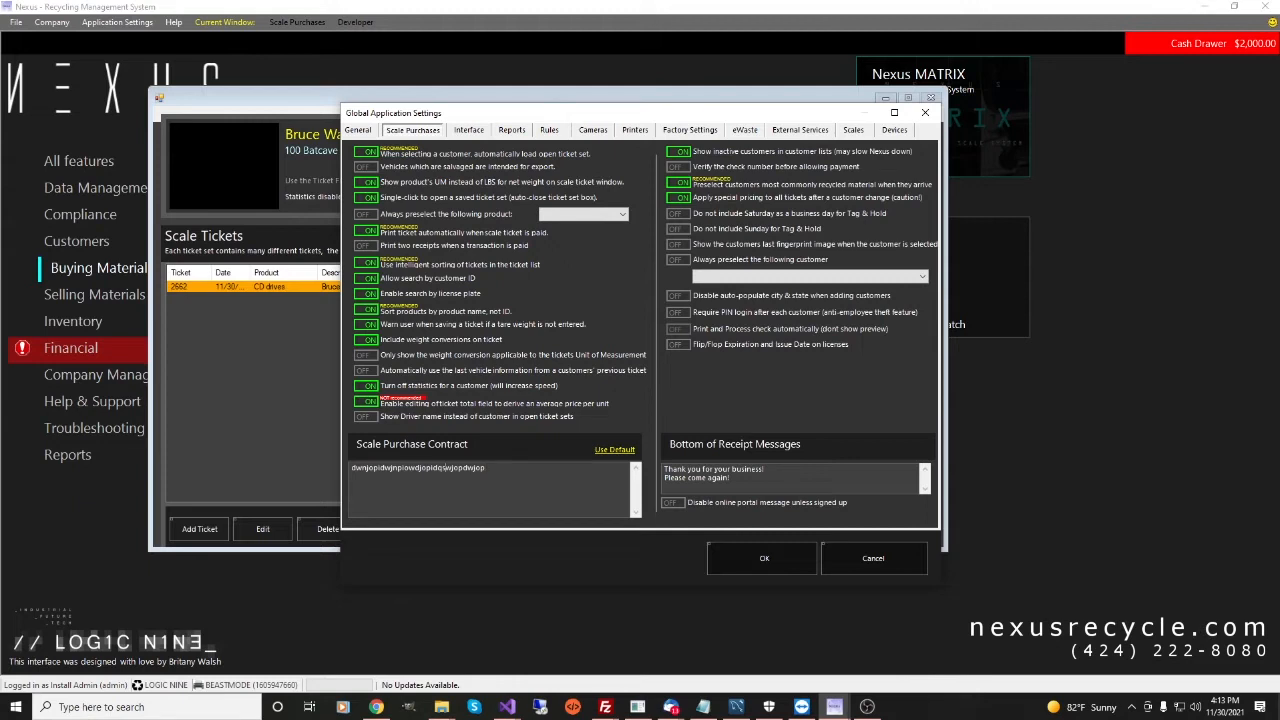
left_click_drag(488, 468, 350, 468)
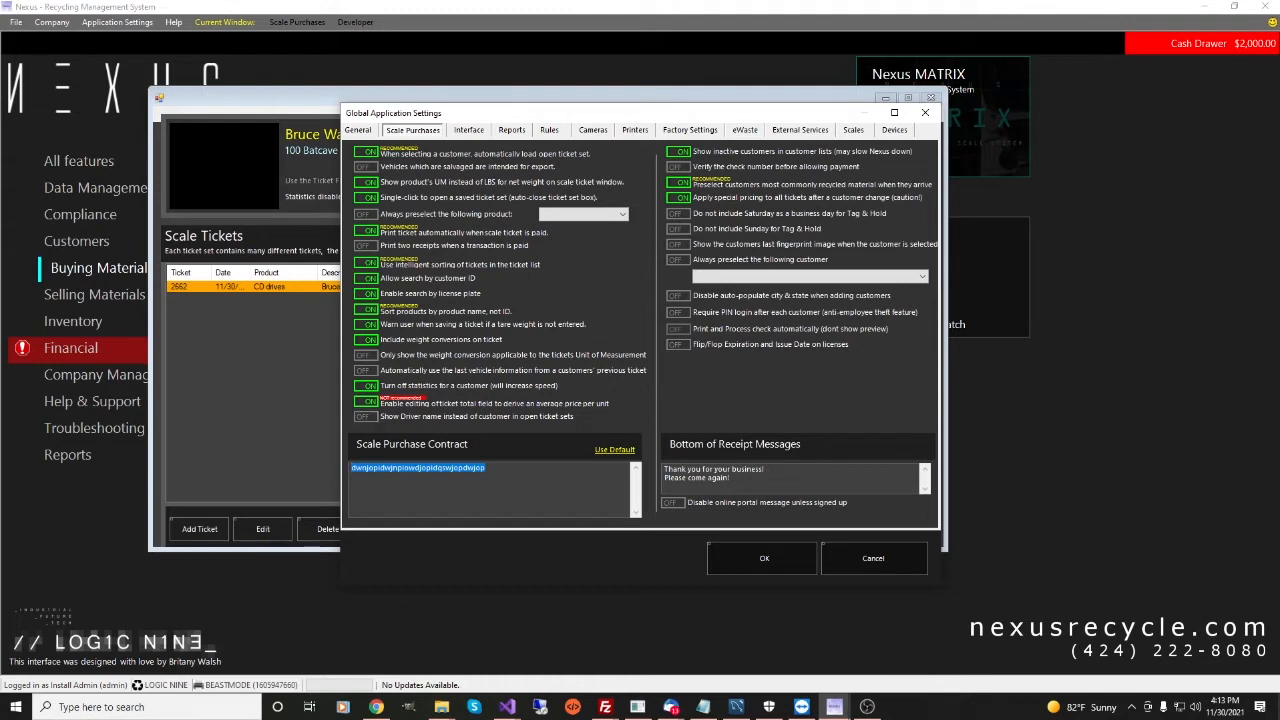
key("BackSpace")
Load the default scale purchase contract and review its wording.
left_click(615, 450)
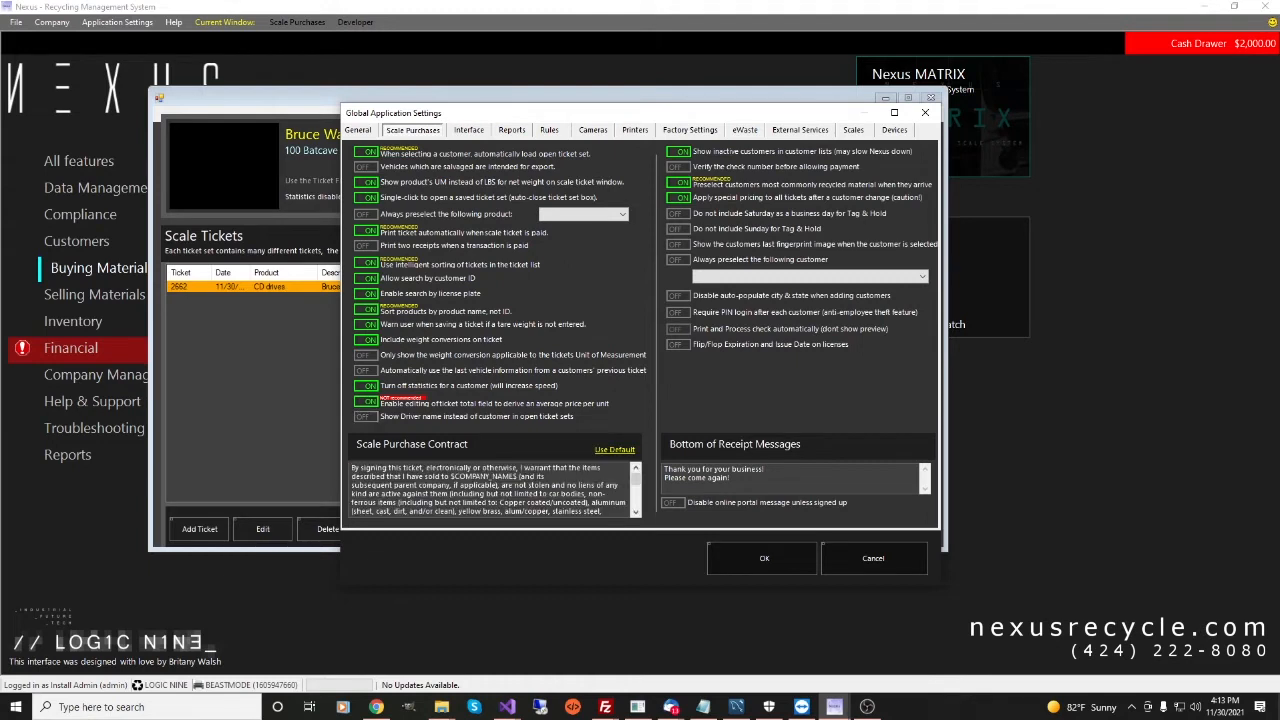
left_click_drag(352, 468, 604, 522)
left_click(540, 493)
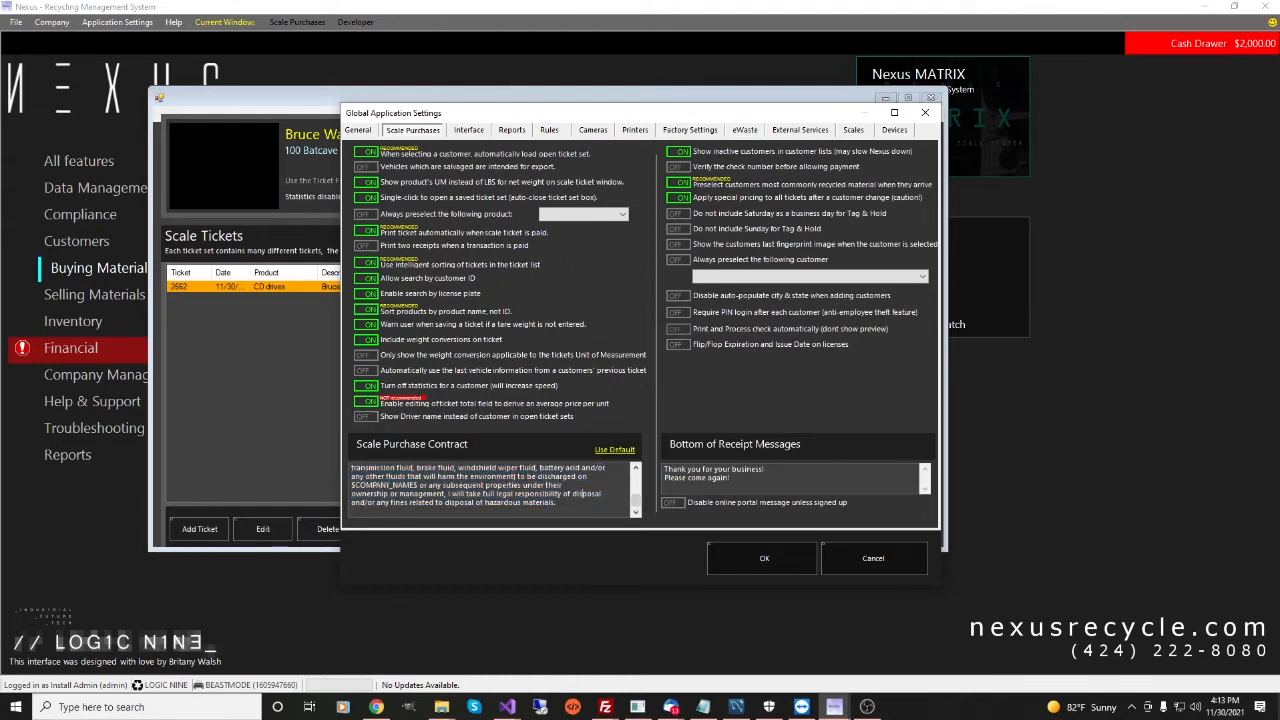
scroll(540, 493, "up", 1)
scroll(490, 490, "up", 2)
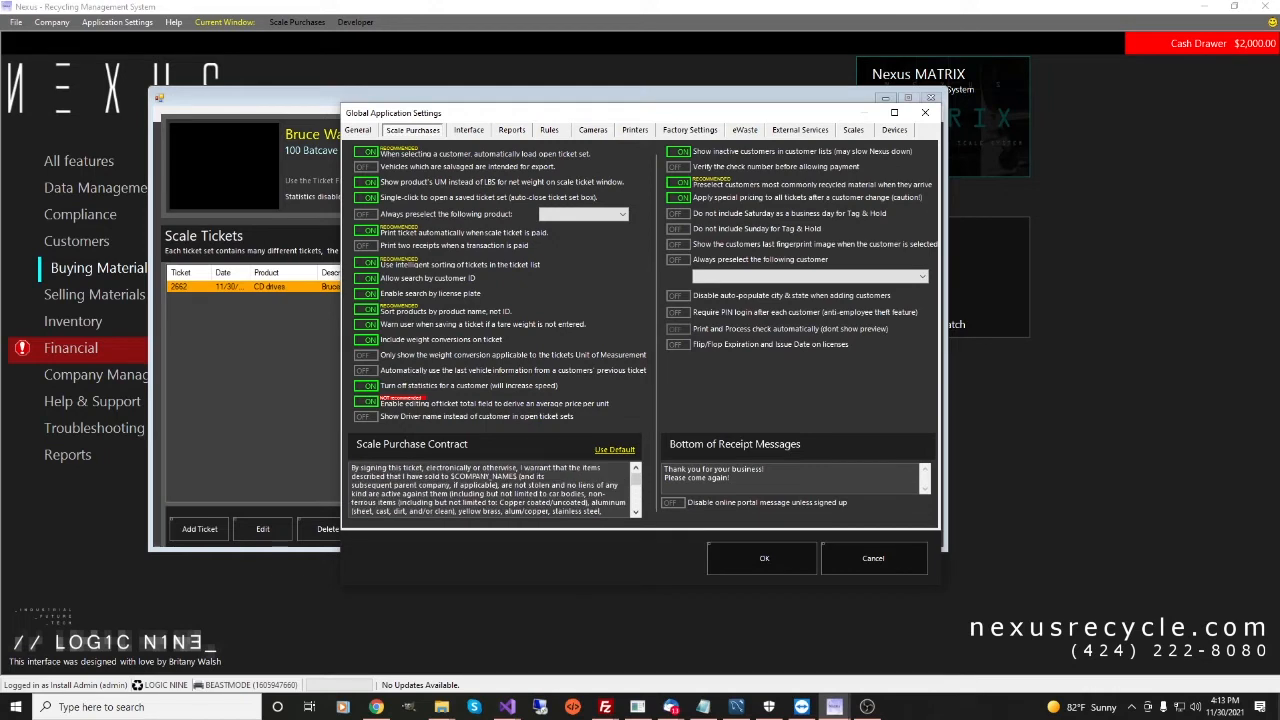
Review the bottom-of-receipt message and the option that disables the online portal message unless signed up.
left_click_drag(688, 478, 731, 478)
left_click(732, 479)
left_click(672, 502)
Open the interface settings, try the incremental BOL number and automatic camera capture options, and restore both.
left_click(469, 130)
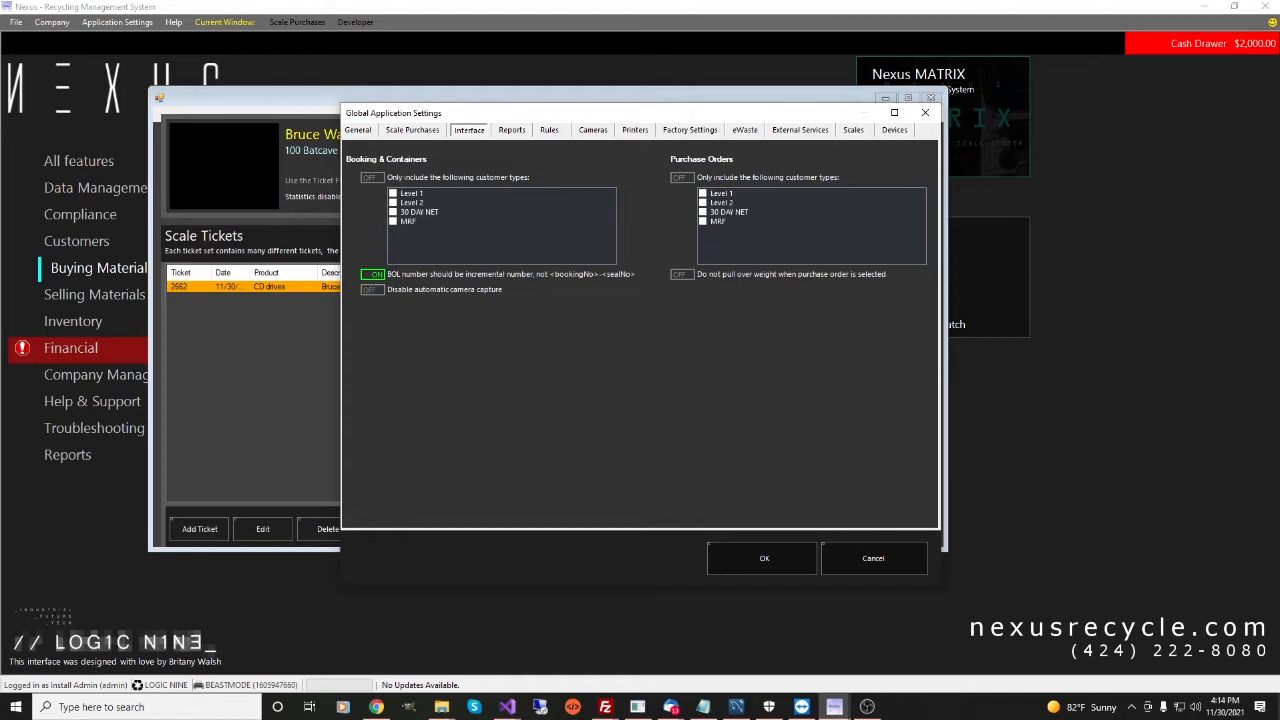
left_click(372, 274)
left_click(372, 274)
left_click(372, 289)
left_click(372, 289)
In the report settings, toggle the Purchase Summary Report options for unpaid transactions and for earlier purchases paid within the date range.
left_click(512, 130)
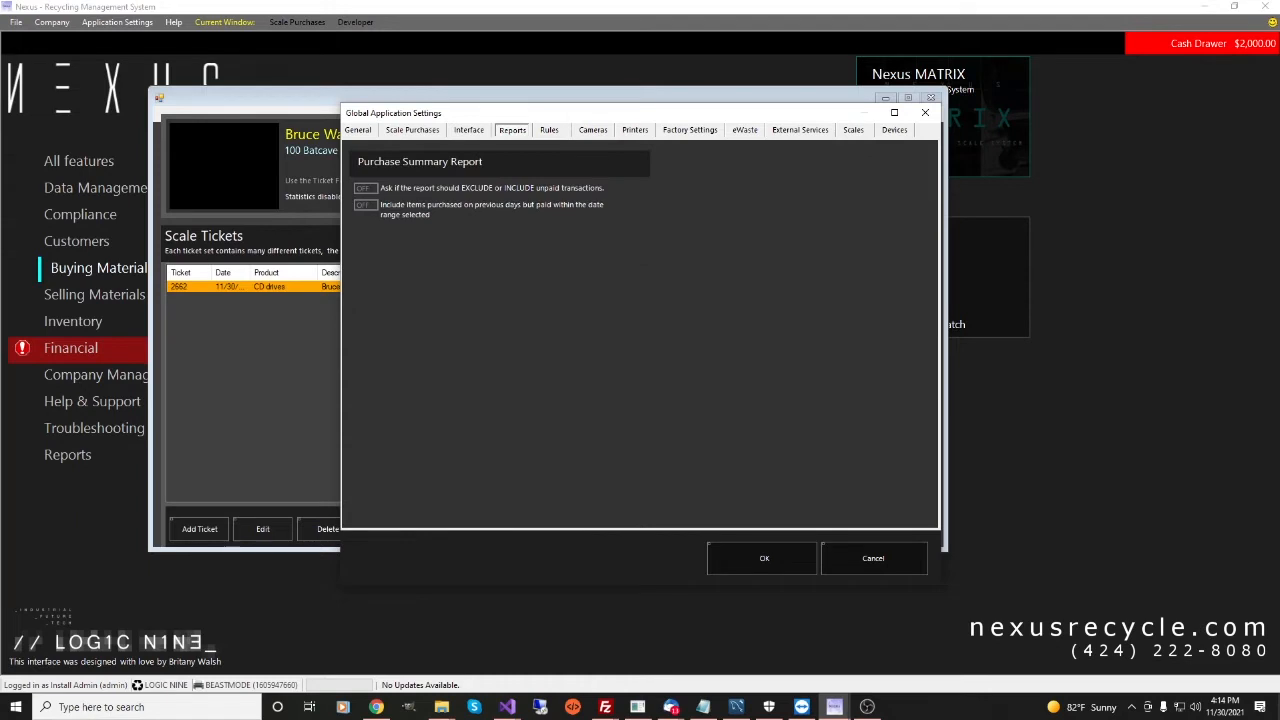
left_click(366, 188)
left_click(366, 205)
In the rules, block ticket payment unless the driver's license is scanned each day and the fingerprint and signature are captured.
left_click(550, 130)
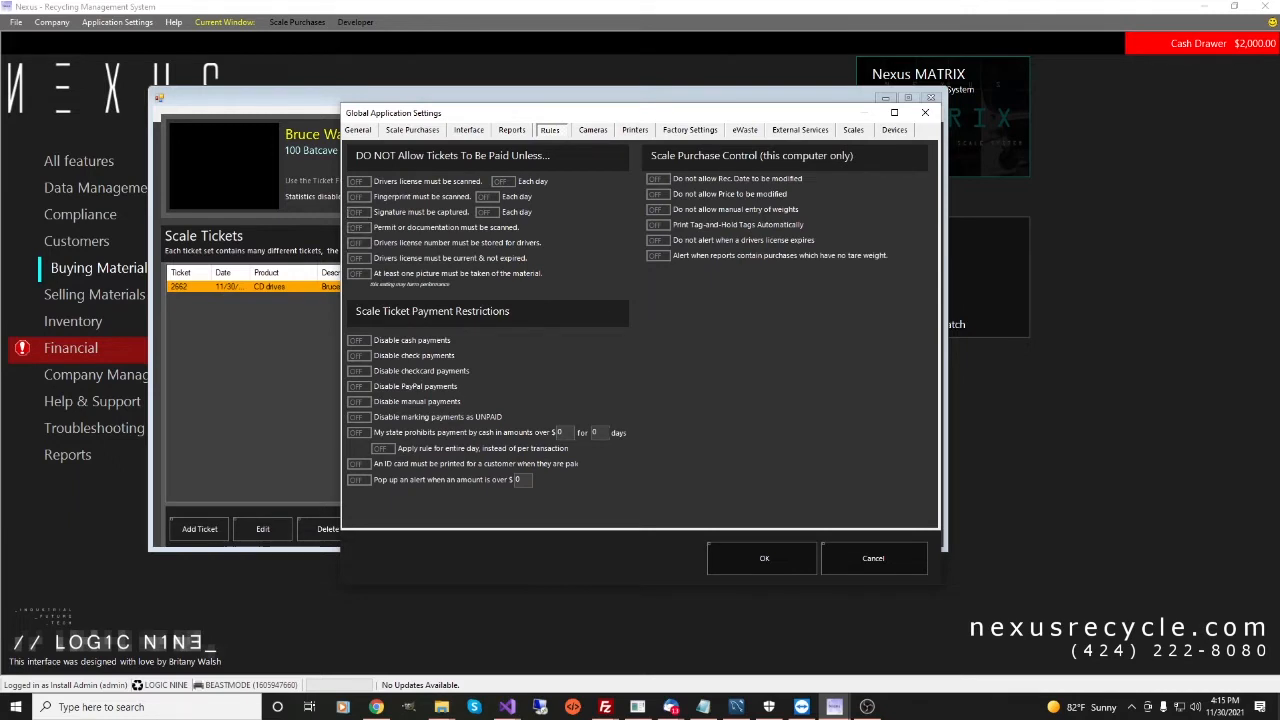
left_click(358, 181)
left_click(502, 181)
left_click(358, 196)
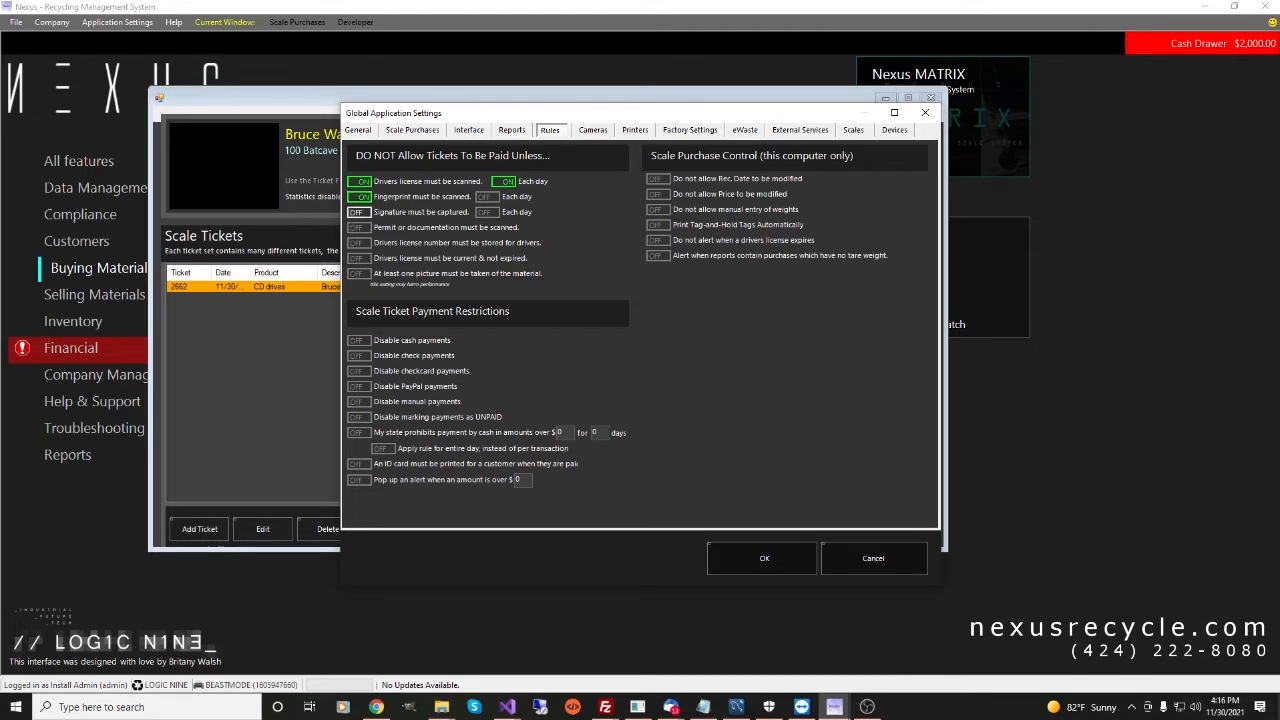
left_click(358, 212)
Enable the state restriction on cash payments for amounts over $50 and set it to 3 days.
left_click(358, 432)
double_click(560, 432)
key("Tab")
type("3")
Disable driver's license expiry alerts and enable automatic Tag-and-Hold tag printing, checking which printer handles tags and labels.
left_click(658, 240)
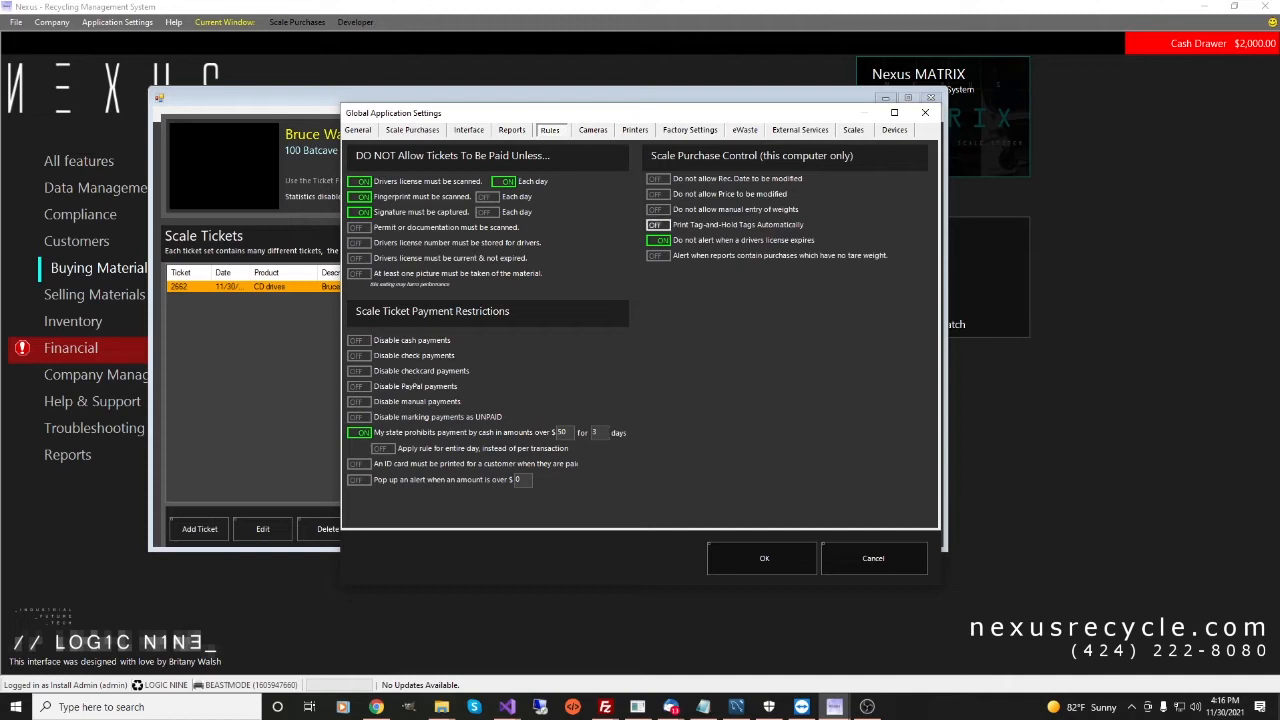
left_click(657, 225)
left_click(635, 130)
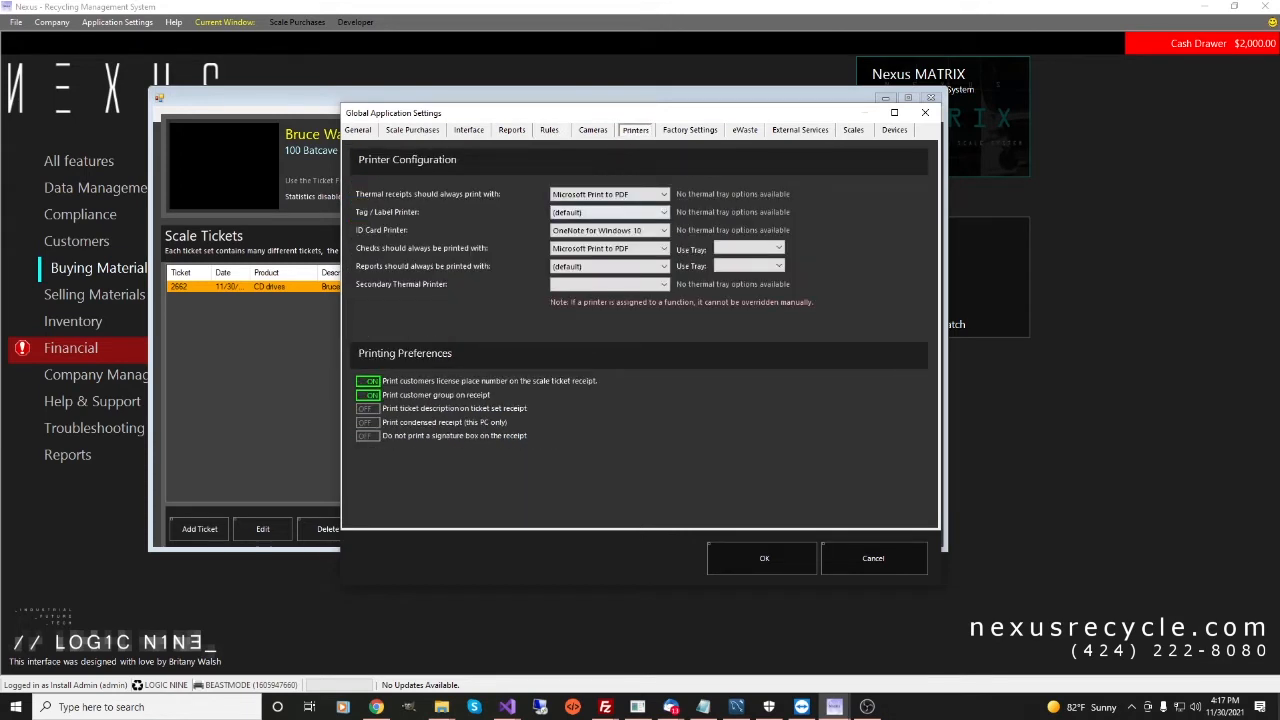
left_click(663, 212)
left_click(663, 212)
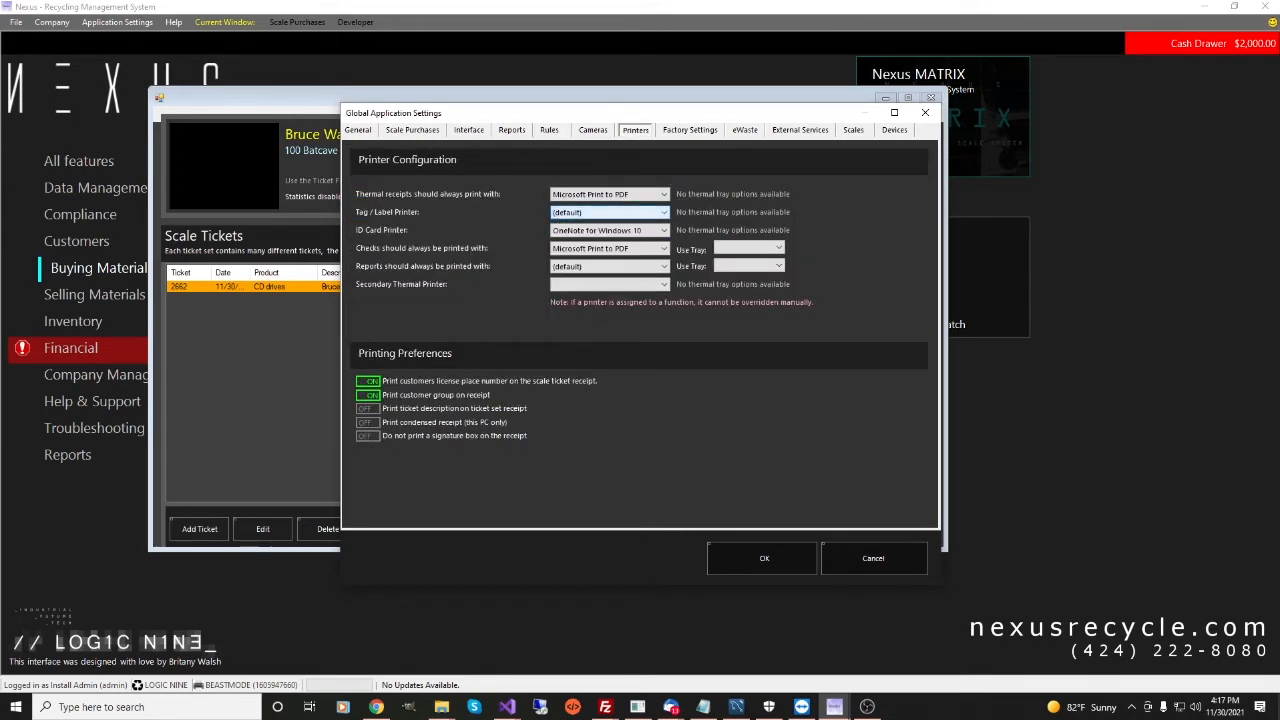
left_click(512, 130)
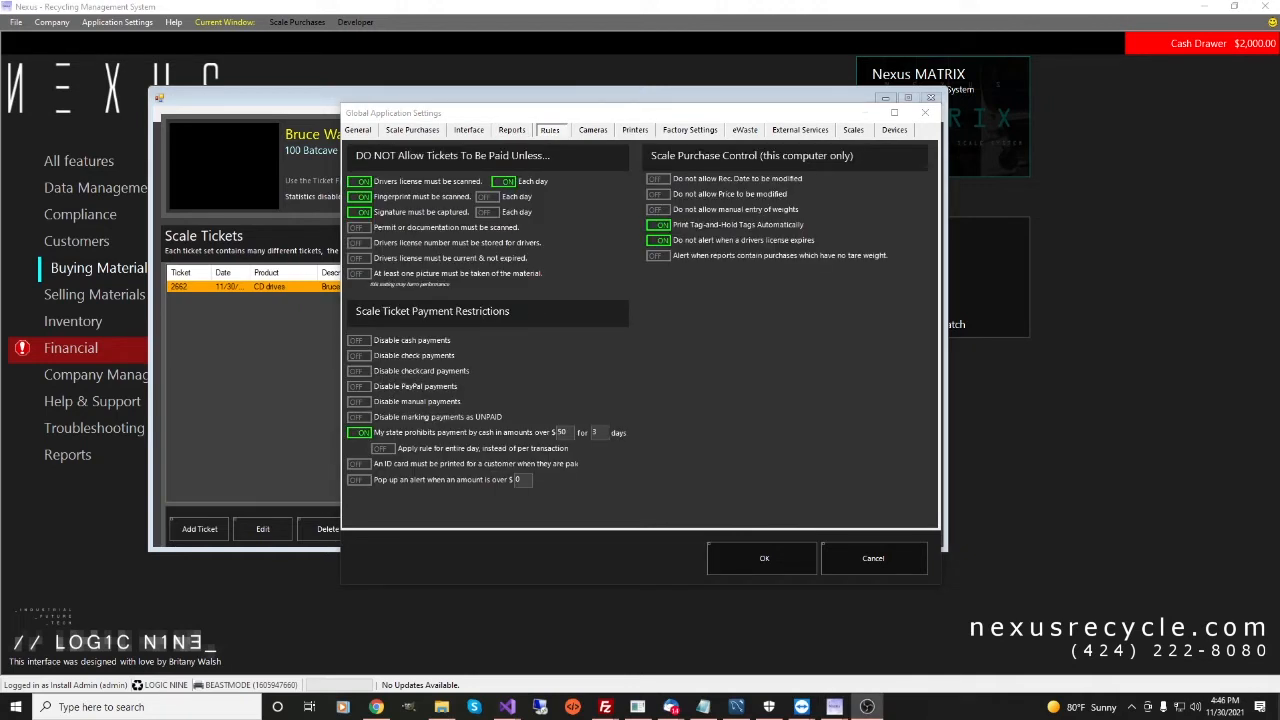
Open the camera settings and look over the camera list's trigger event, IP address, make and status columns.
left_click(593, 130)
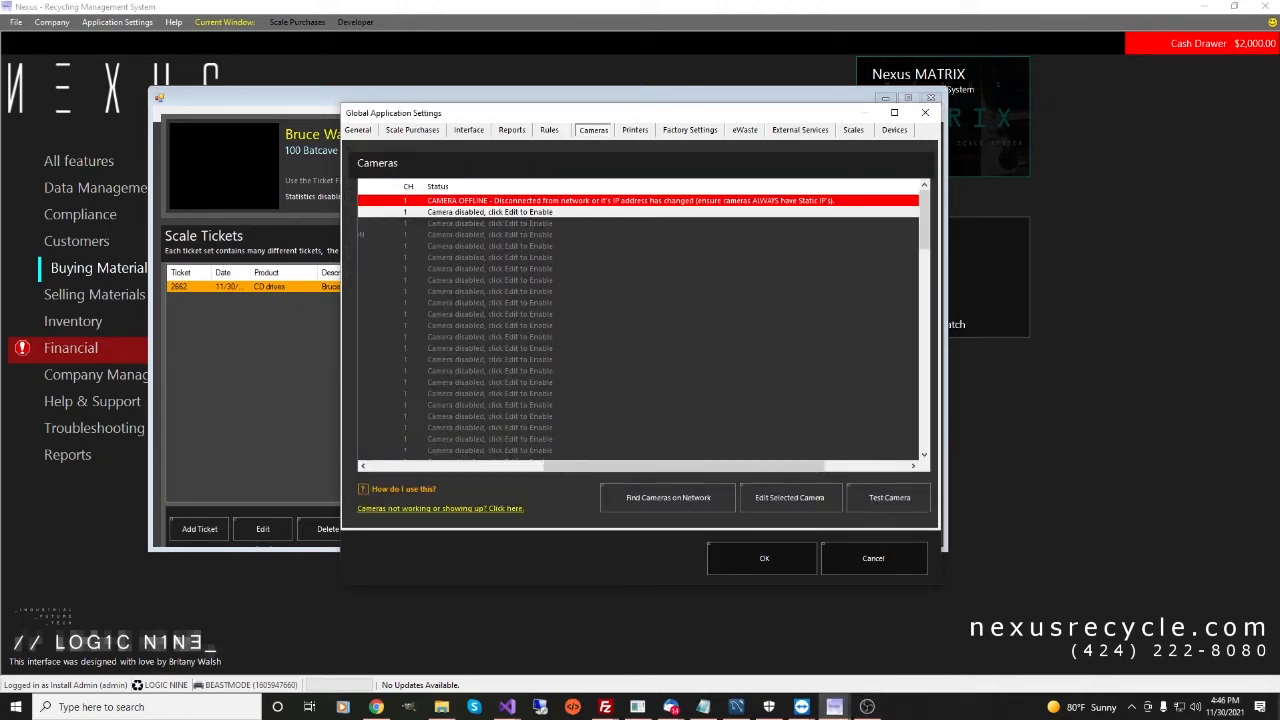
left_click_drag(684, 466, 505, 466)
left_click(505, 303)
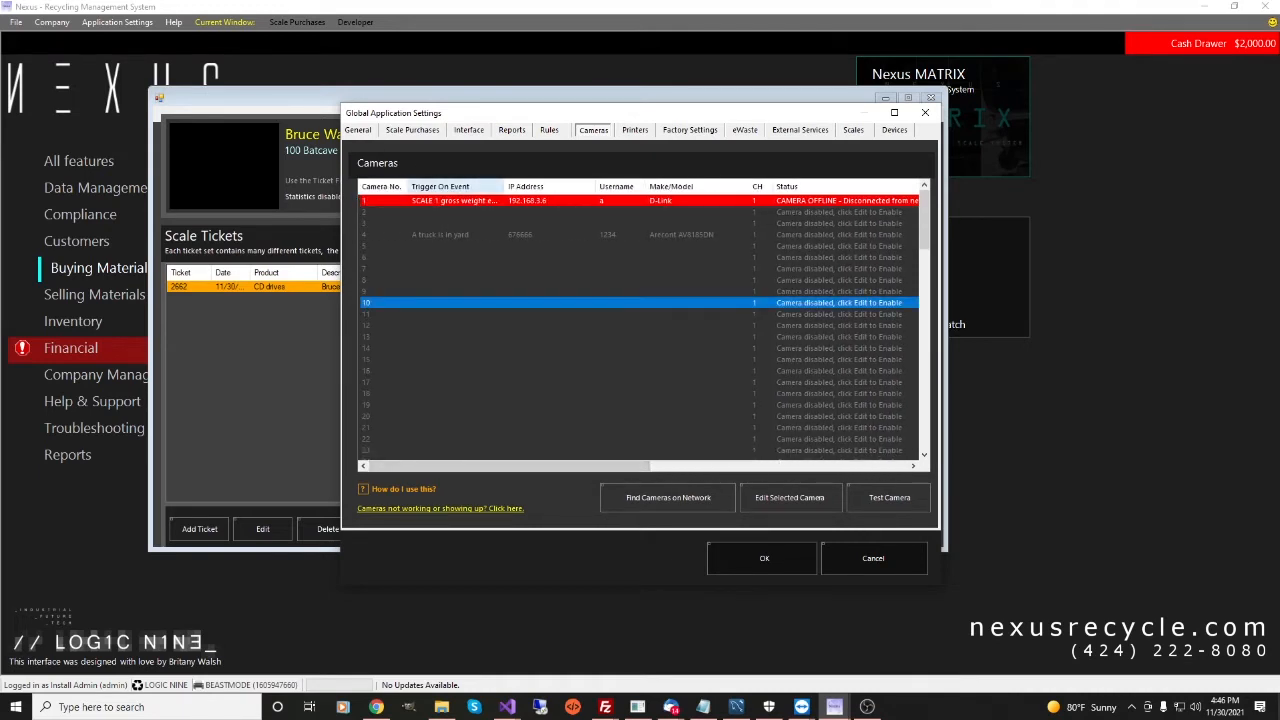
mouse_move(924, 222)
left_mouse_down()
mouse_move(924, 387)
mouse_move(924, 220)
left_mouse_up()
left_click(600, 257)
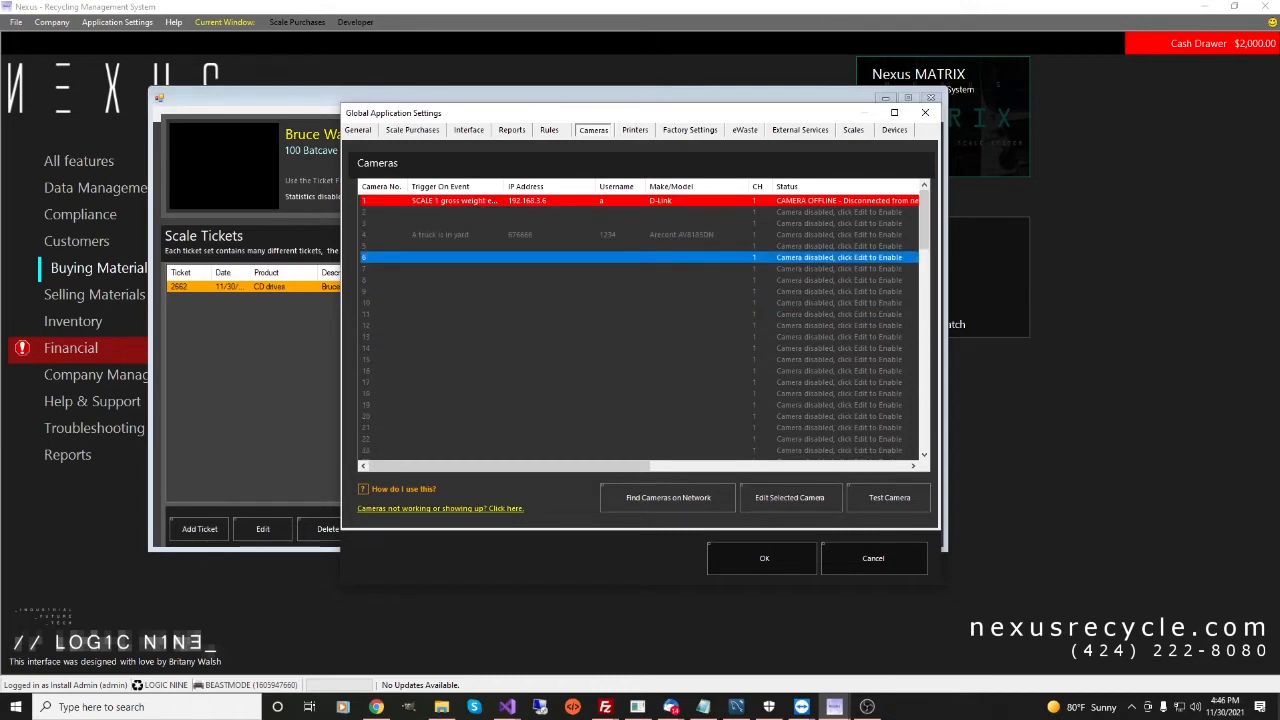
left_click(600, 223)
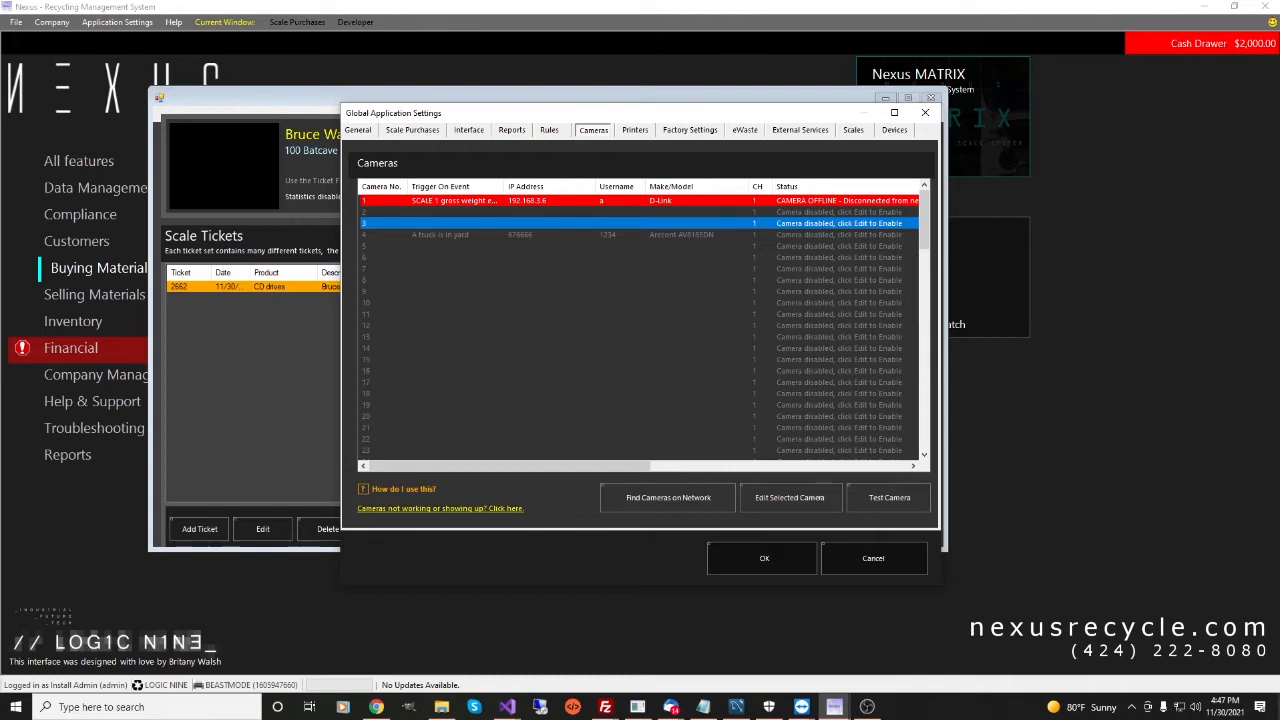
Examine camera 1's trigger event and connection details, and read its full status.
left_click(580, 314)
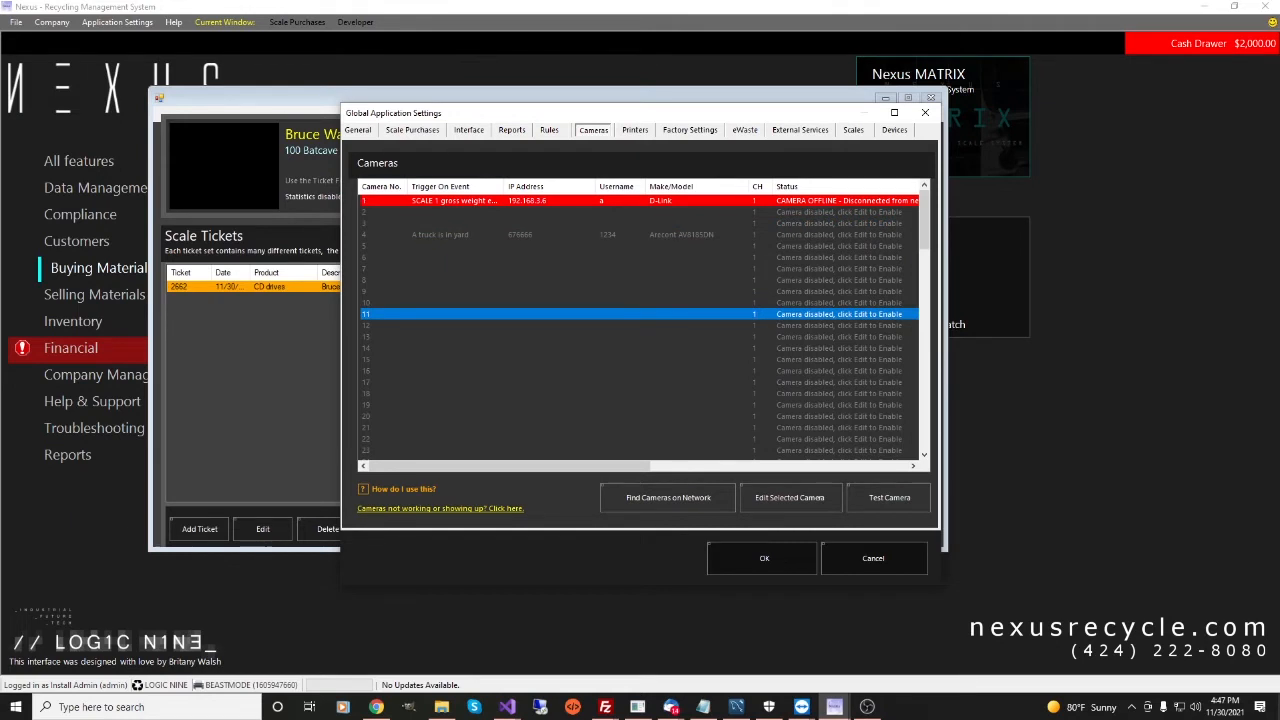
left_click(455, 201)
mouse_move(510, 466)
left_mouse_down()
mouse_move(579, 466)
mouse_move(510, 466)
left_mouse_up()
left_click(560, 257)
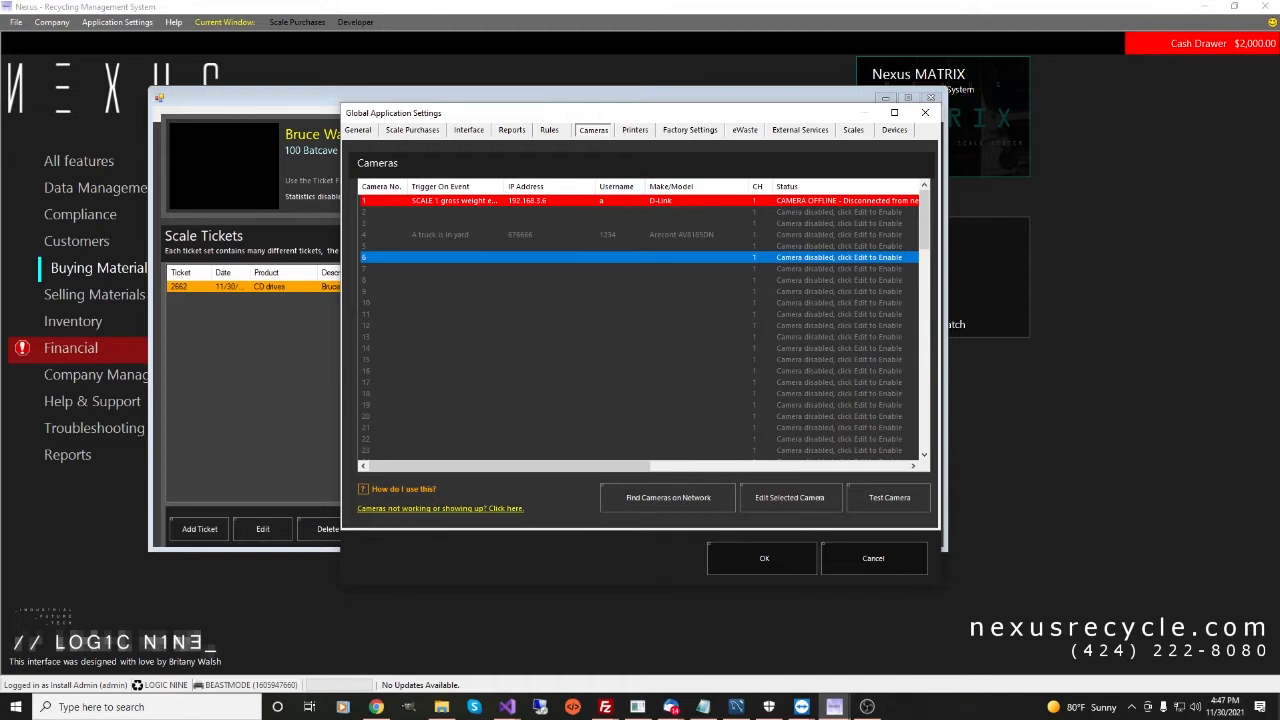
left_click_drag(590, 466, 761, 466)
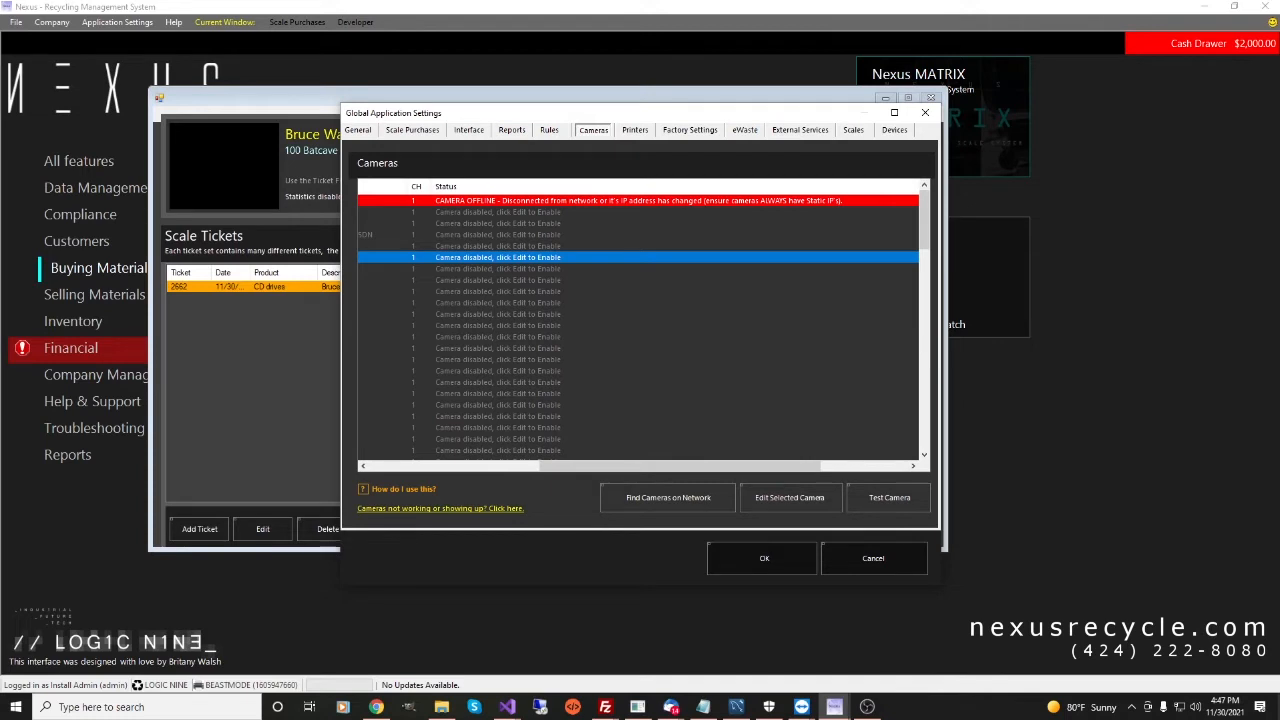
left_click(638, 201)
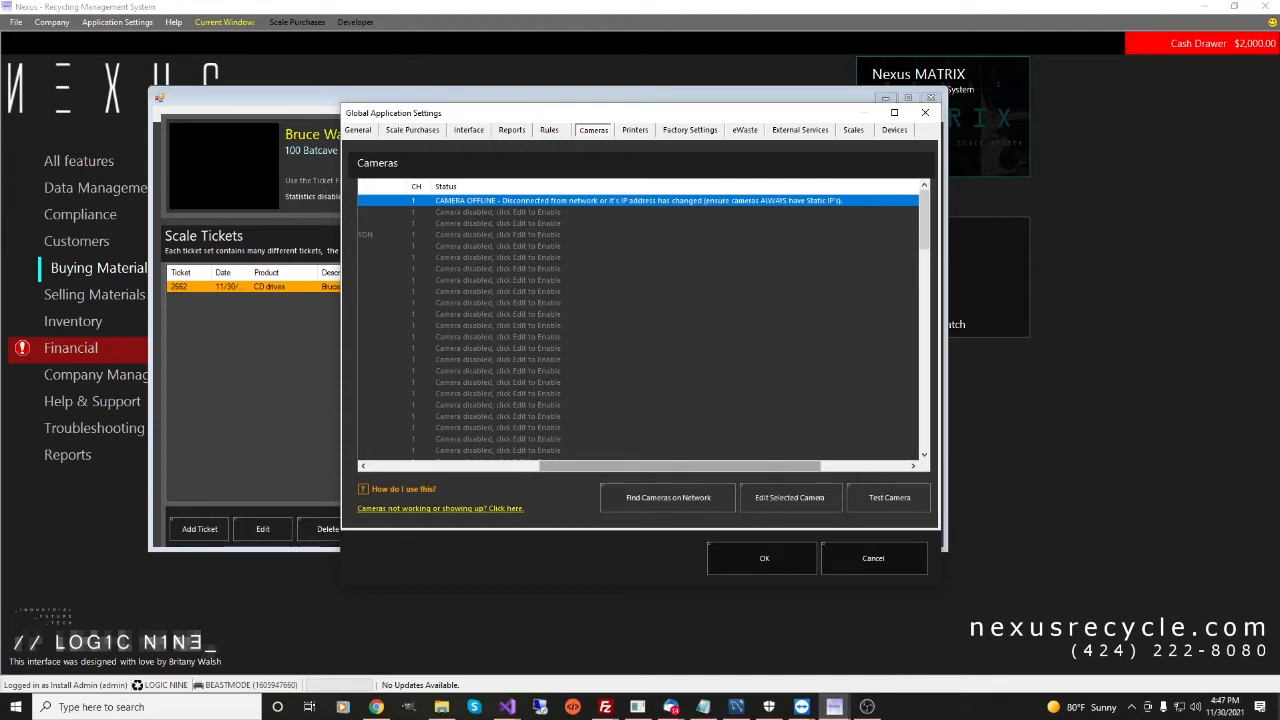
left_click_drag(680, 466, 509, 466)
Compare the camera 1 entry with the disabled camera slots 2, 3, 5 and 7.
left_click(638, 269)
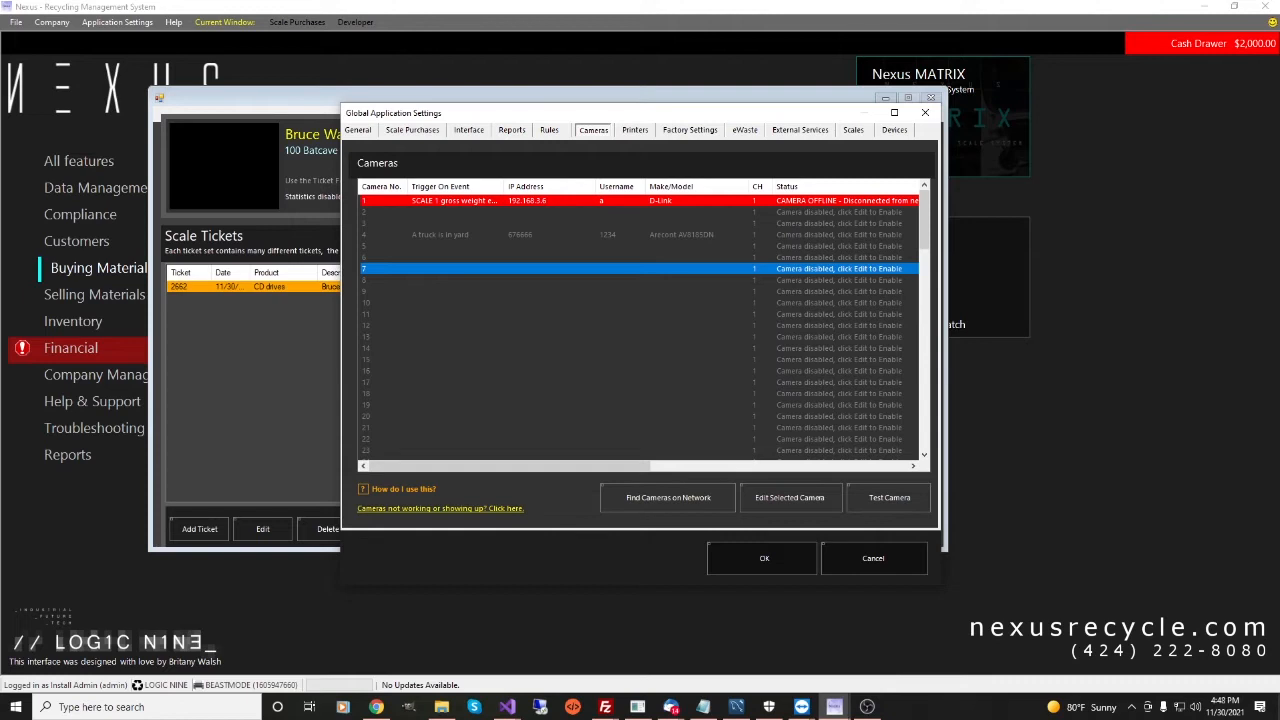
left_click(560, 212)
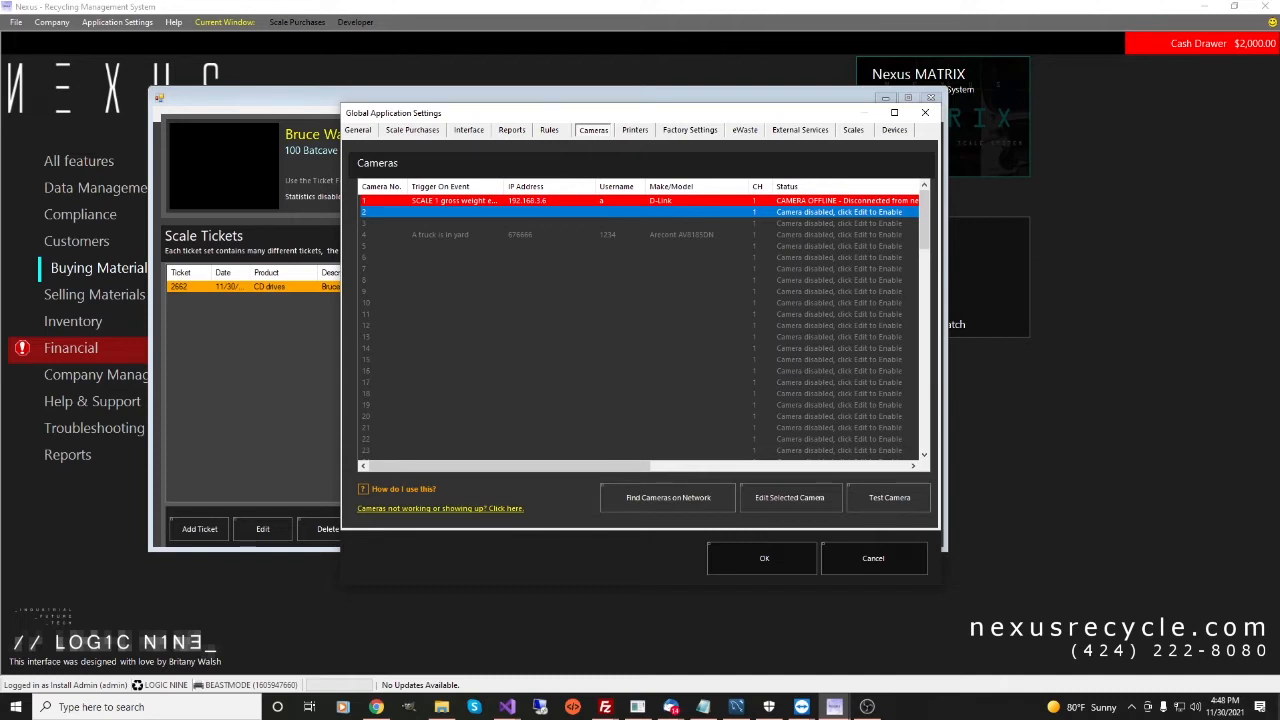
left_click(560, 269)
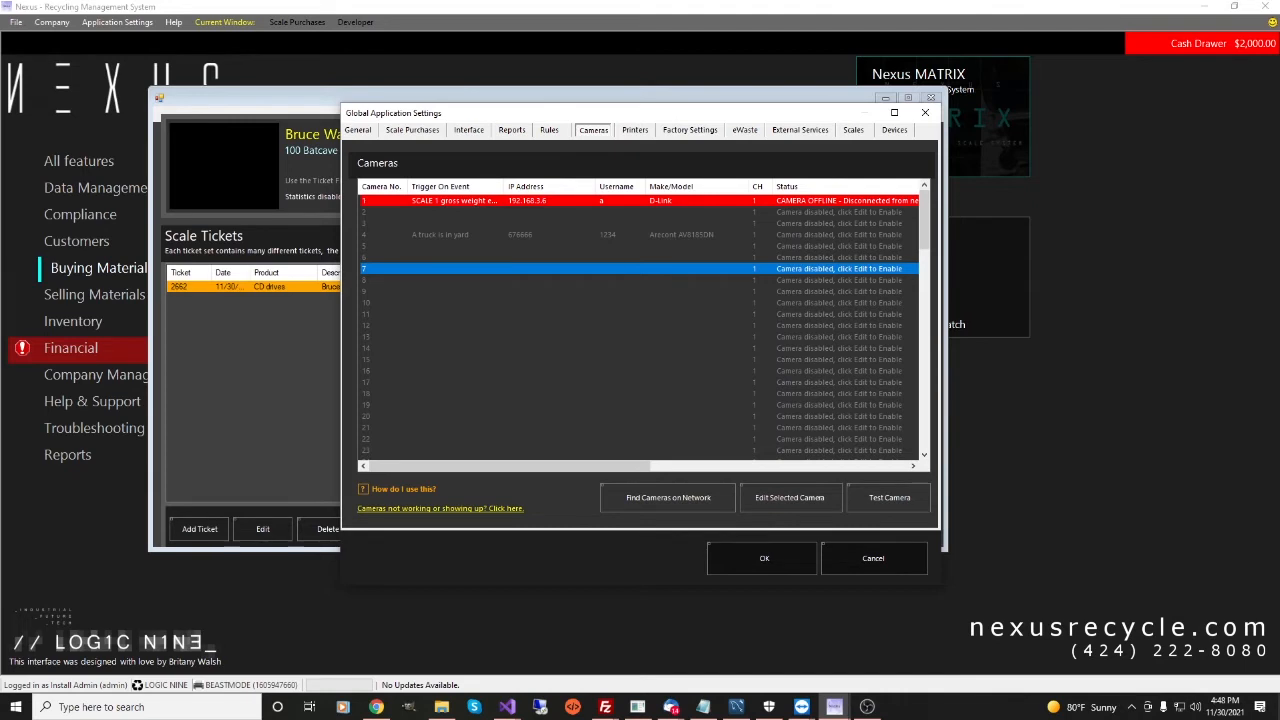
left_click(455, 201)
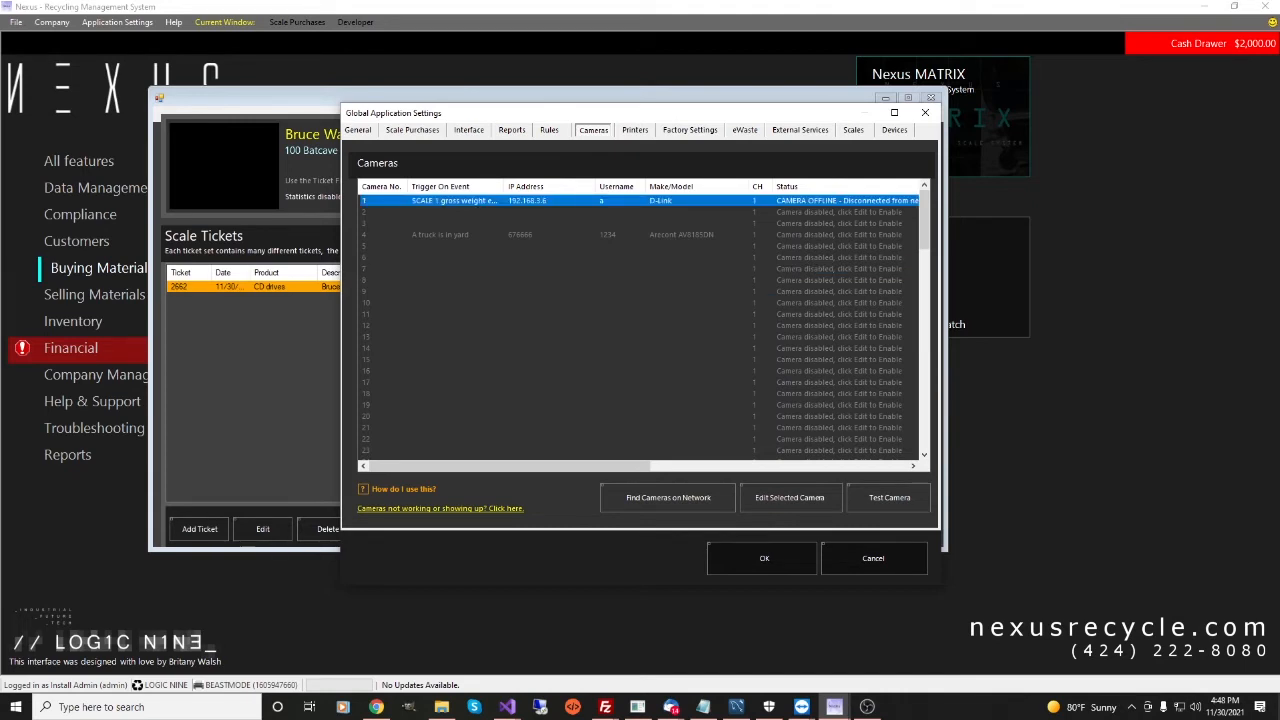
left_click(455, 212)
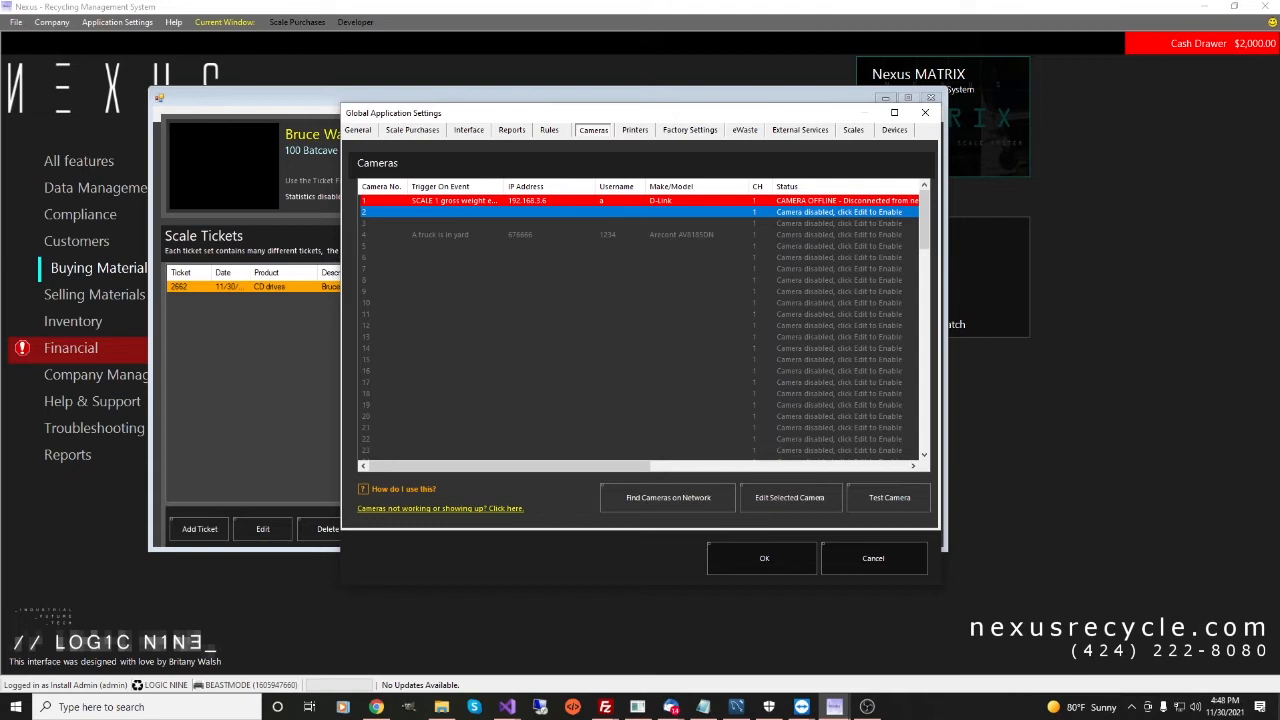
left_click(455, 223)
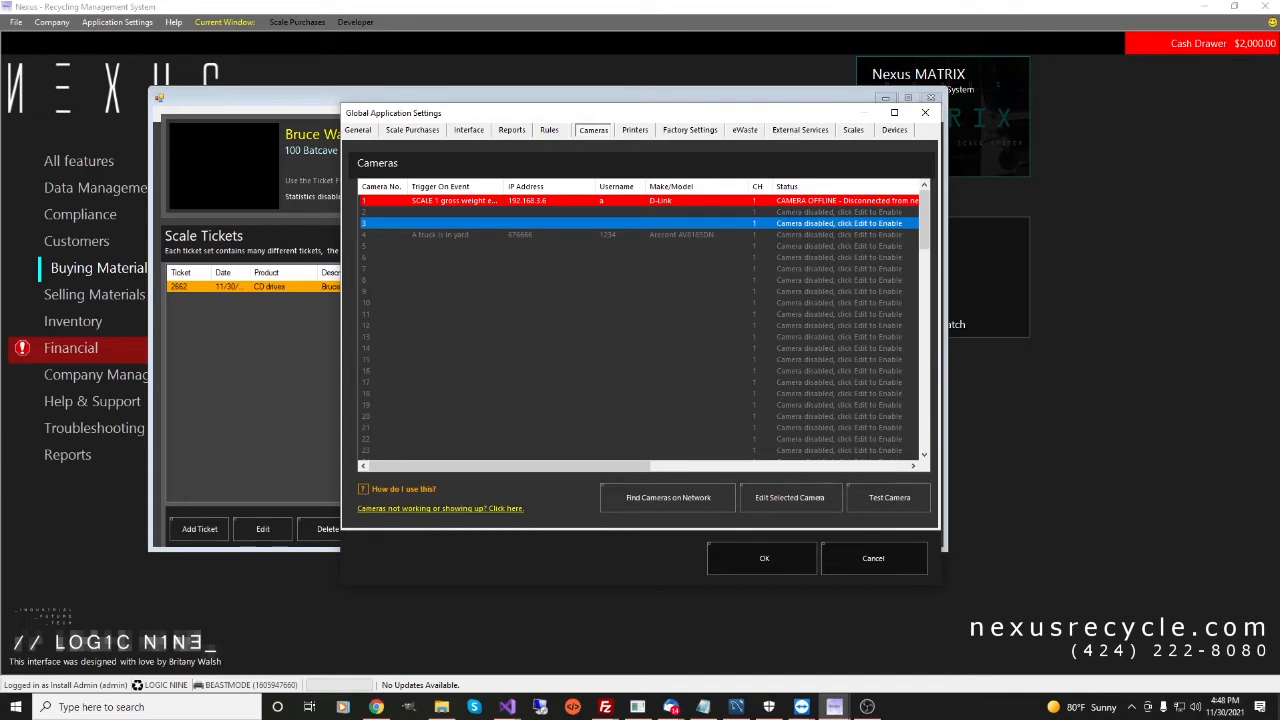
left_click(455, 201)
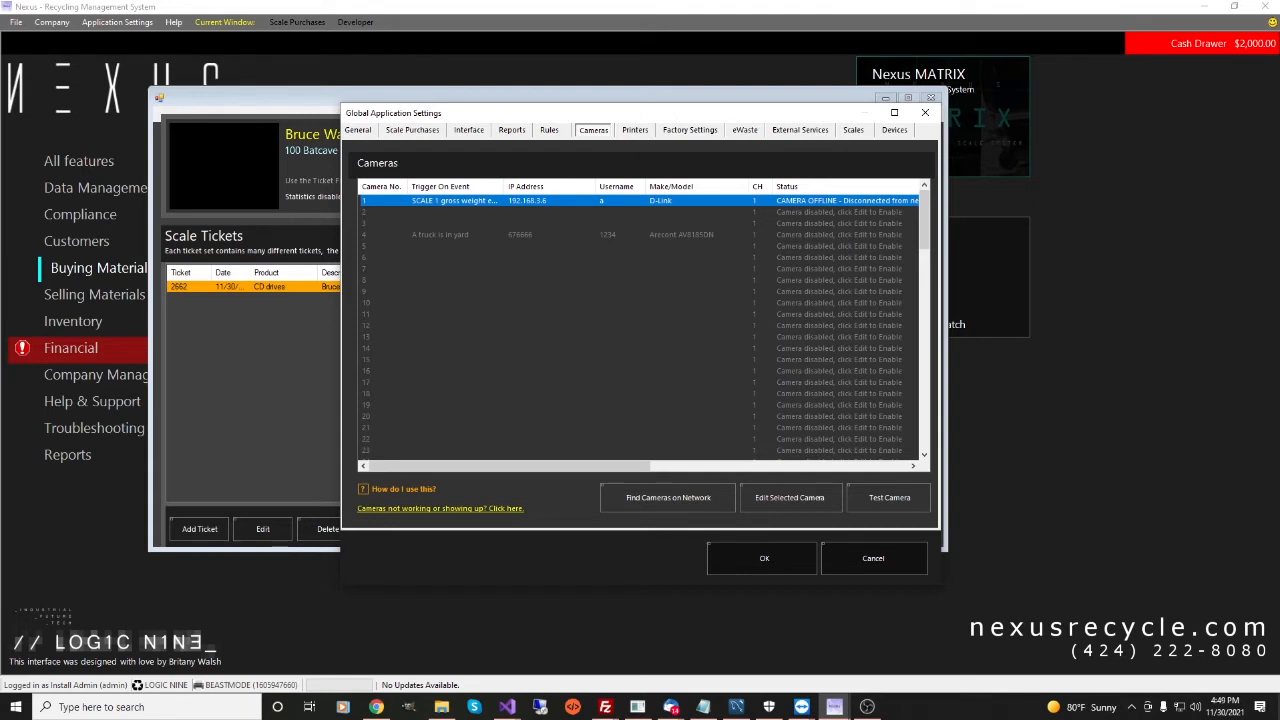
left_click(455, 246)
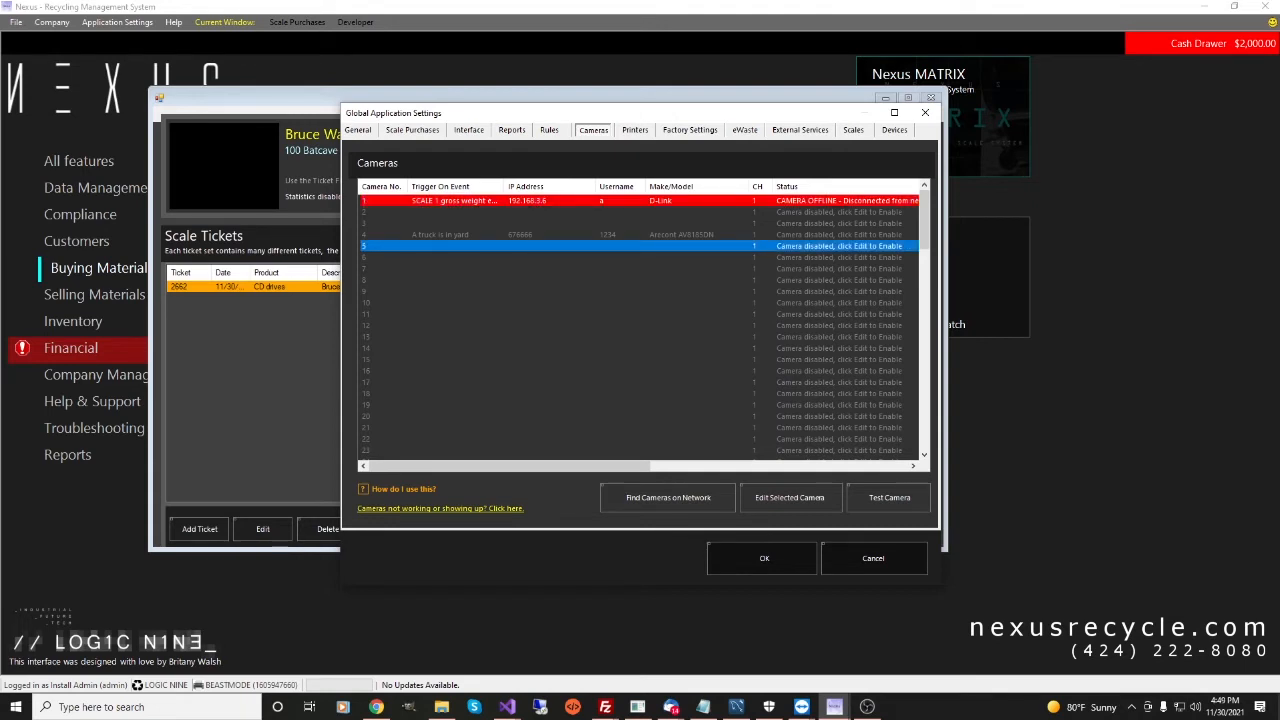
Open Nexus Install Instructions.pdf, review its camera connection diagrams and Camera Setup section, and close the document.
left_click(455, 212)
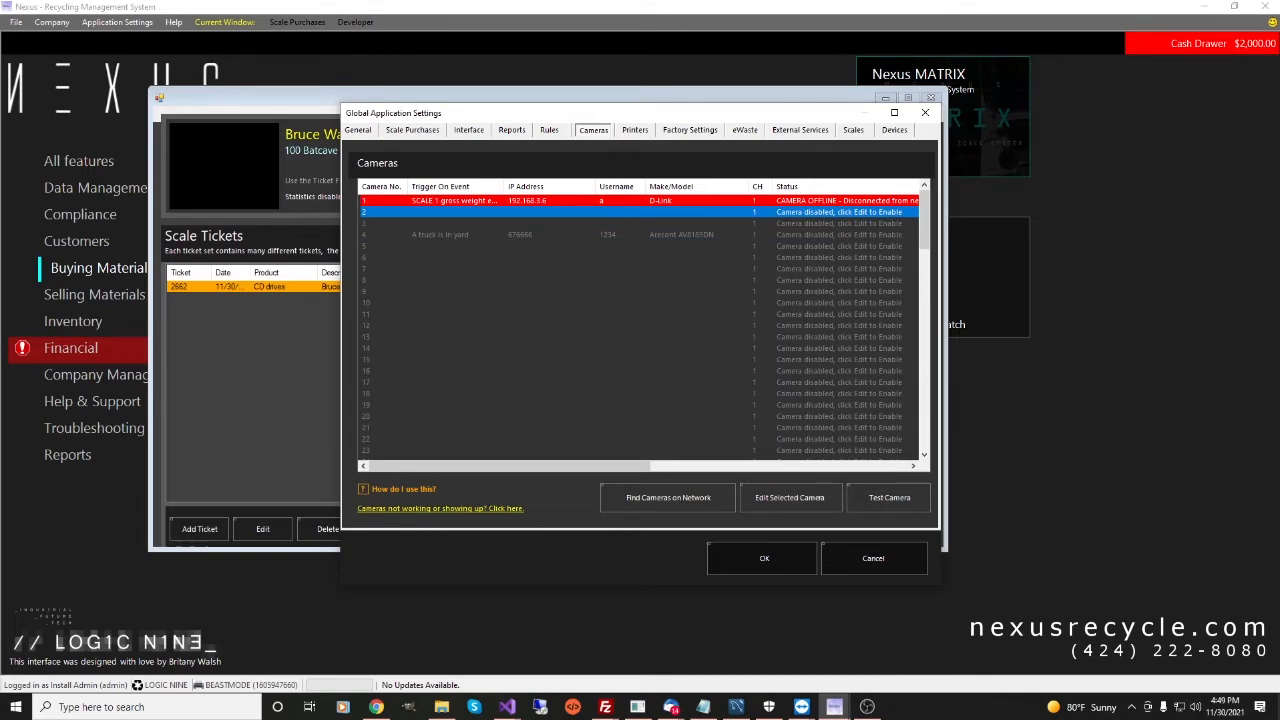
key("super")
type("nexus in")
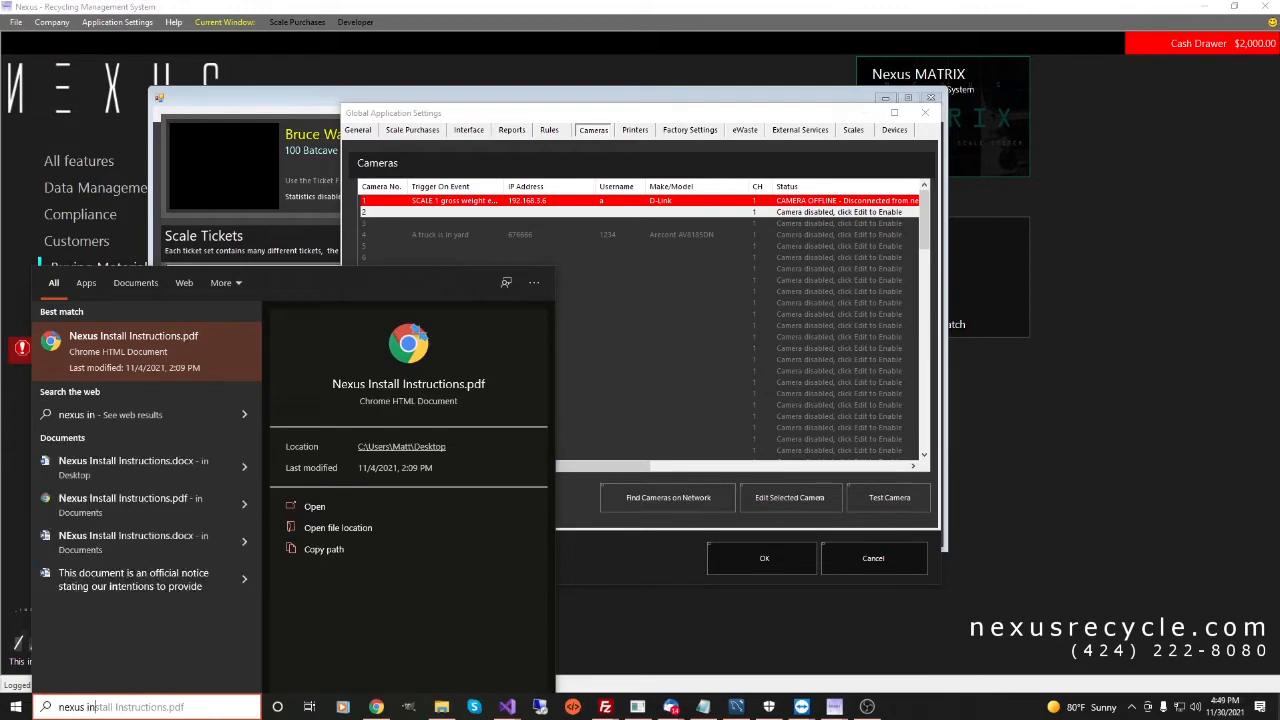
key("Return")
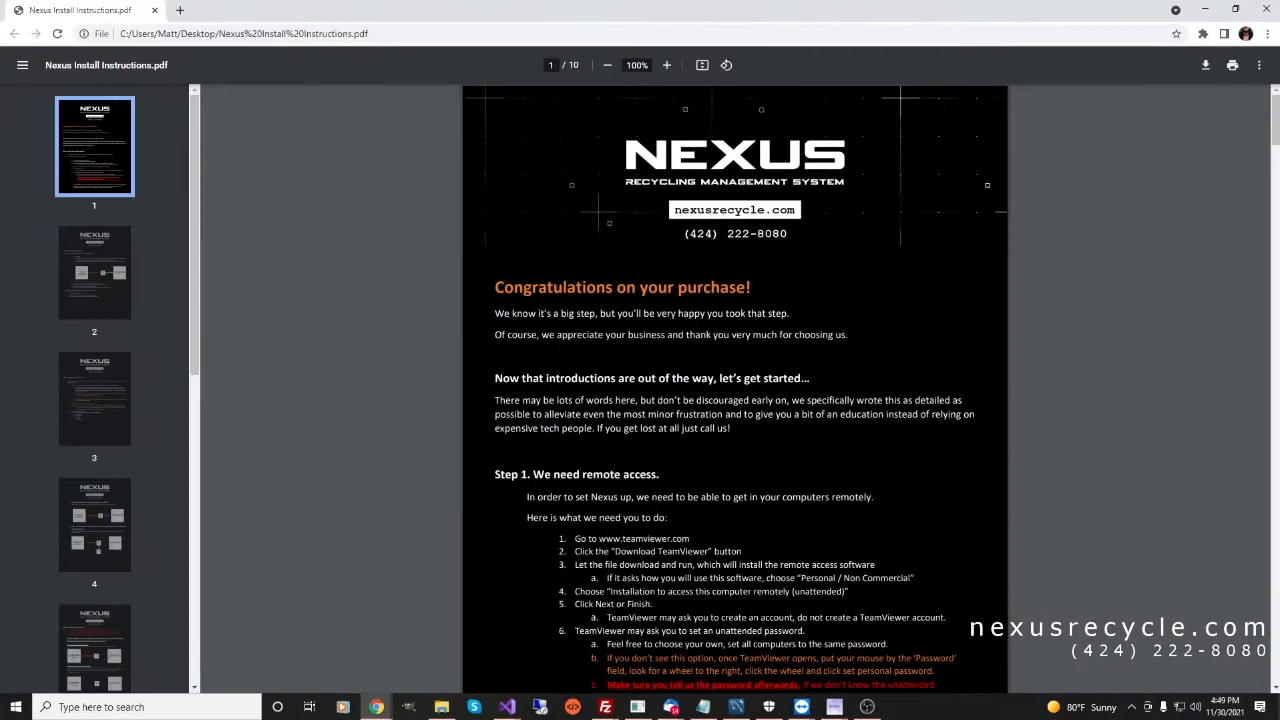
scroll(735, 390, "down", 20)
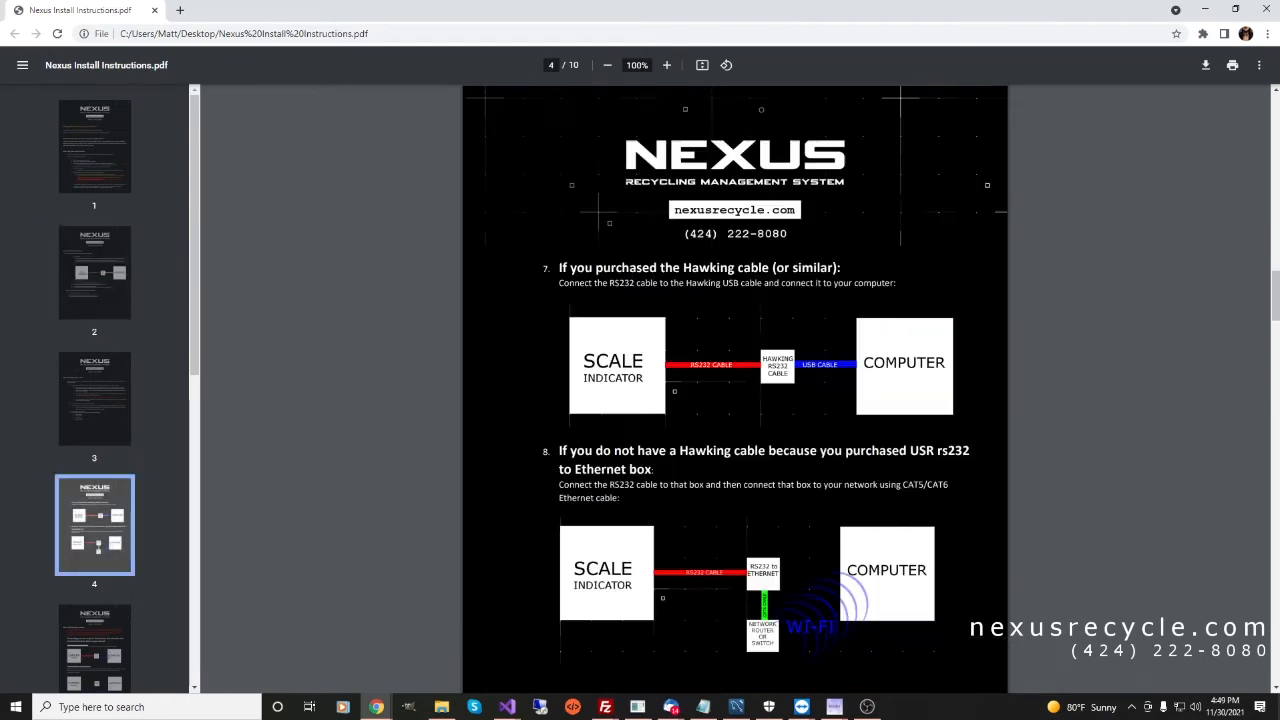
scroll(735, 390, "down", 9)
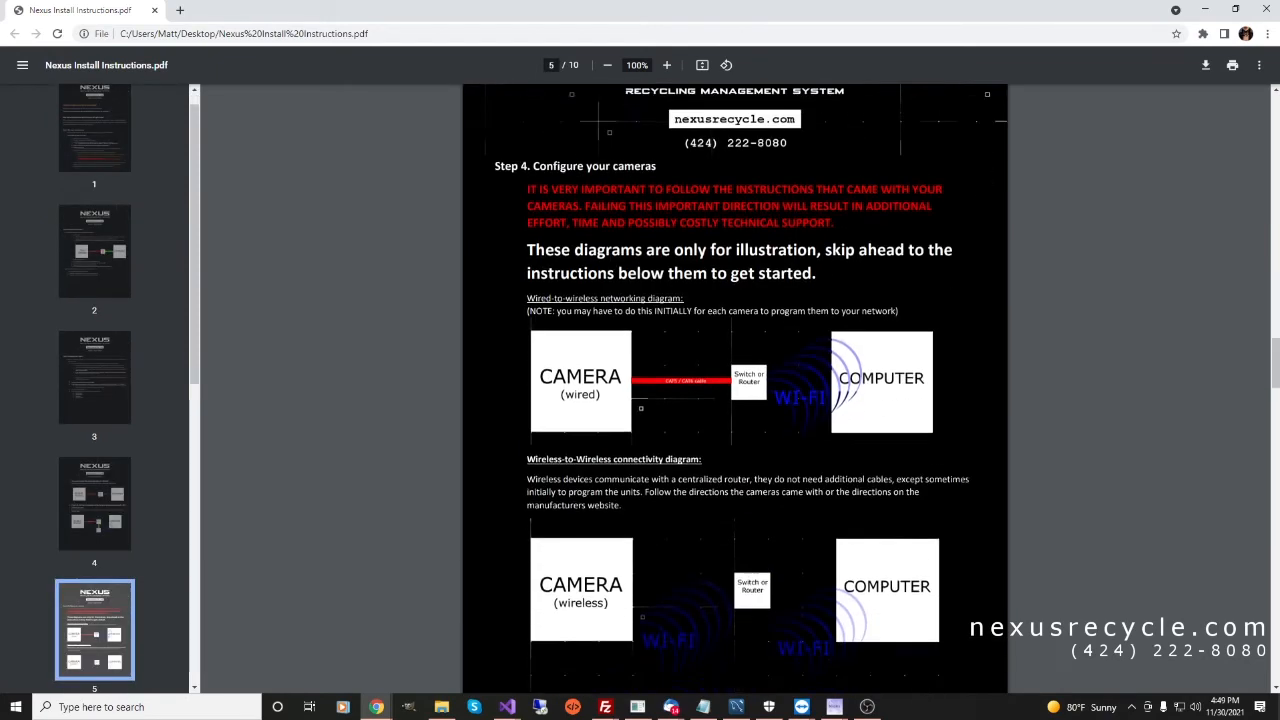
scroll(735, 390, "down", 6)
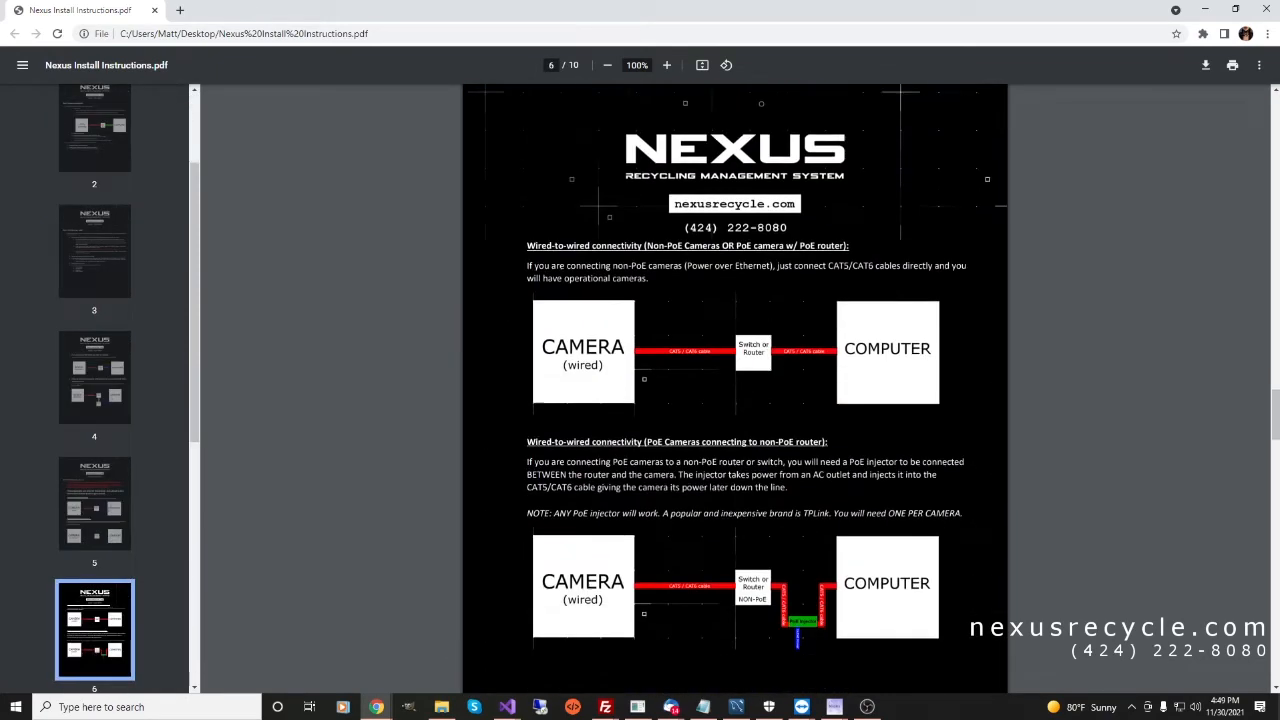
scroll(735, 390, "down", 1)
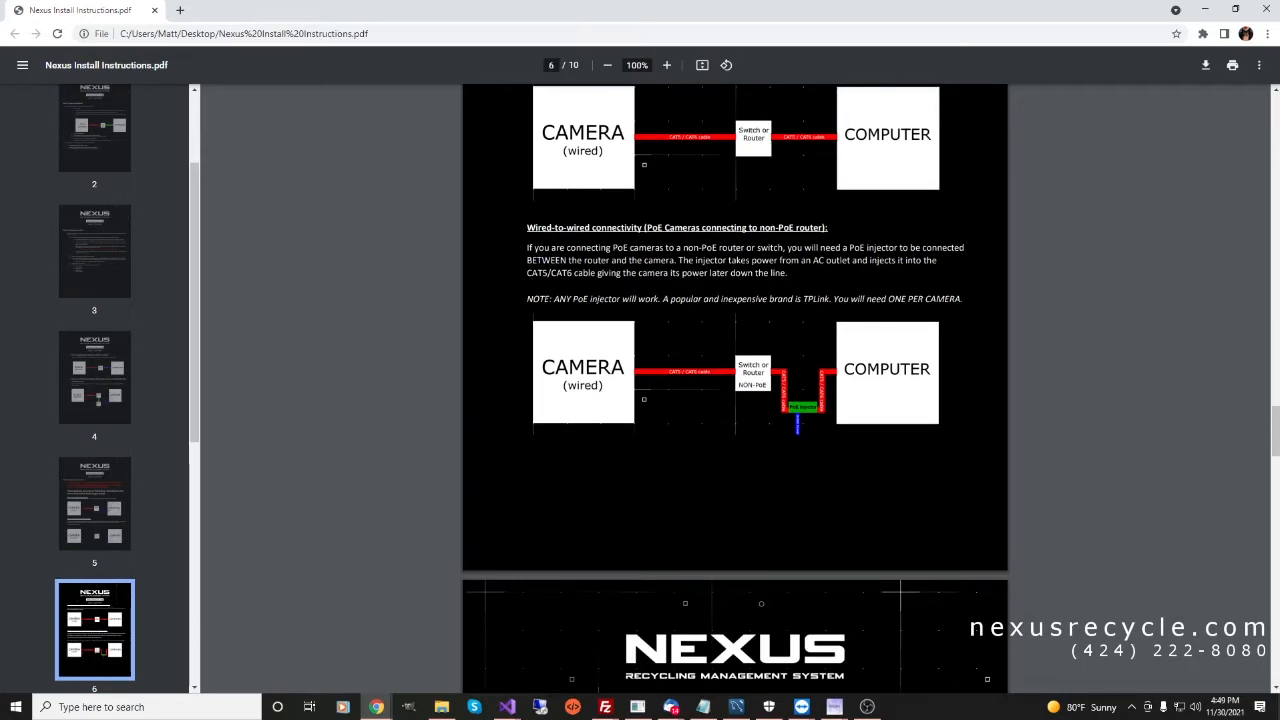
scroll(735, 390, "down", 12)
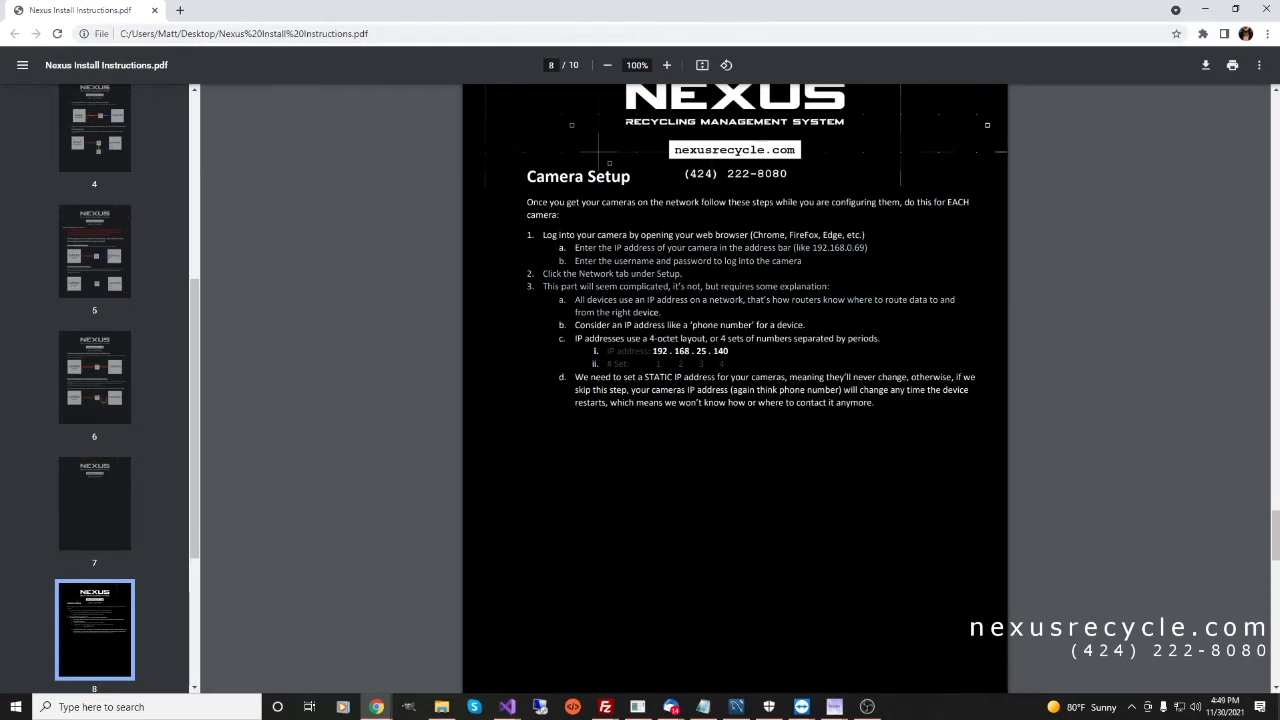
left_click(155, 10)
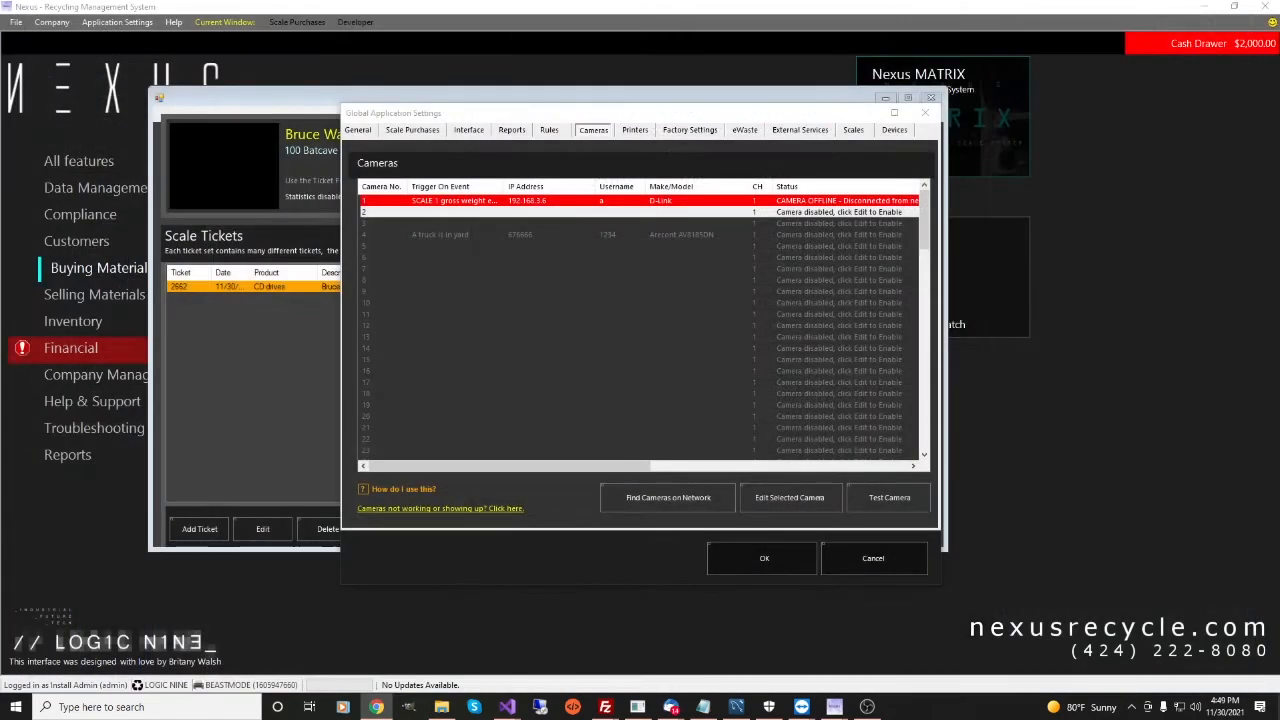
Examine the full status text and details of the cameras in the camera list.
left_click(560, 235)
left_click(560, 223)
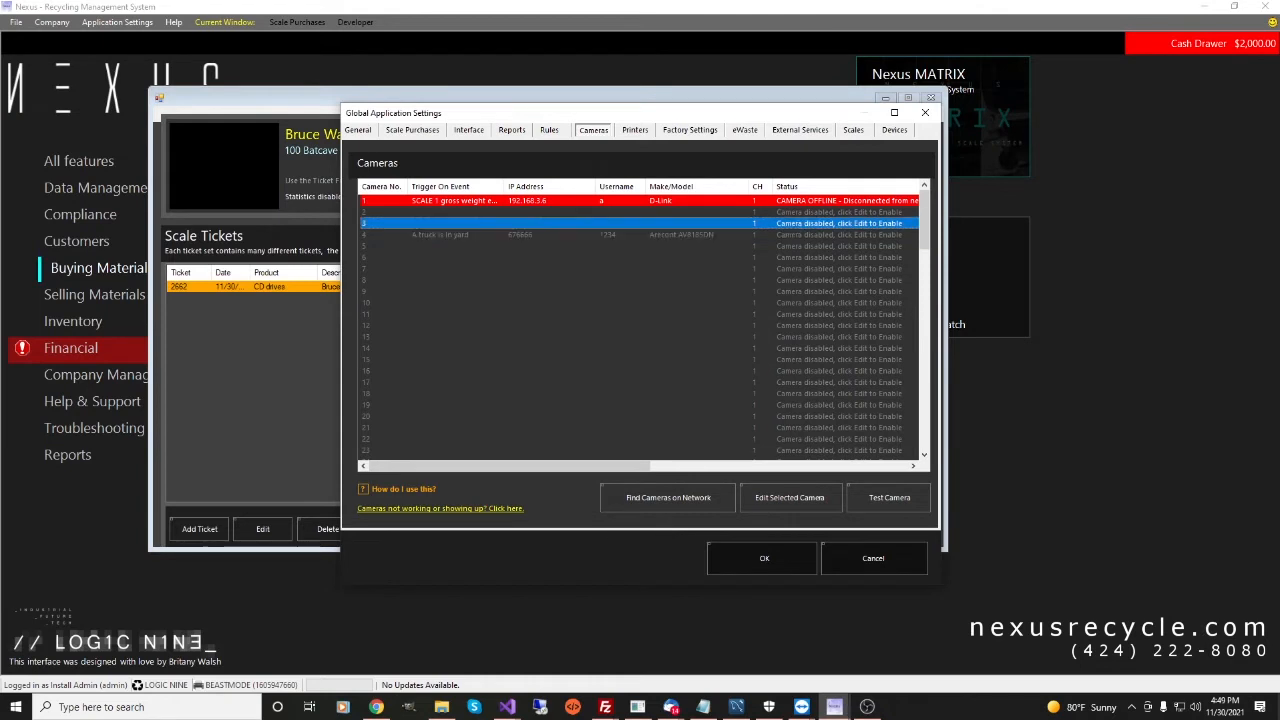
left_click_drag(540, 466, 700, 466)
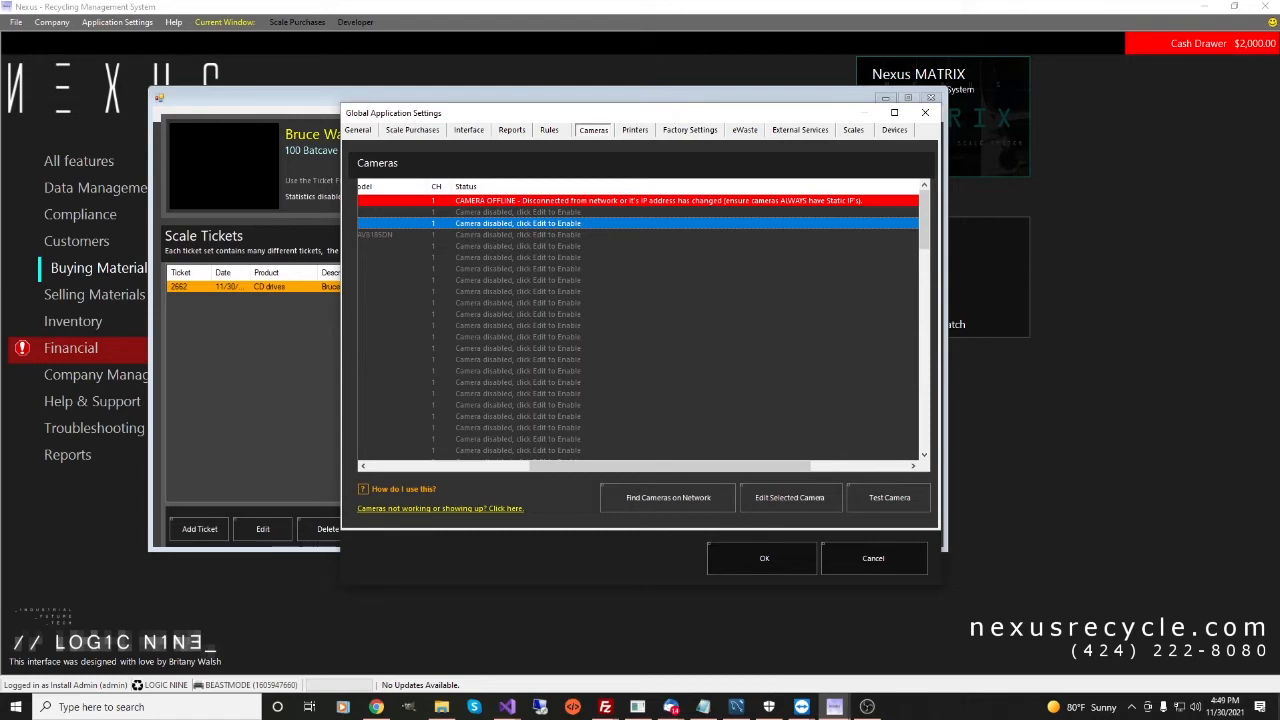
left_click(640, 201)
left_click(640, 235)
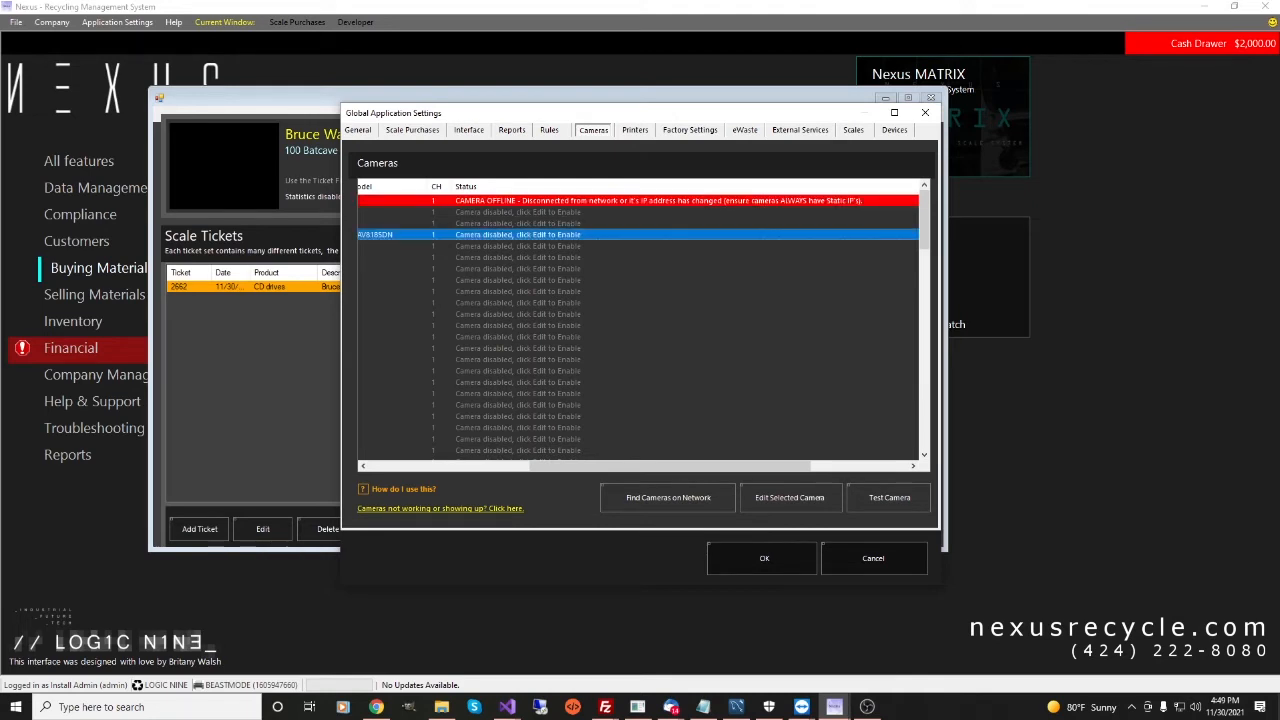
left_click_drag(640, 466, 480, 466)
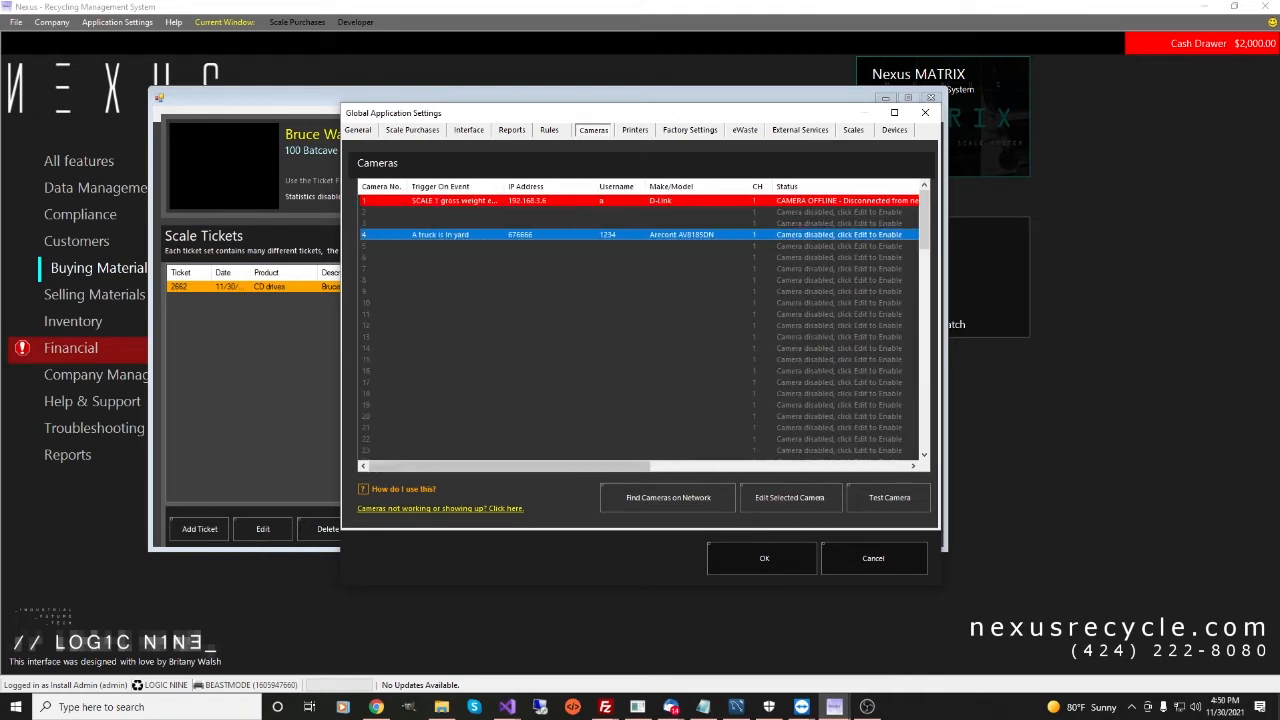
left_click(540, 269)
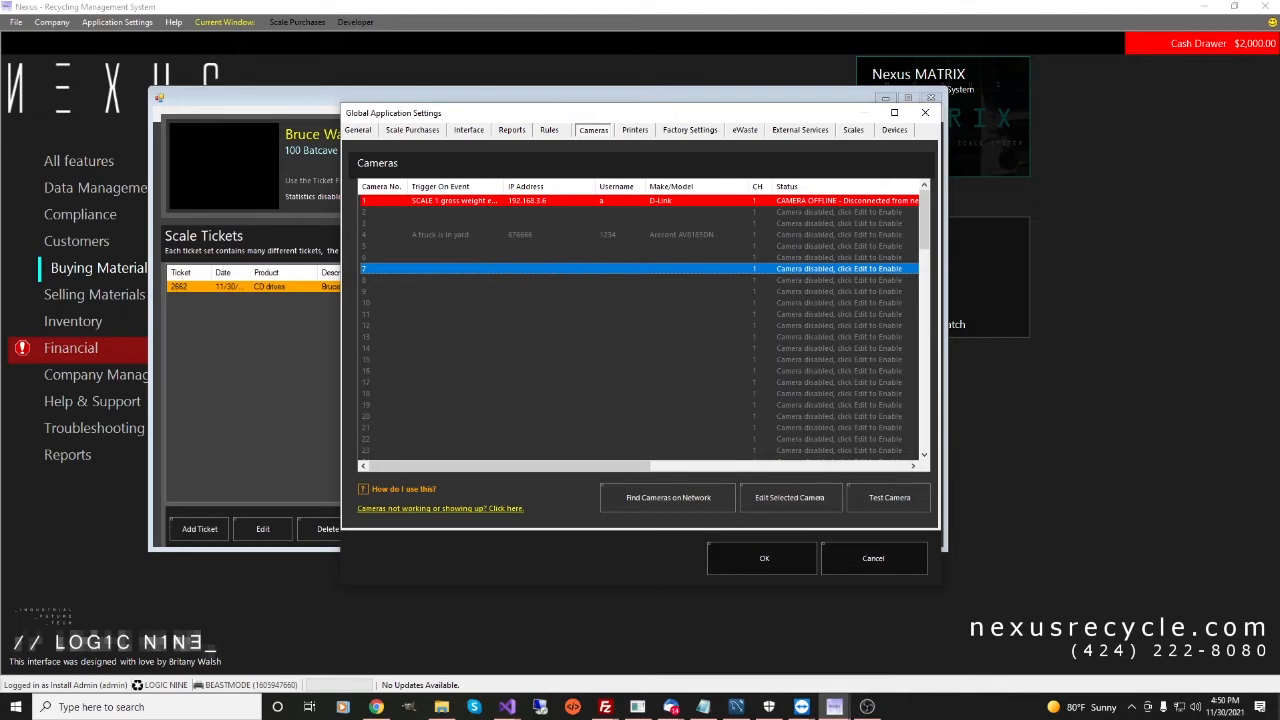
Open the camera troubleshooting guide, read through its diagnostic flowchart, and close the document.
left_click(440, 509)
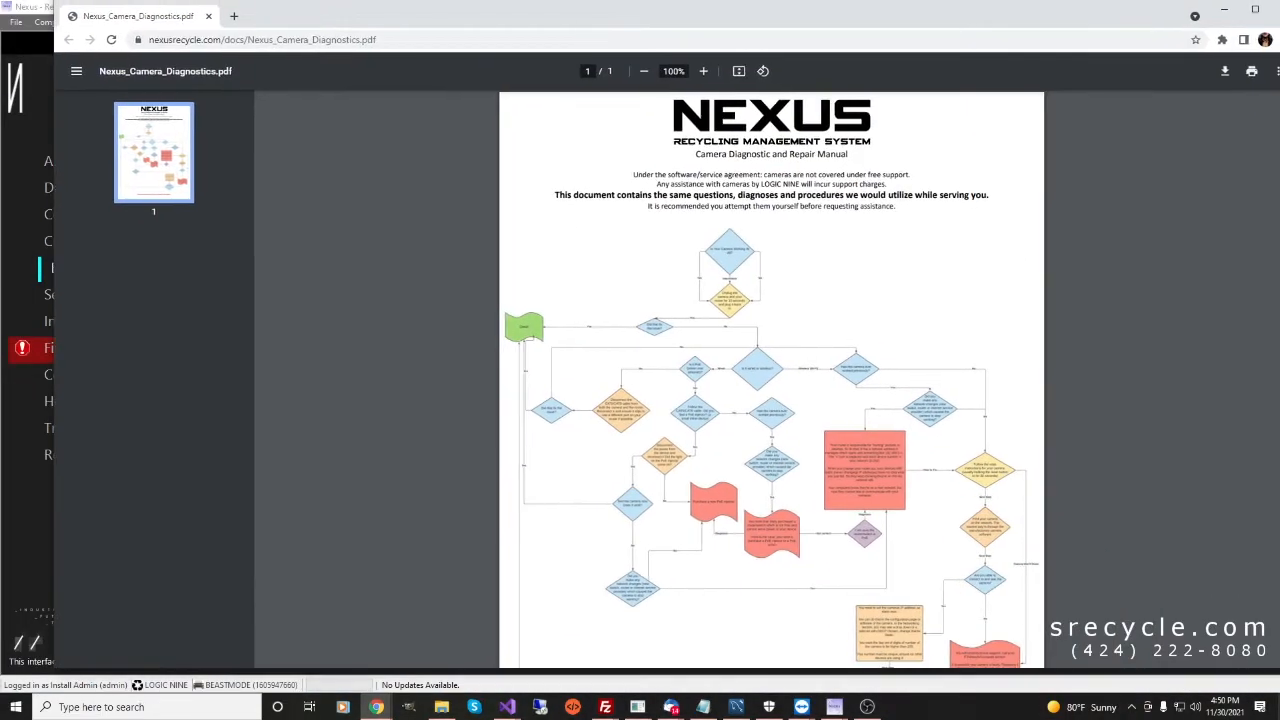
scroll(789, 229, "up", 6)
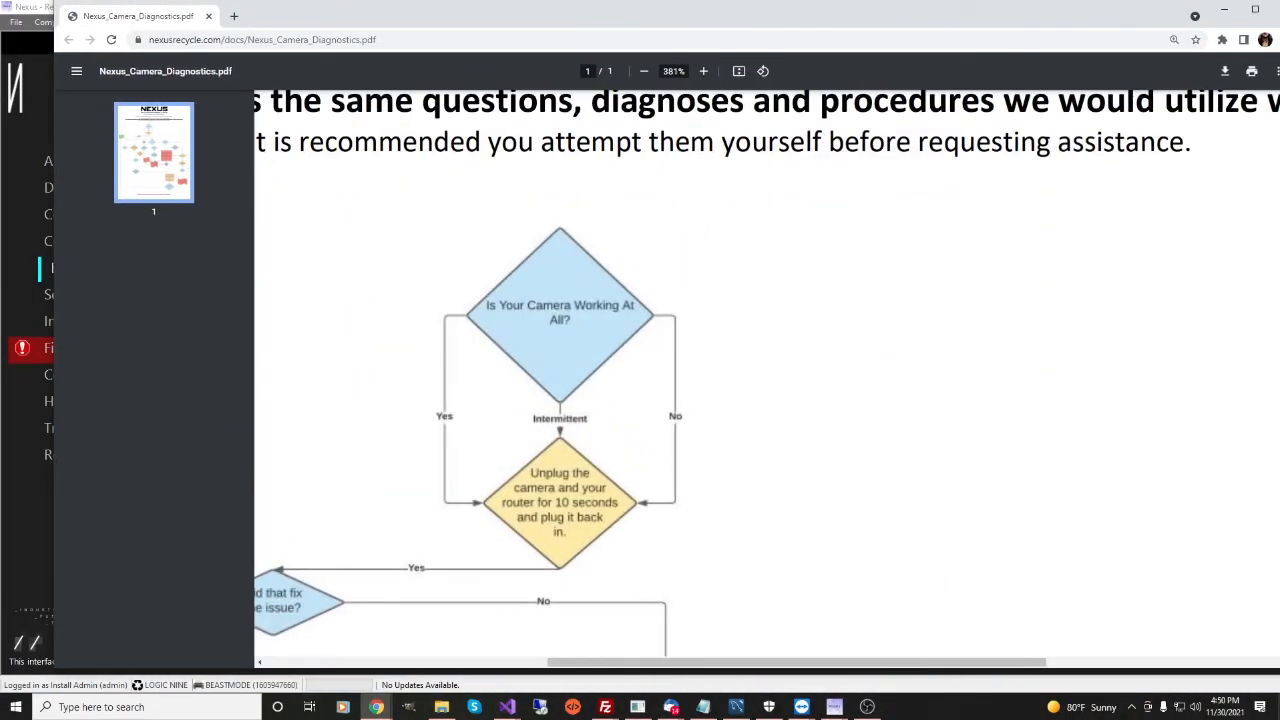
left_click_drag(715, 663, 622, 663)
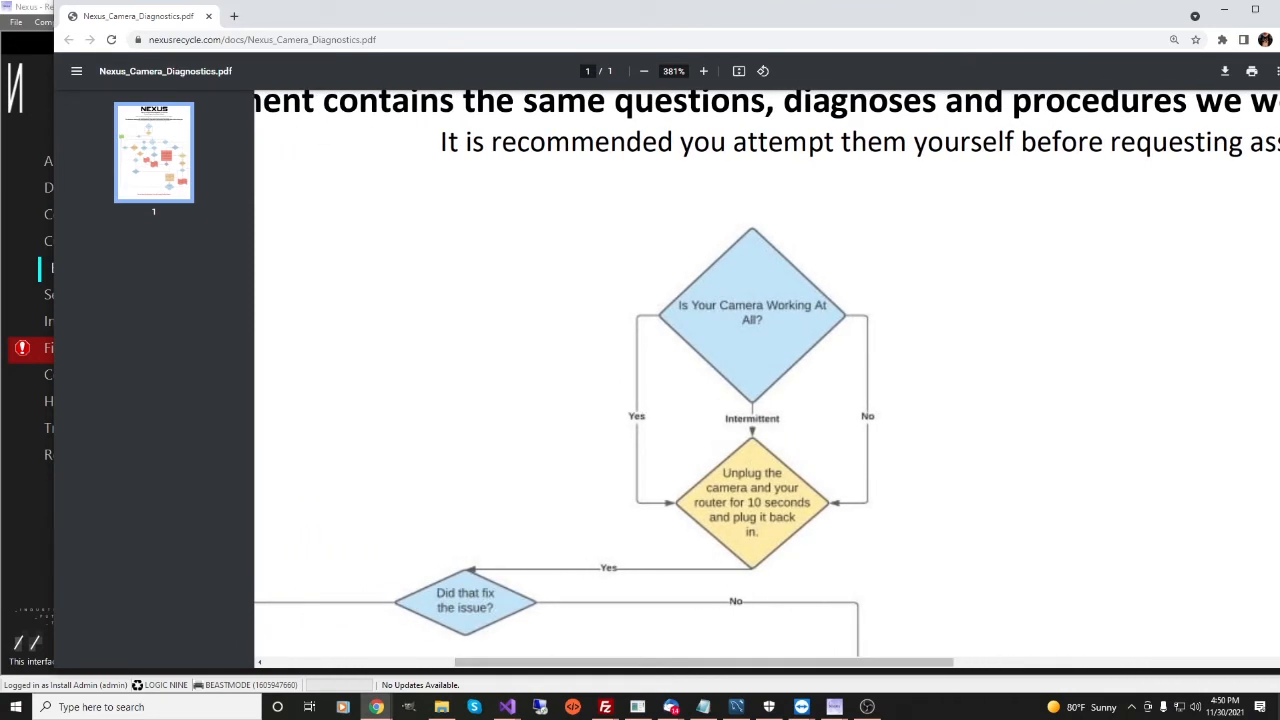
scroll(767, 374, "down", 3)
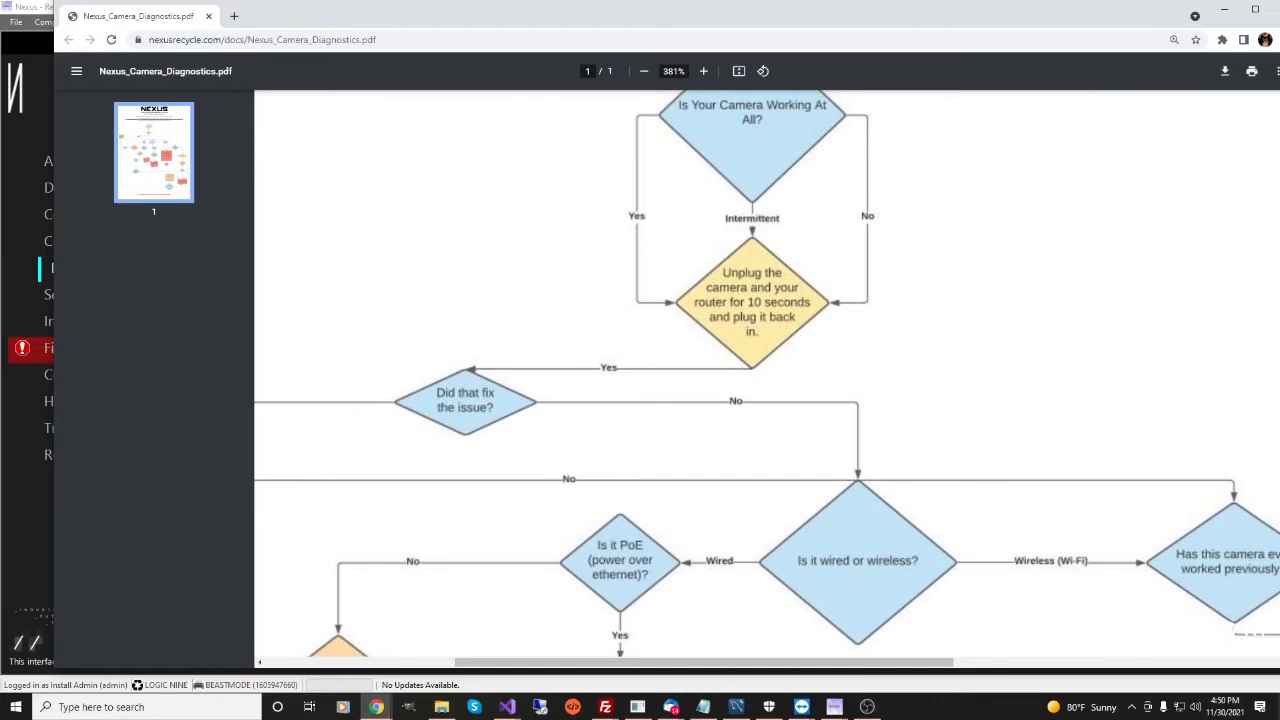
scroll(767, 374, "down", 3)
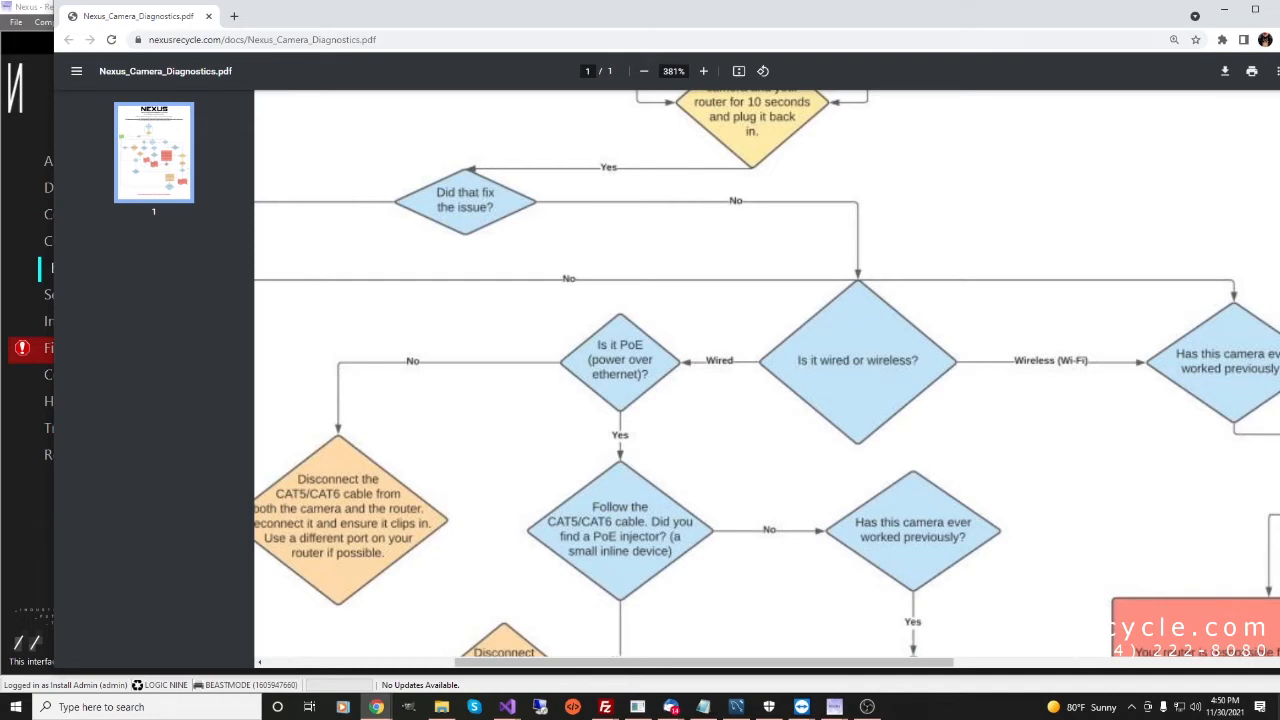
scroll(767, 374, "down", 9)
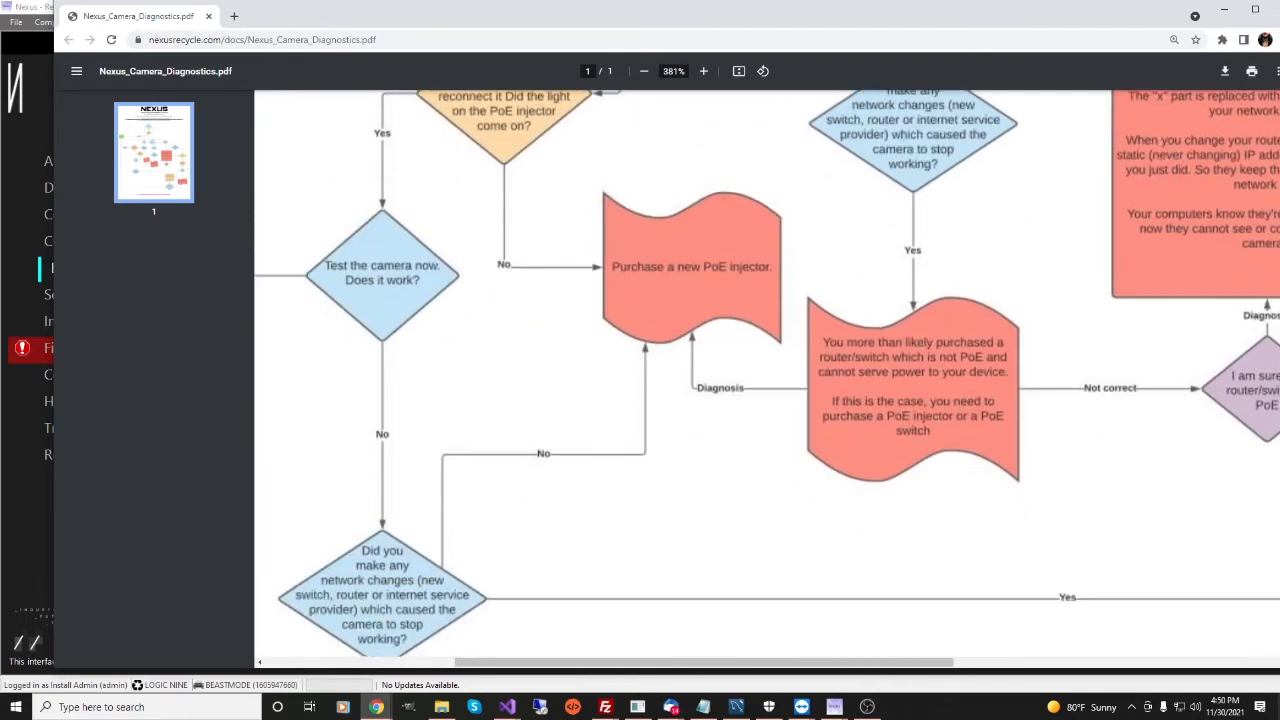
scroll(767, 374, "down", 5)
scroll(767, 374, "up", 3)
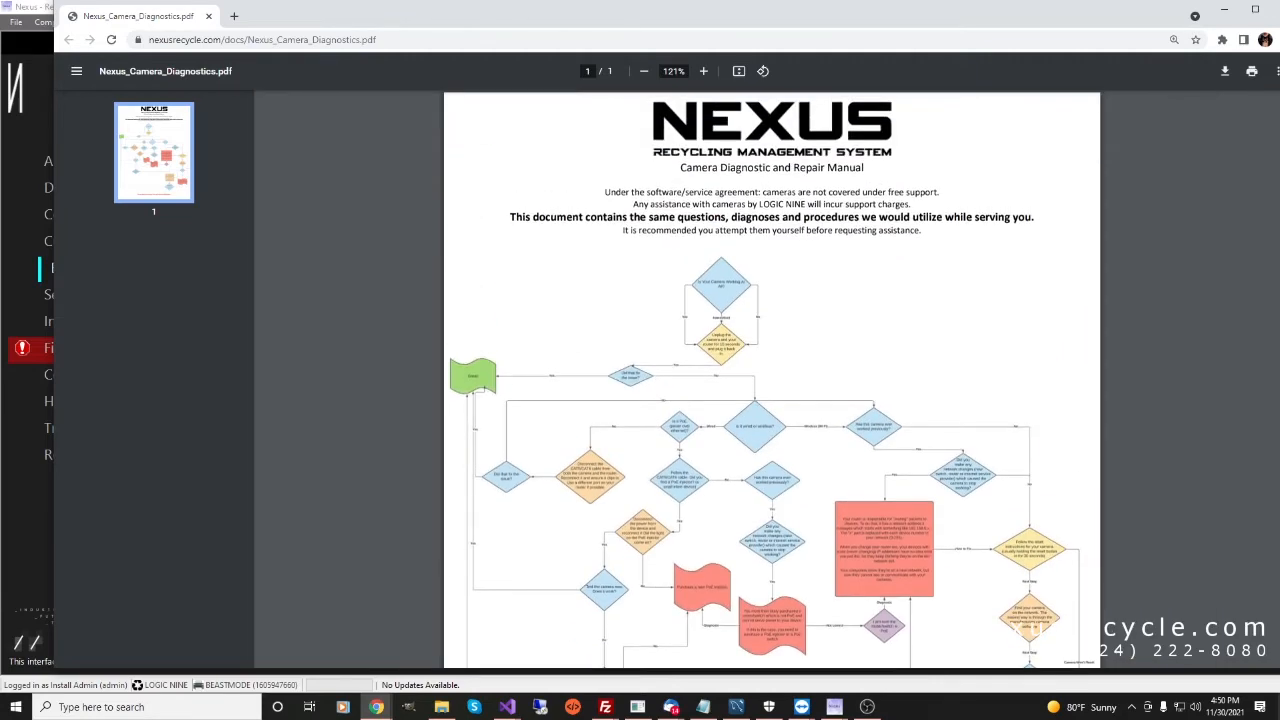
left_click(208, 16)
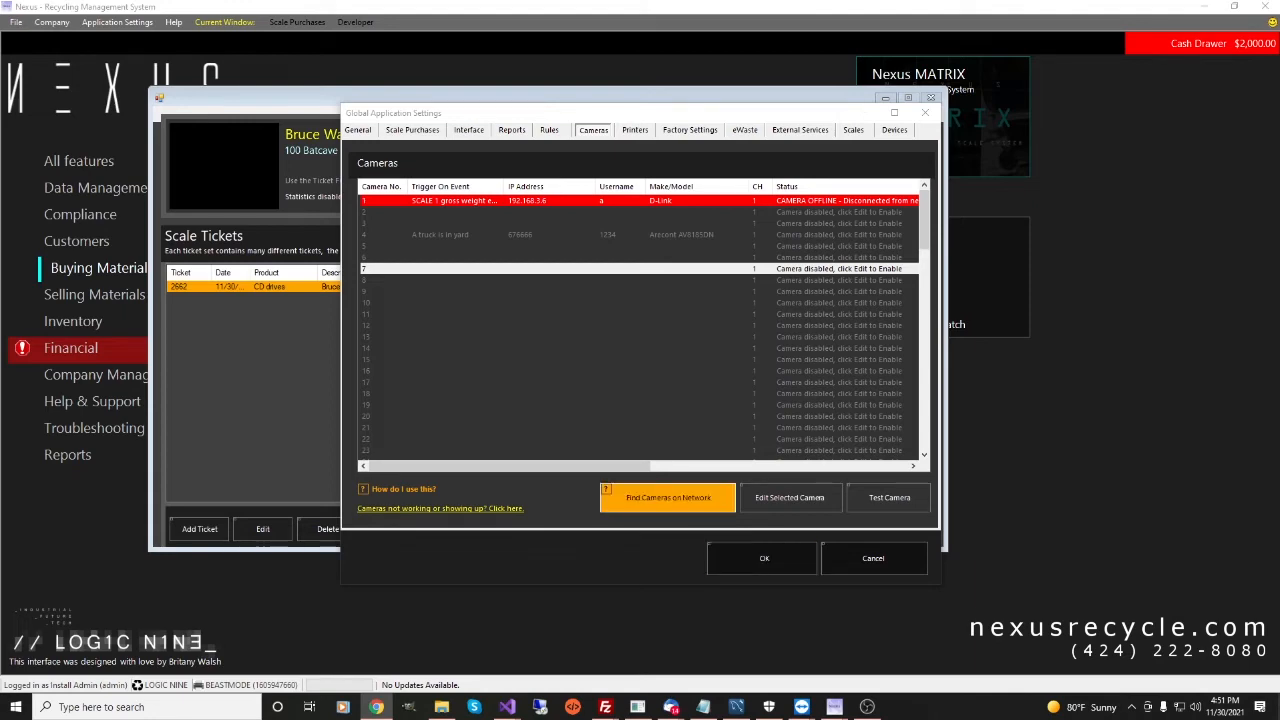
Scan the network for cameras and arrange the scanner window beside the Global Application Settings window.
left_click(668, 497)
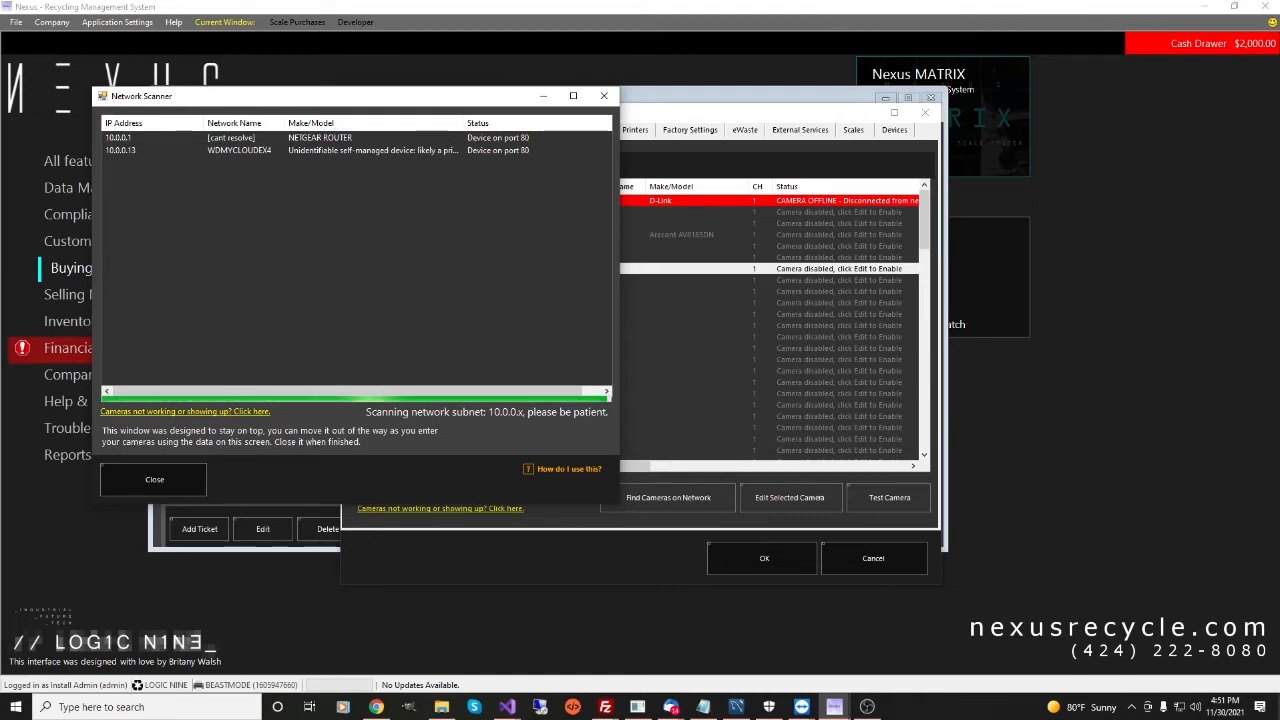
left_click(356, 150)
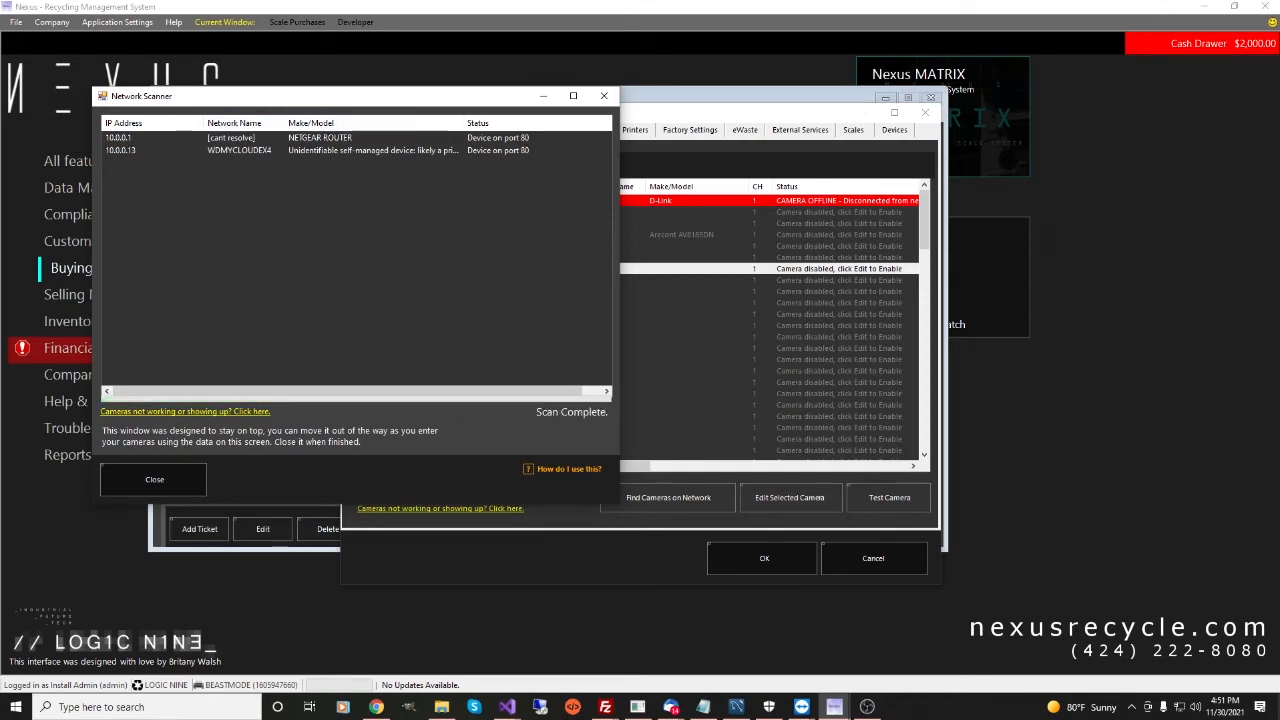
left_click_drag(257, 96, 913, 113)
left_click_drag(695, 114, 377, 78)
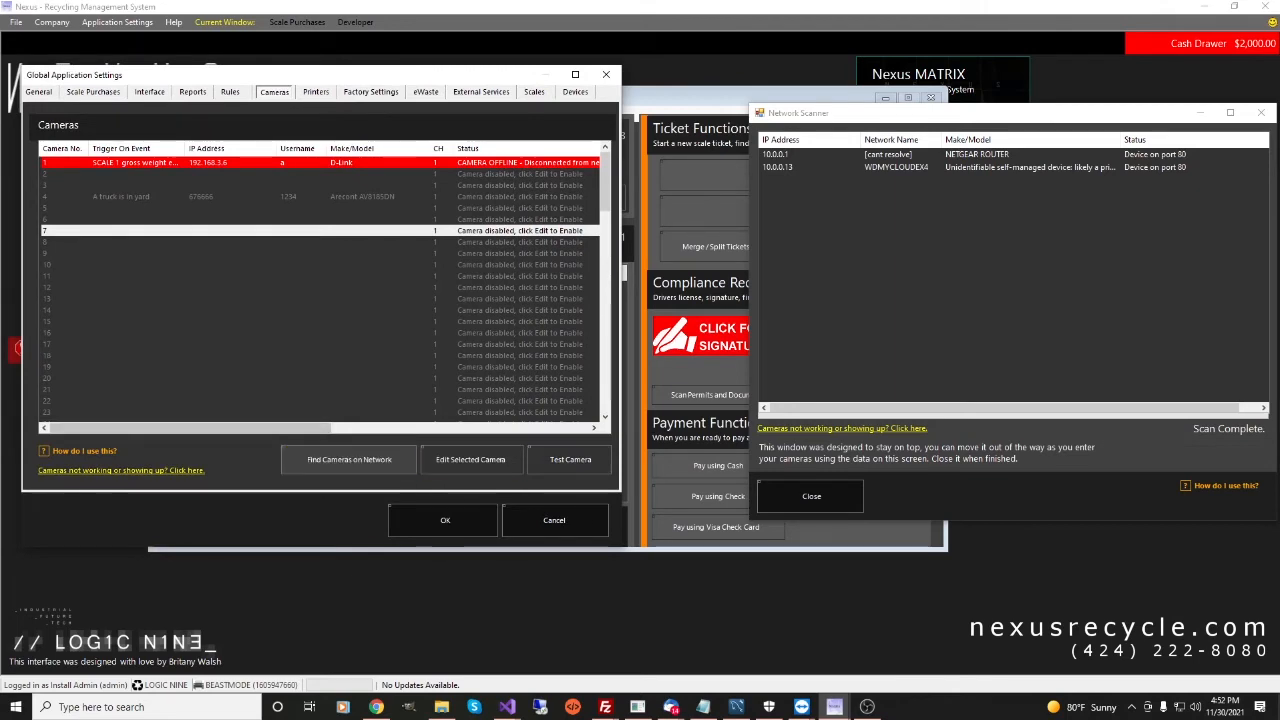
Enable camera 2 for taking images and set its trigger event to Gross weight entered.
left_click(250, 185)
left_click(250, 174)
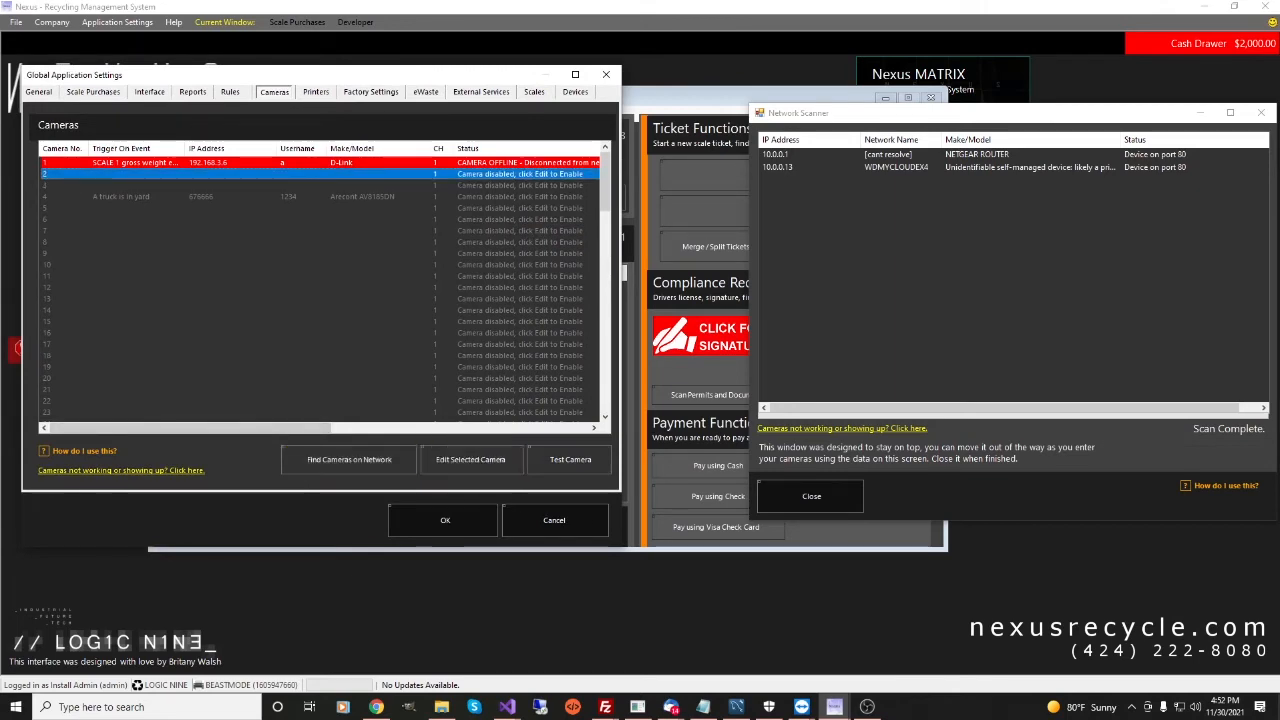
left_click(470, 459)
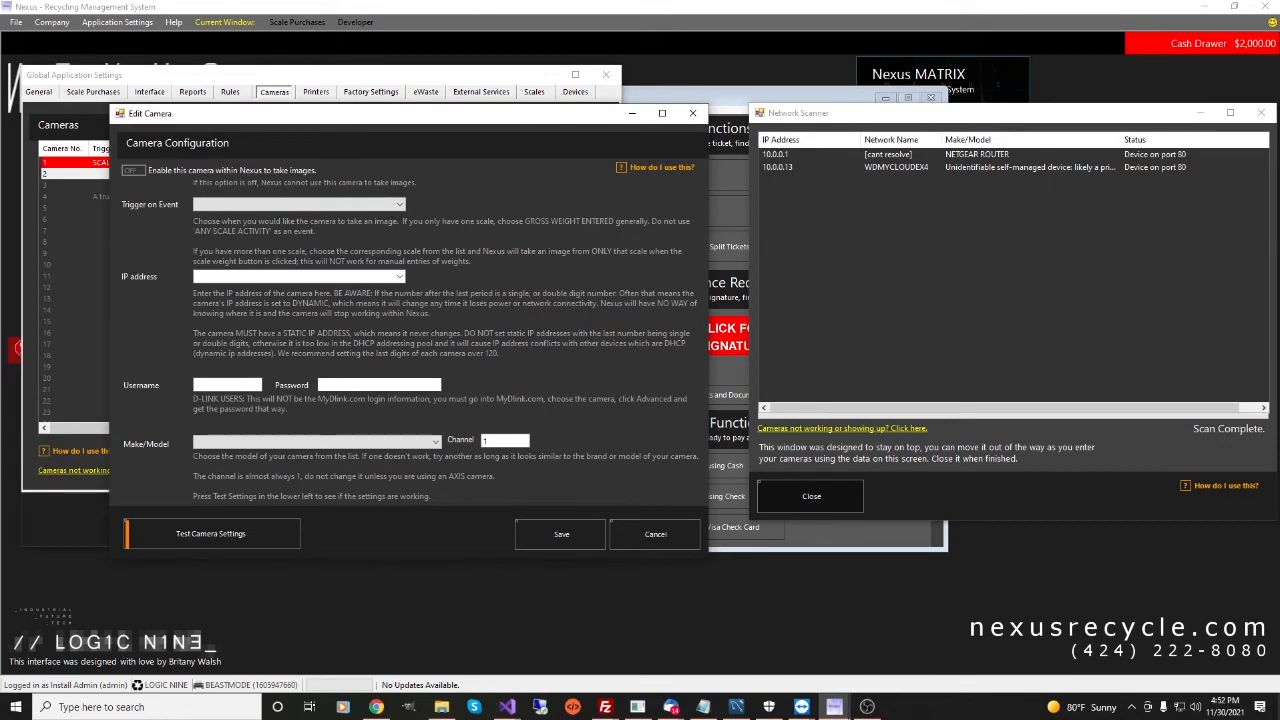
left_click_drag(293, 116, 222, 99)
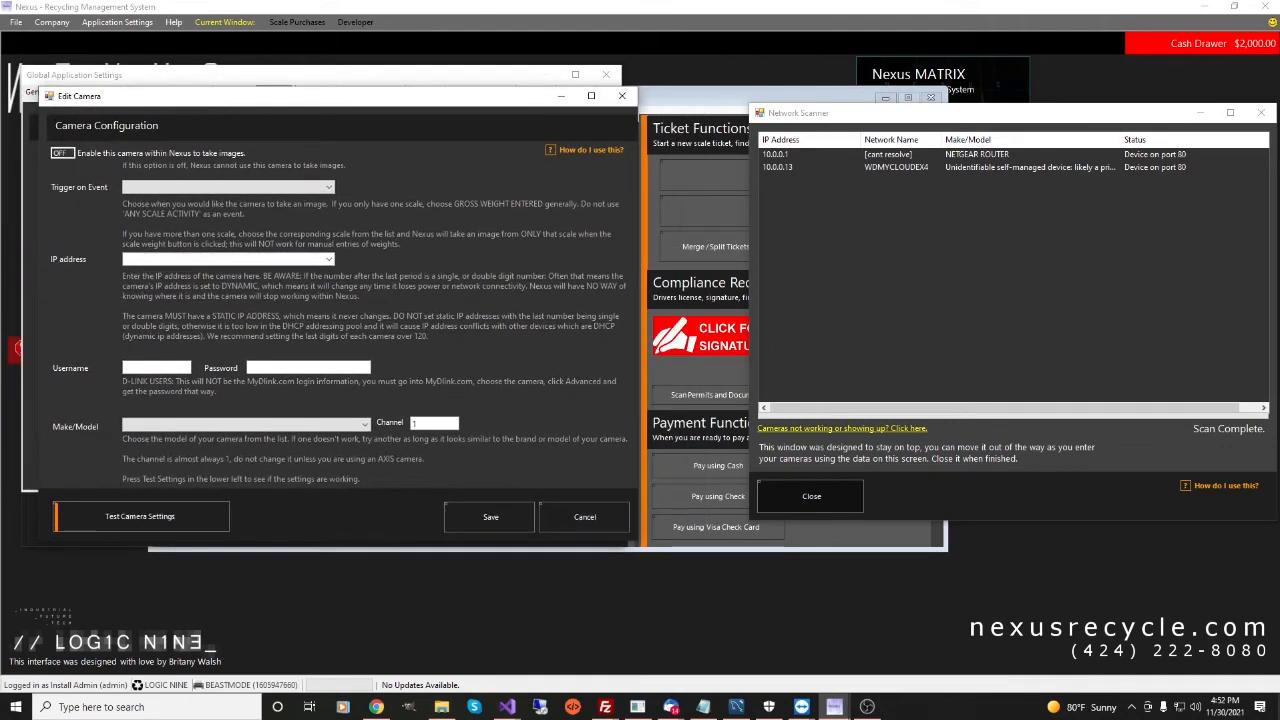
left_click(63, 153)
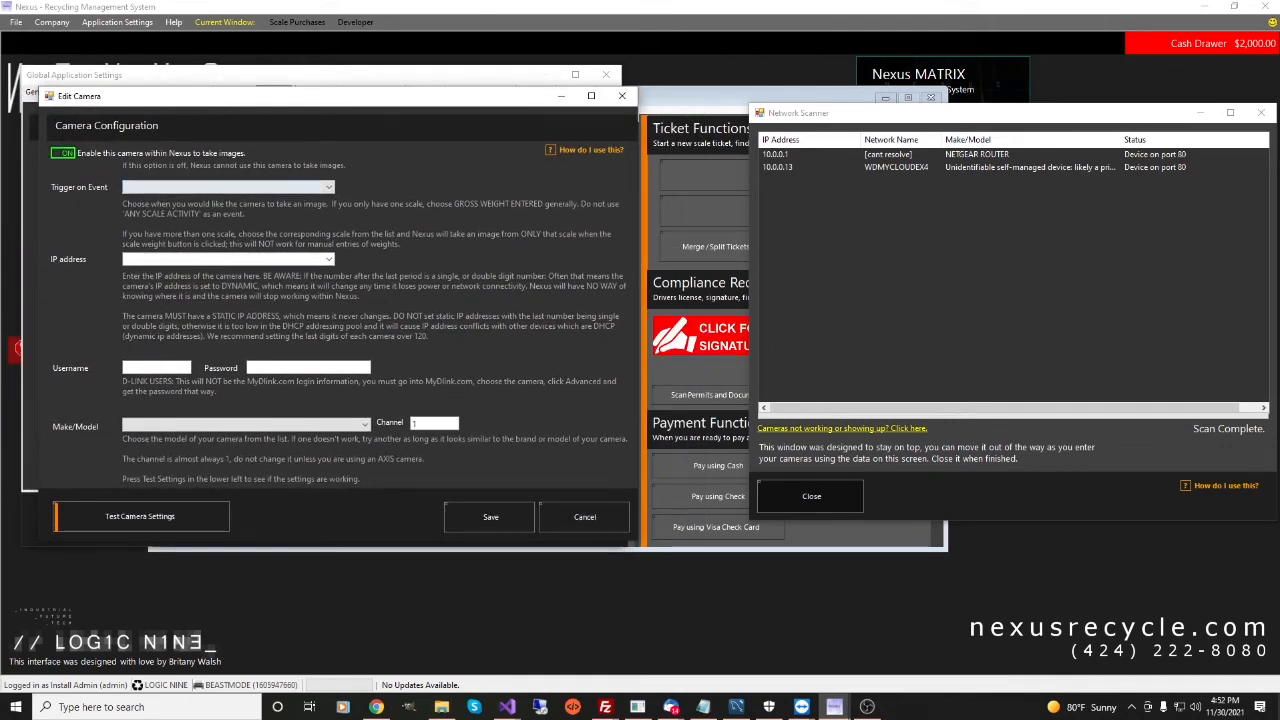
left_click(228, 187)
left_click_drag(329, 239, 329, 221)
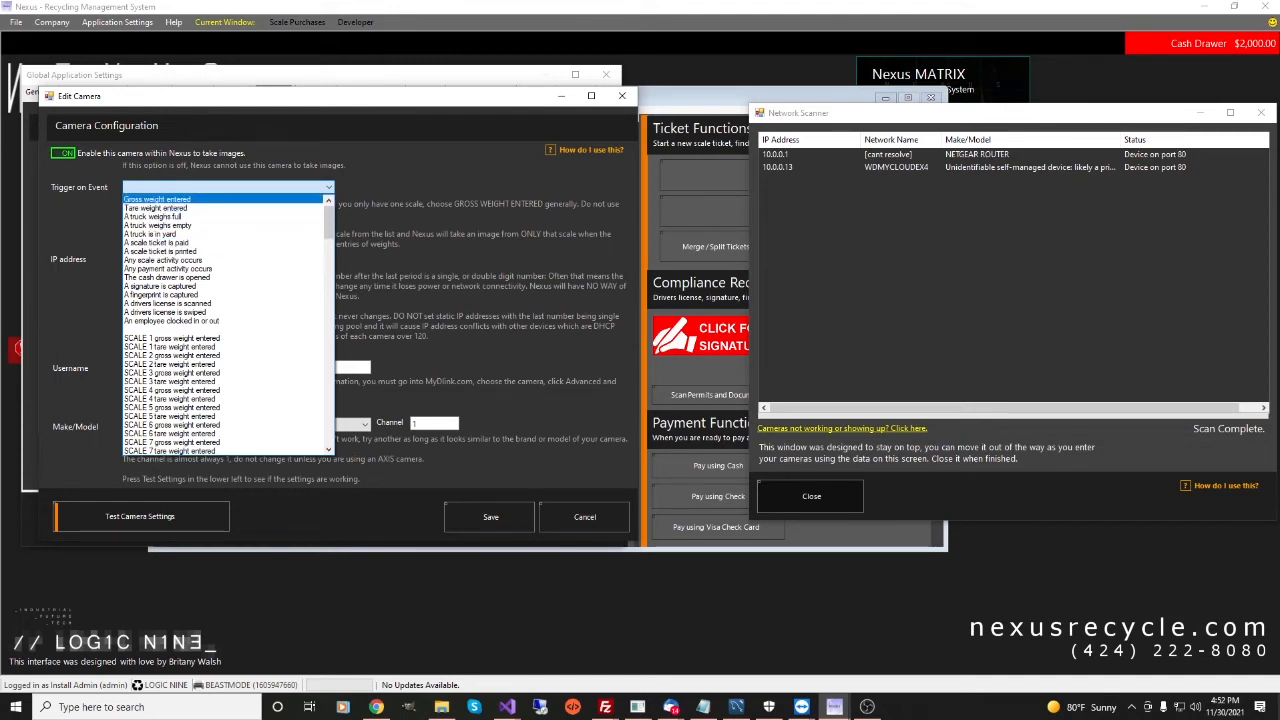
left_click(170, 199)
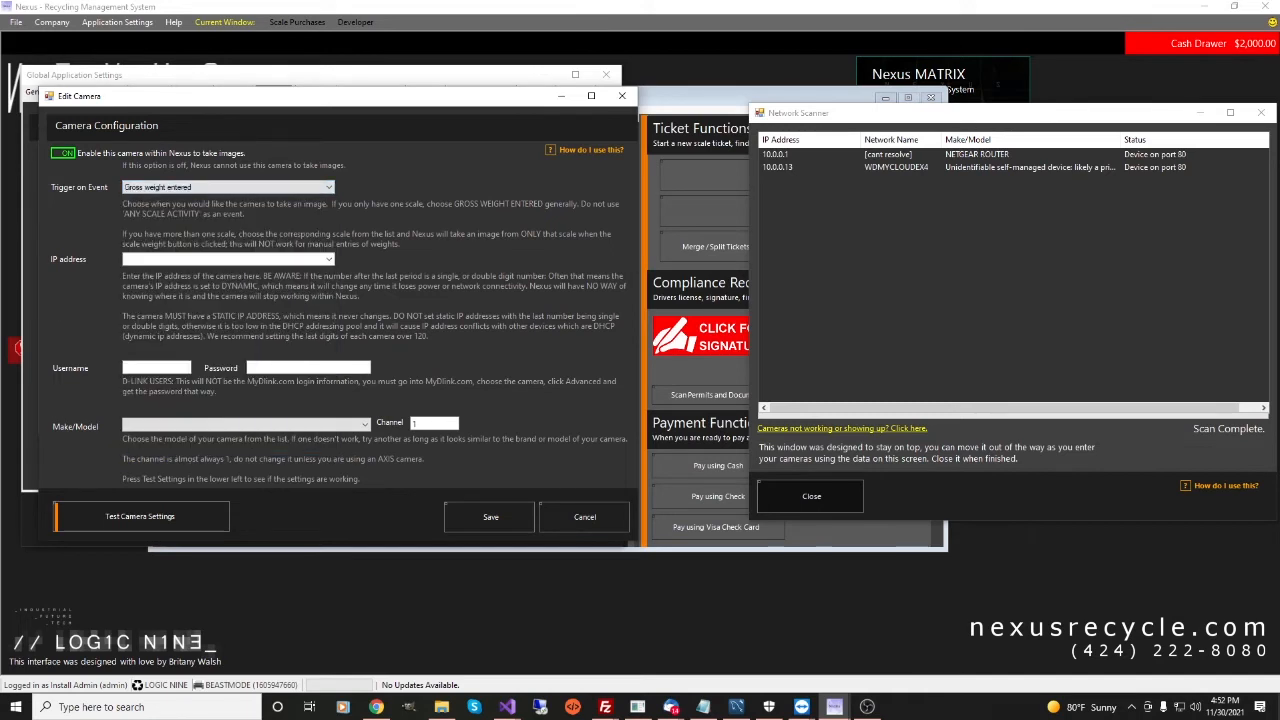
Try SCALE 1 gross weight entered as camera 2's trigger event, and return it to Gross weight entered.
left_click(228, 187)
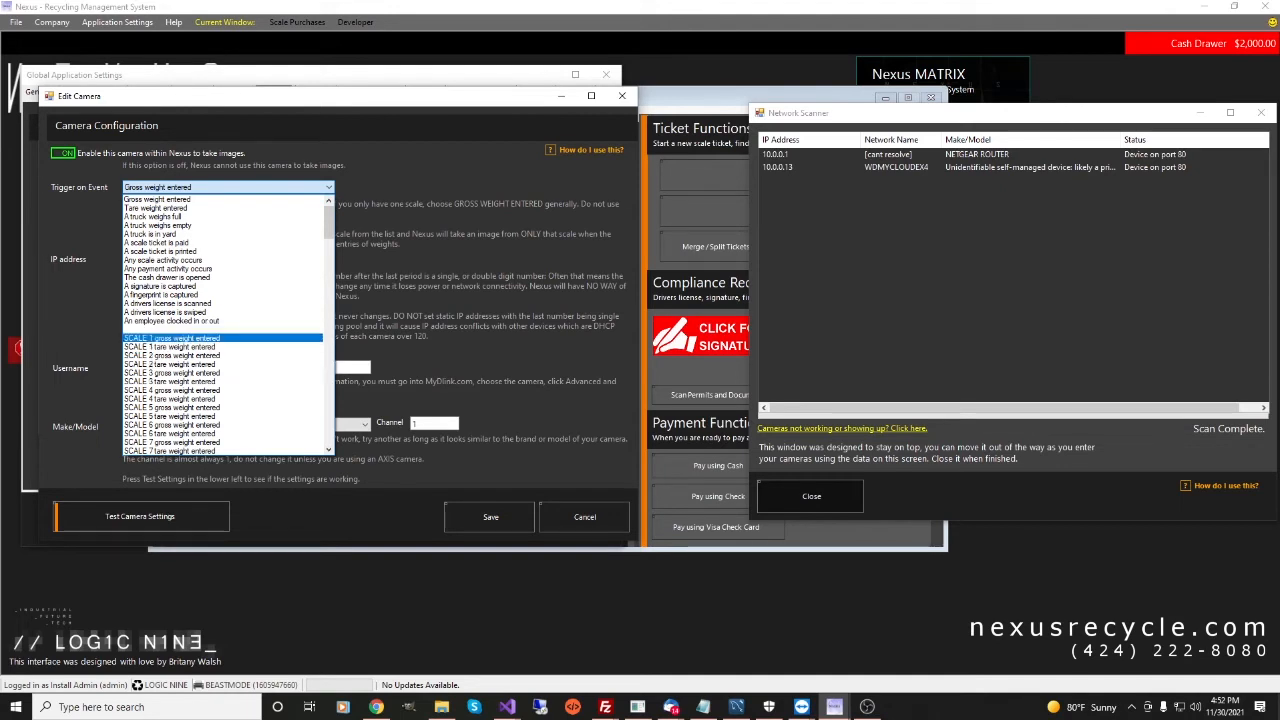
left_click(172, 338)
left_click(328, 187)
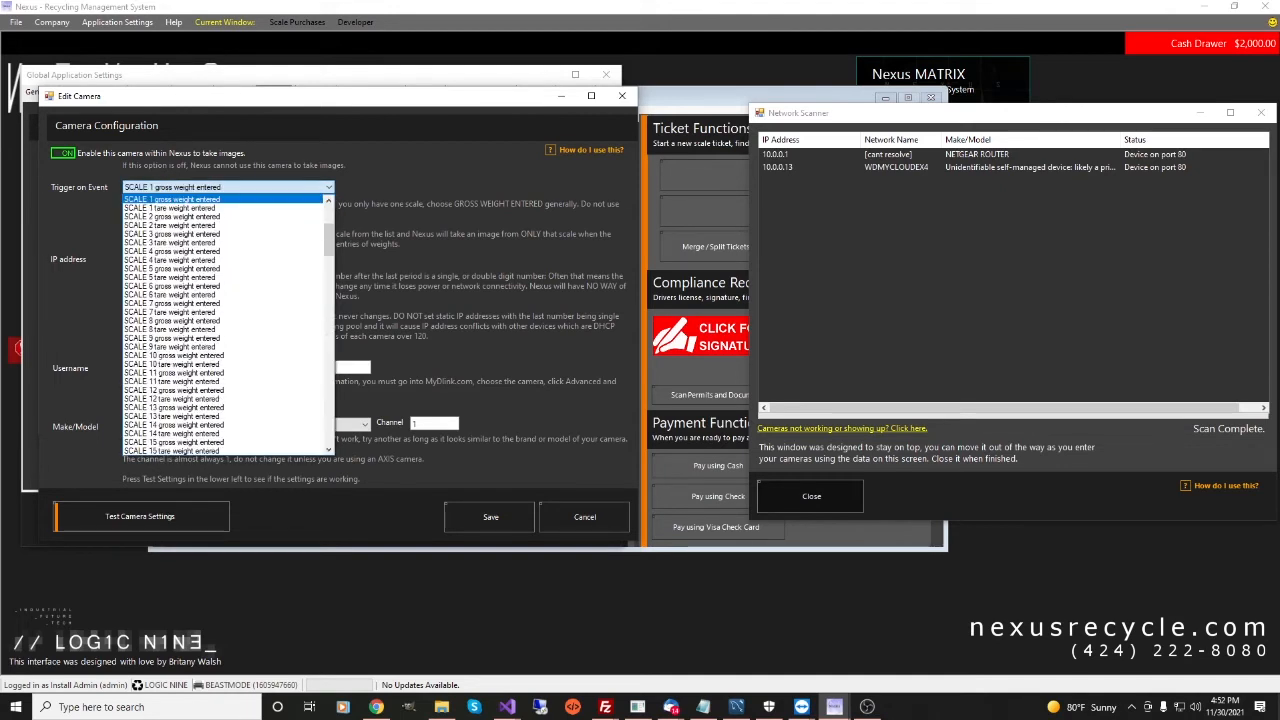
left_click_drag(329, 238, 329, 212)
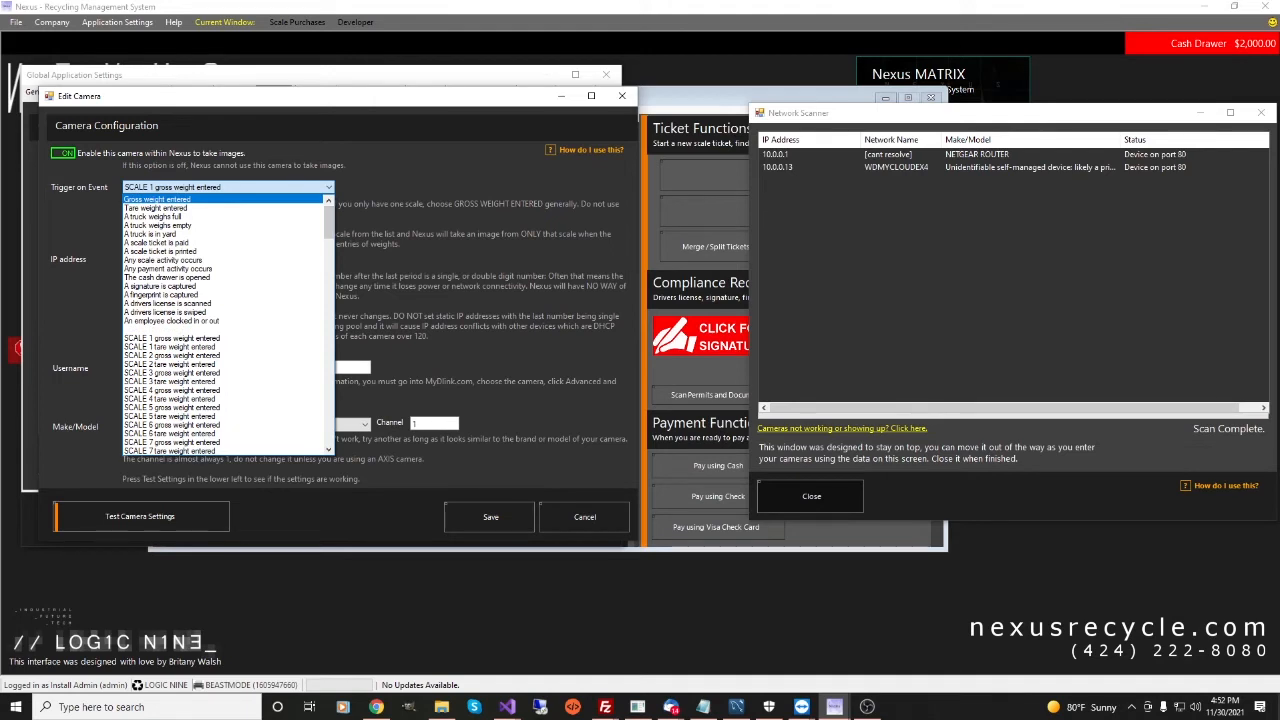
left_click(170, 199)
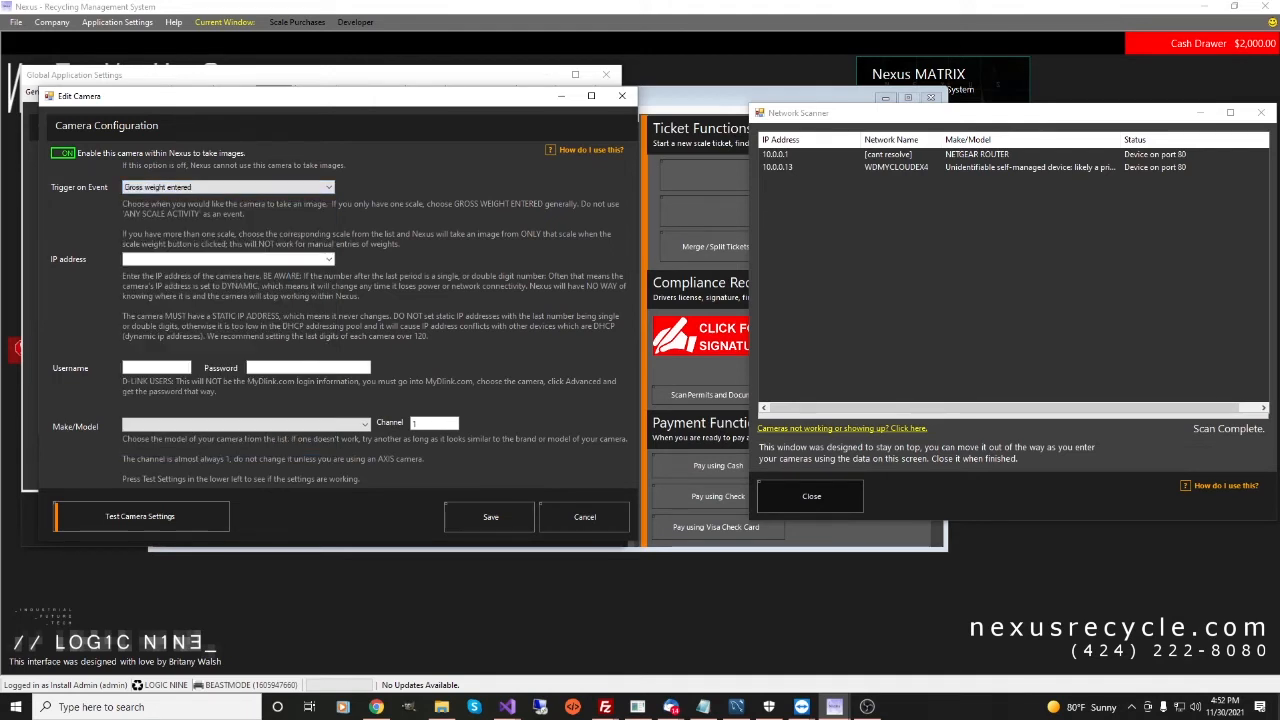
Enter IP address 10.0.0.13 for camera 2, with the username admin and the camera's password.
left_click(222, 259)
type("10.0.0.13")
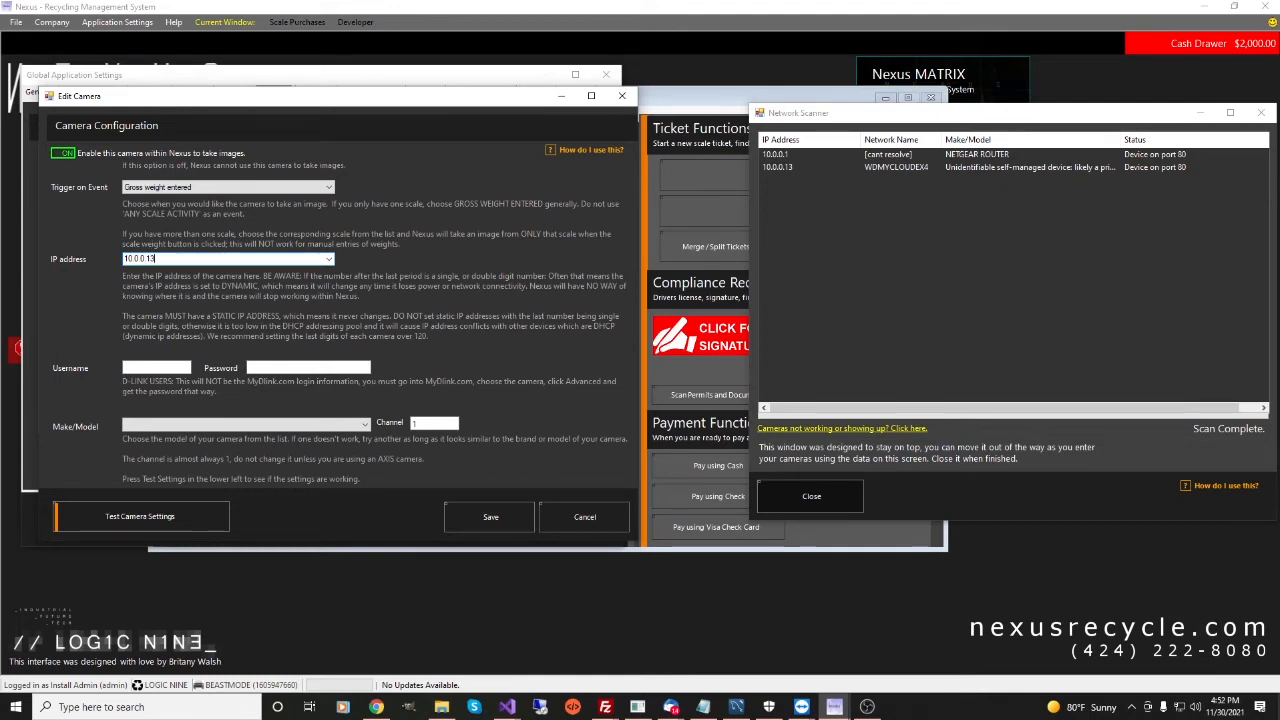
left_click(156, 368)
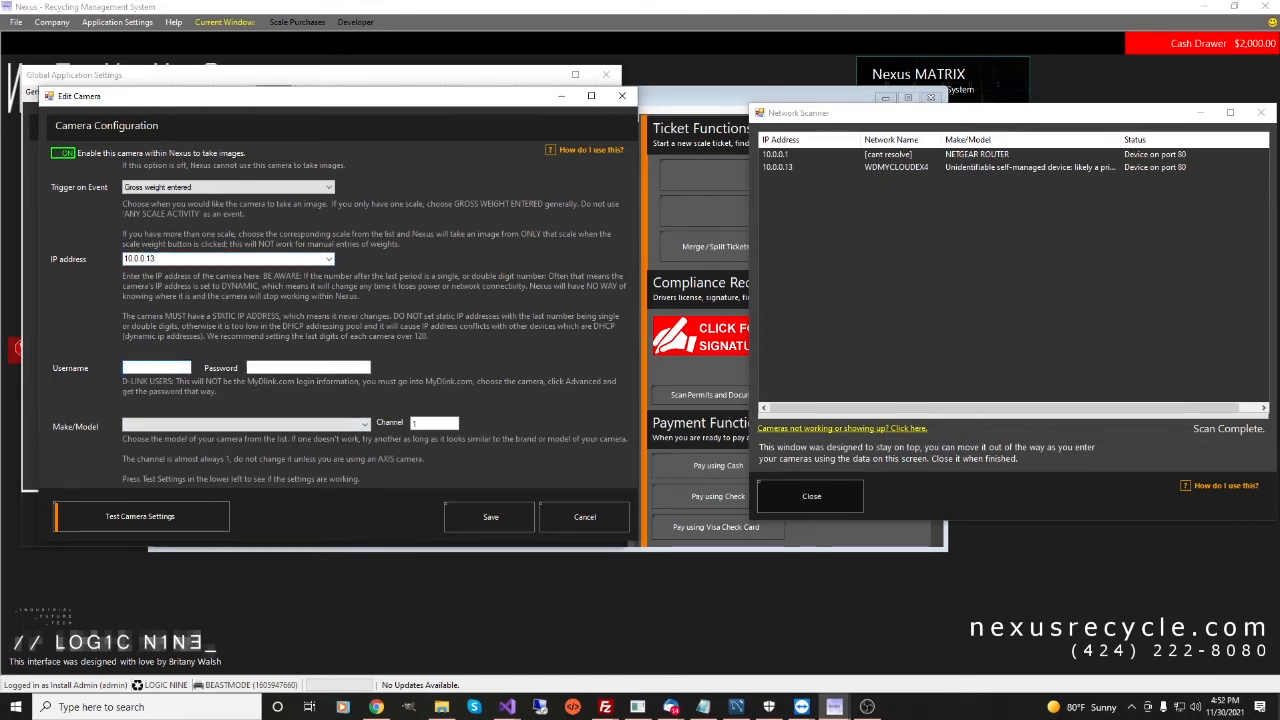
type("admin")
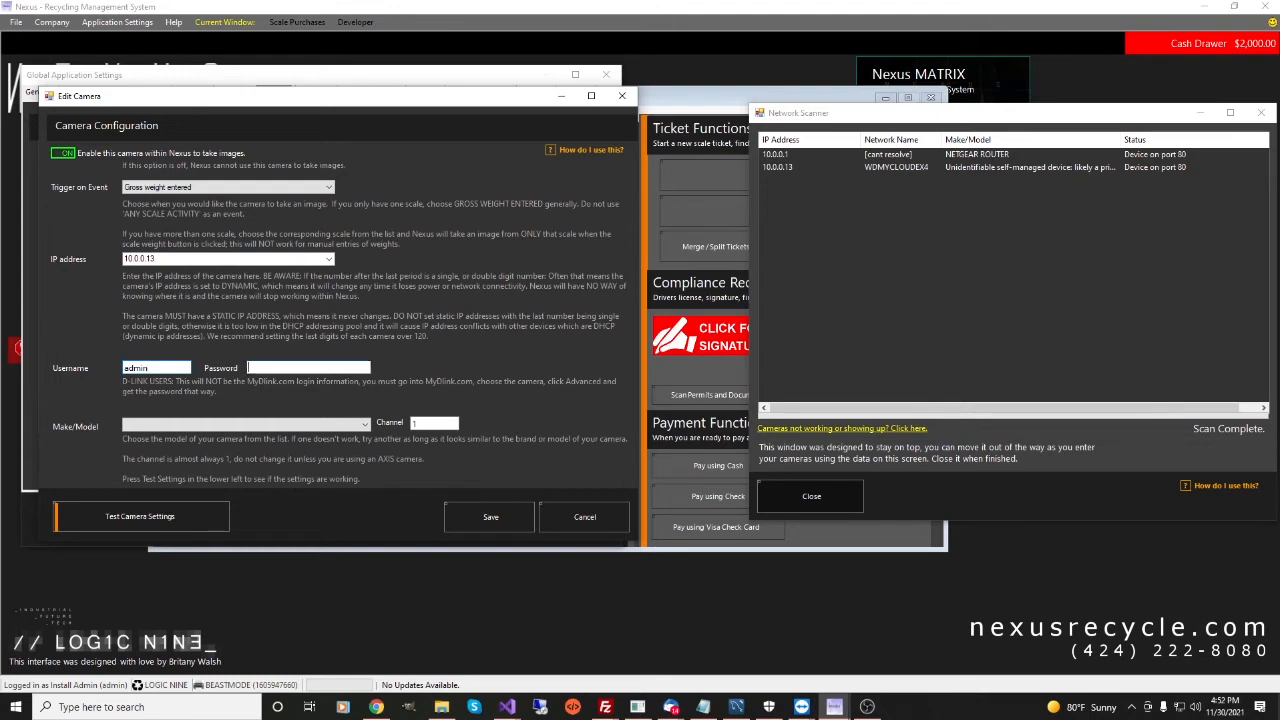
left_click(308, 368)
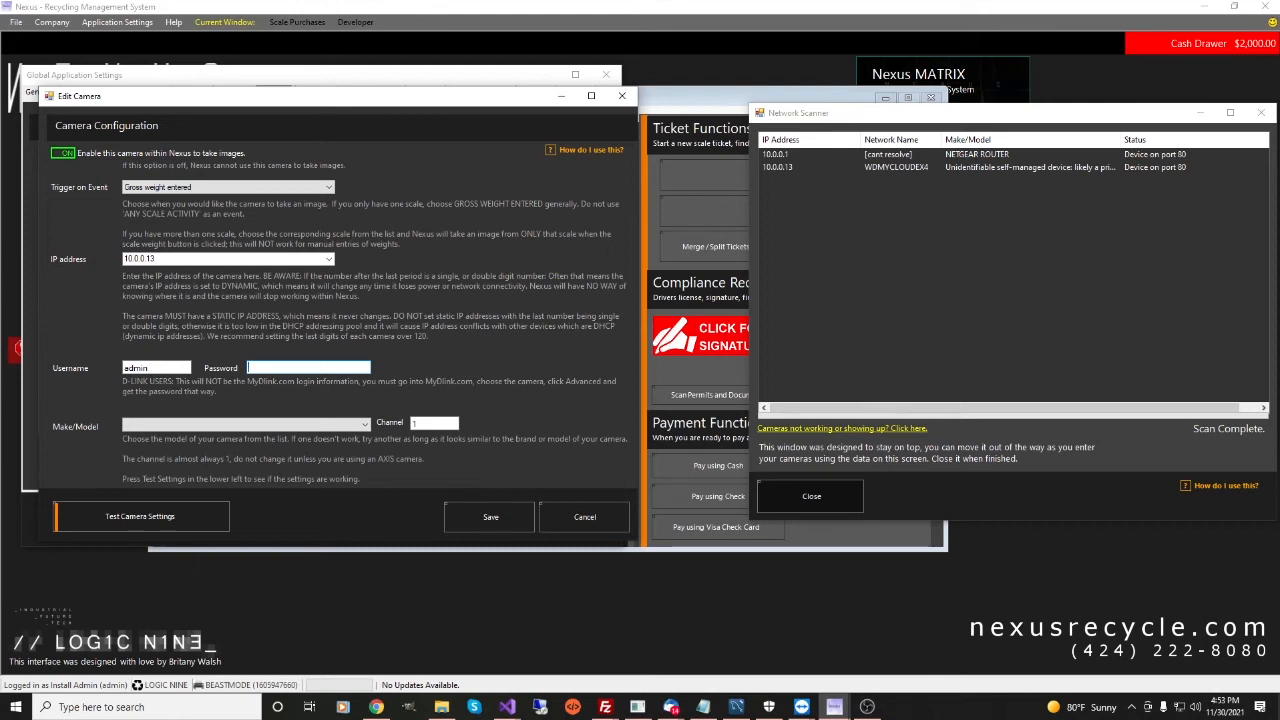
type("********")
Try the username user with another password for the camera login, and clear both credentials.
key("shift+Tab")
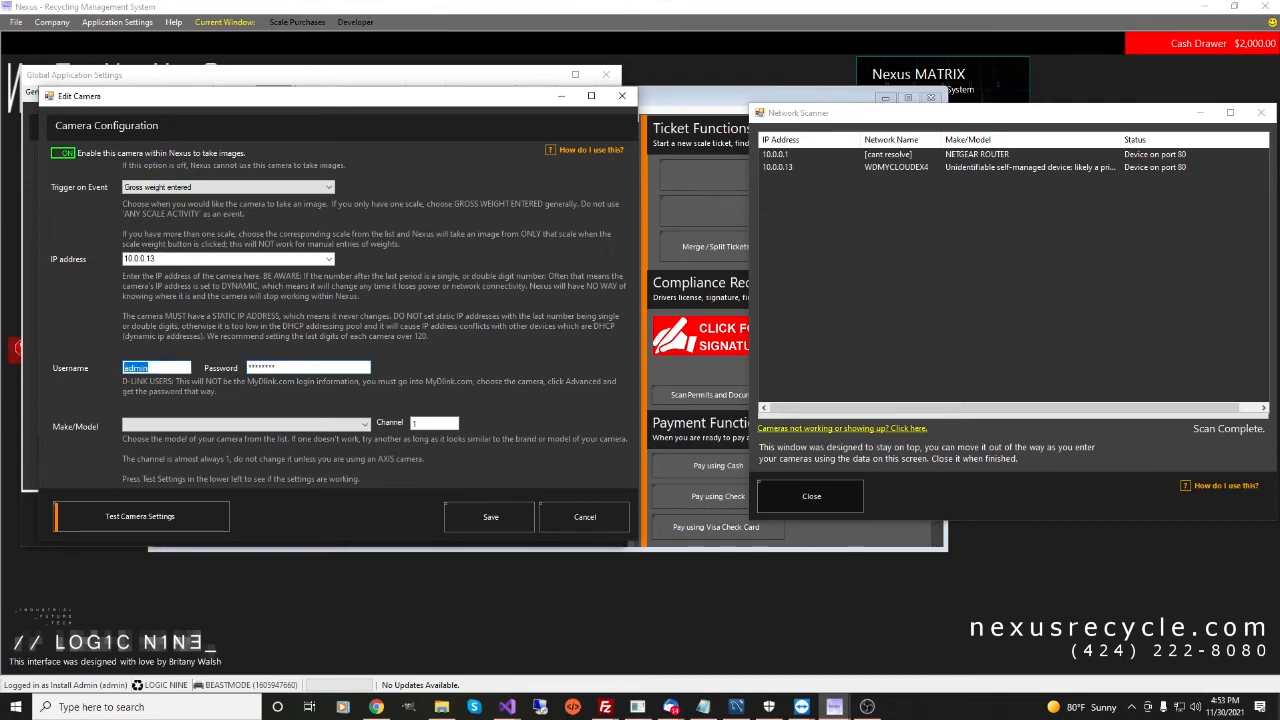
type("user")
key("Tab")
type("*****")
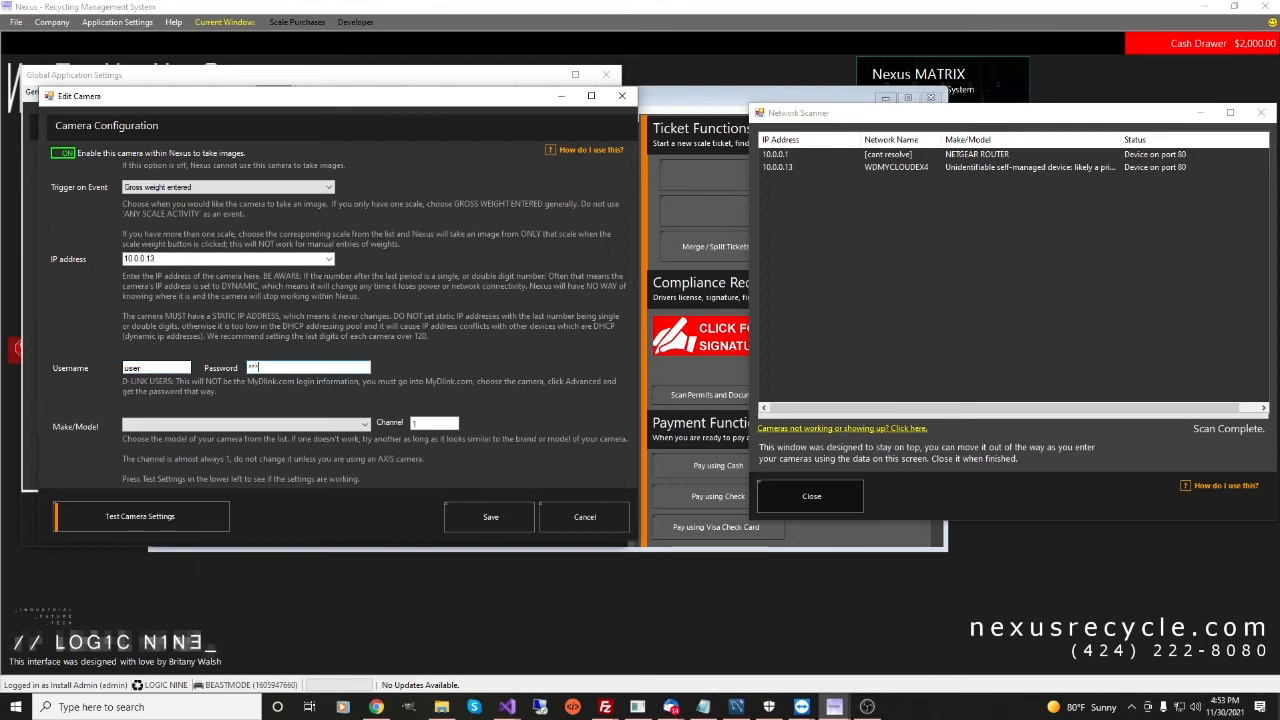
key("shift+Tab")
key("Tab")
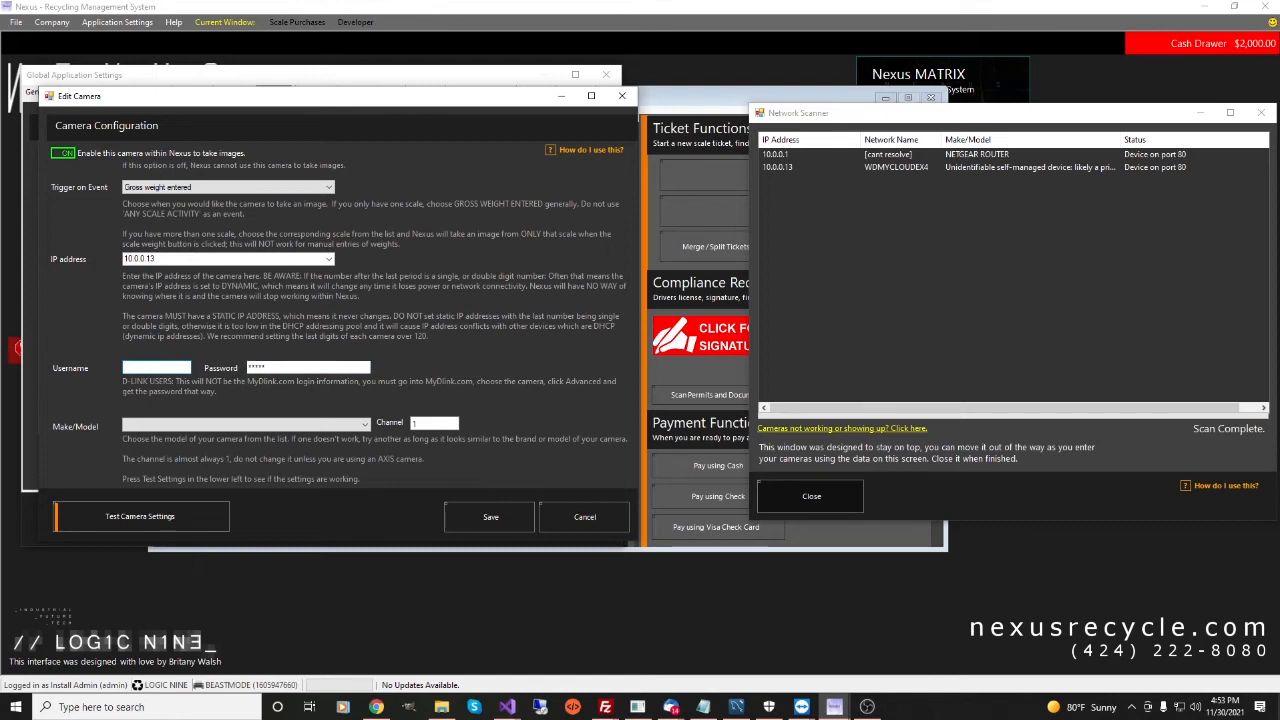
key("BackSpace")
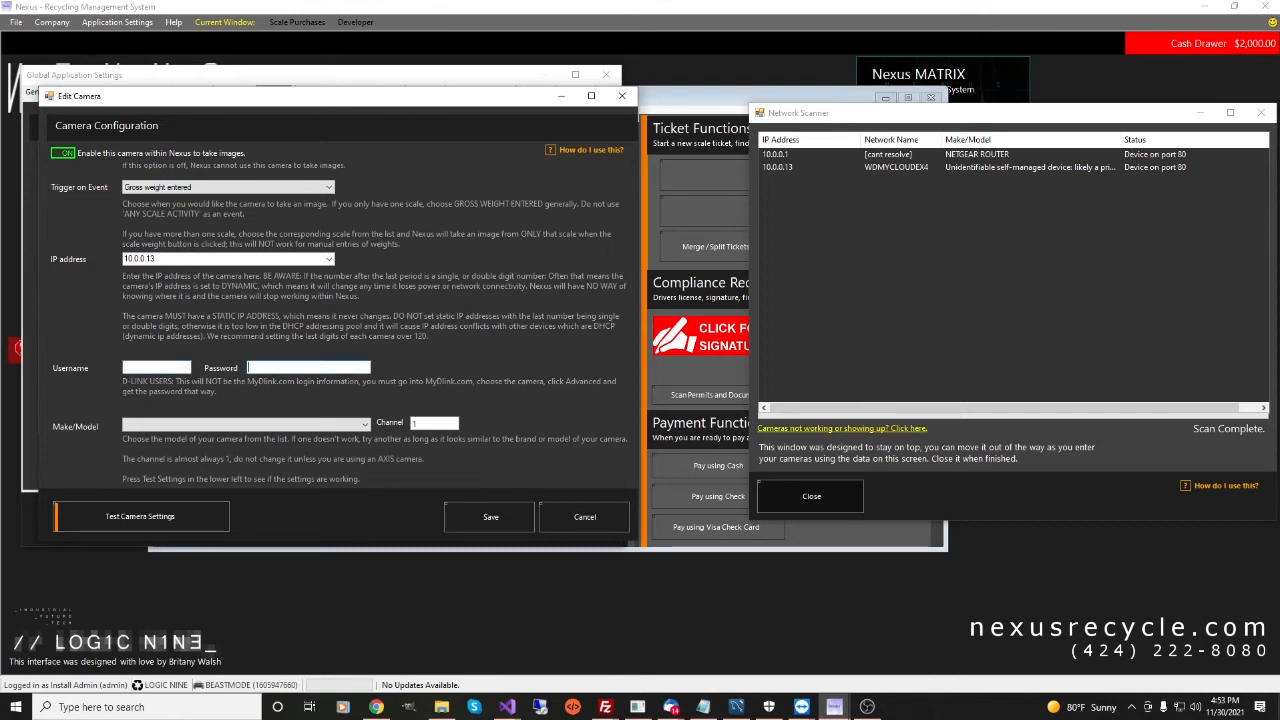
Switch to Chrome, view the Google results for "dlink default password", and close the browser window.
key("alt+Tab")
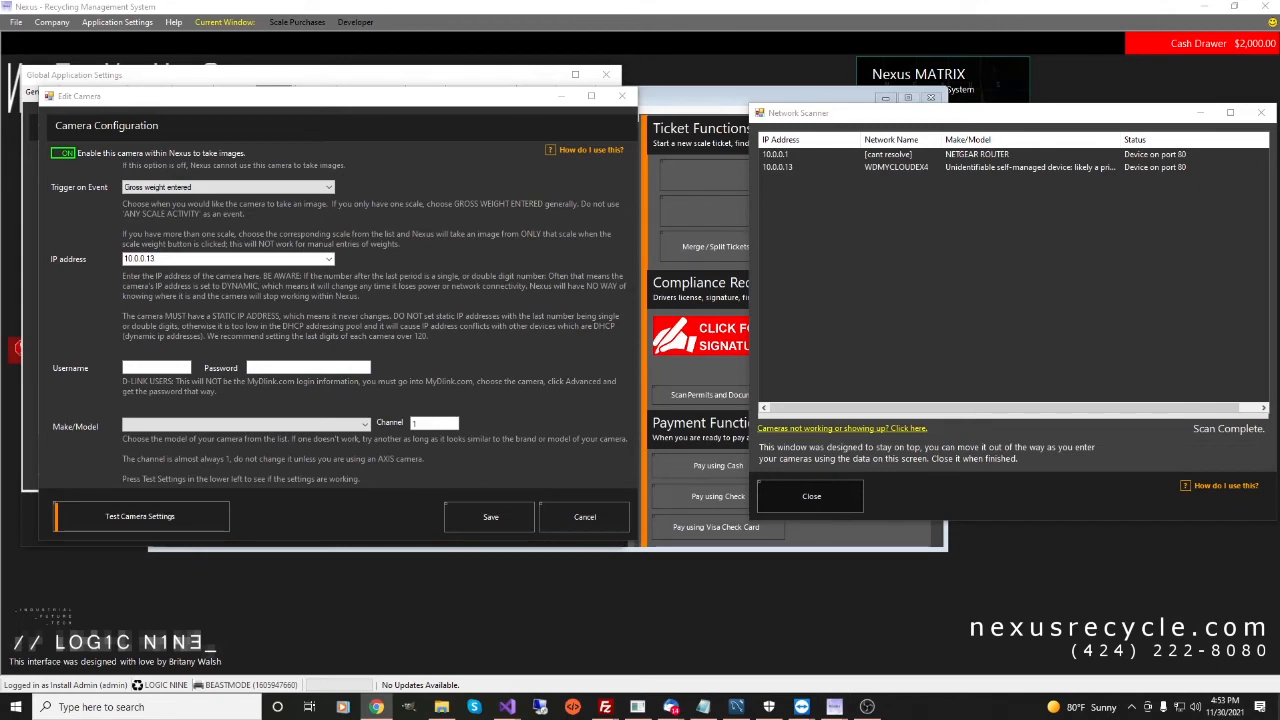
left_click_drag(0, 610, 1278, 40)
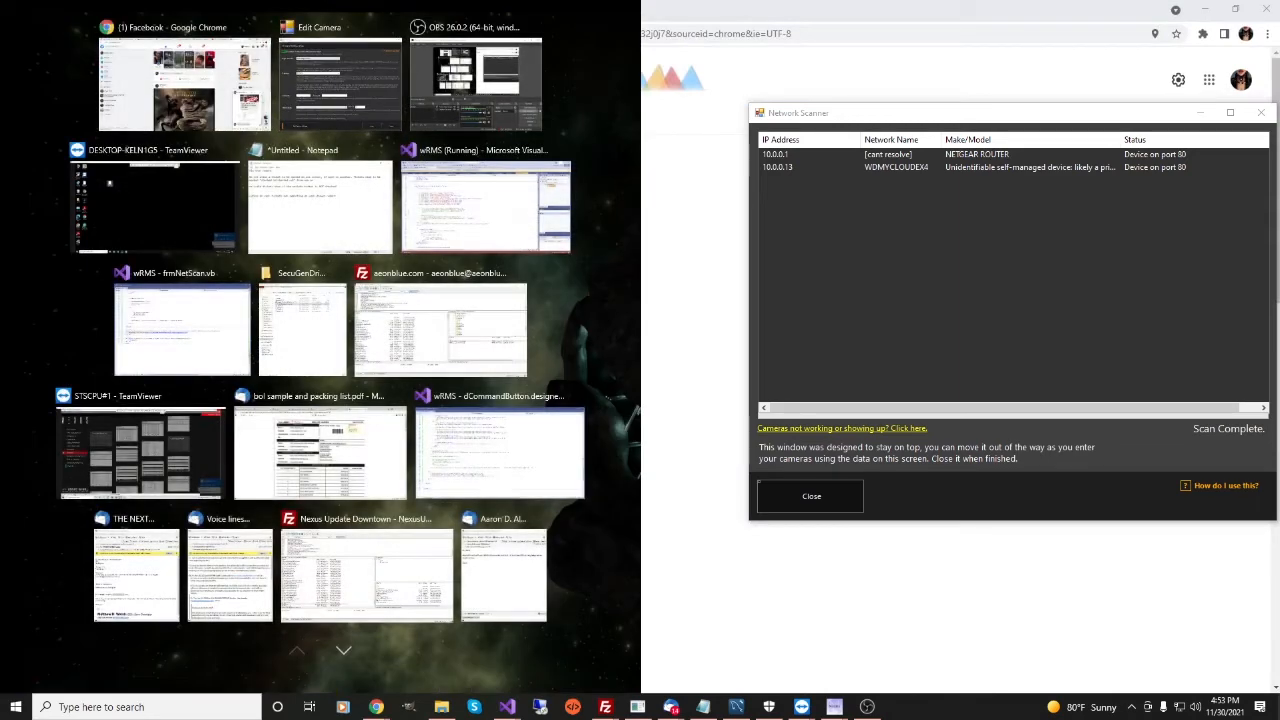
key("Escape")
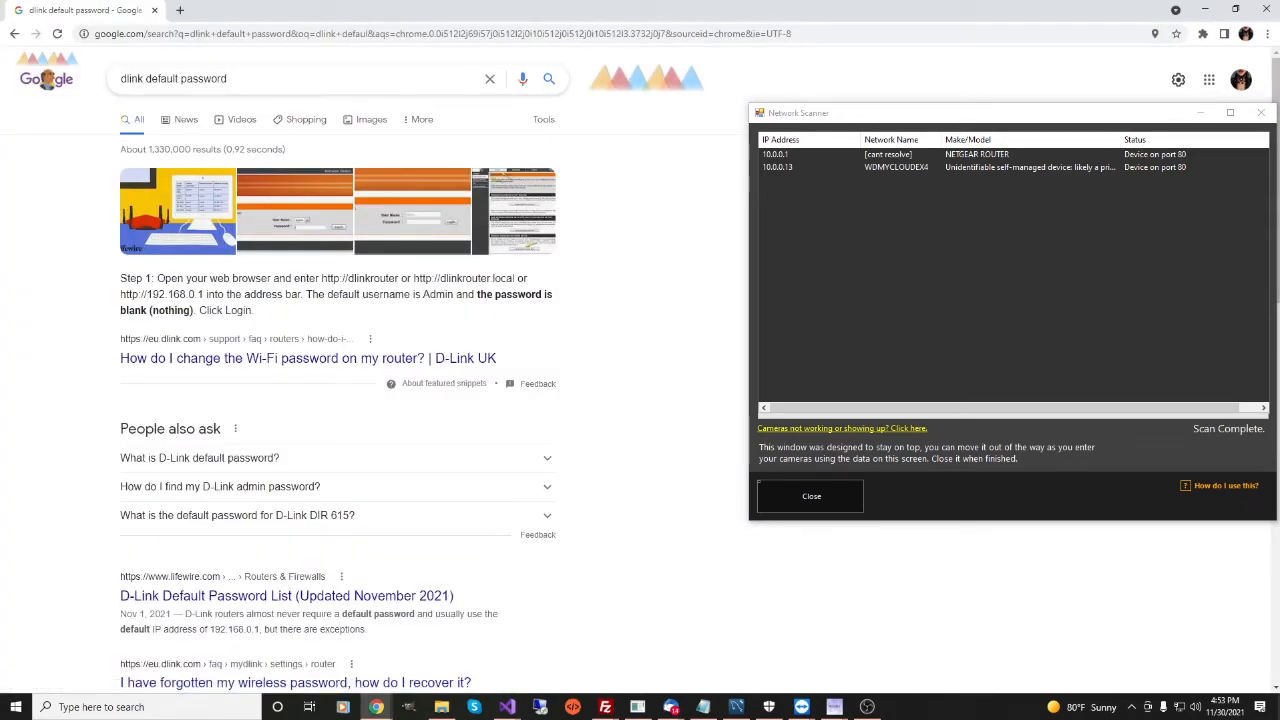
left_click(1267, 9)
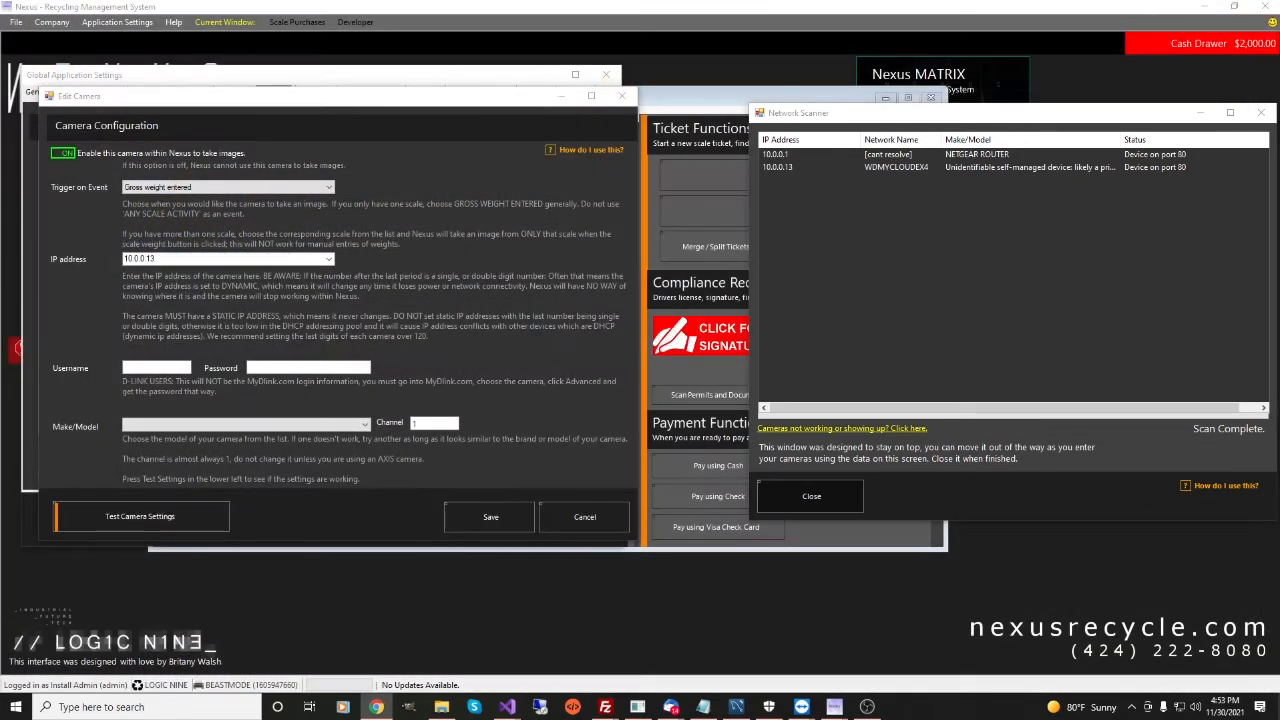
Choose D-Link as camera 2's make and model, and close the camera configuration without saving.
left_click(245, 426)
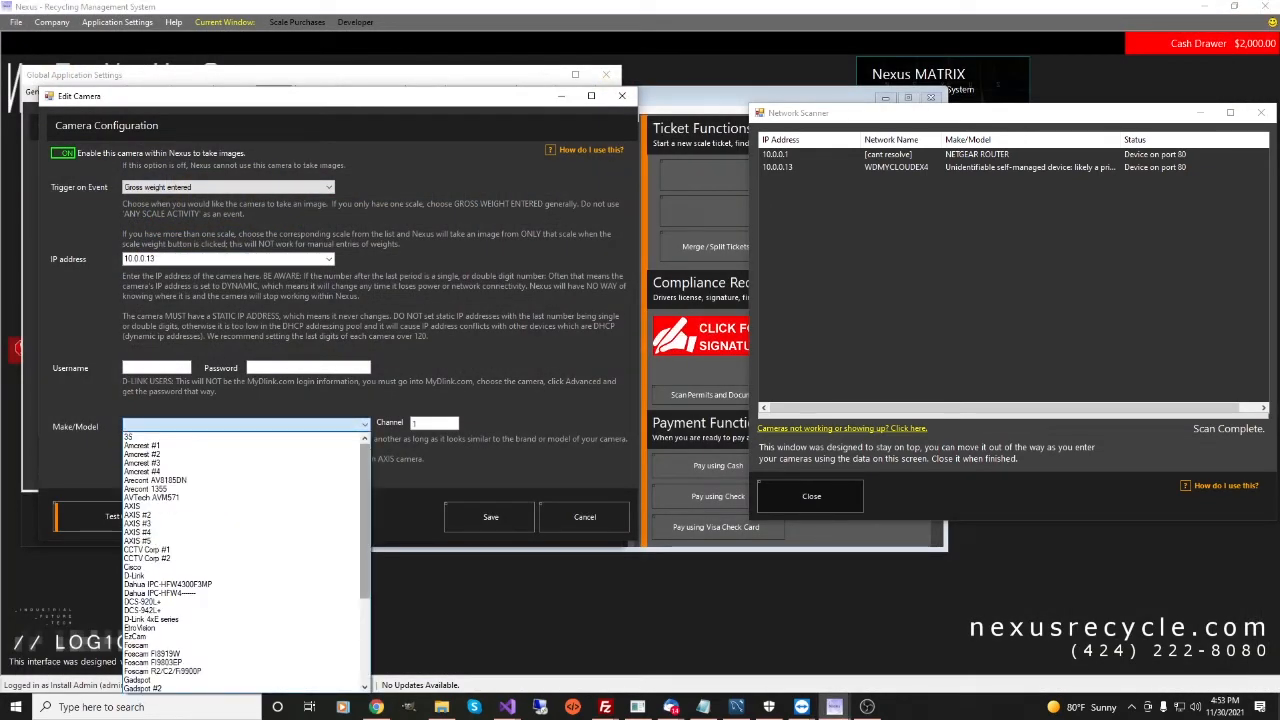
mouse_move(365, 489)
left_mouse_down()
mouse_move(365, 583)
mouse_move(365, 485)
left_mouse_up()
left_click(200, 576)
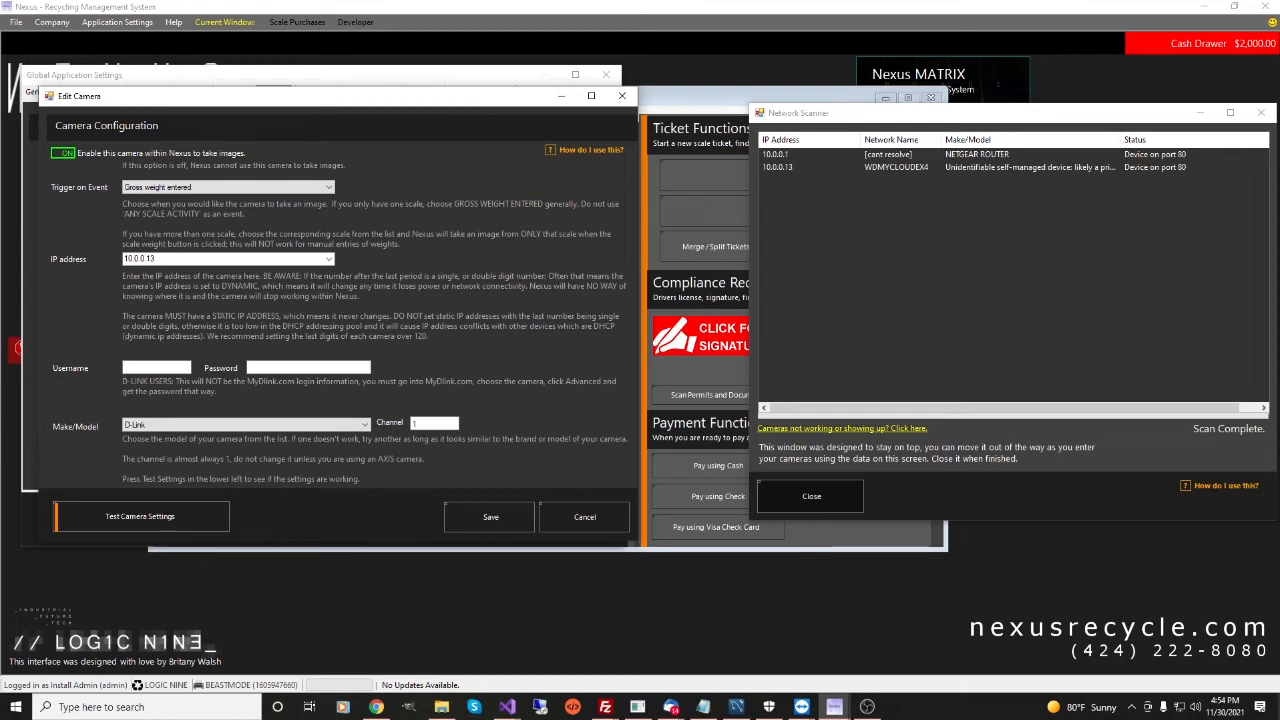
left_click(622, 95)
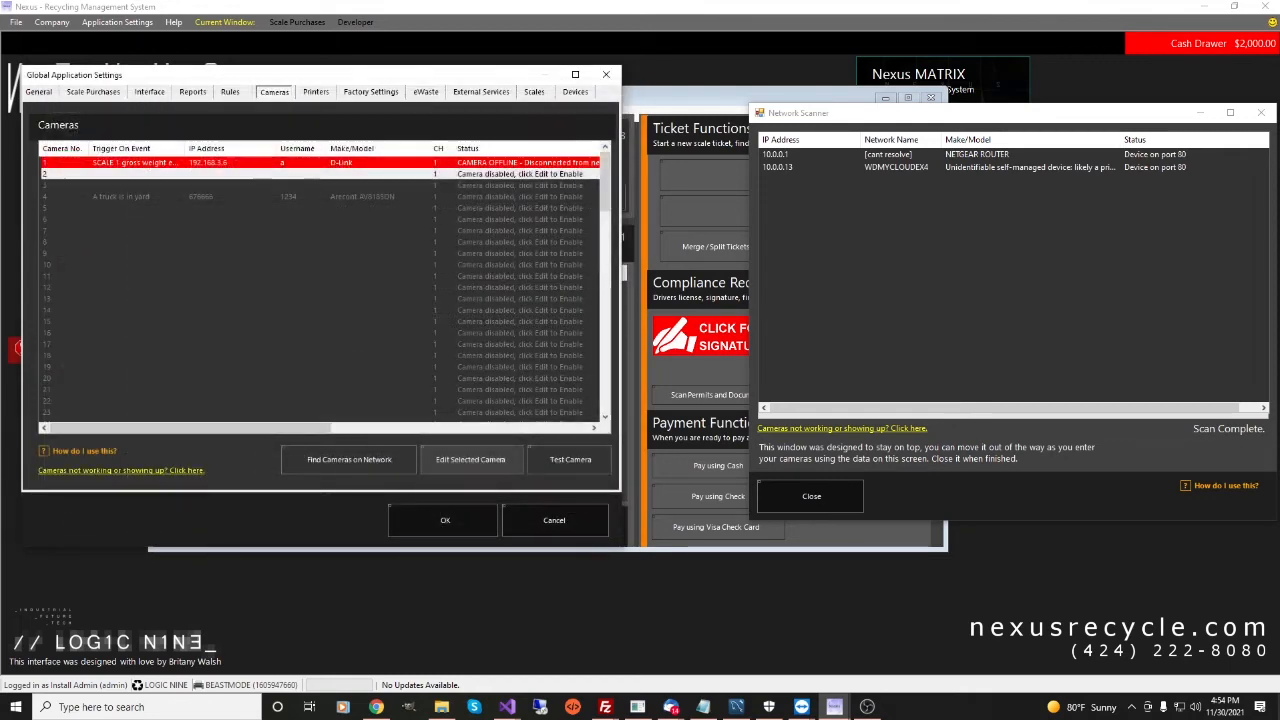
Reopen camera 2's configuration and close it without edits, and close the network scanner as well.
left_click(470, 459)
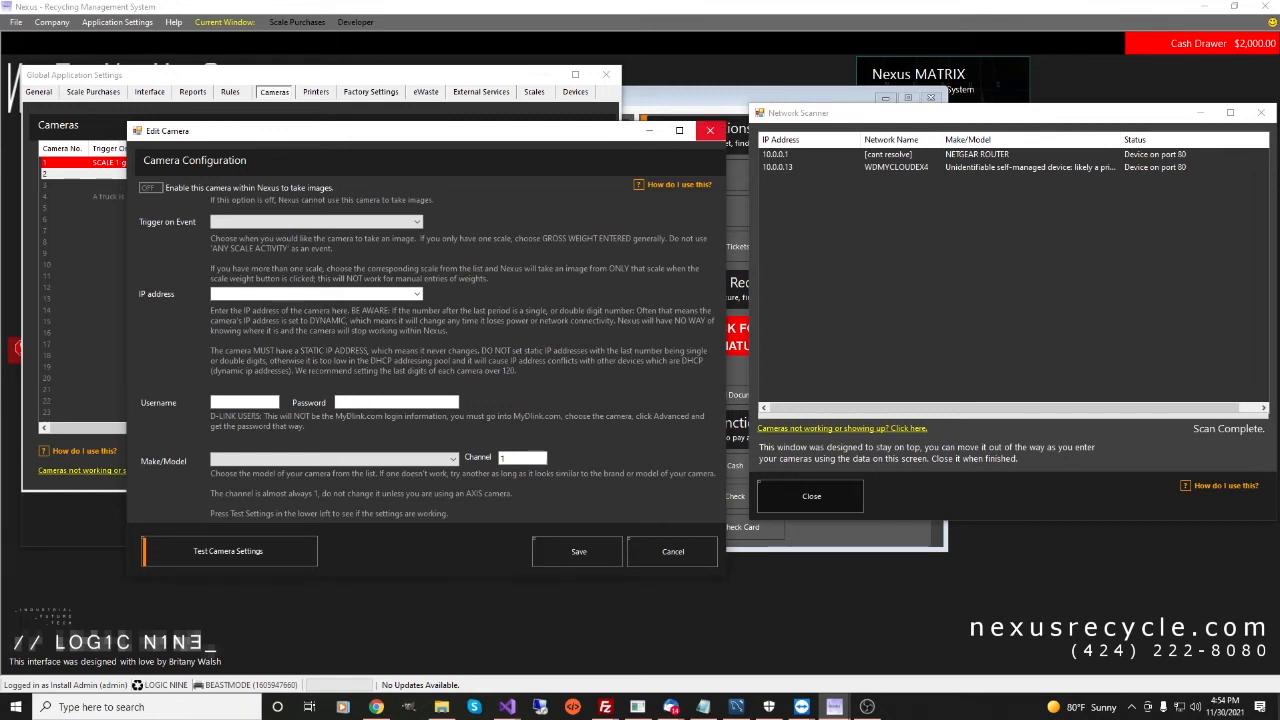
left_click(710, 131)
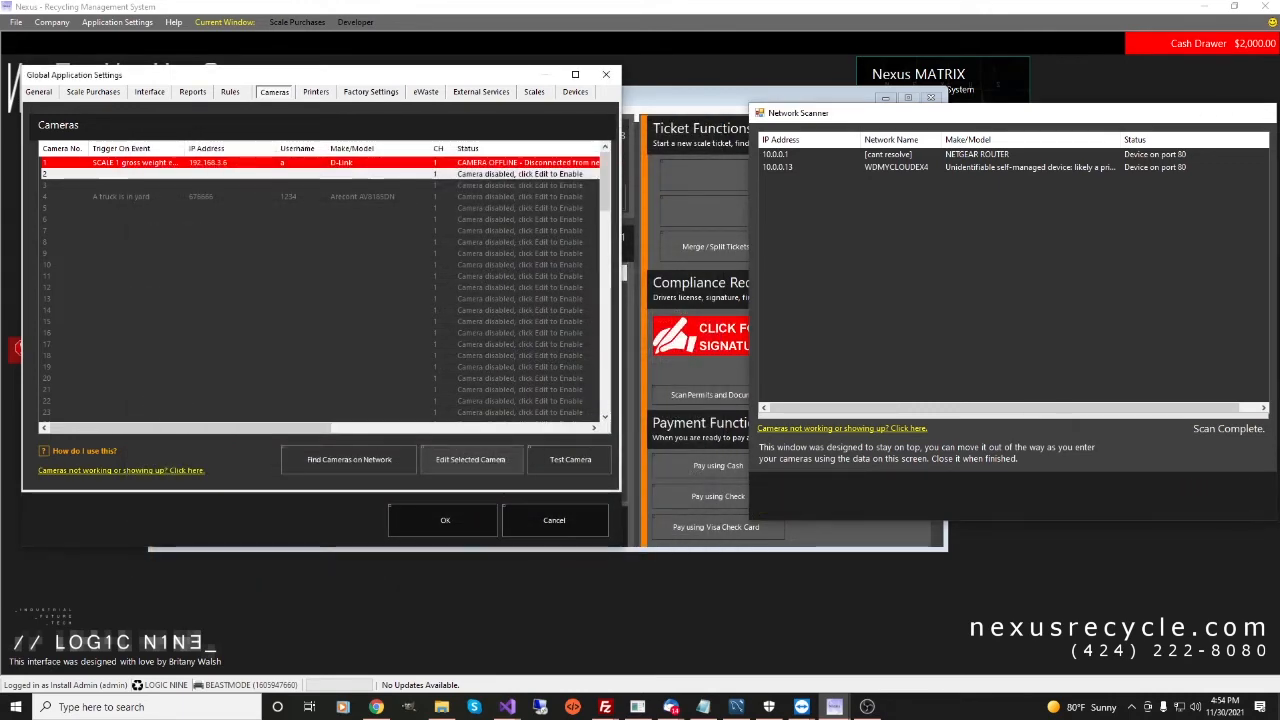
left_click(811, 496)
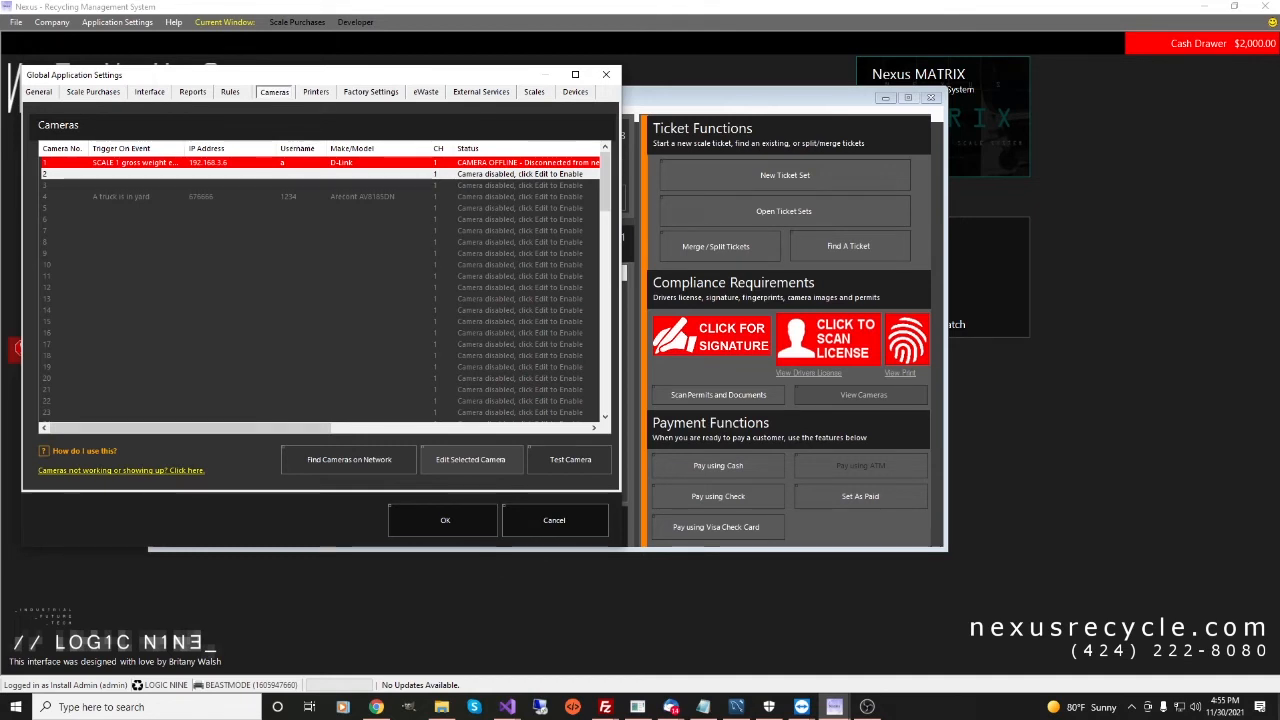
Assign EPSON TM-T20II Receipt5 as the printer for thermal receipts and for tags and labels.
left_click(316, 92)
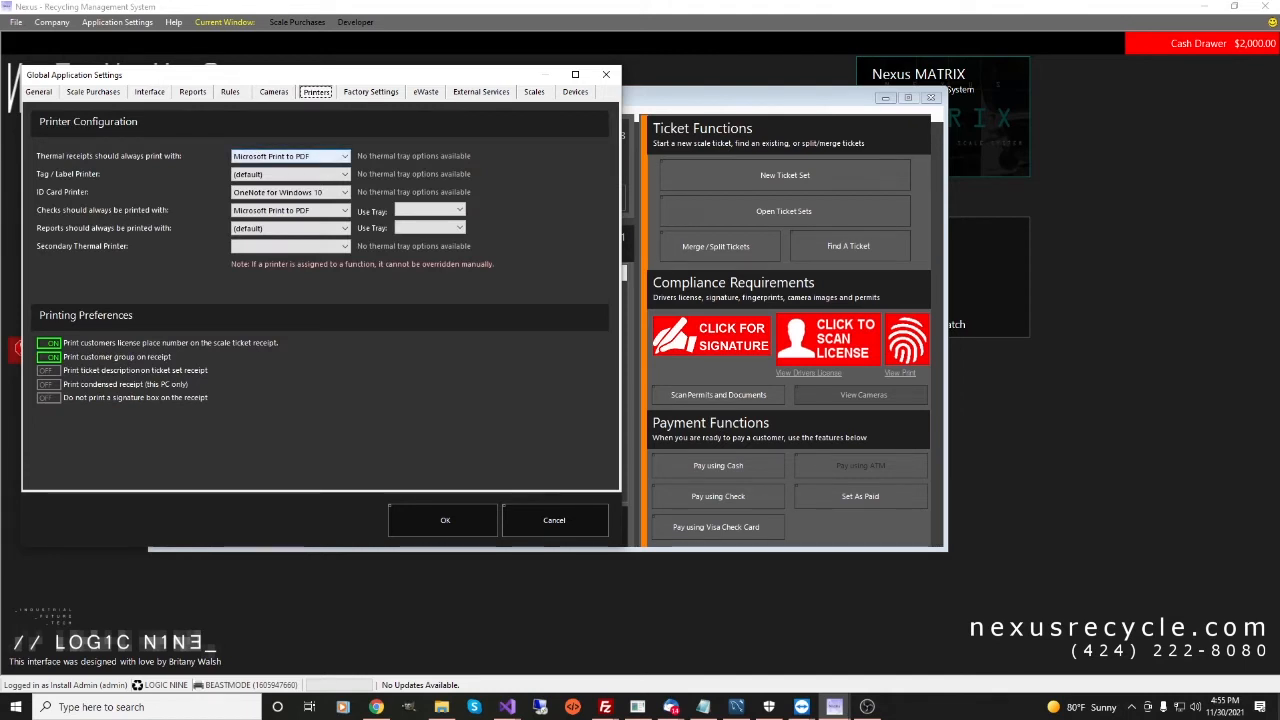
left_click(291, 156)
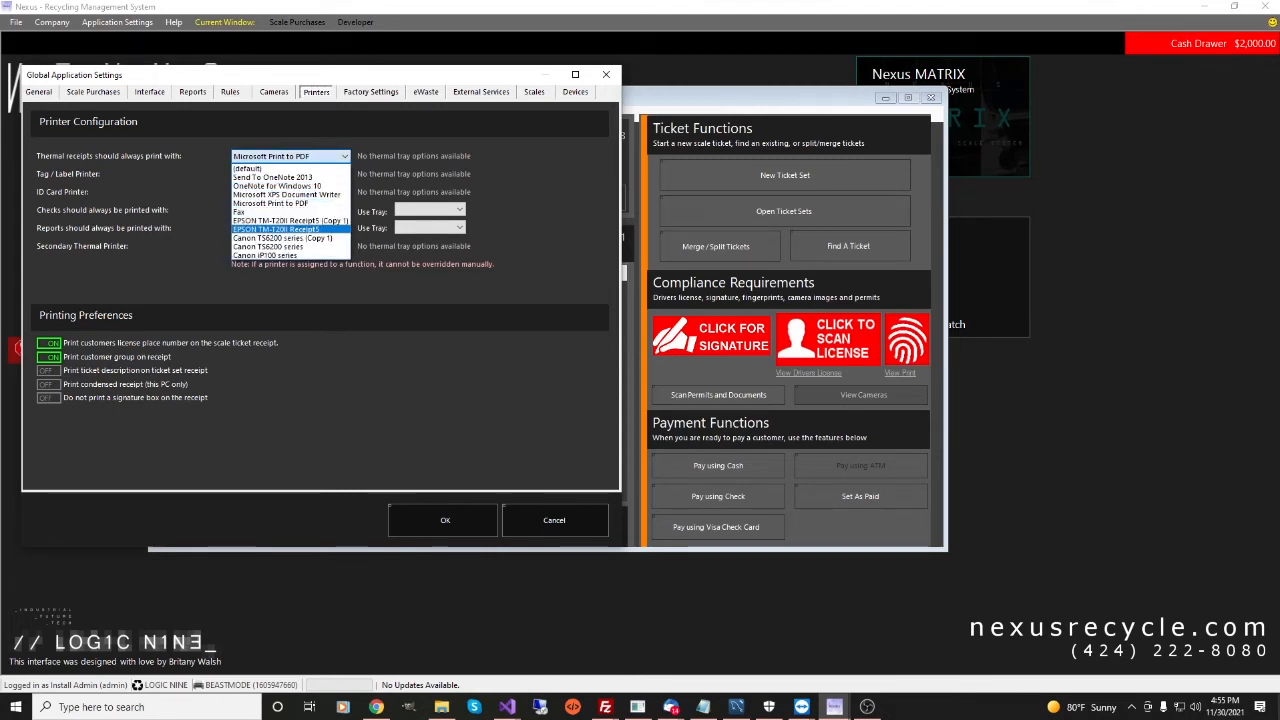
left_click(275, 229)
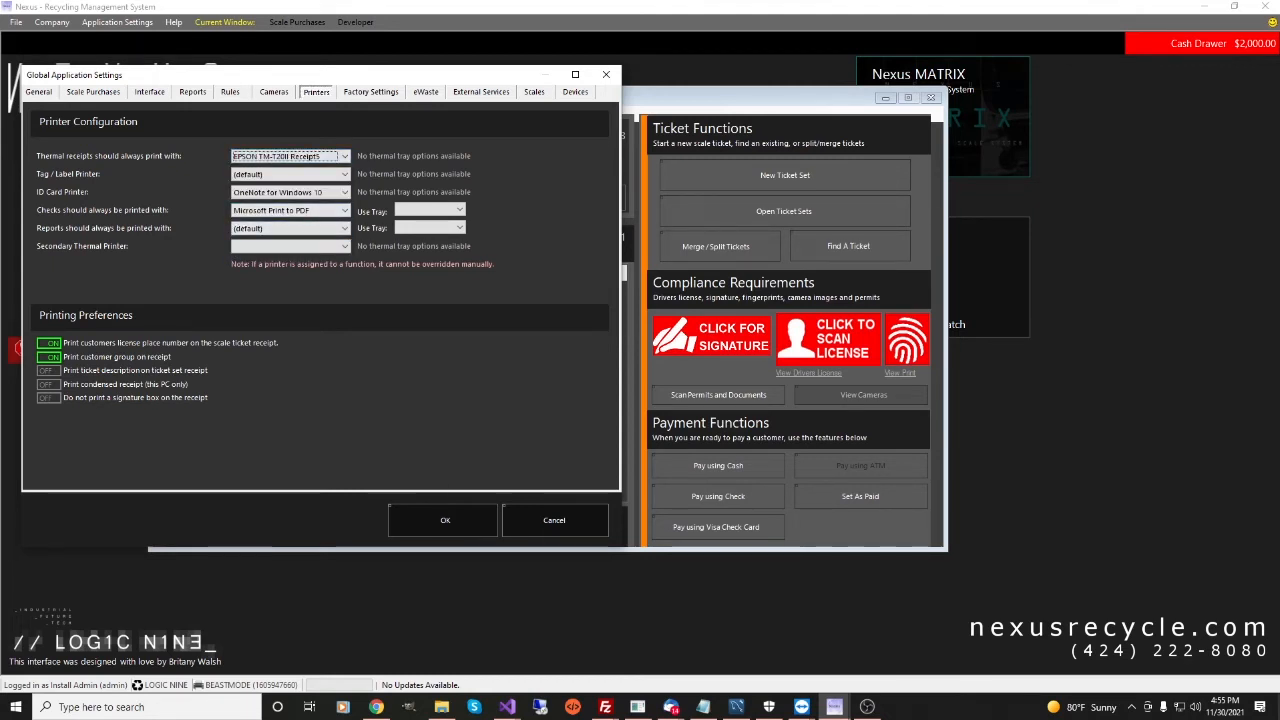
left_click(291, 174)
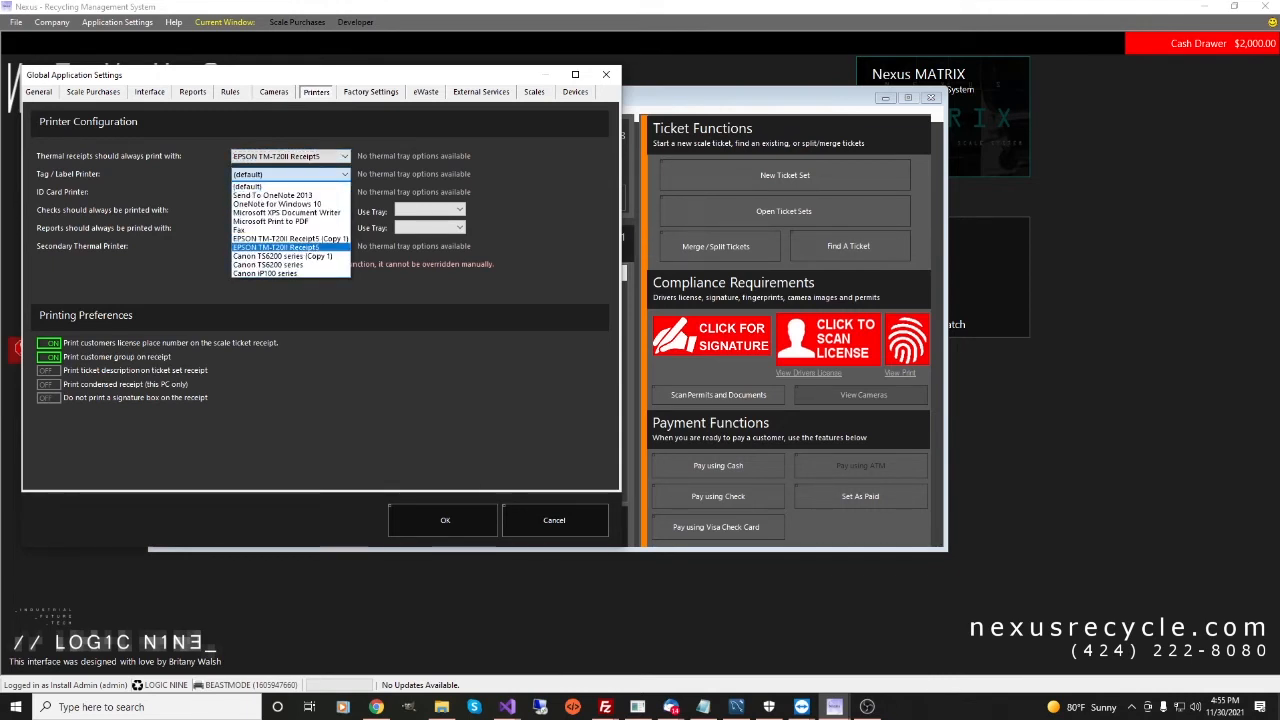
left_click(275, 247)
Set the ID card printer to Canon TS6200 series (Copy 1) and the reports printer to Send To OneNote 2013, leaving the check tray unassigned.
left_click(291, 192)
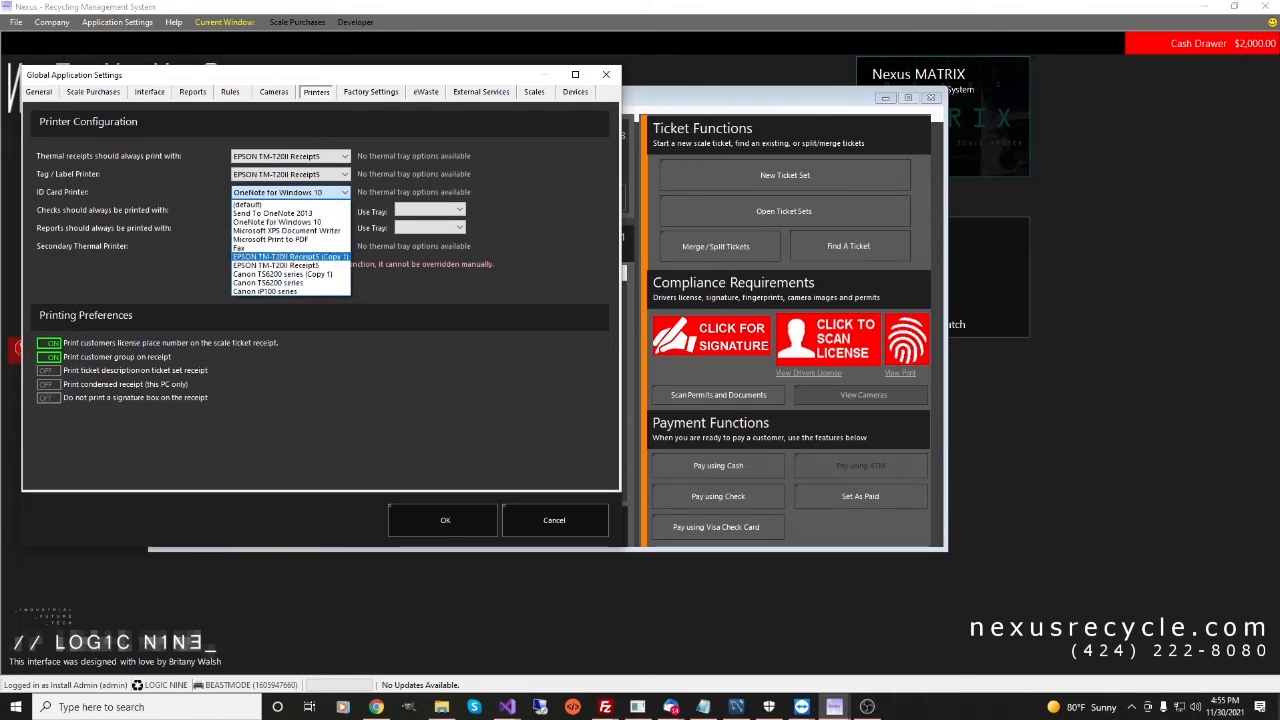
left_click(282, 274)
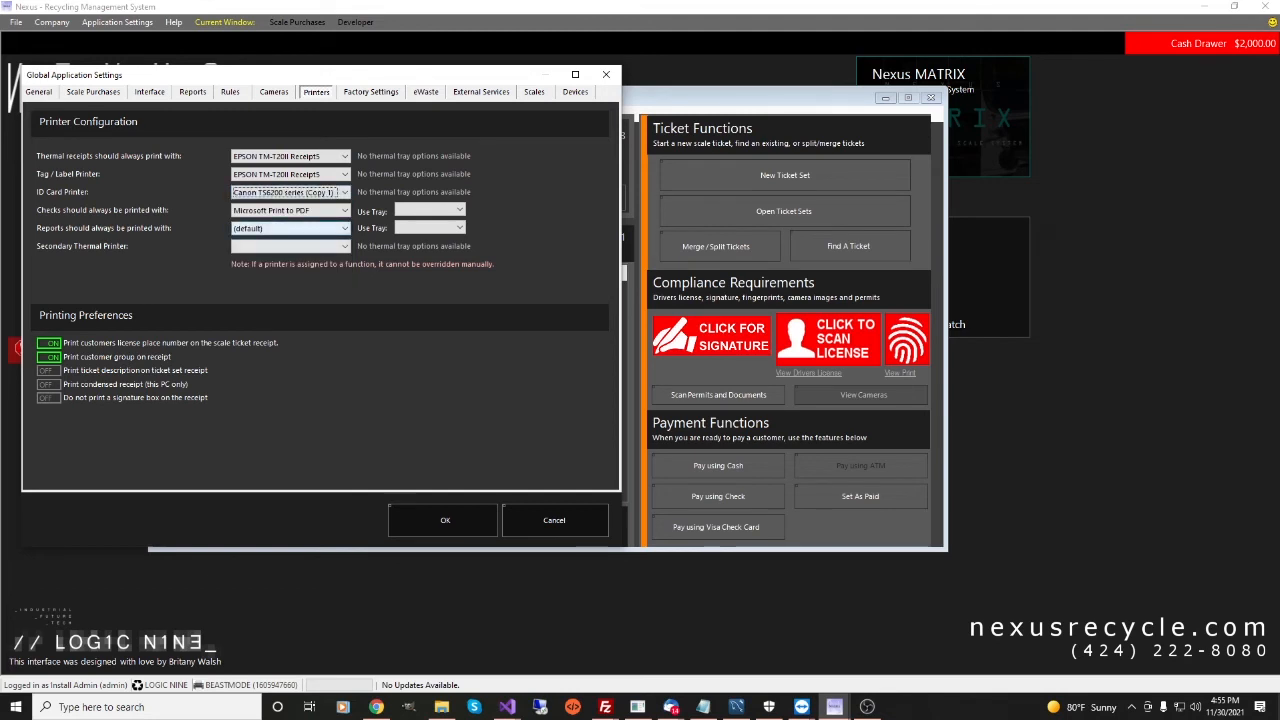
left_click(290, 228)
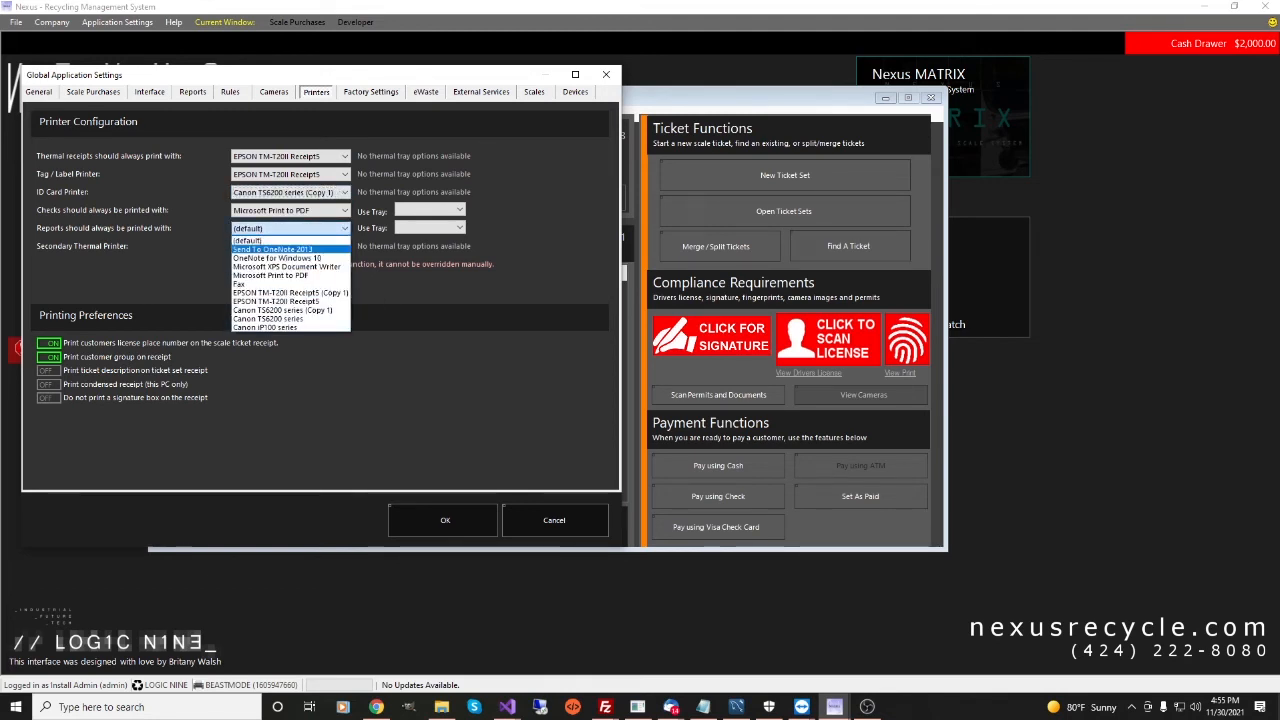
left_click(273, 249)
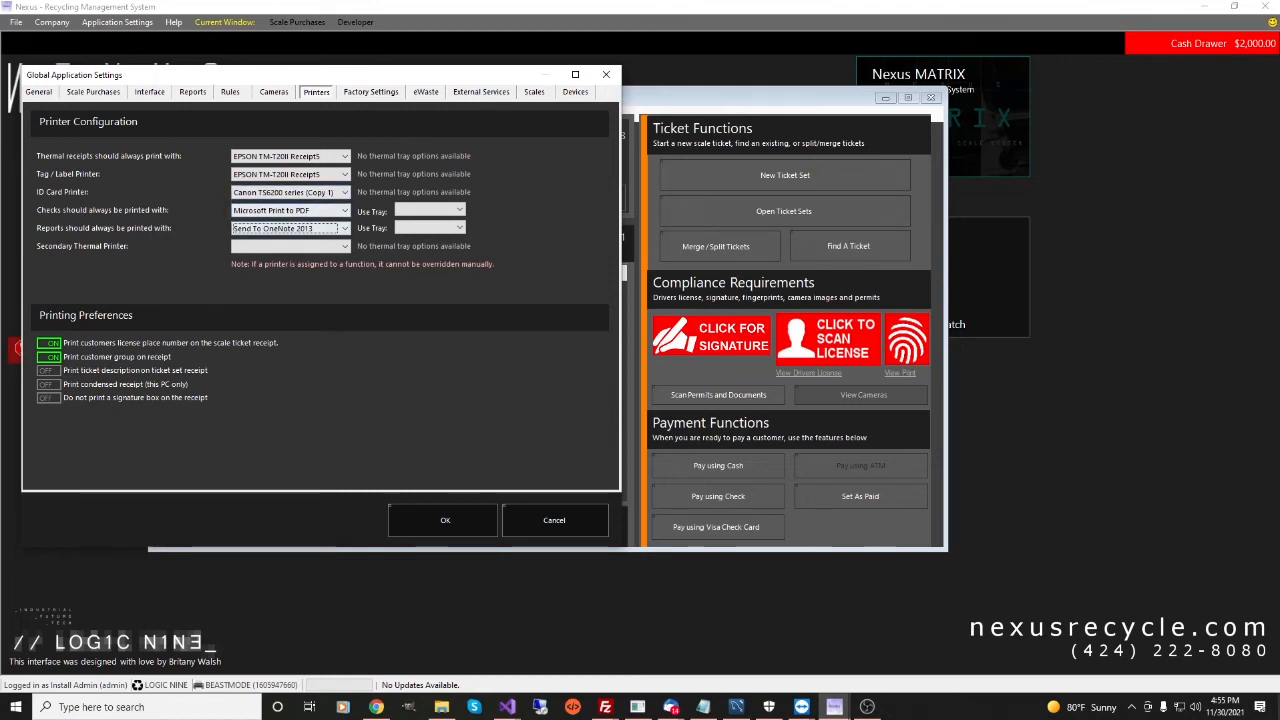
left_click(459, 210)
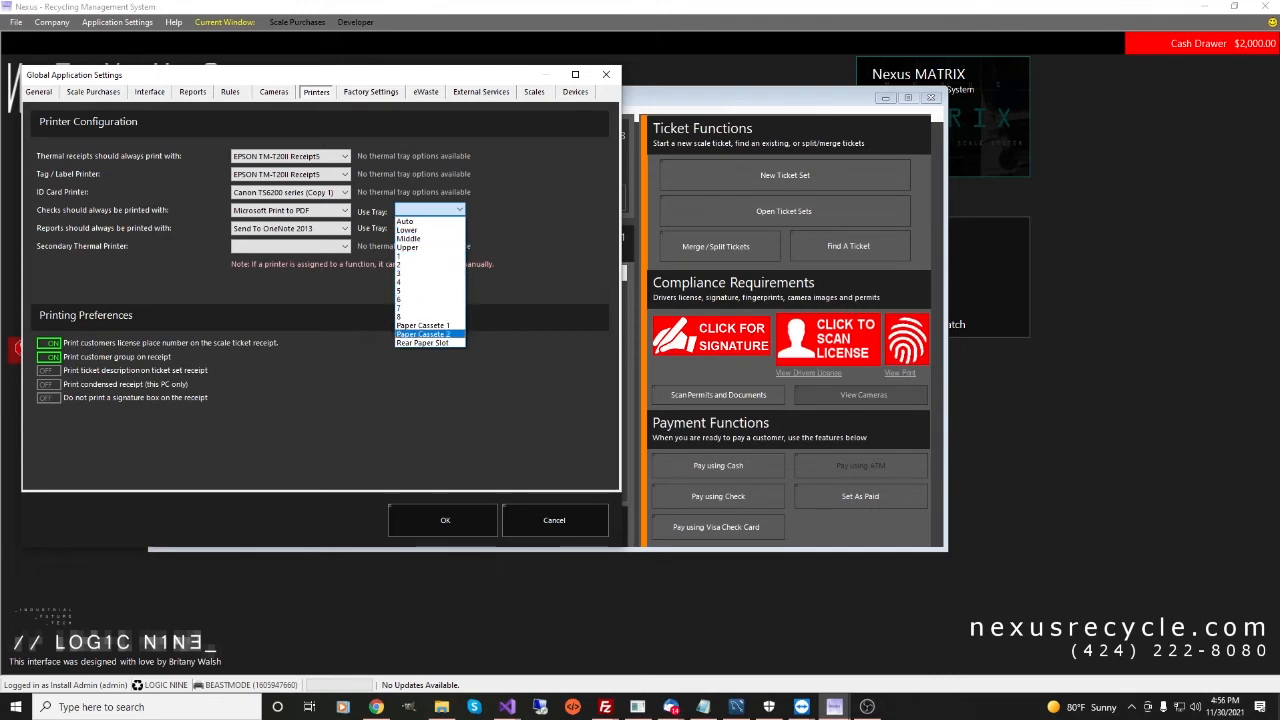
left_click(432, 366)
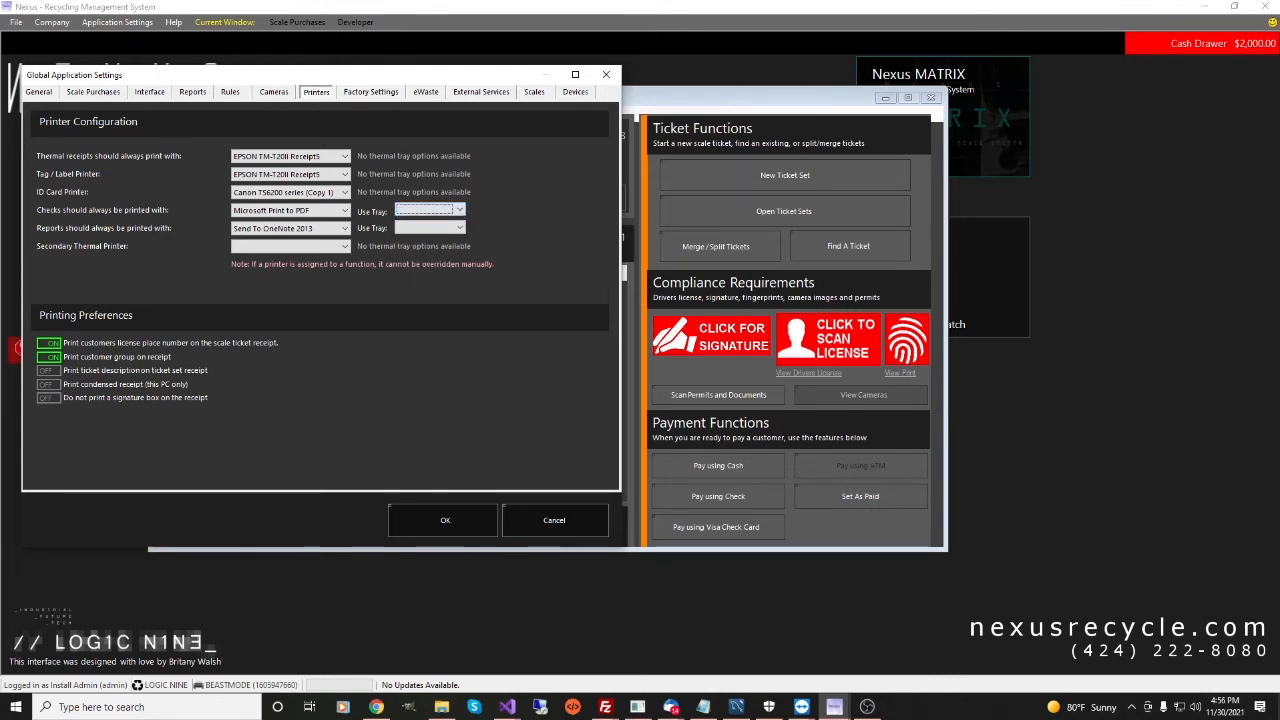
Set the secondary thermal printer to Canon TS6200 series (Copy 1), and try condensed receipt printing on this PC before turning it back off.
left_click(344, 246)
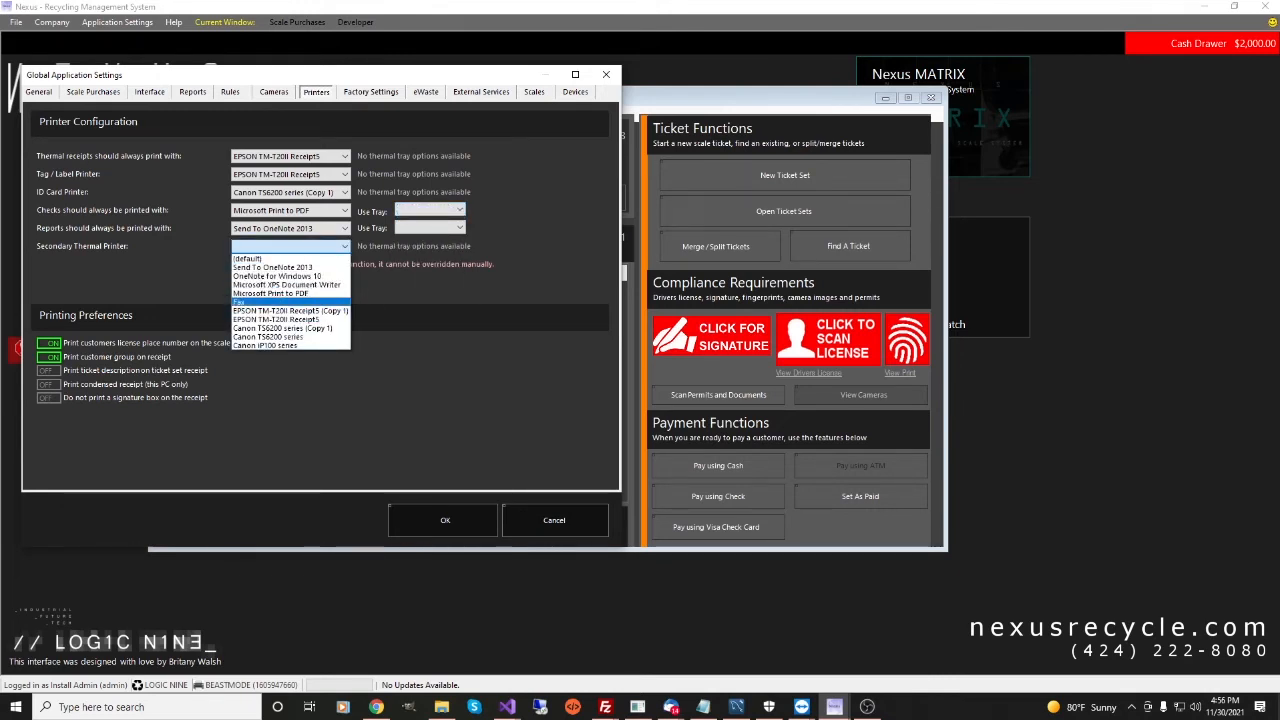
left_click(283, 328)
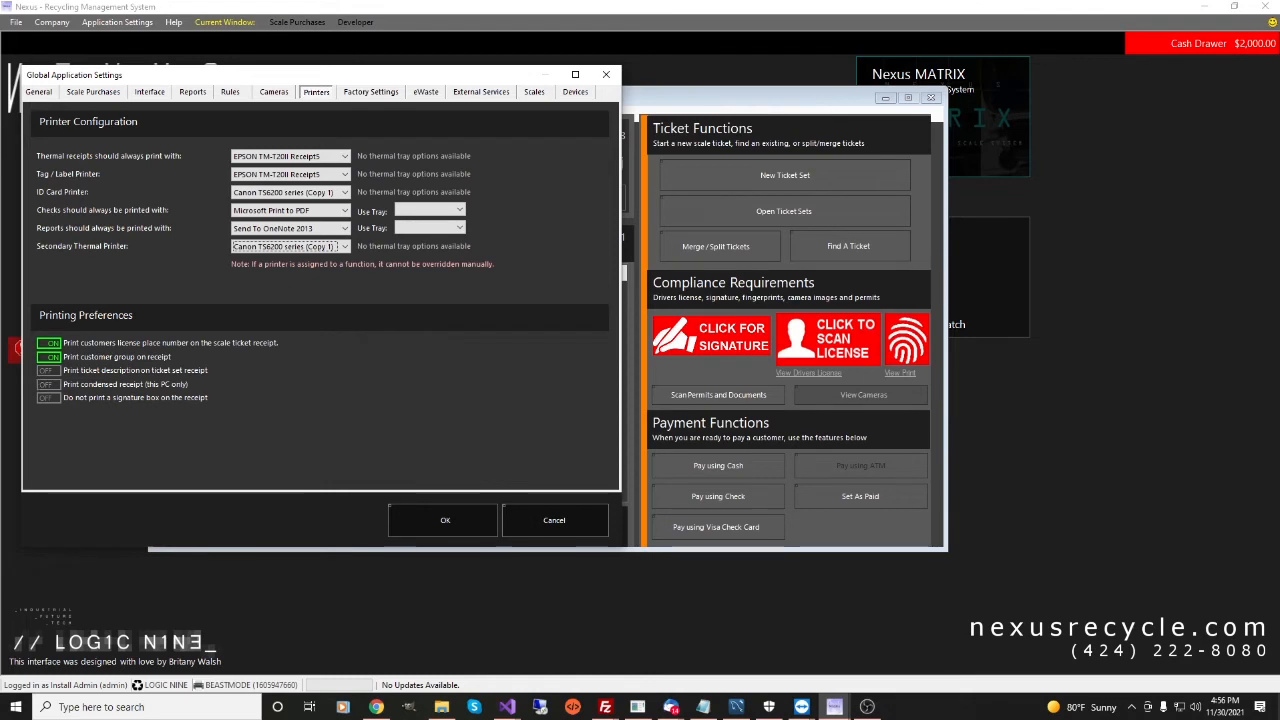
left_click(48, 384)
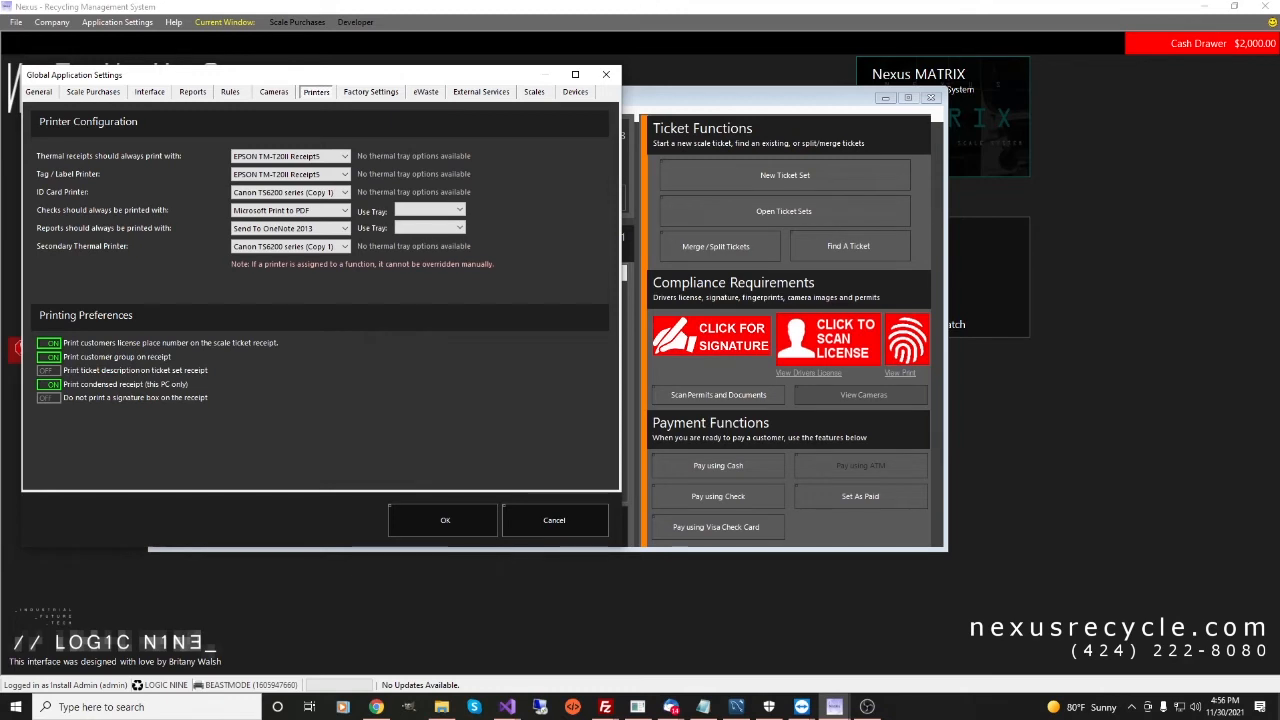
left_click(48, 384)
View the factory settings and eWaste inventory remapping pages, including the inventory choices for the Condition Graded status.
left_click(371, 92)
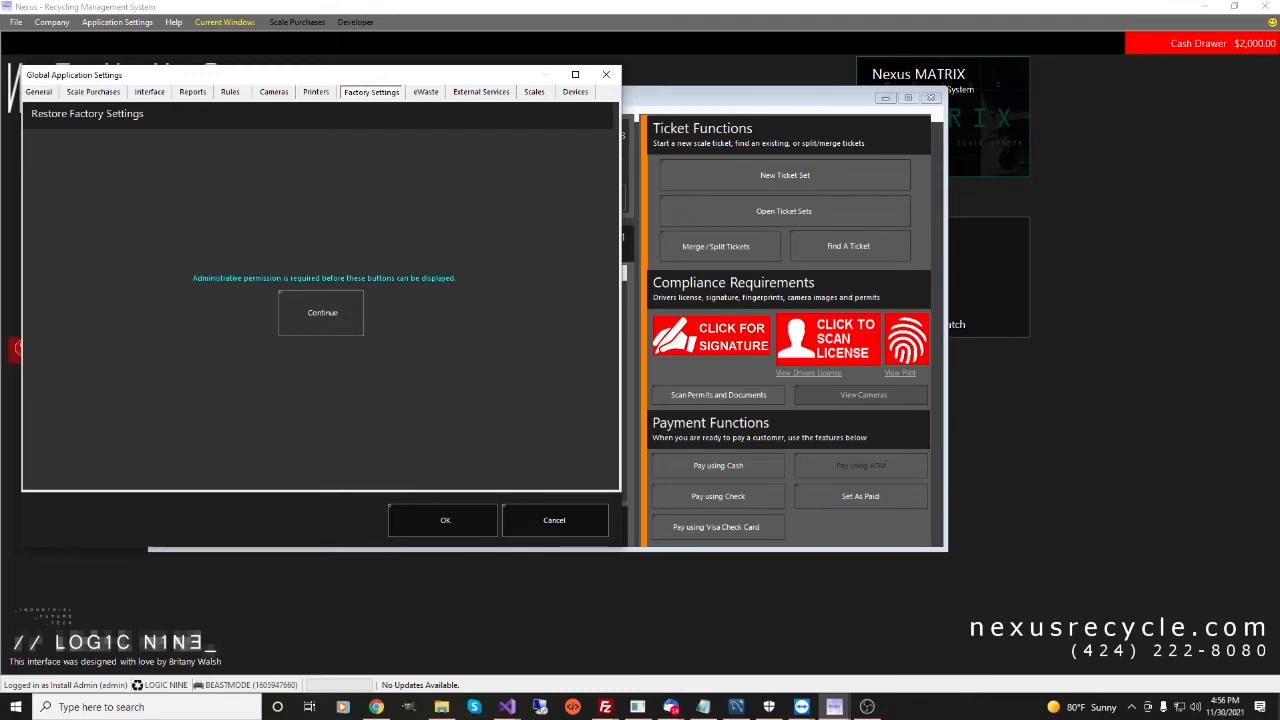
left_click(426, 91)
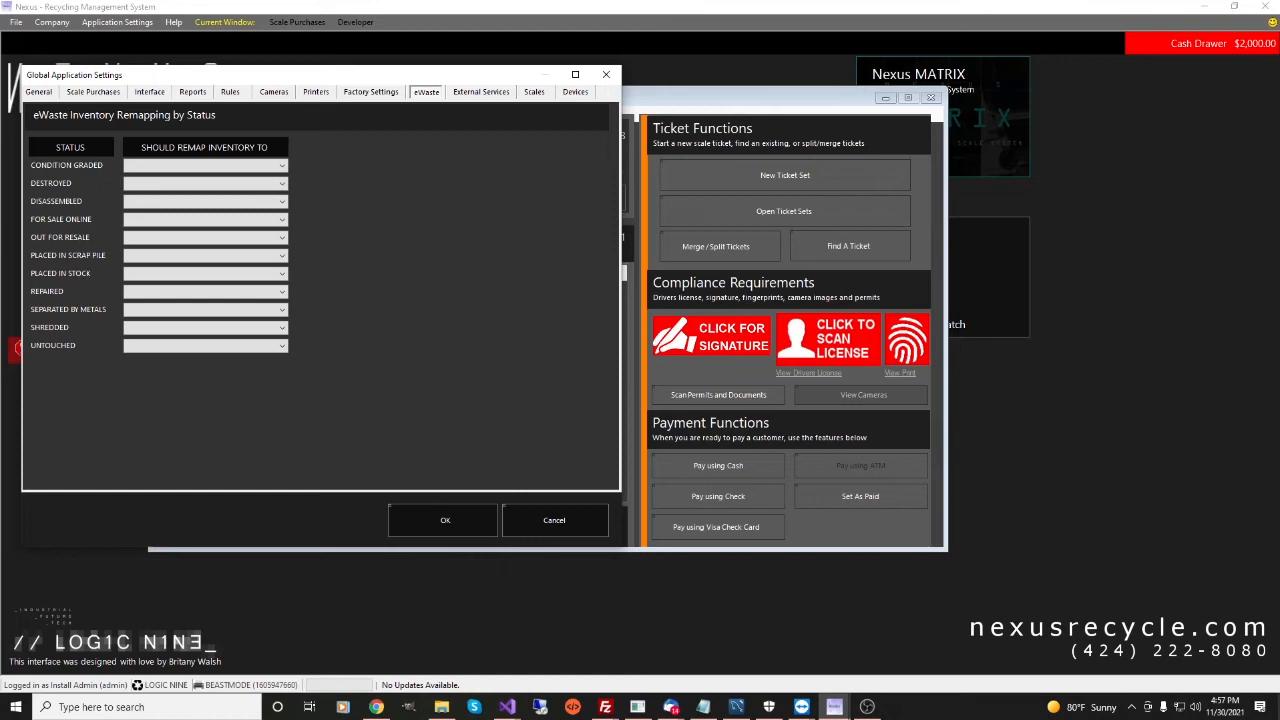
left_click(282, 166)
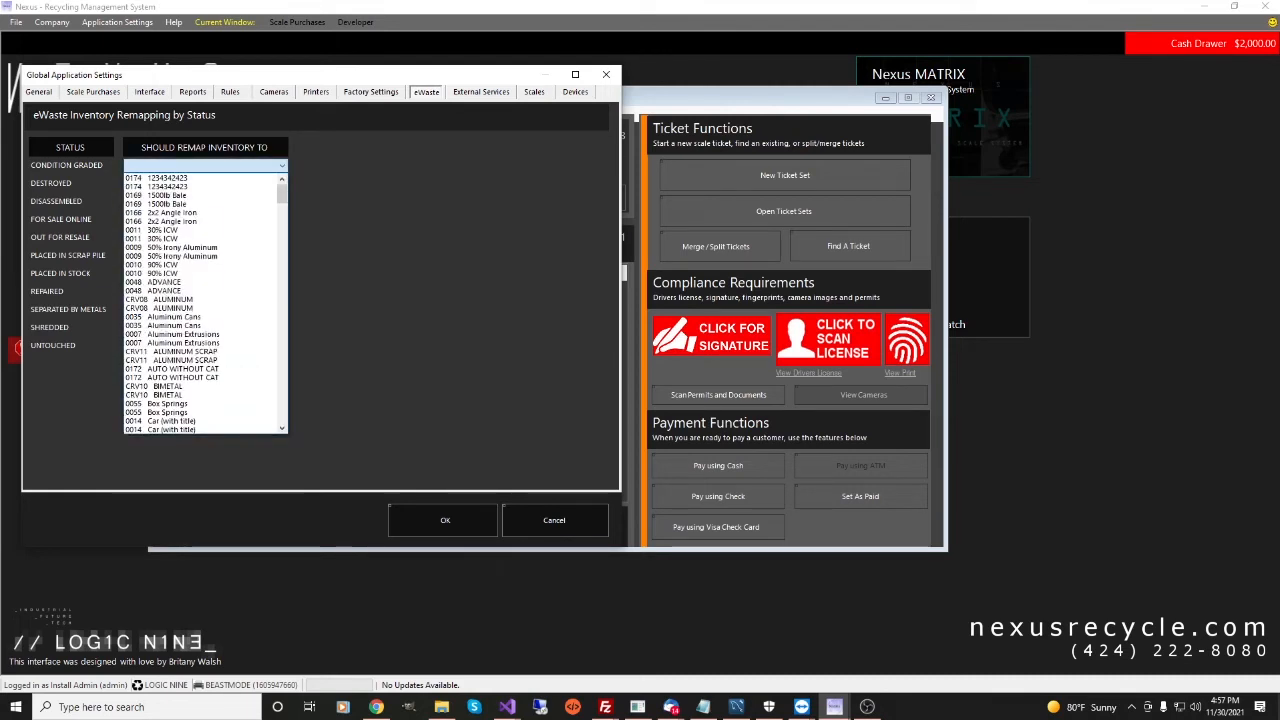
left_click(282, 166)
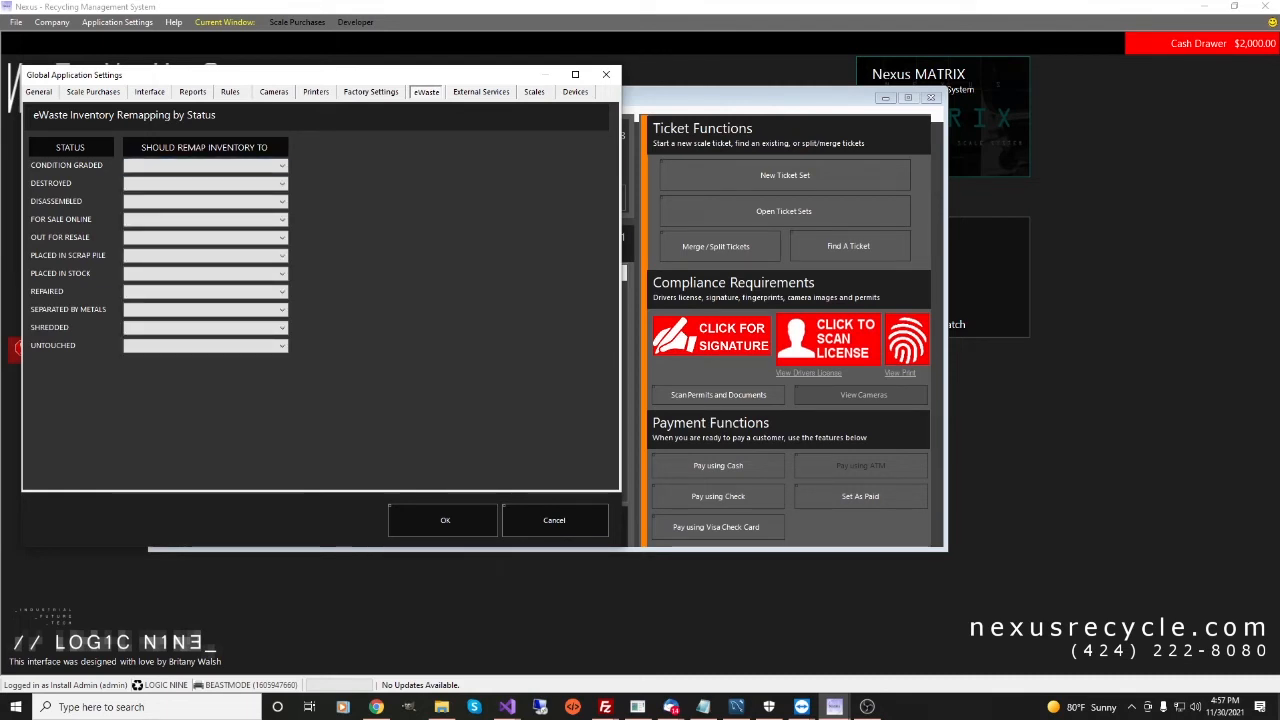
Remap eWaste inventory for the Condition Graded status to CRV08 ALUMINUM and for the Destroyed status to 0012 Cast Iron.
left_click(282, 166)
left_click(200, 308)
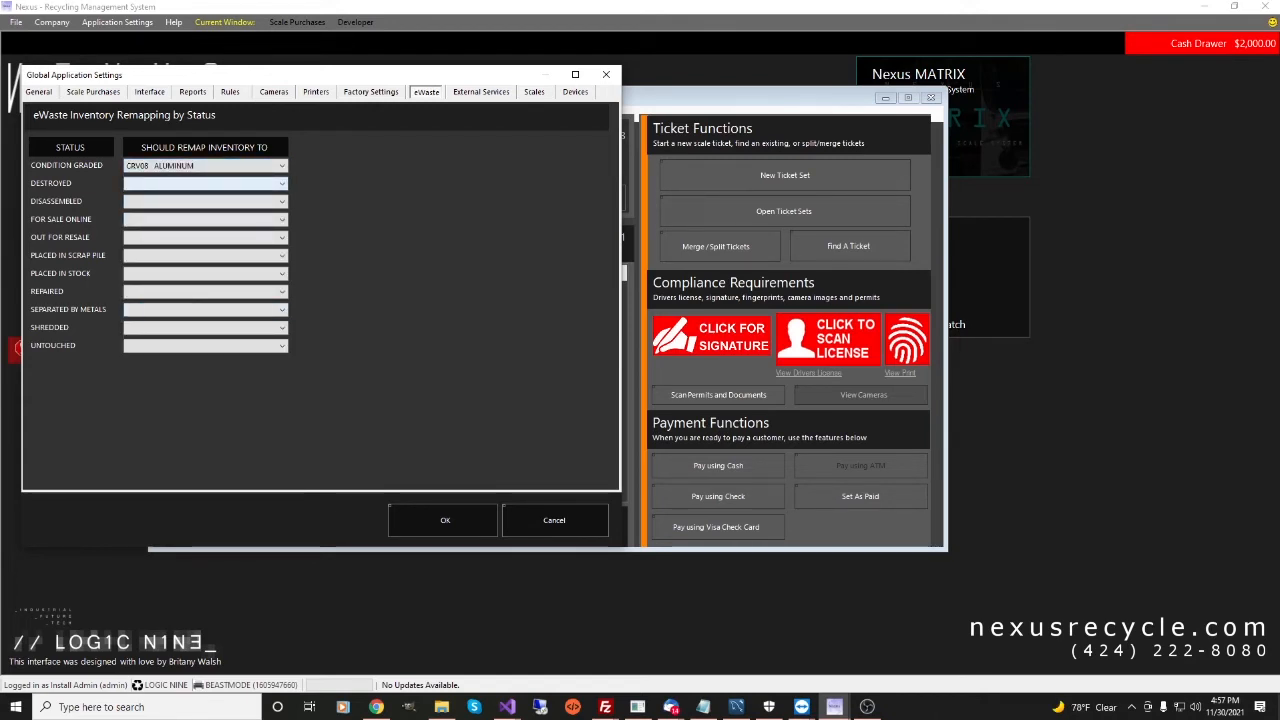
left_click(205, 183)
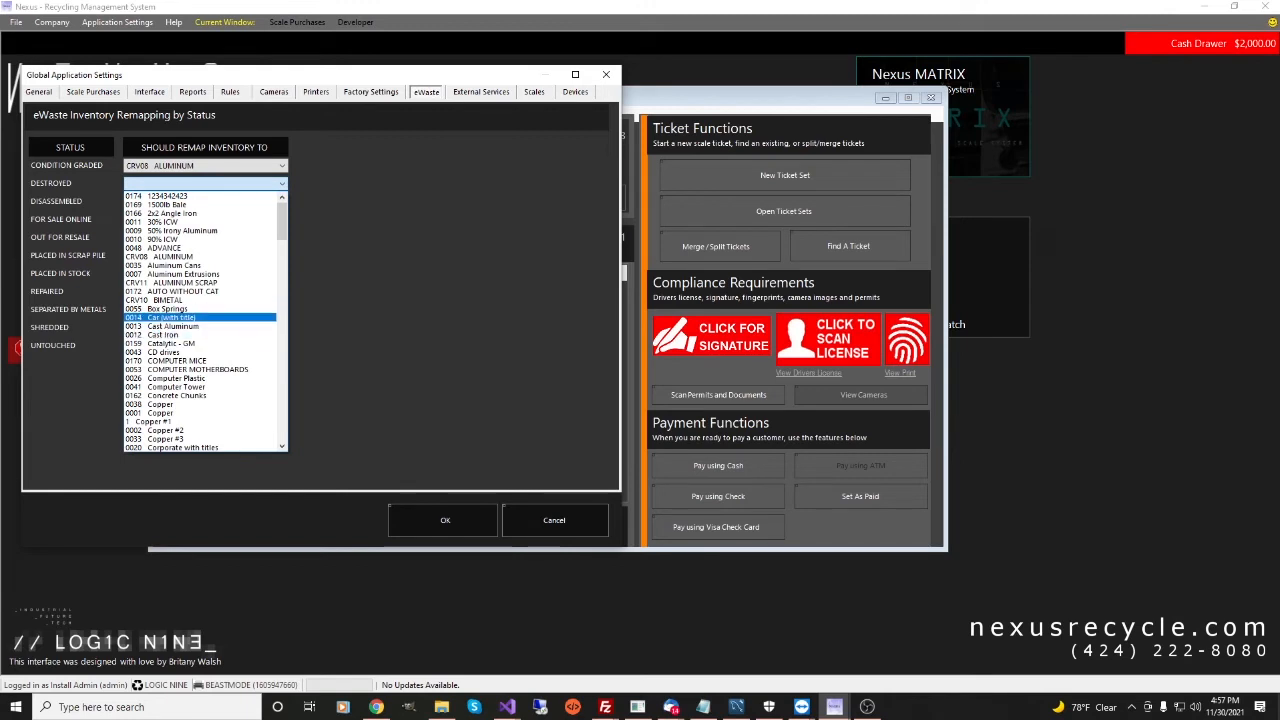
left_click(200, 334)
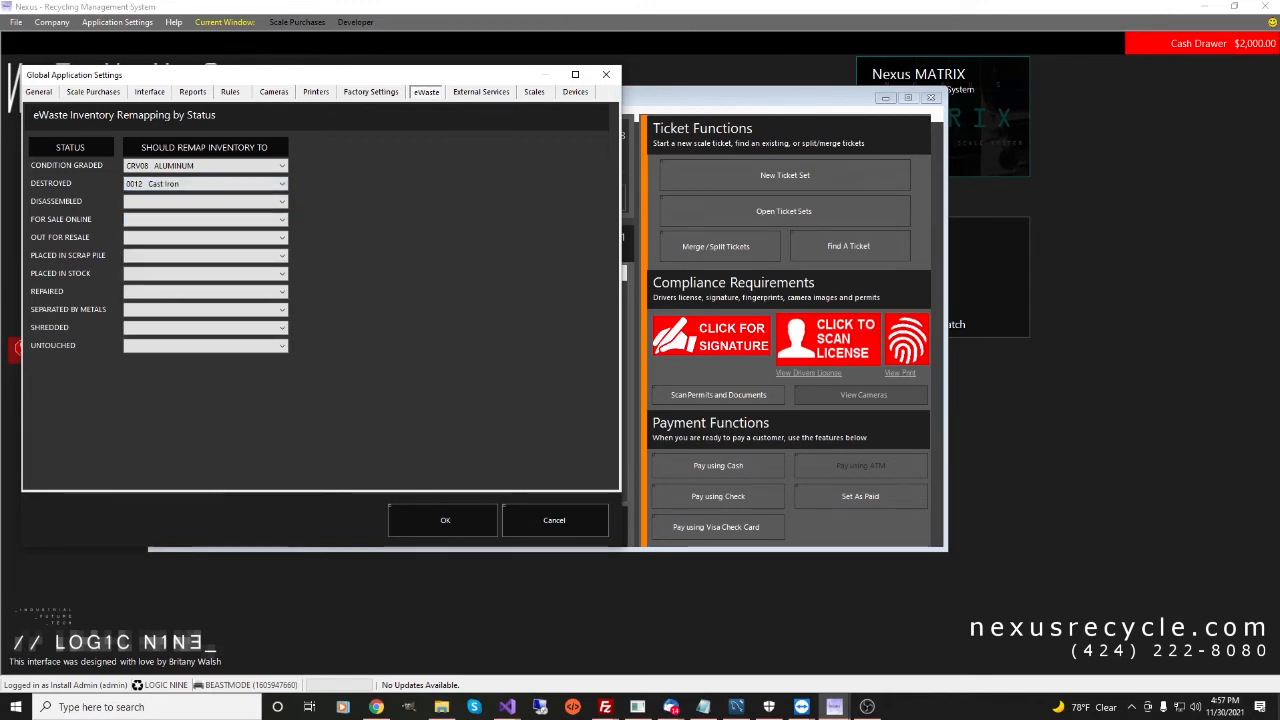
Remap eWaste inventory for the Disassembled status to 0002 Copper #2 and for the For Sale Online status to 0026 Computer Plastic.
left_click(205, 201)
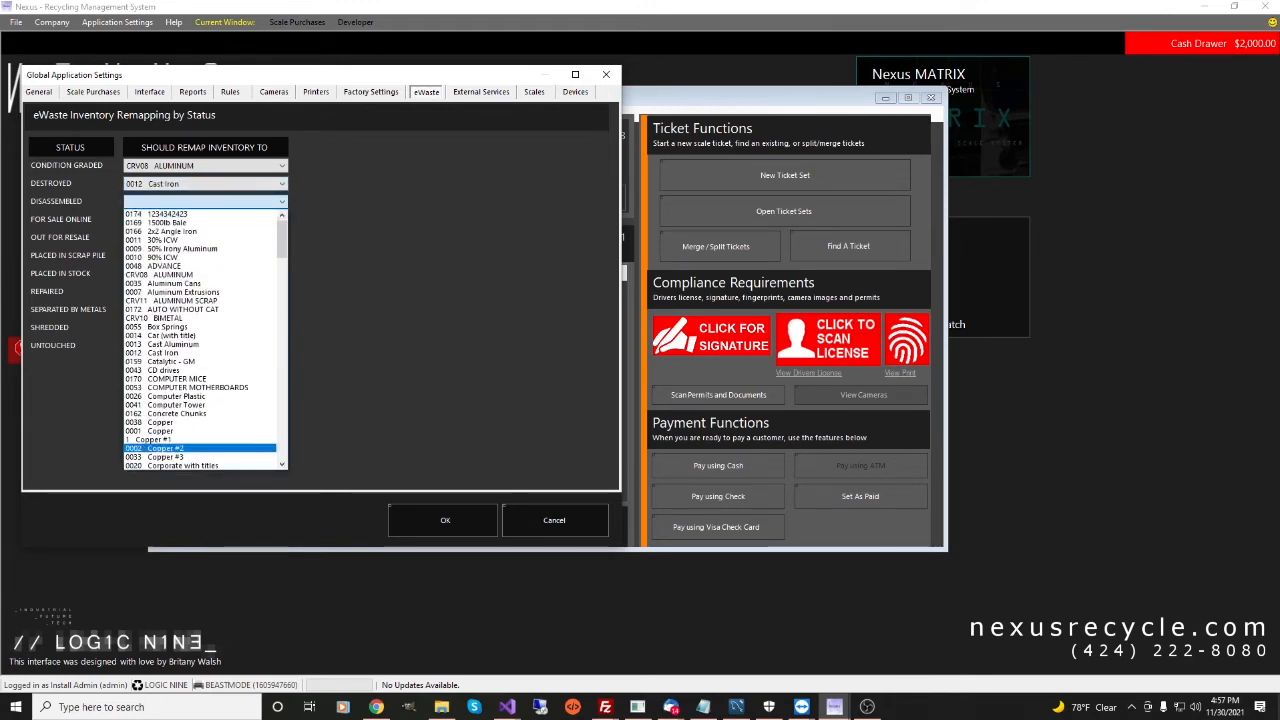
left_click(200, 448)
left_click(205, 219)
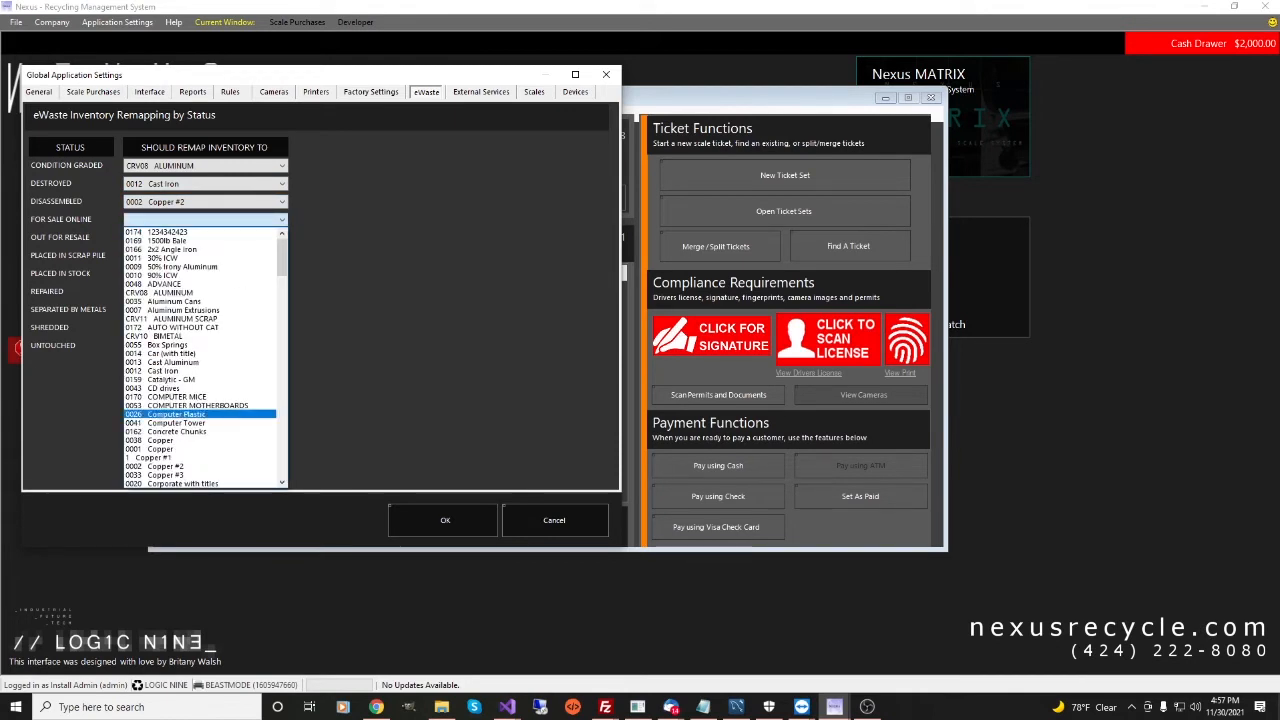
left_click(200, 414)
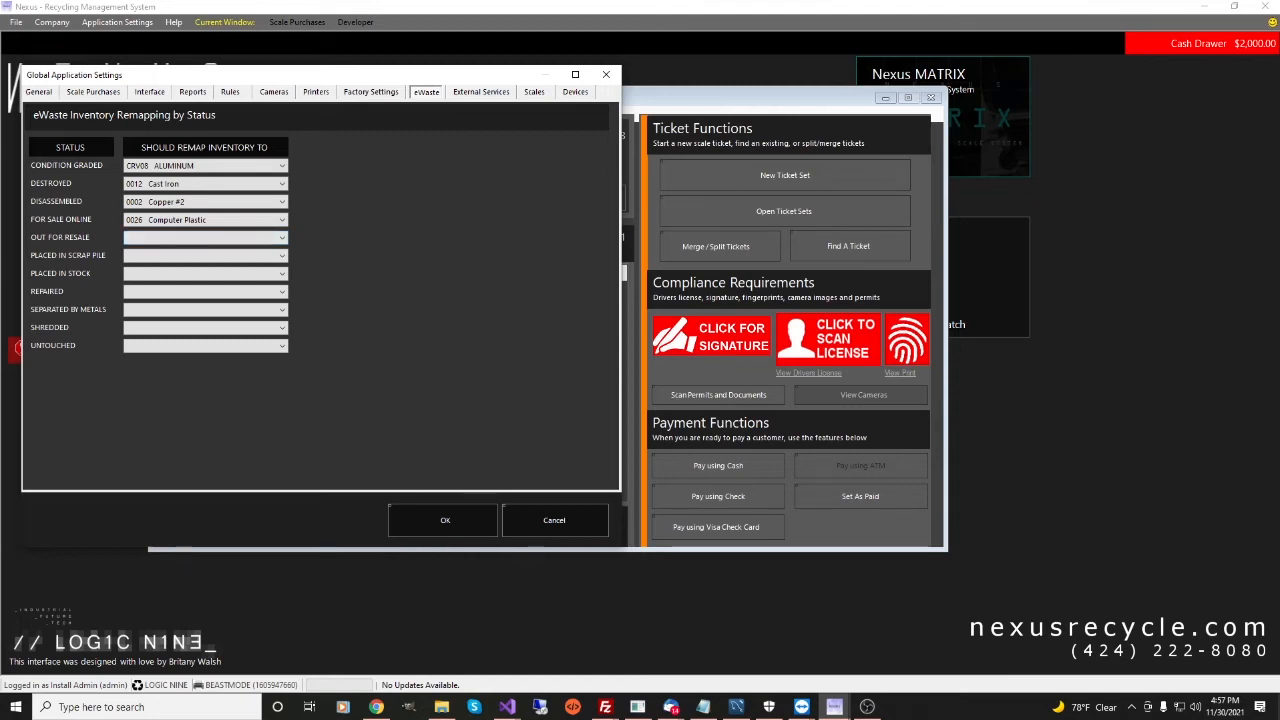
View the external services settings, starting with the domain name and FTP fields for Nexus Website Pricing Upload.
left_click(481, 92)
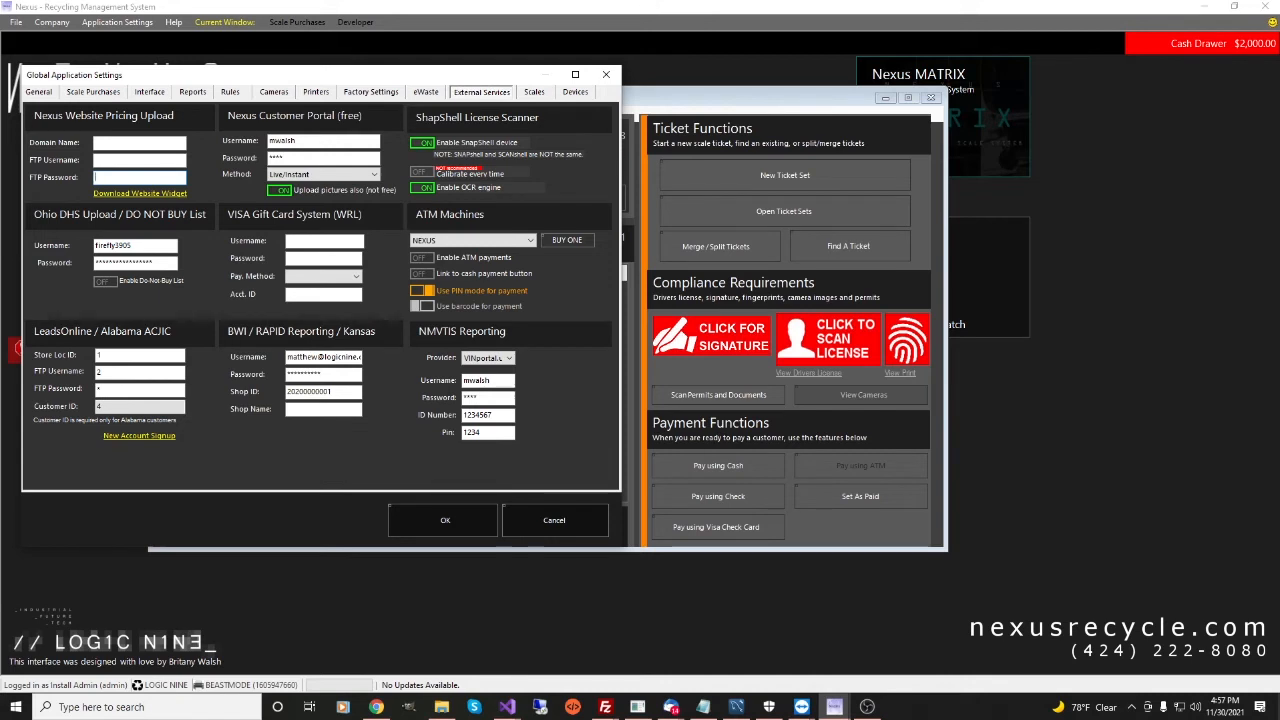
left_click(139, 144)
key("alt+Tab")
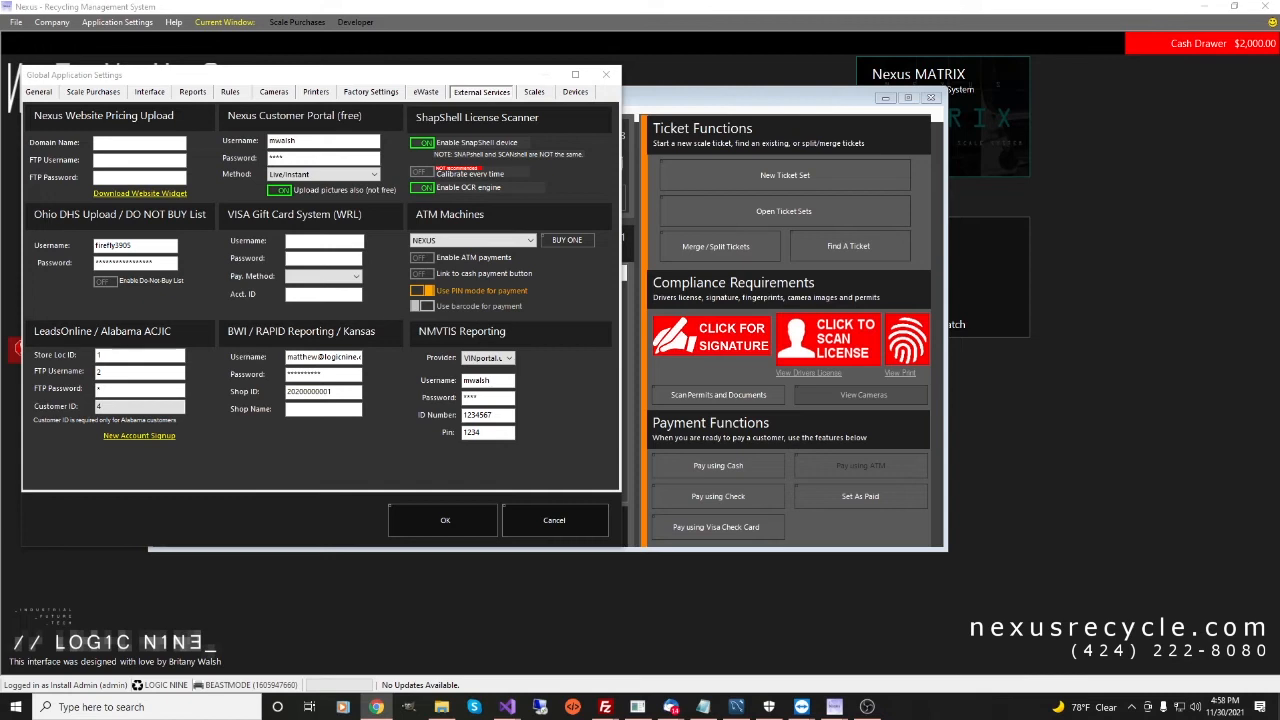
key("alt+Tab")
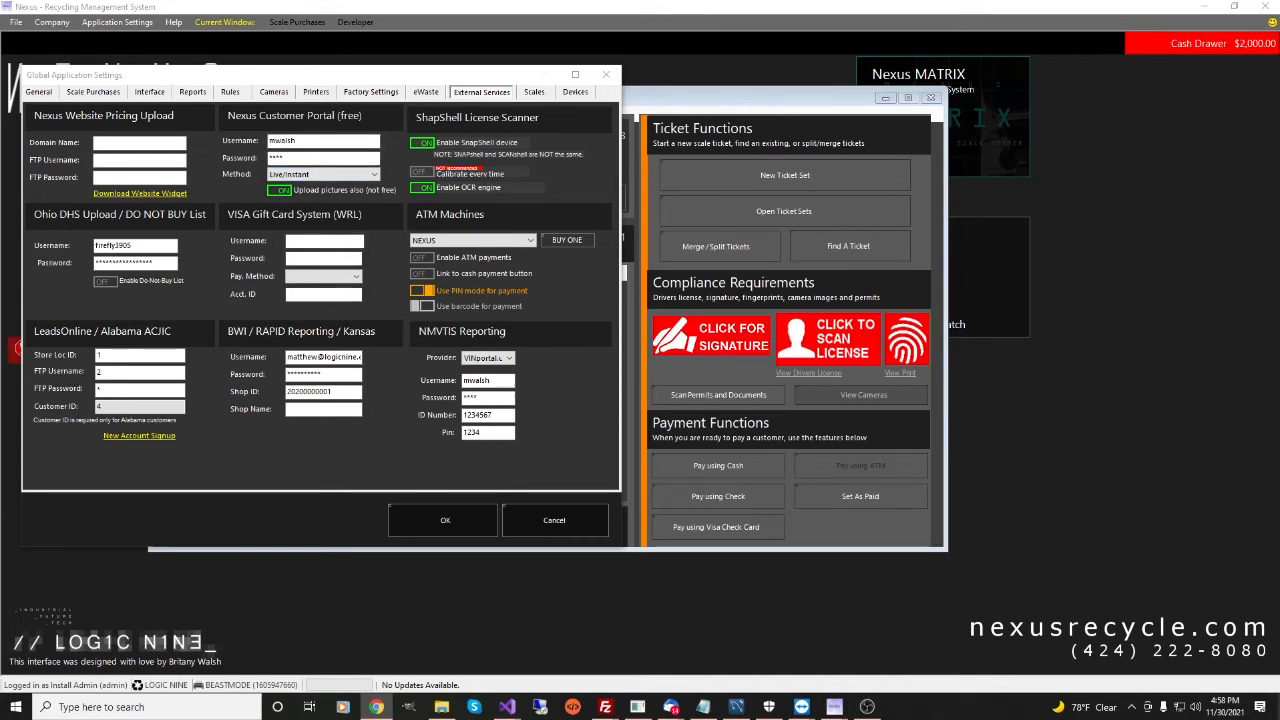
Switch to Chrome, unlock the Nexus Portal, and view its transaction records in a maximized window.
right_click(376, 707)
left_click(341, 584)
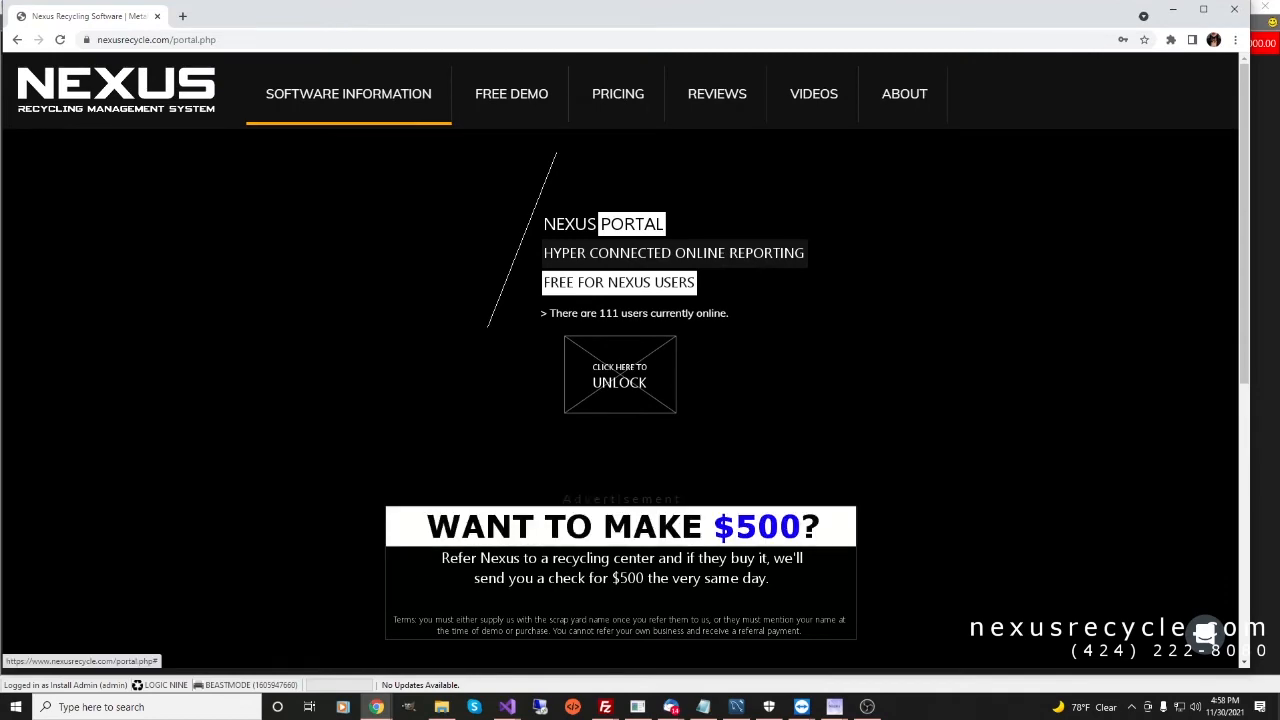
left_click(620, 375)
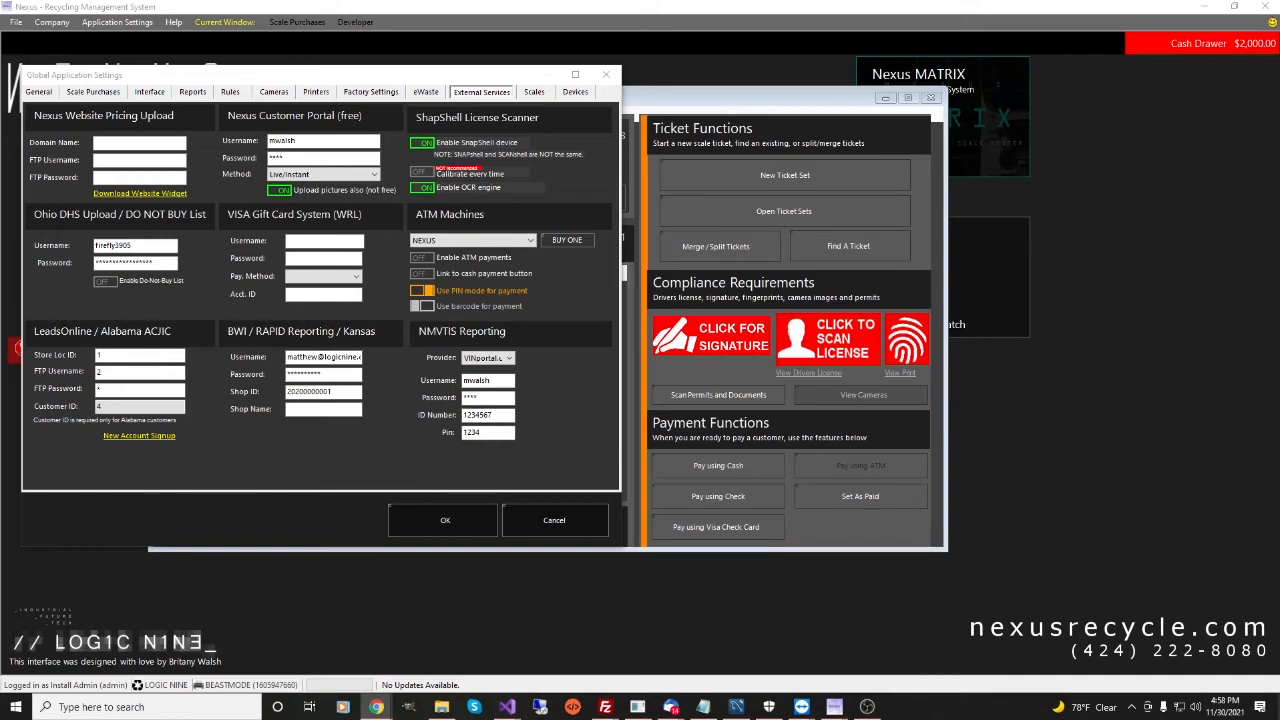
left_click_drag(610, 0, 640, 108)
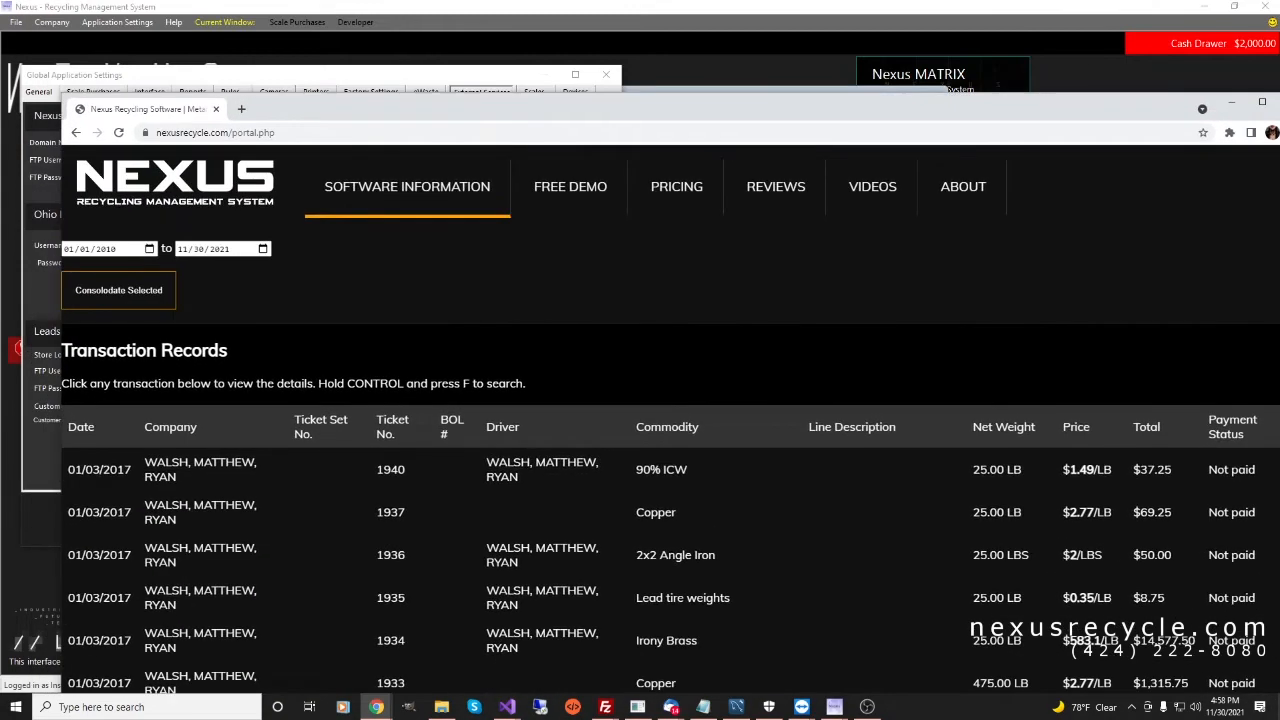
double_click(640, 108)
scroll(640, 400, "up", 2)
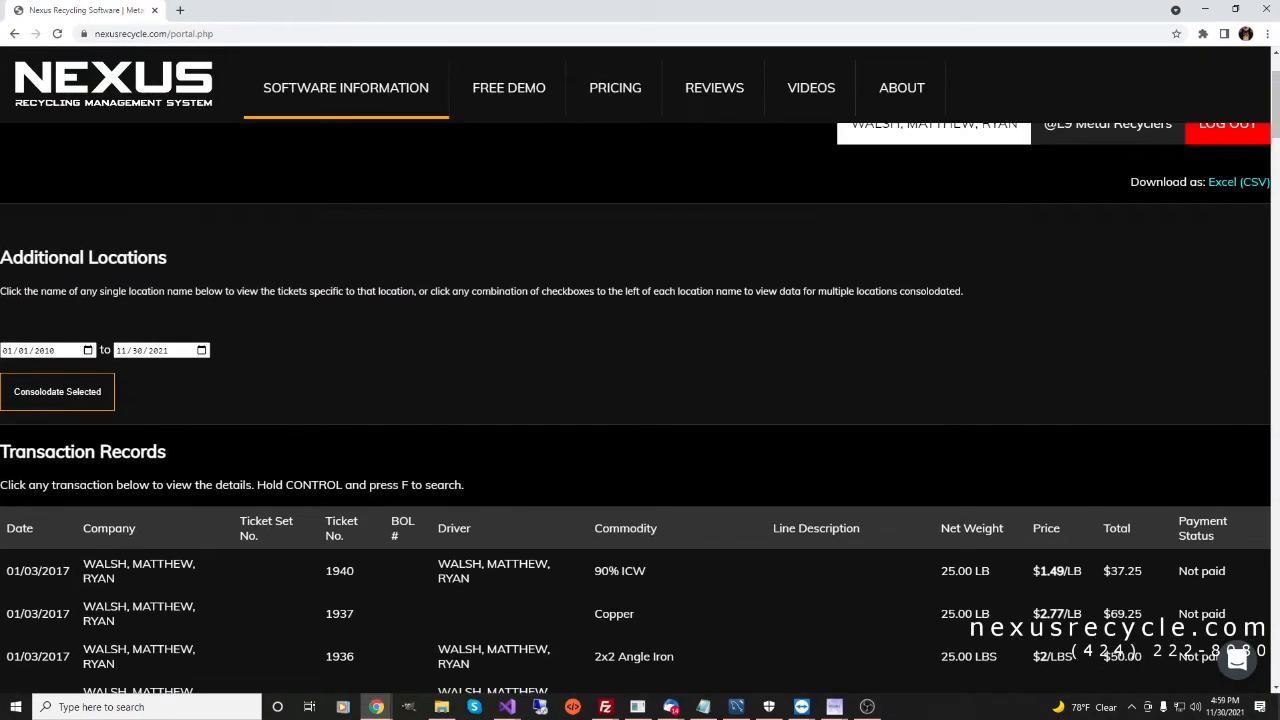
Examine the details and attached files of Copper ticket 1937, review the remaining transaction records, and close the portal page.
scroll(640, 400, "down", 3)
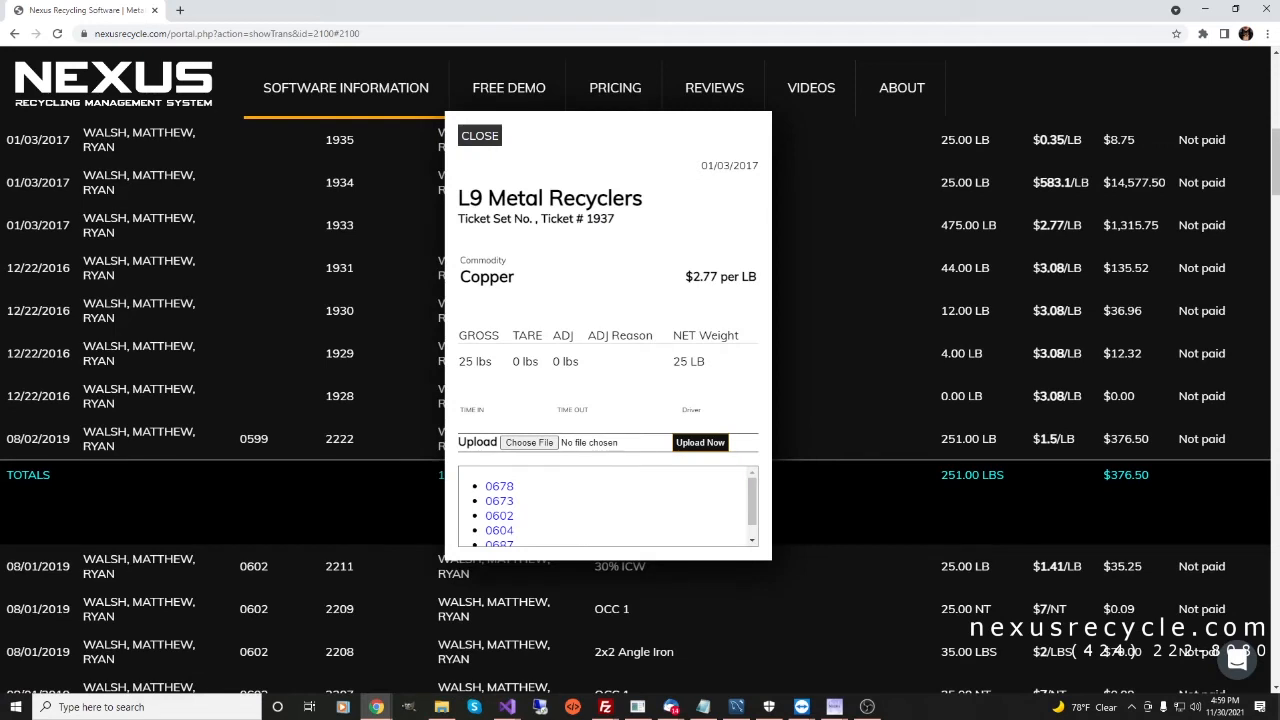
scroll(608, 506, "down", 1)
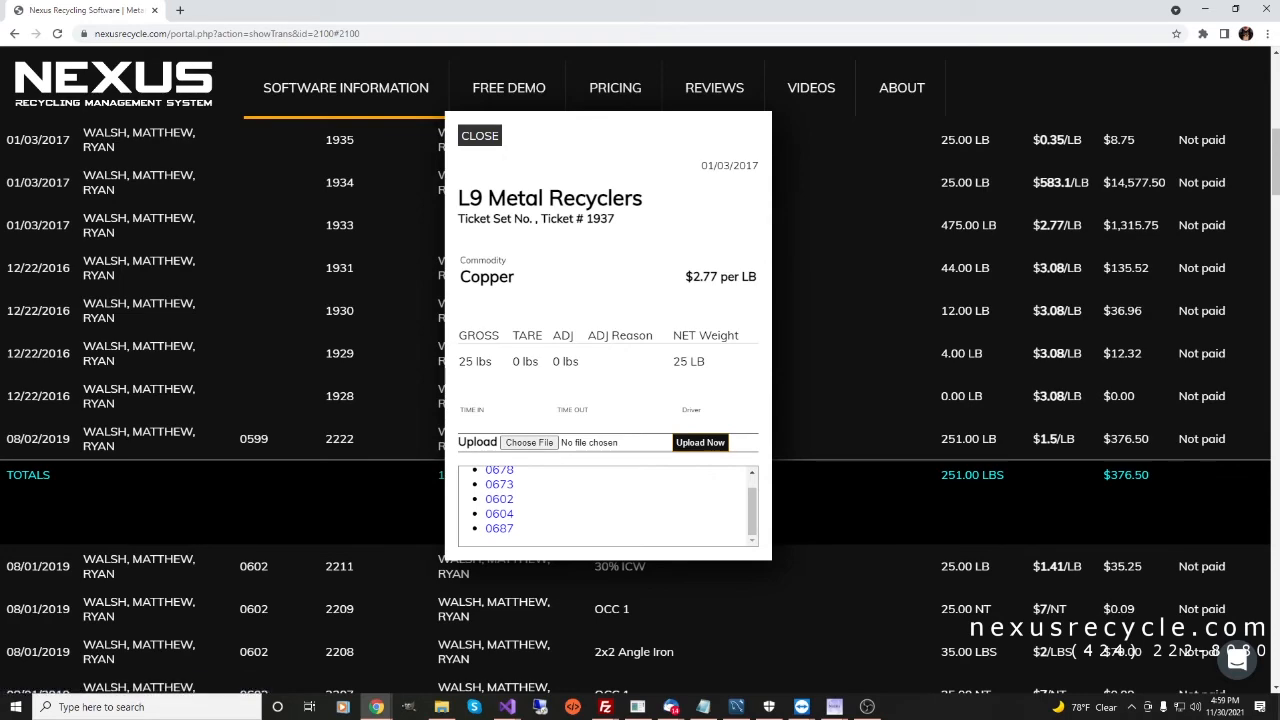
left_click(480, 136)
scroll(636, 405, "up", 7)
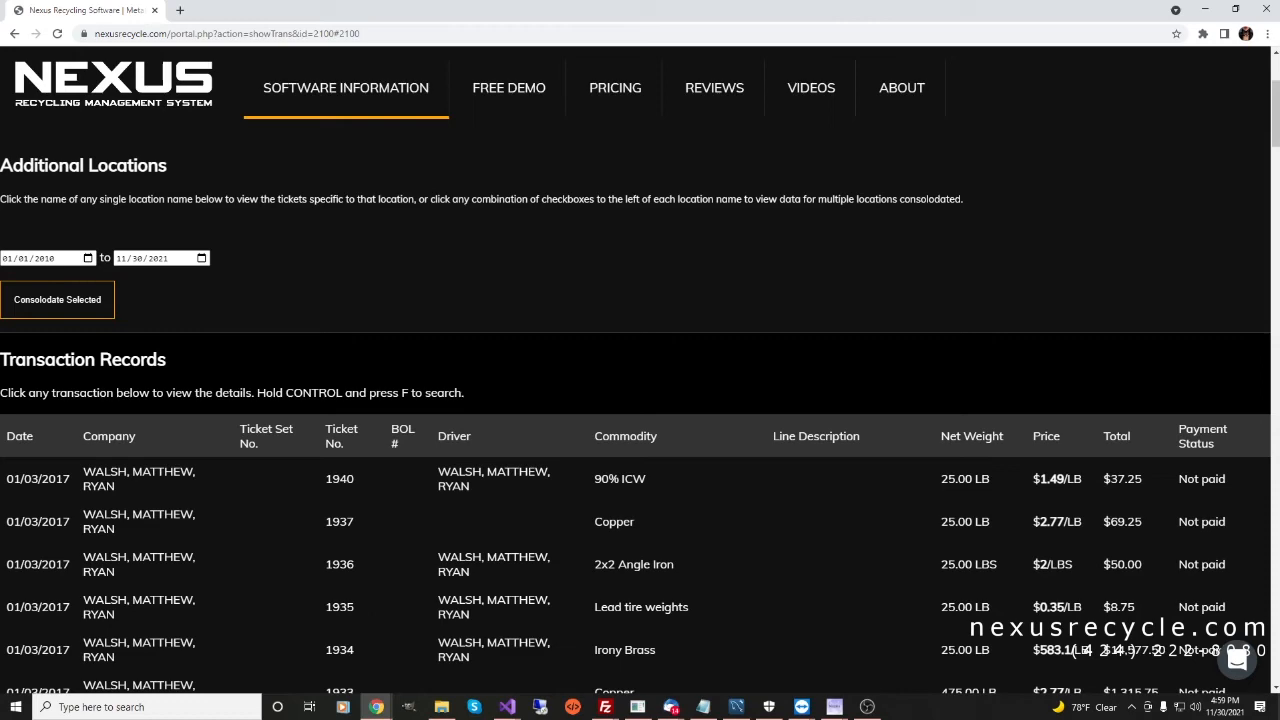
scroll(640, 400, "down", 3)
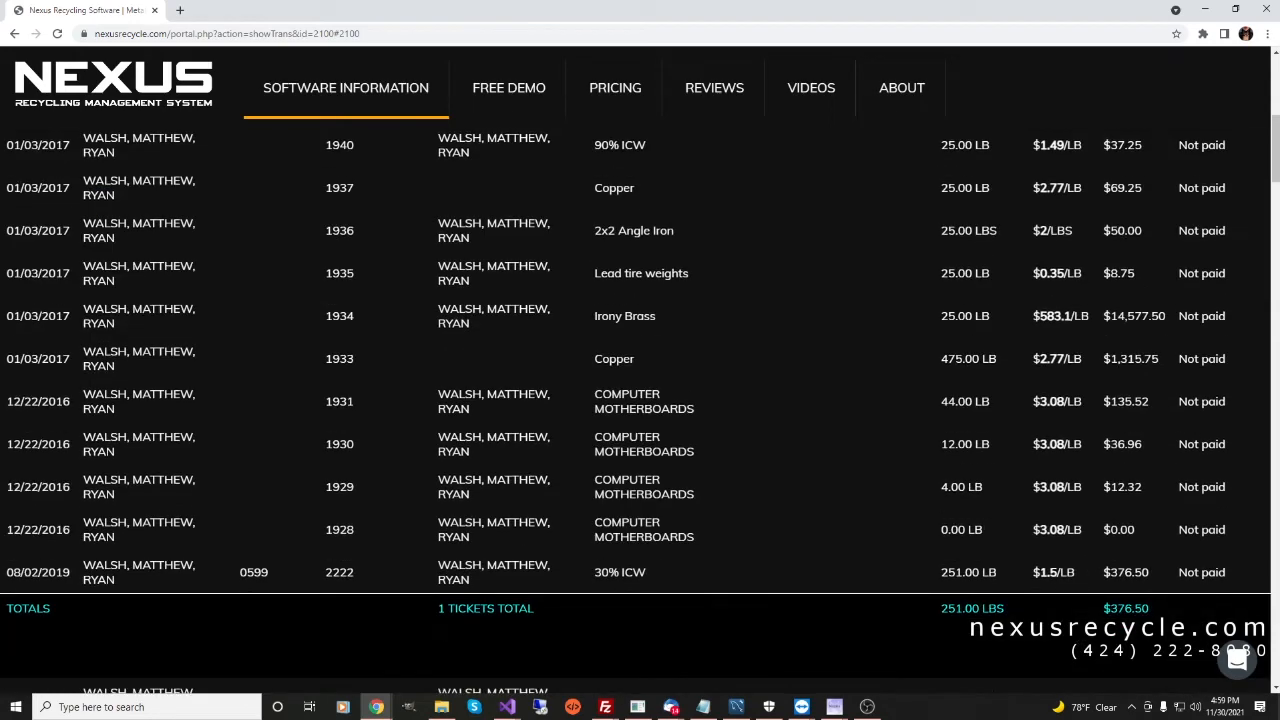
left_click(154, 10)
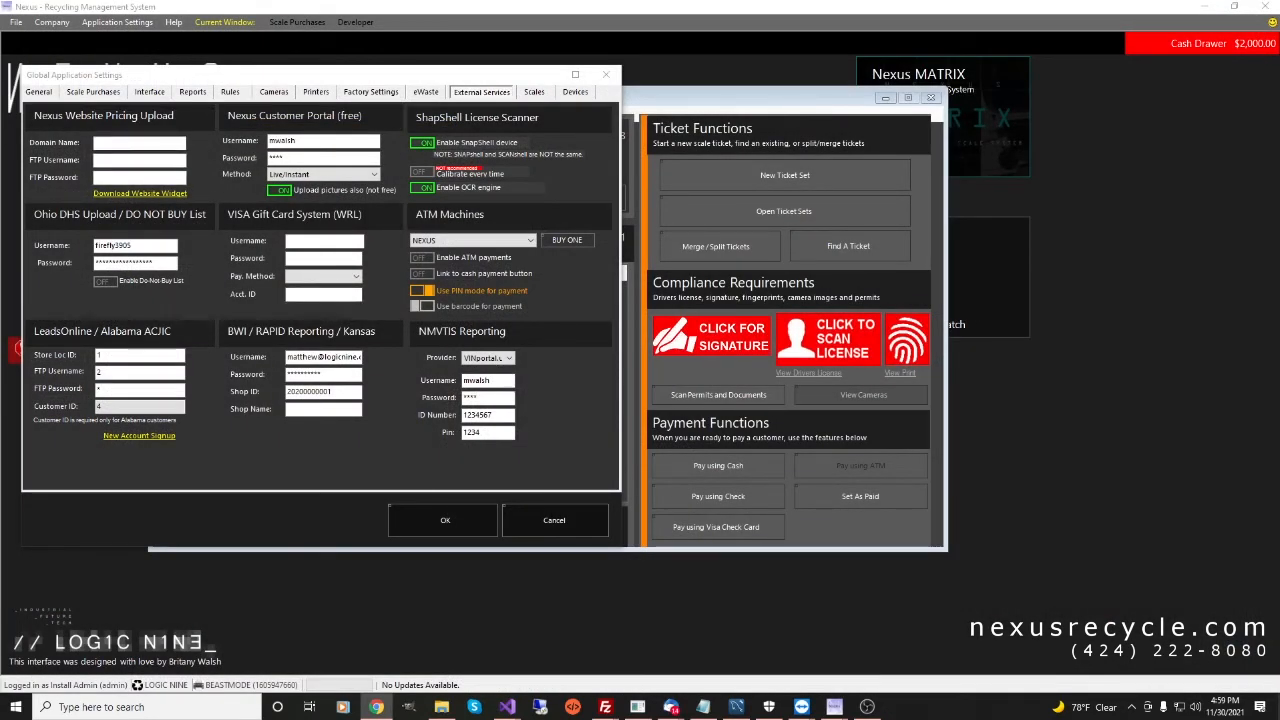
Try the Manual upload method for the Nexus Customer Portal, and set the method back to Live/Instant.
double_click(284, 141)
key("Tab")
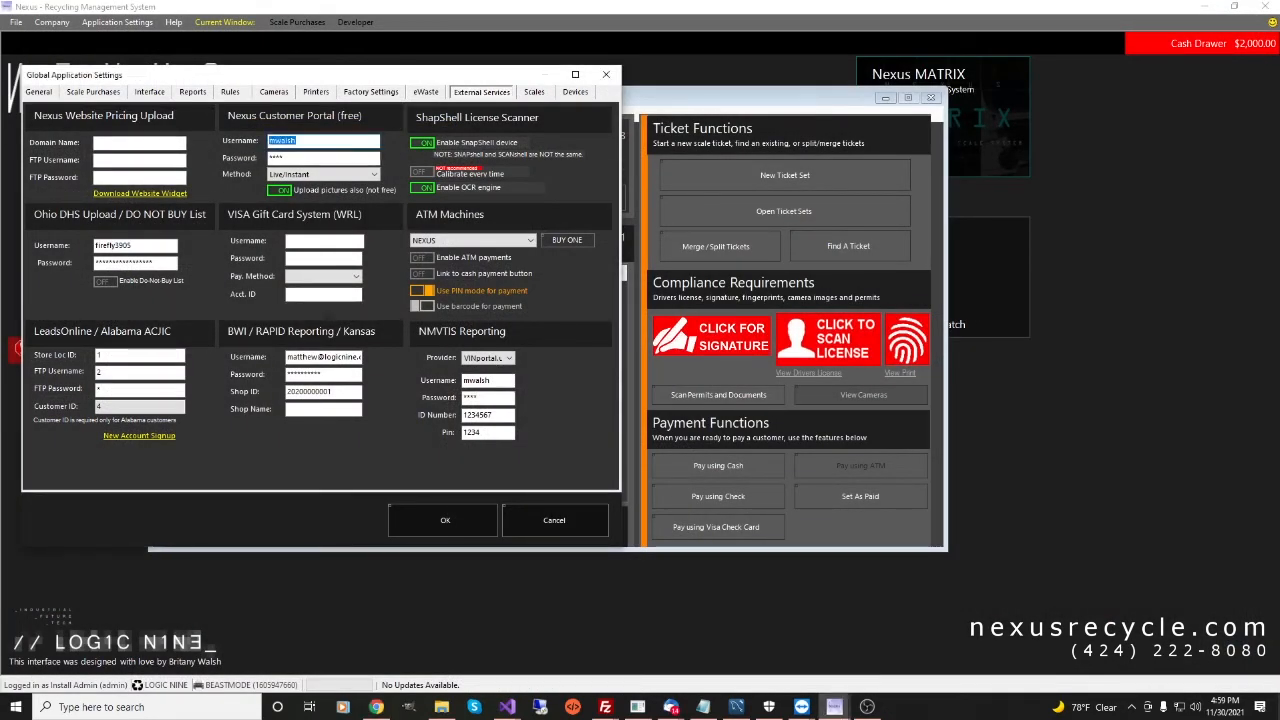
left_click(325, 175)
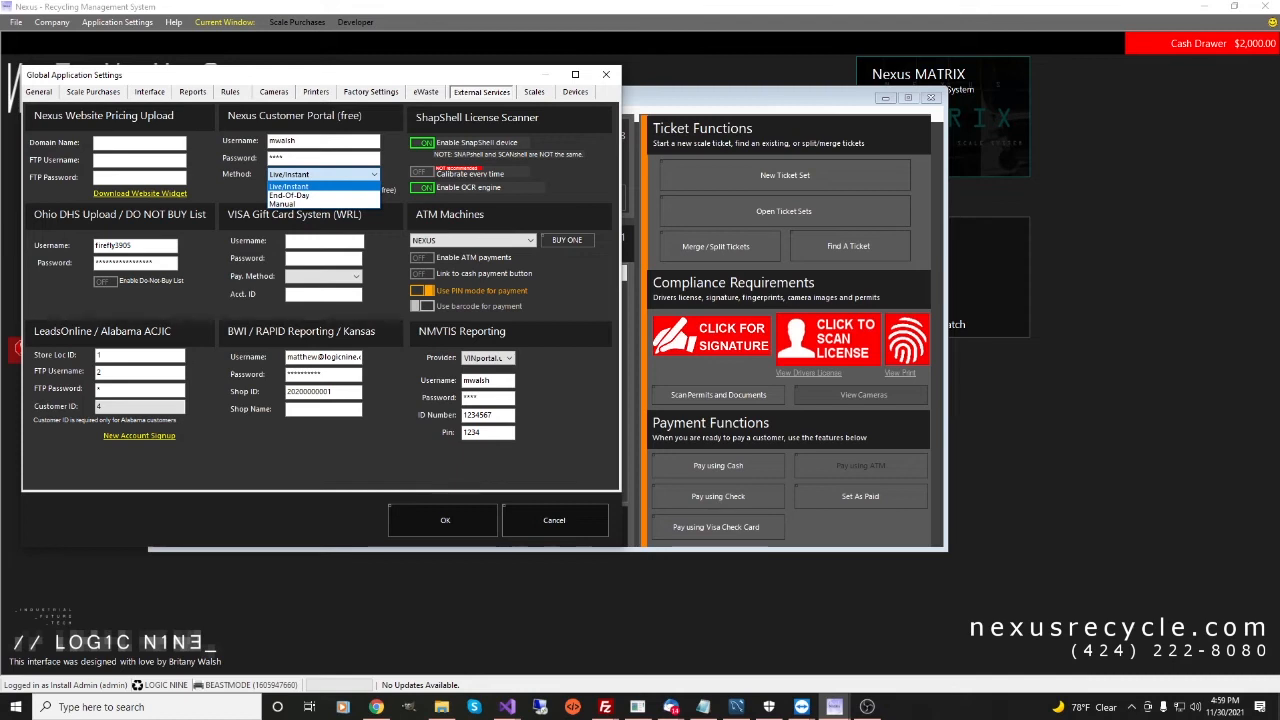
key("Down")
key("Down")
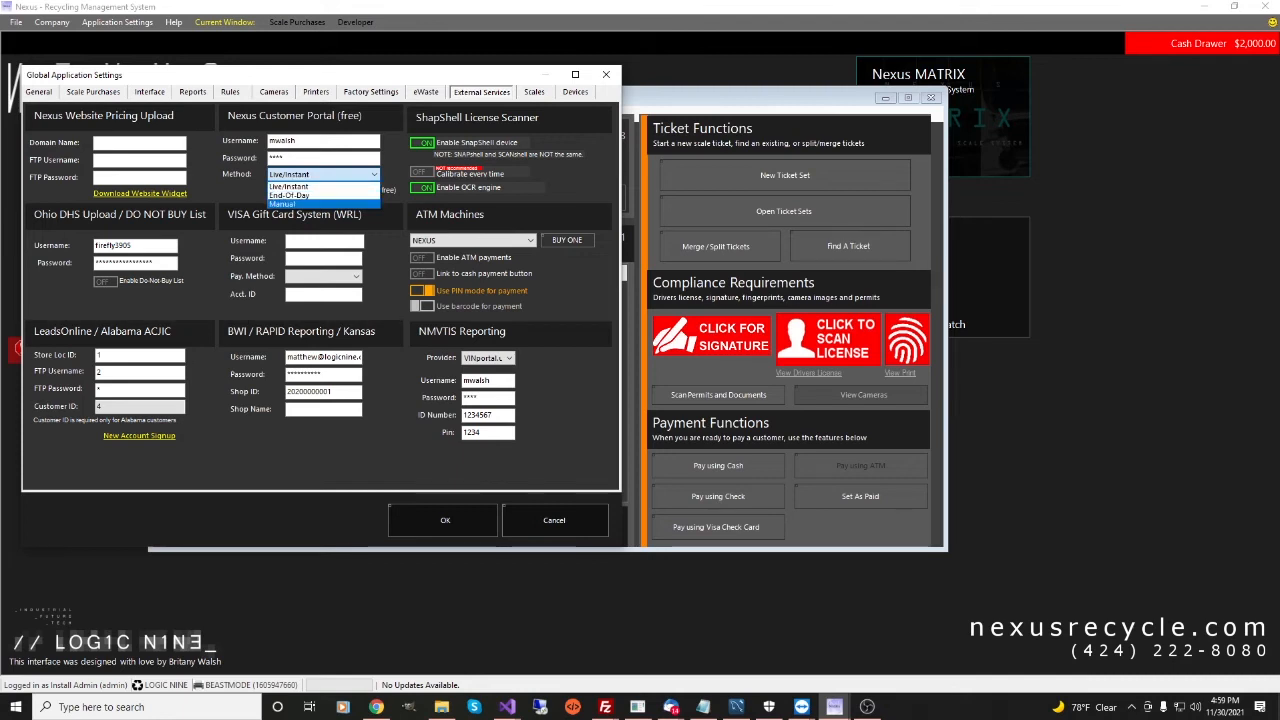
key("Return")
left_click(325, 175)
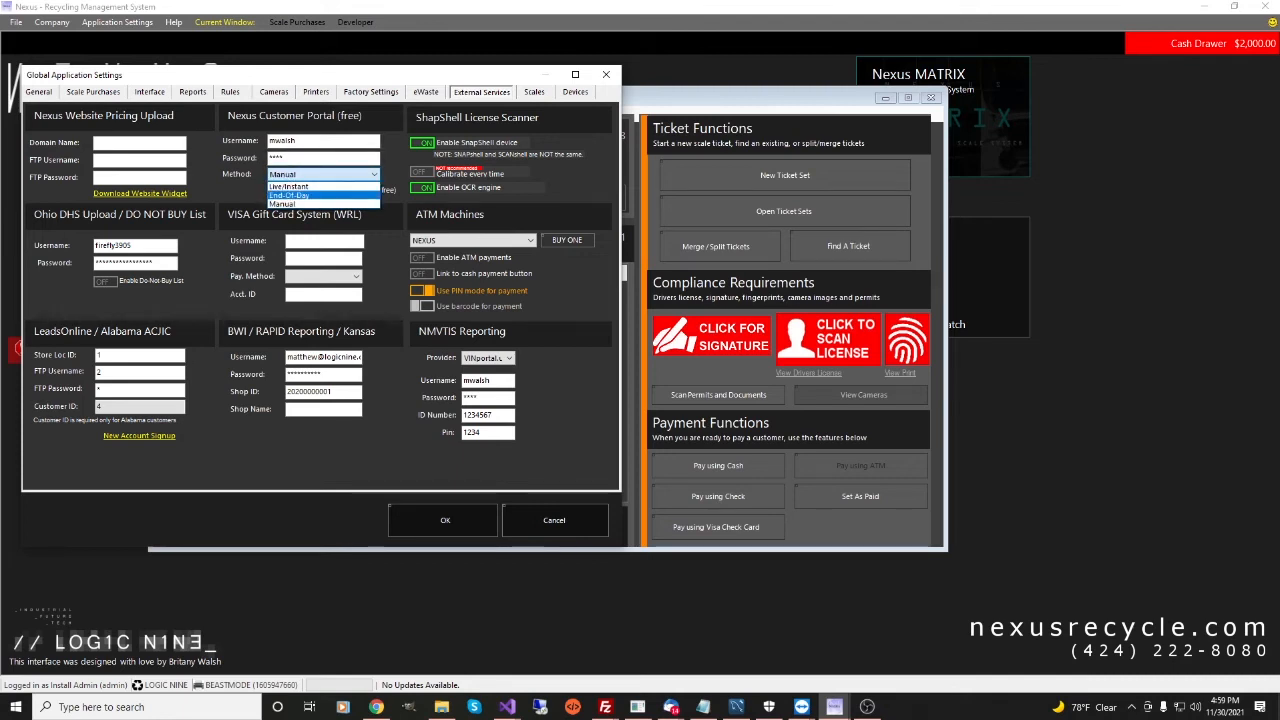
left_click(320, 186)
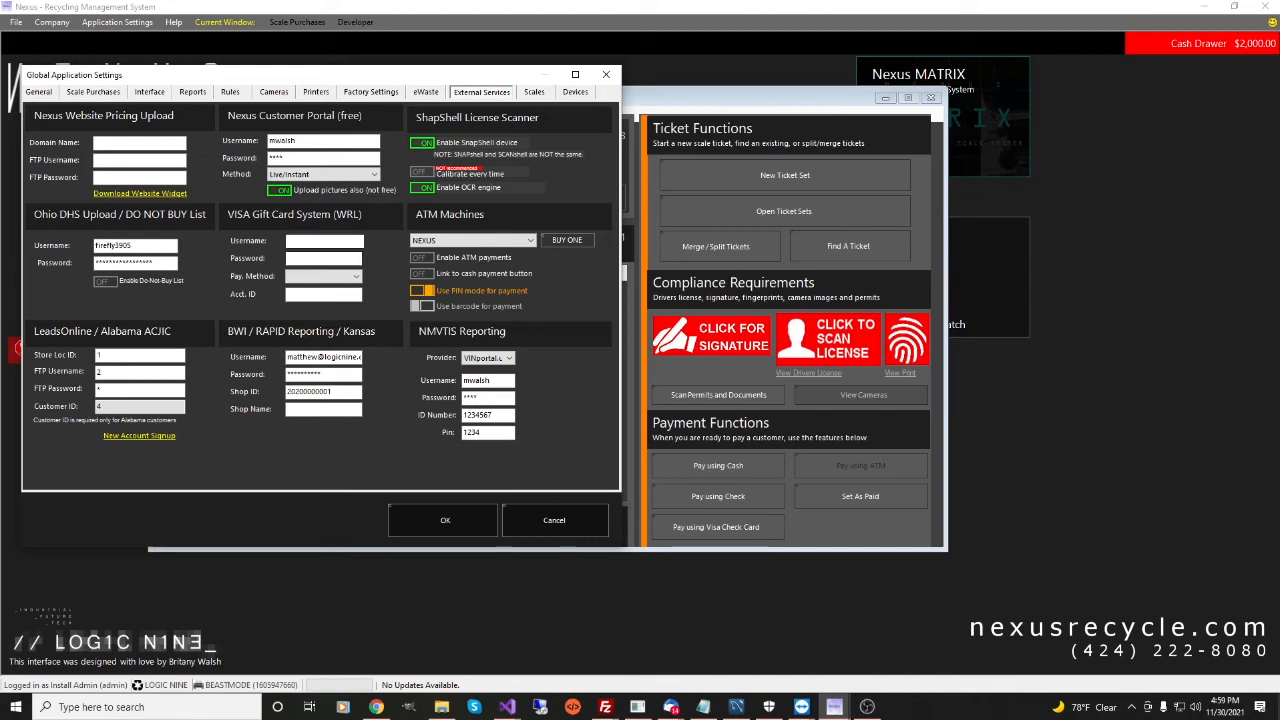
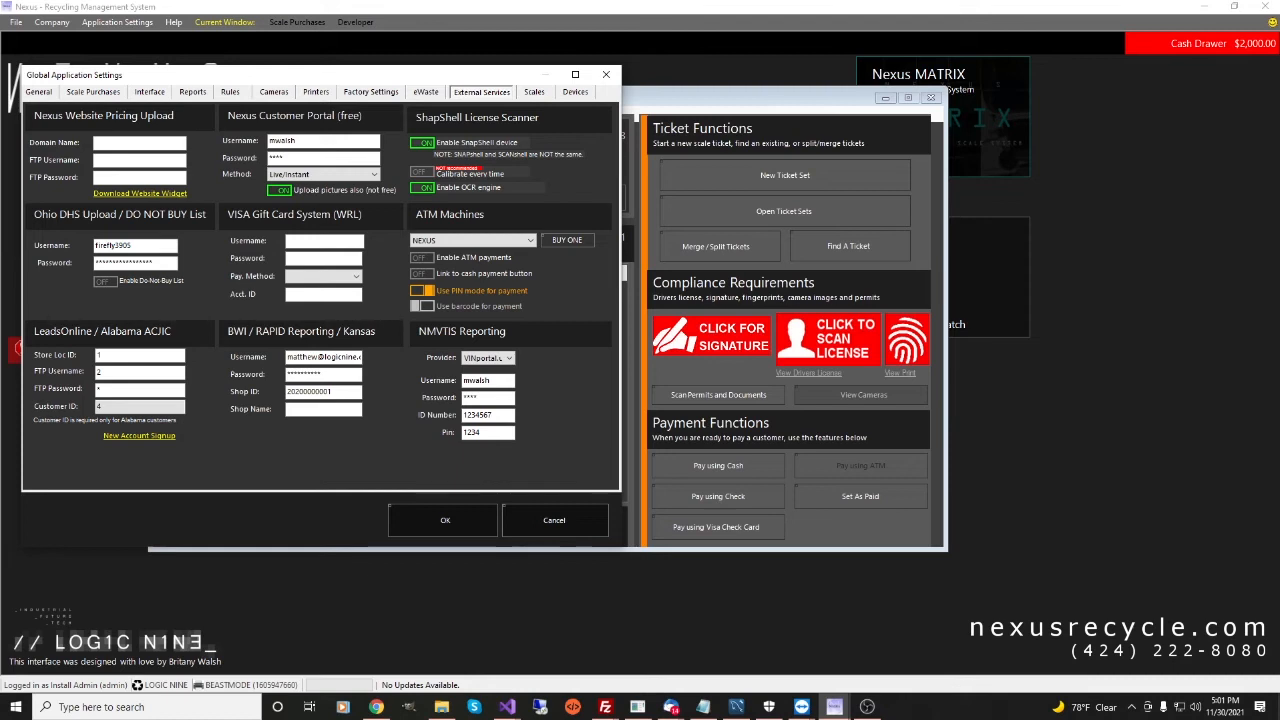
Turn off the license scanner's OCR engine and enable the Ohio DHS Do-Not-Buy List.
left_click(422, 188)
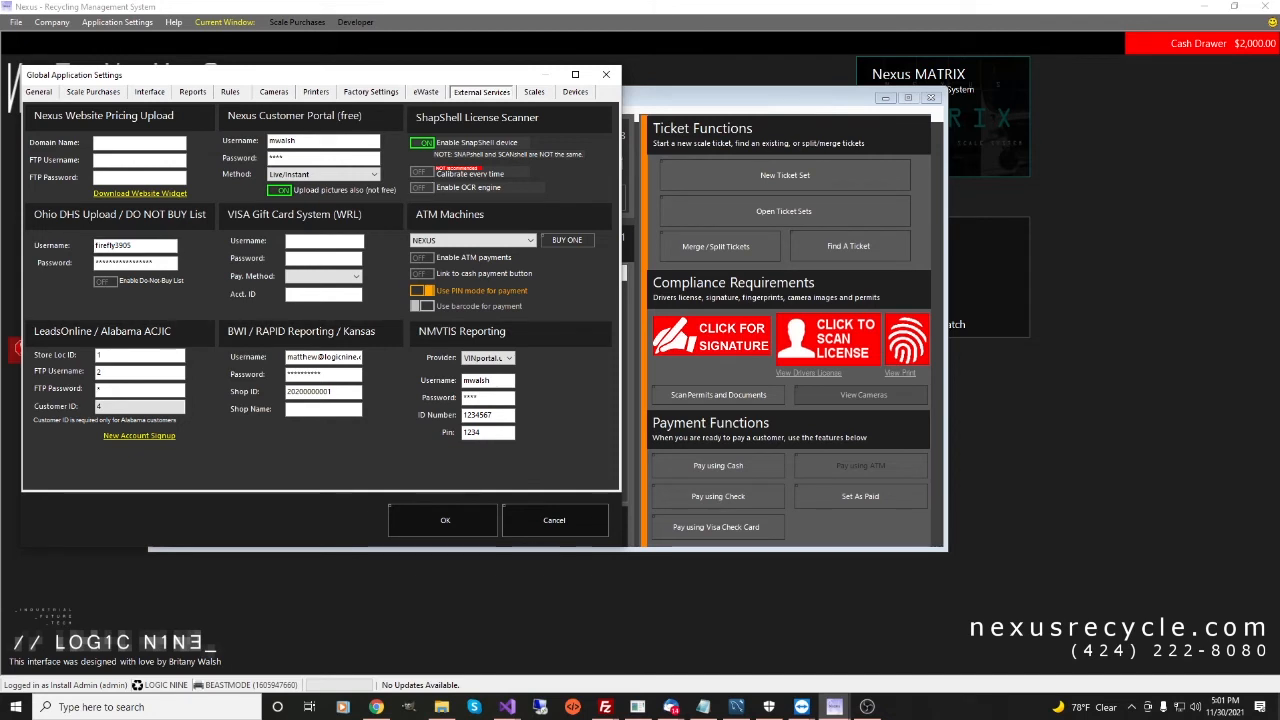
left_click_drag(136, 246, 94, 246)
key("Tab")
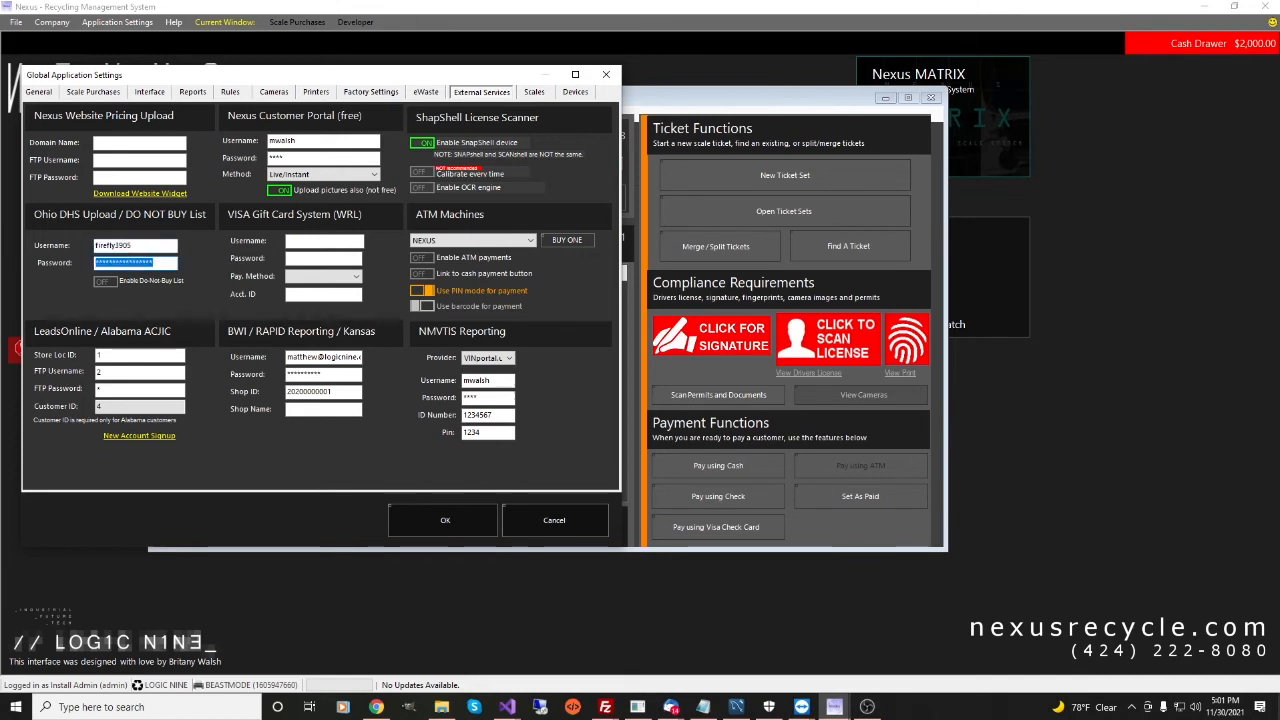
left_click(106, 282)
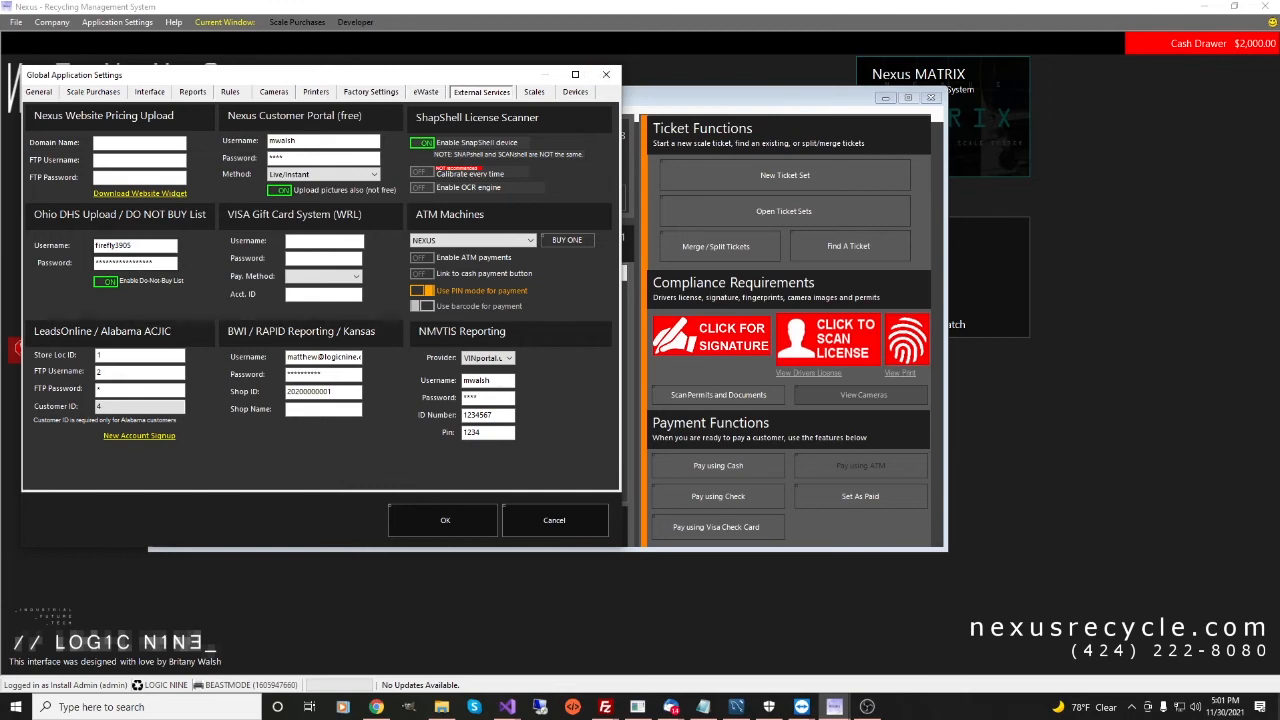
Close the settings without saving, and check the ticket's customer against the Do Not Buy list, dismissing each result.
left_click(606, 75)
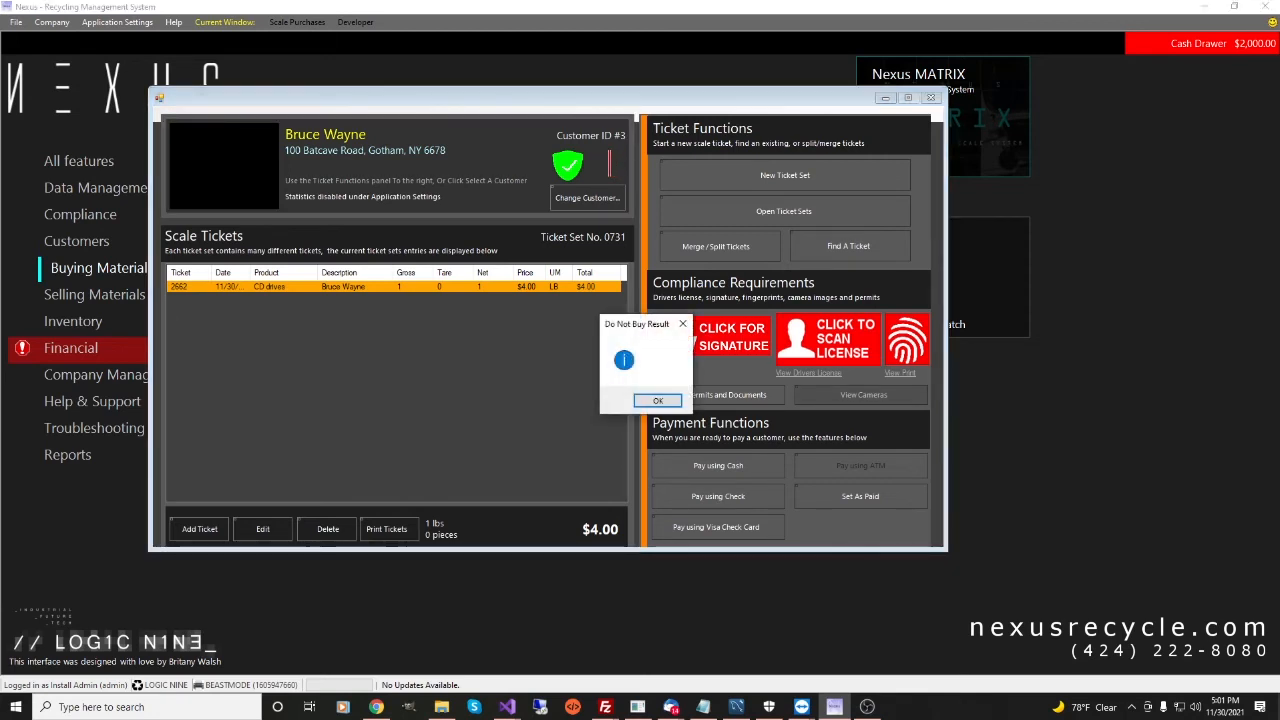
left_click(658, 401)
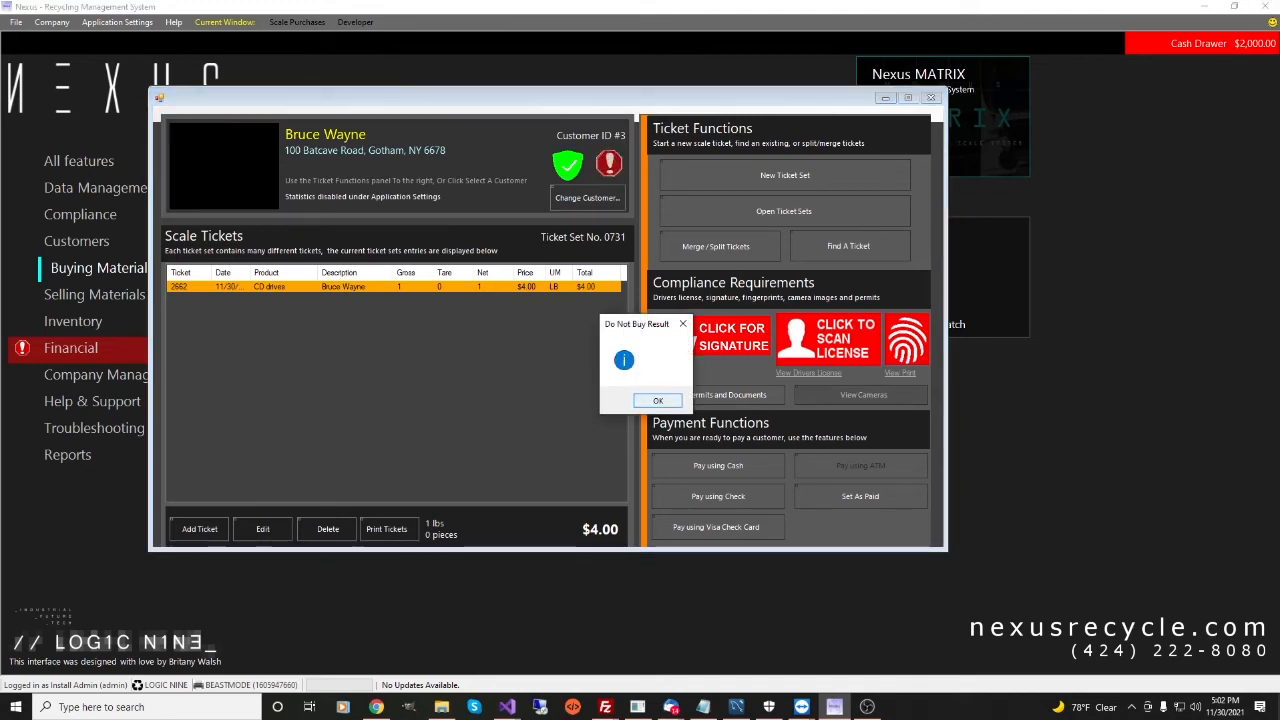
key("Return")
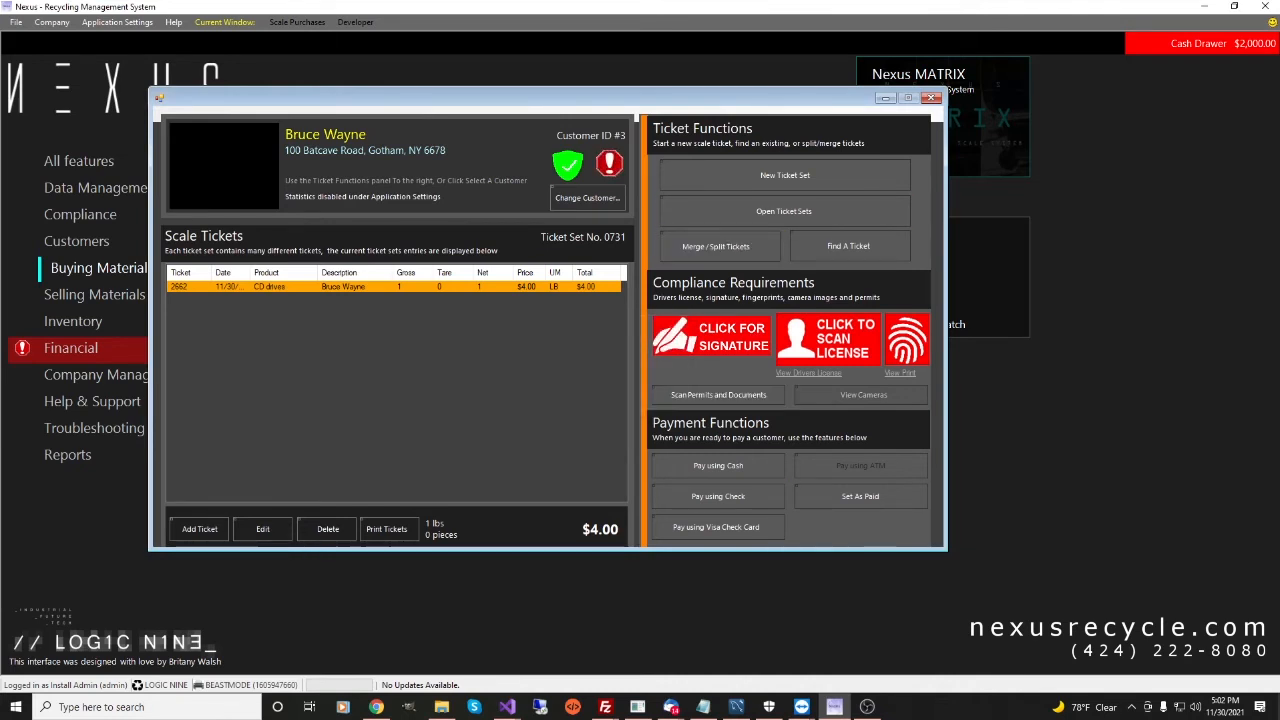
Reopen the Global Application Settings and view the printer, factory settings and external services pages.
left_click(117, 22)
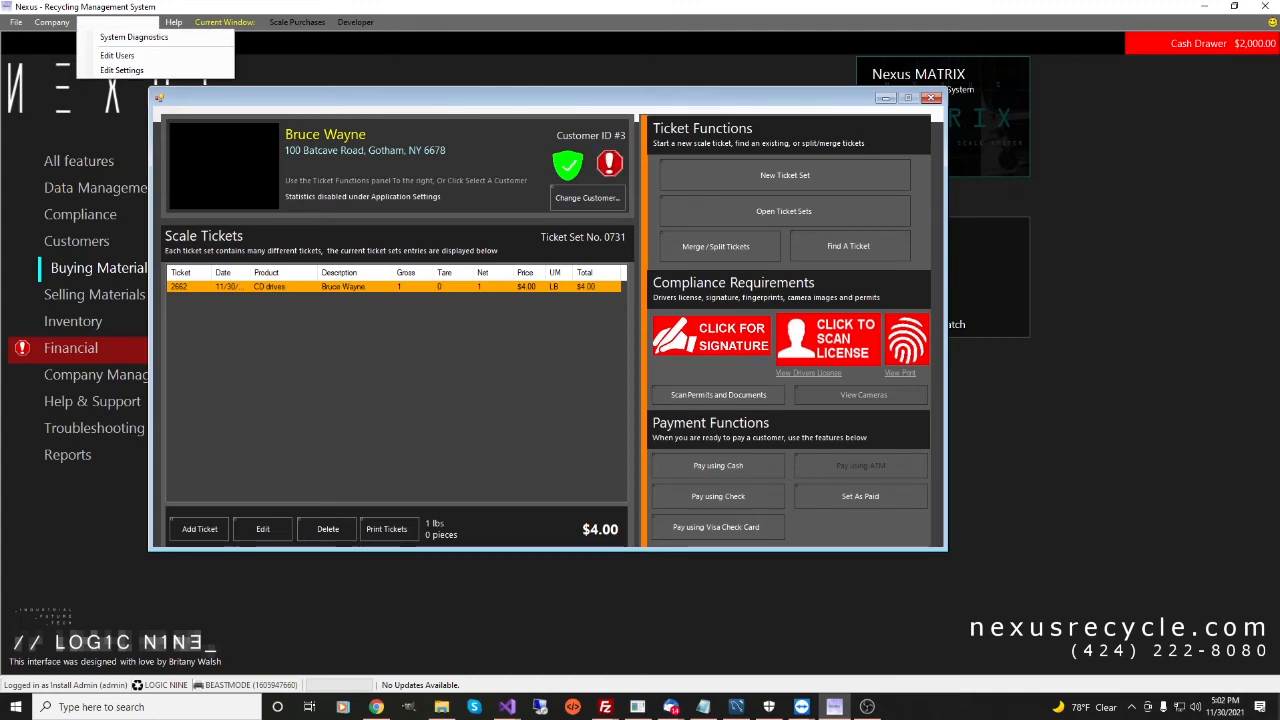
left_click(122, 68)
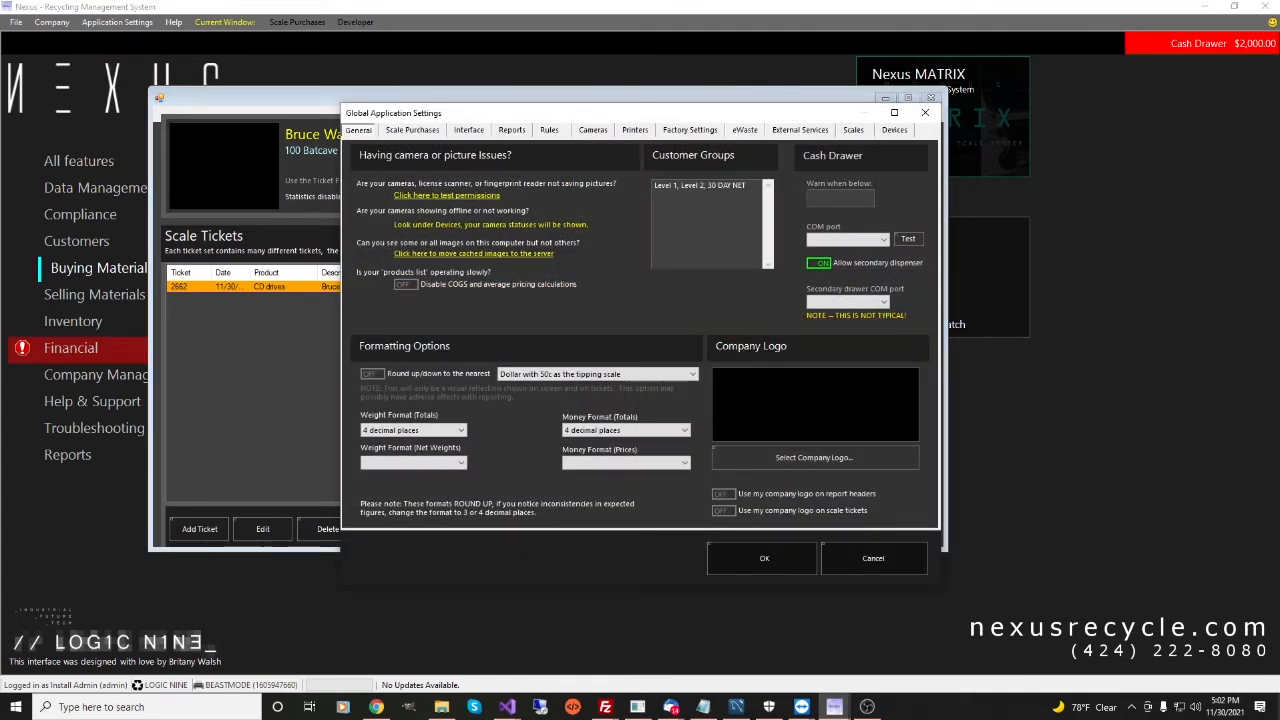
left_click(635, 130)
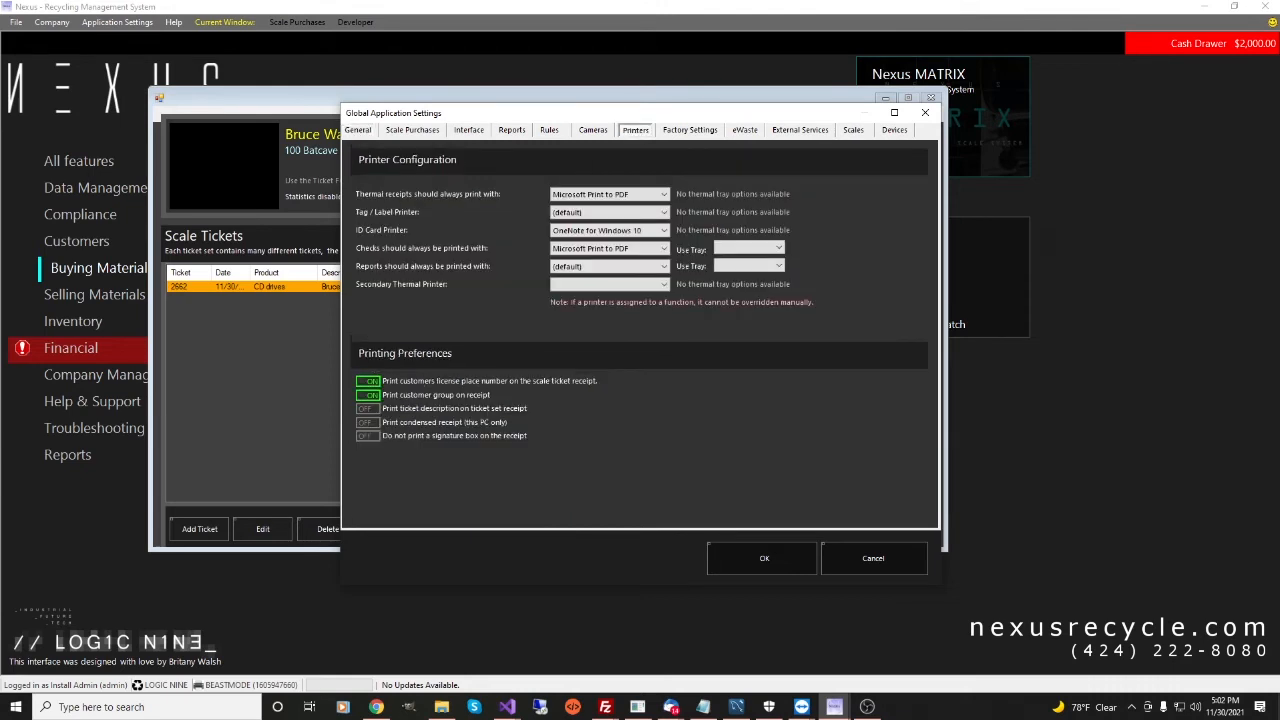
left_click(690, 130)
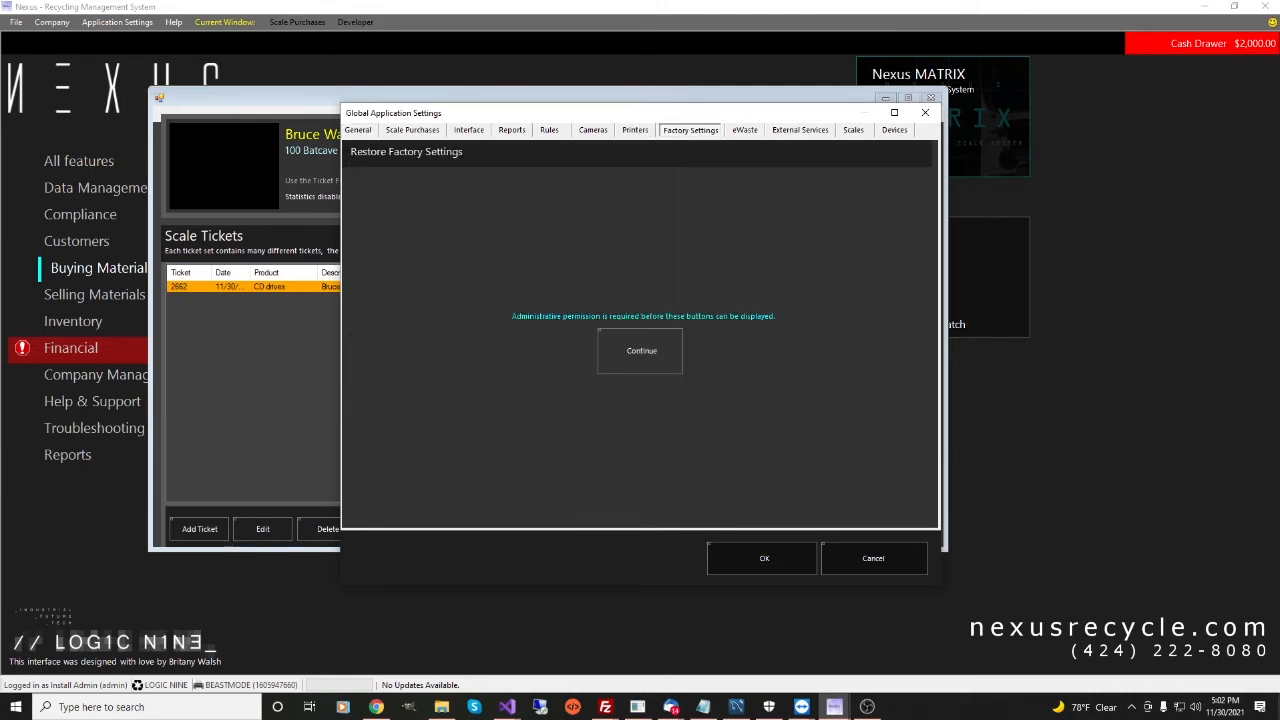
left_click(800, 130)
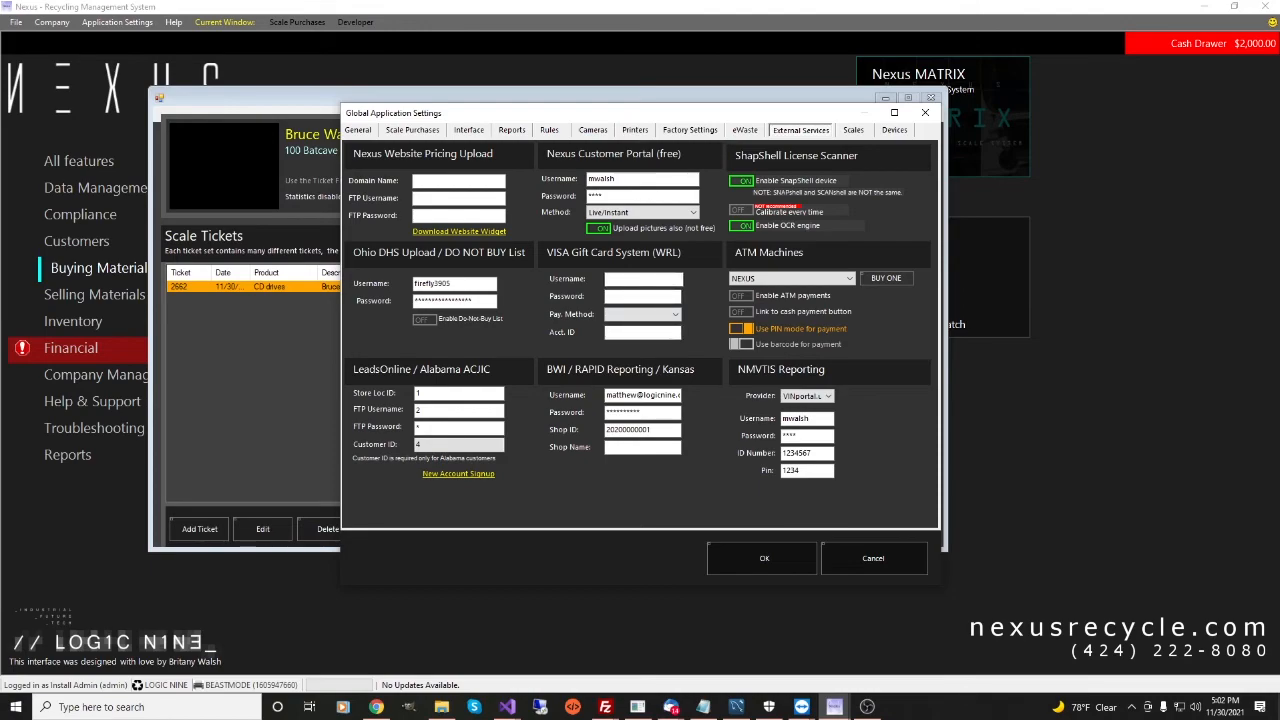
Try ATS as the ATM machine provider, and set the provider back to NEXUS.
left_click_drag(566, 113, 217, 185)
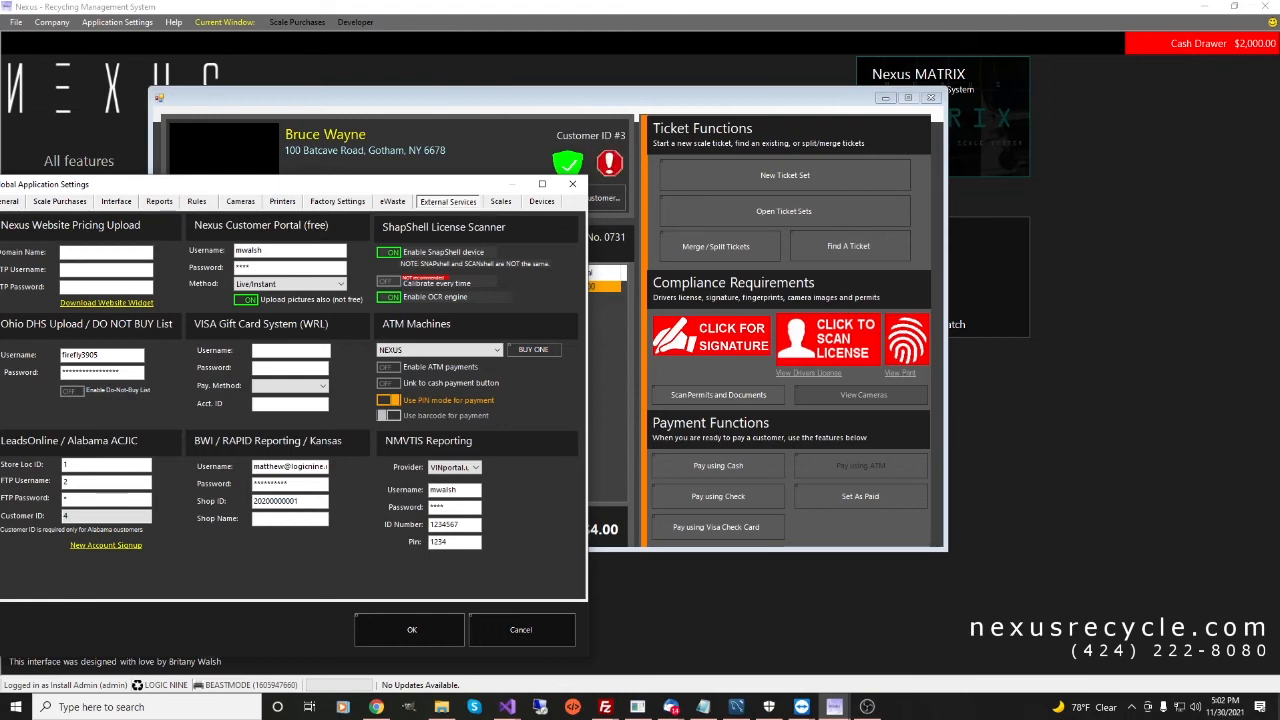
left_click_drag(321, 189, 605, 115)
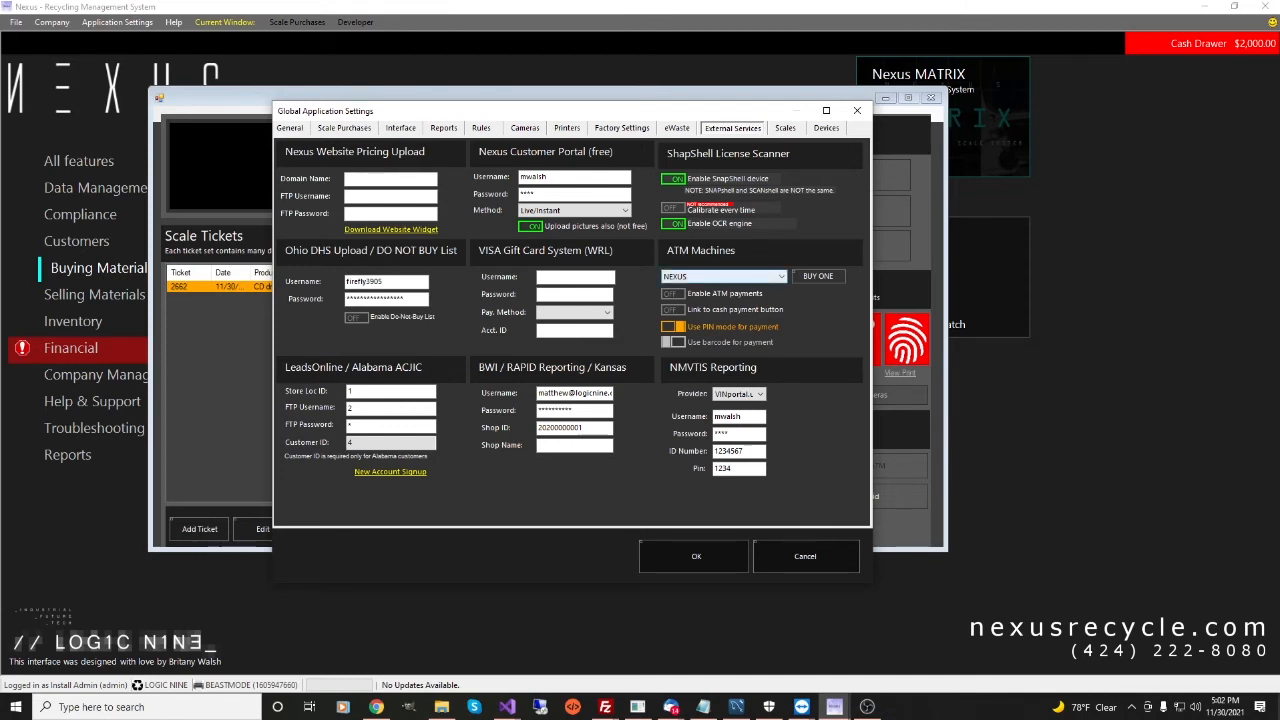
left_click(722, 276)
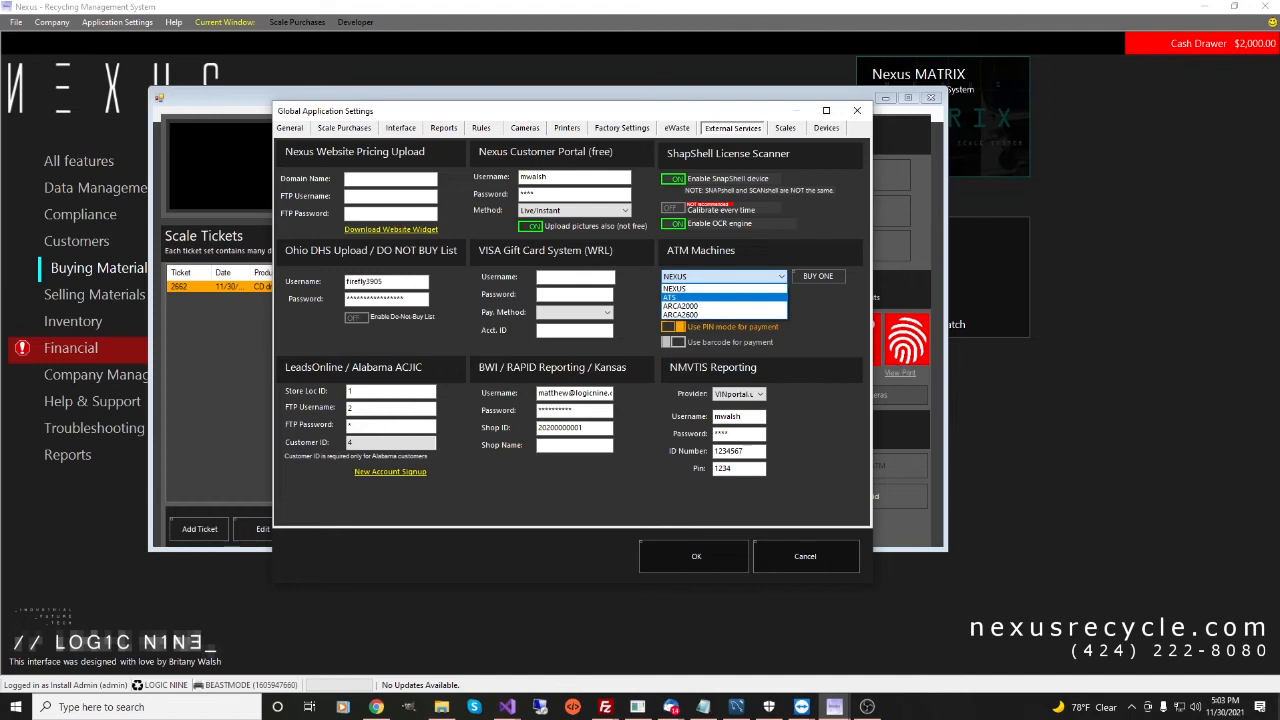
left_click(690, 297)
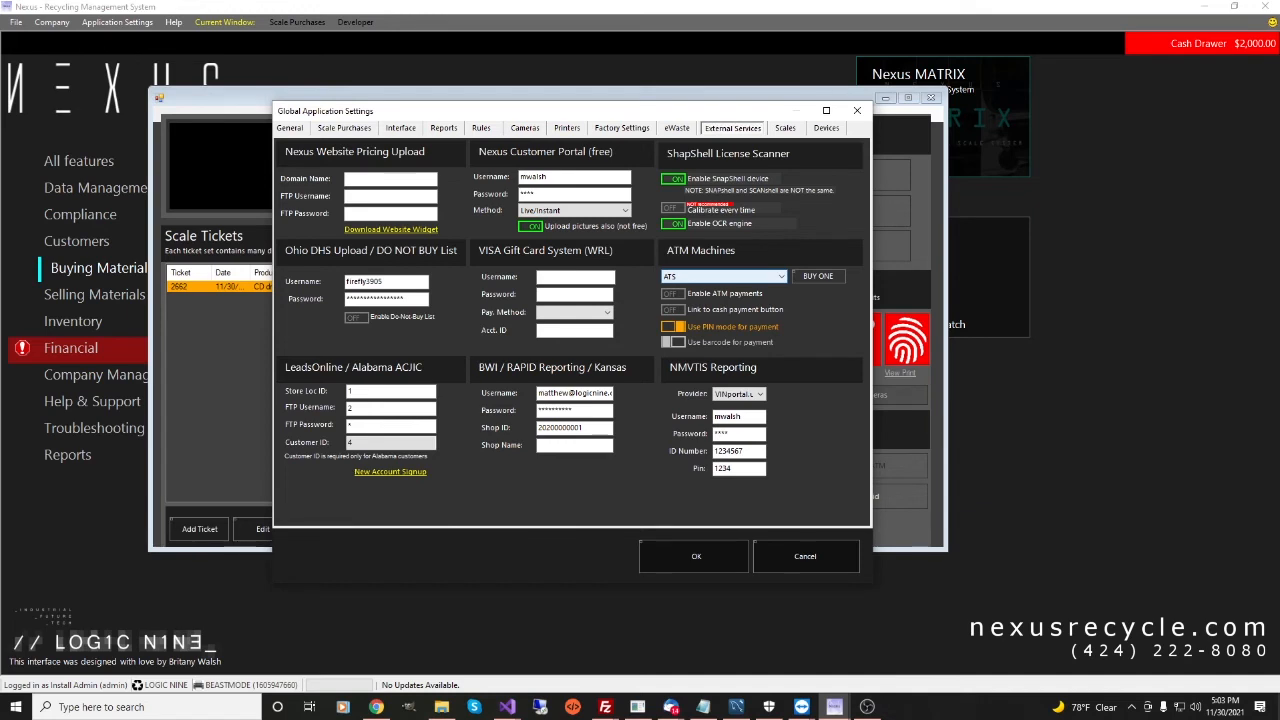
left_click(723, 276)
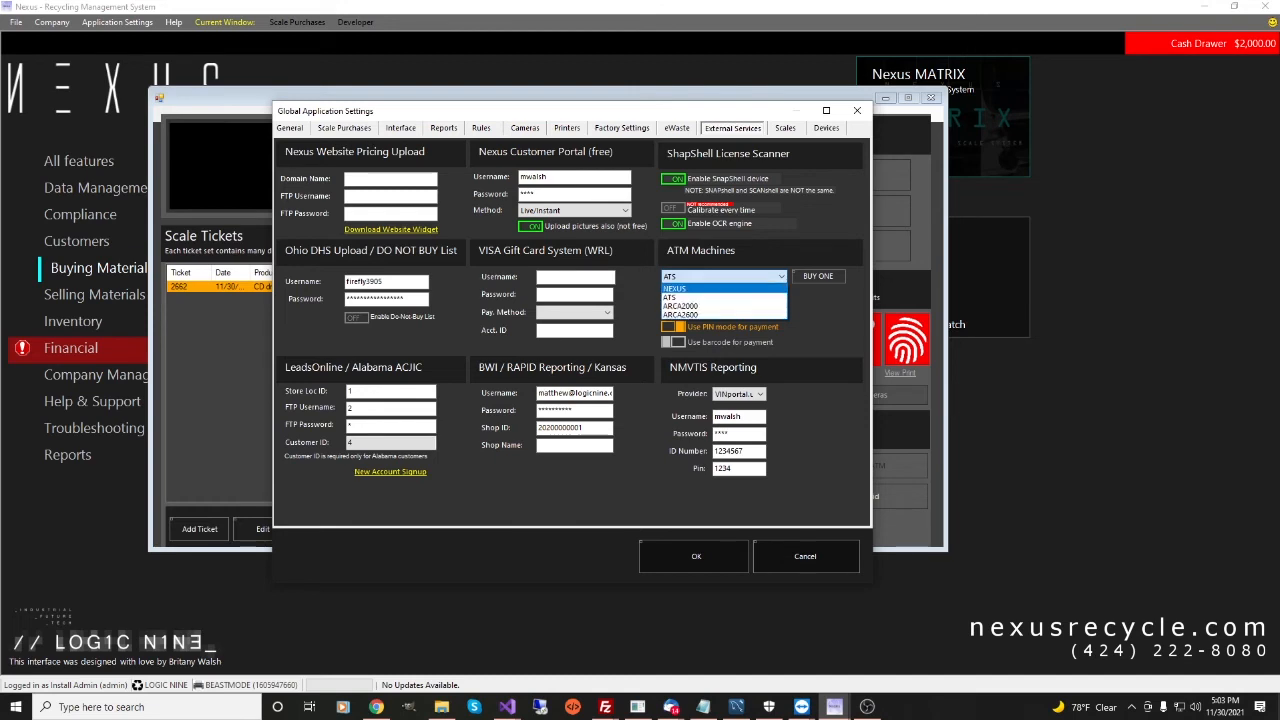
left_click(676, 288)
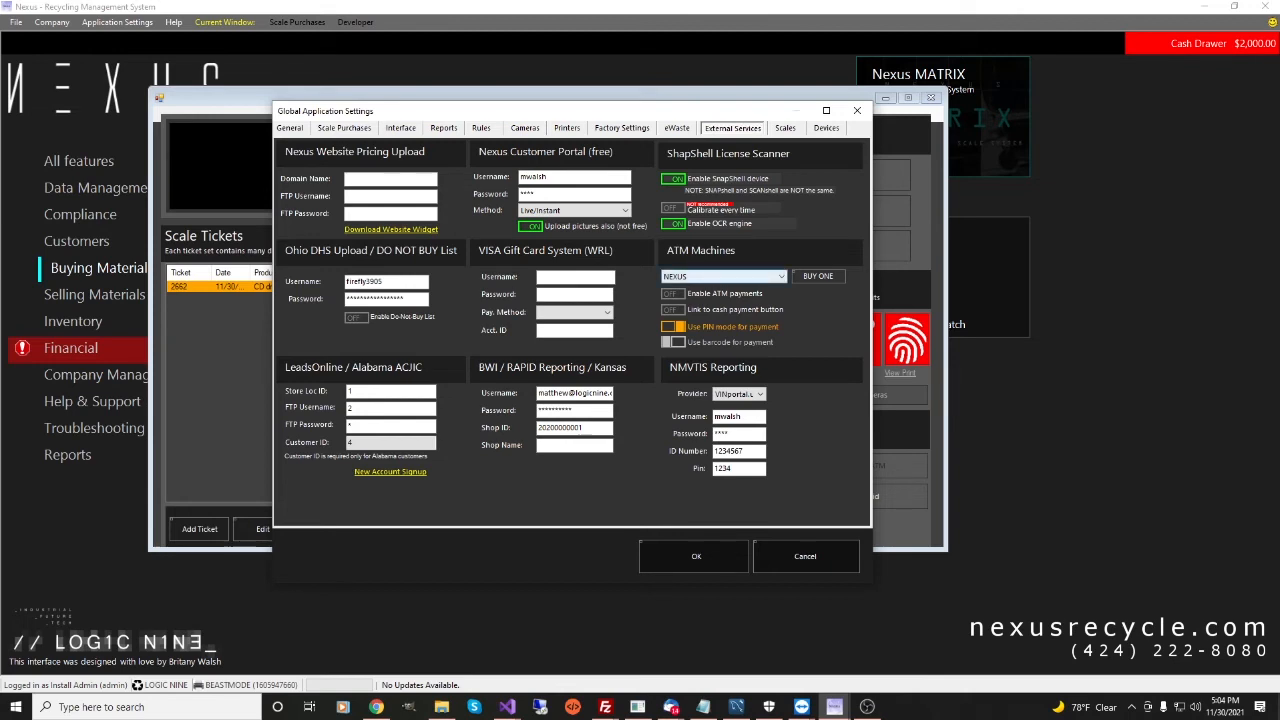
left_click(781, 277)
left_click(781, 277)
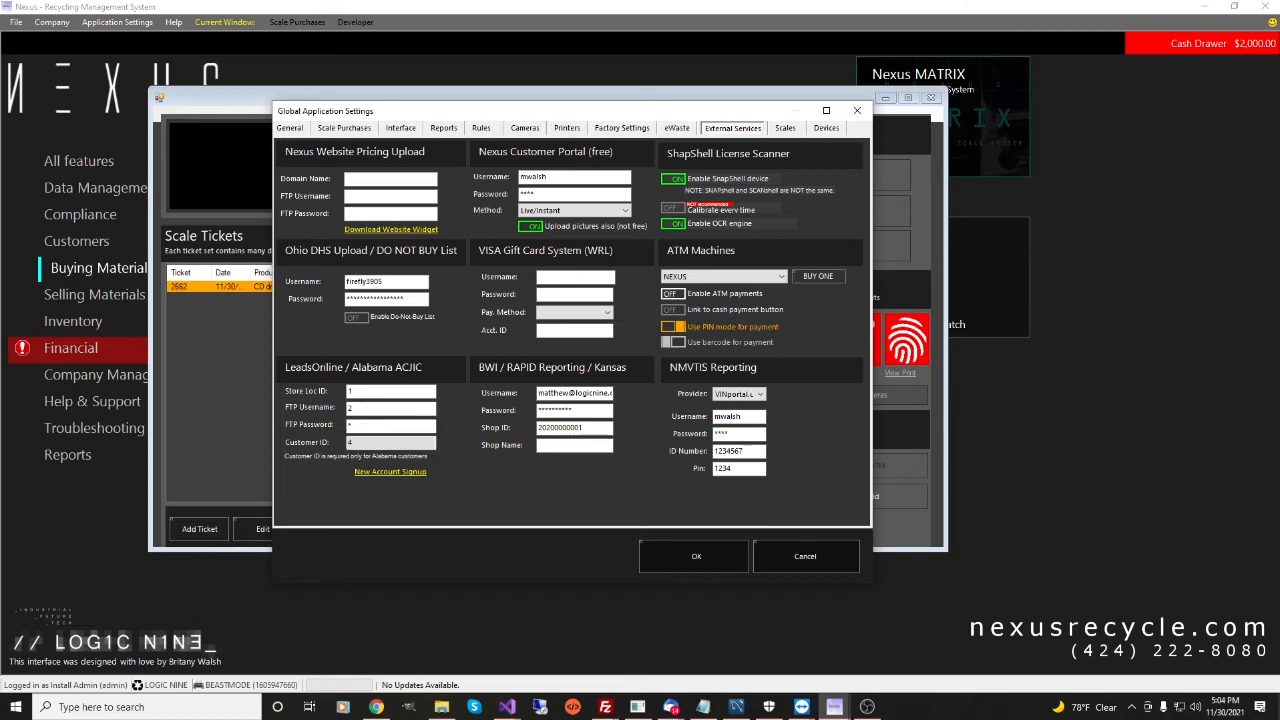
Try the ATM payments and cash payment button link options, and close the settings without saving.
left_click(672, 293)
left_click(672, 293)
left_click_drag(620, 110, 372, 106)
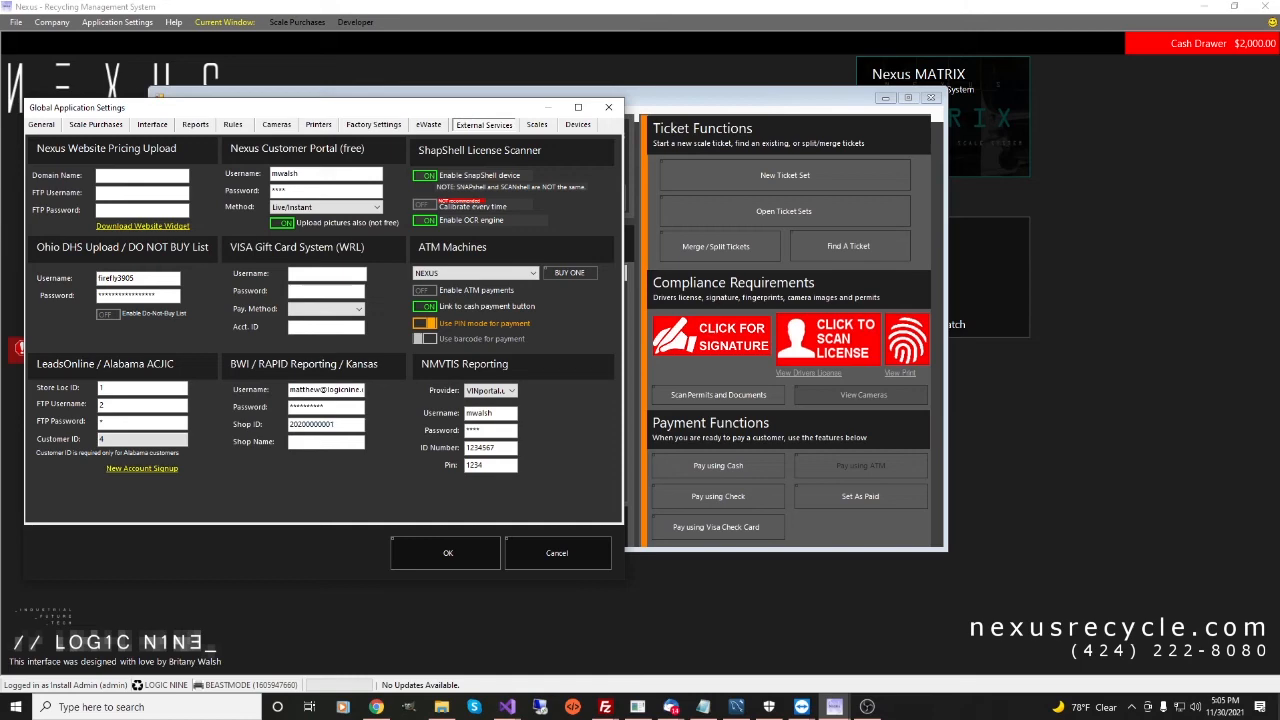
left_click(608, 107)
Close the scale ticket window, open the LeadsOnline upload system under Compliance, and try its multiple-dates option.
left_click(931, 97)
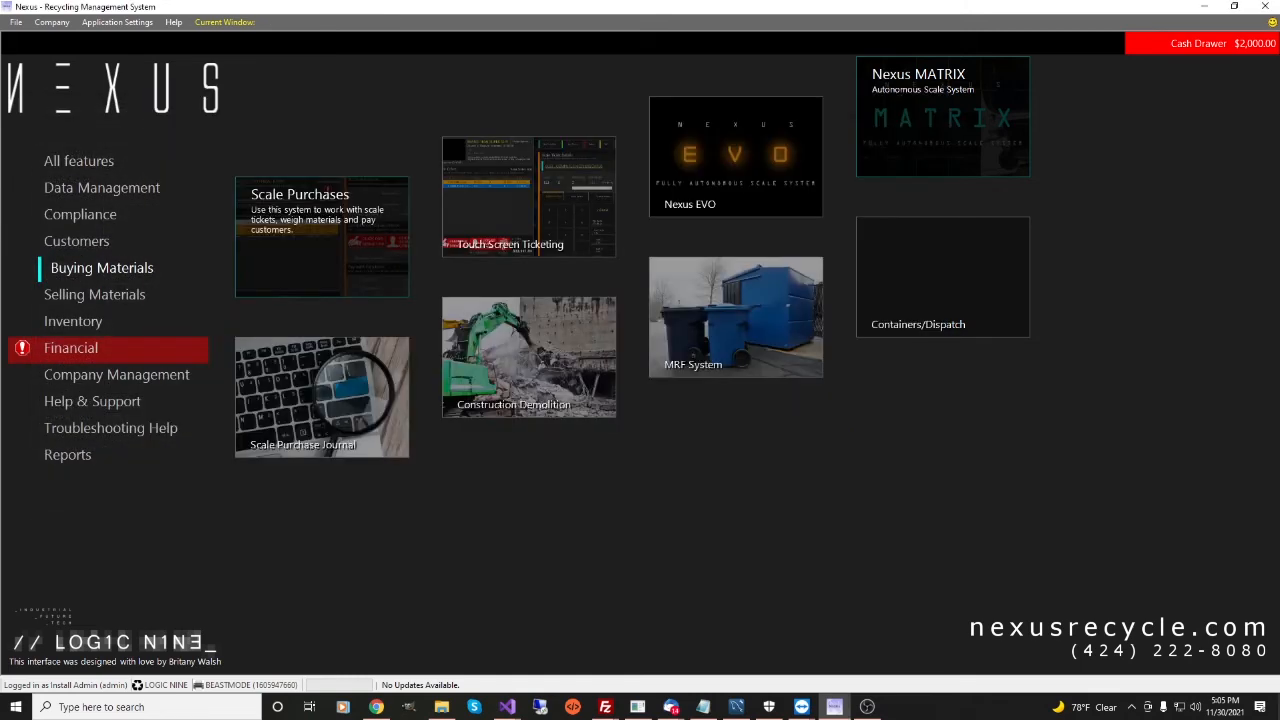
left_click(81, 215)
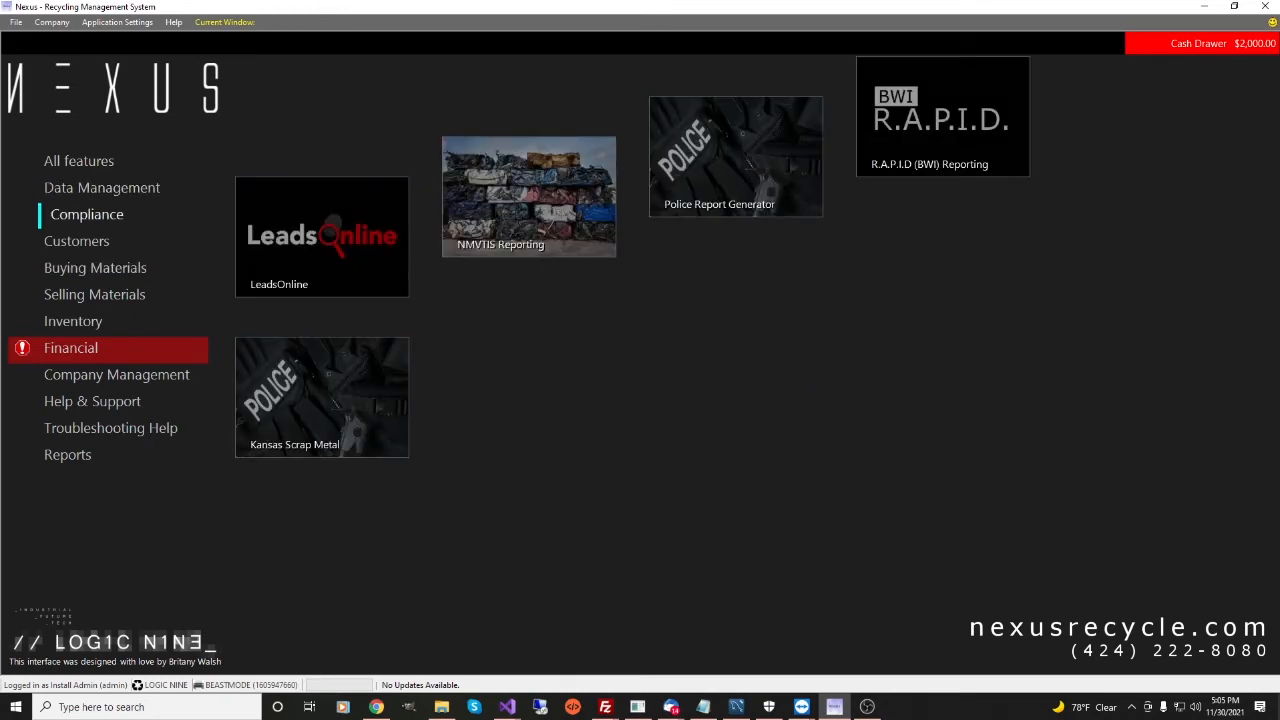
left_click(321, 237)
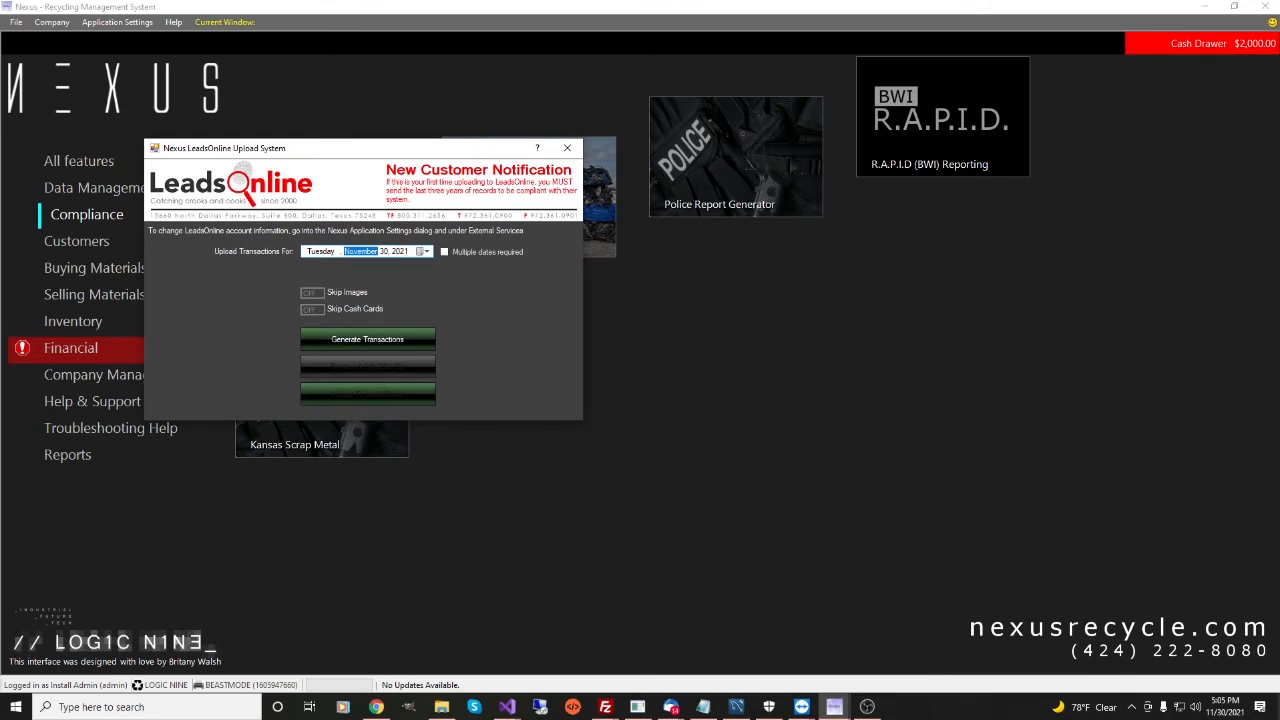
left_click(445, 252)
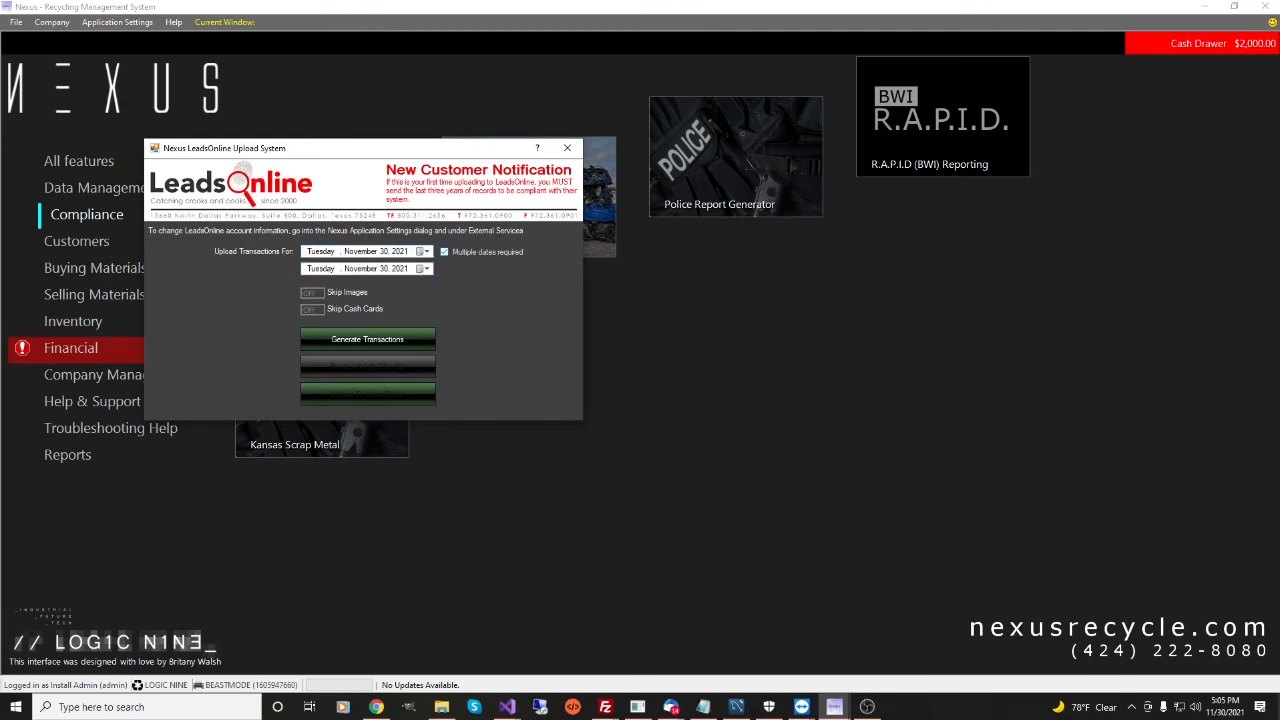
left_click(445, 252)
Generate the LeadsOnline transactions for November 30, 2021, request the CSV preview, and close the upload system.
left_click(368, 340)
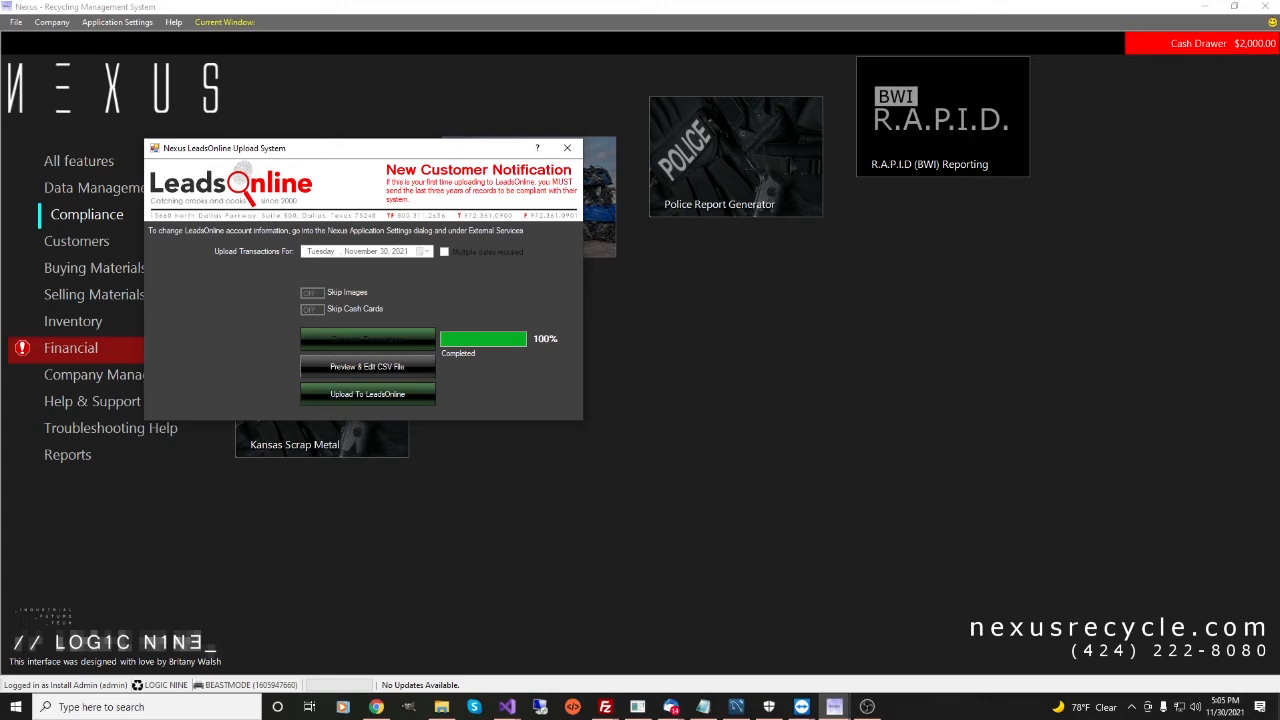
left_click(368, 367)
left_click(567, 148)
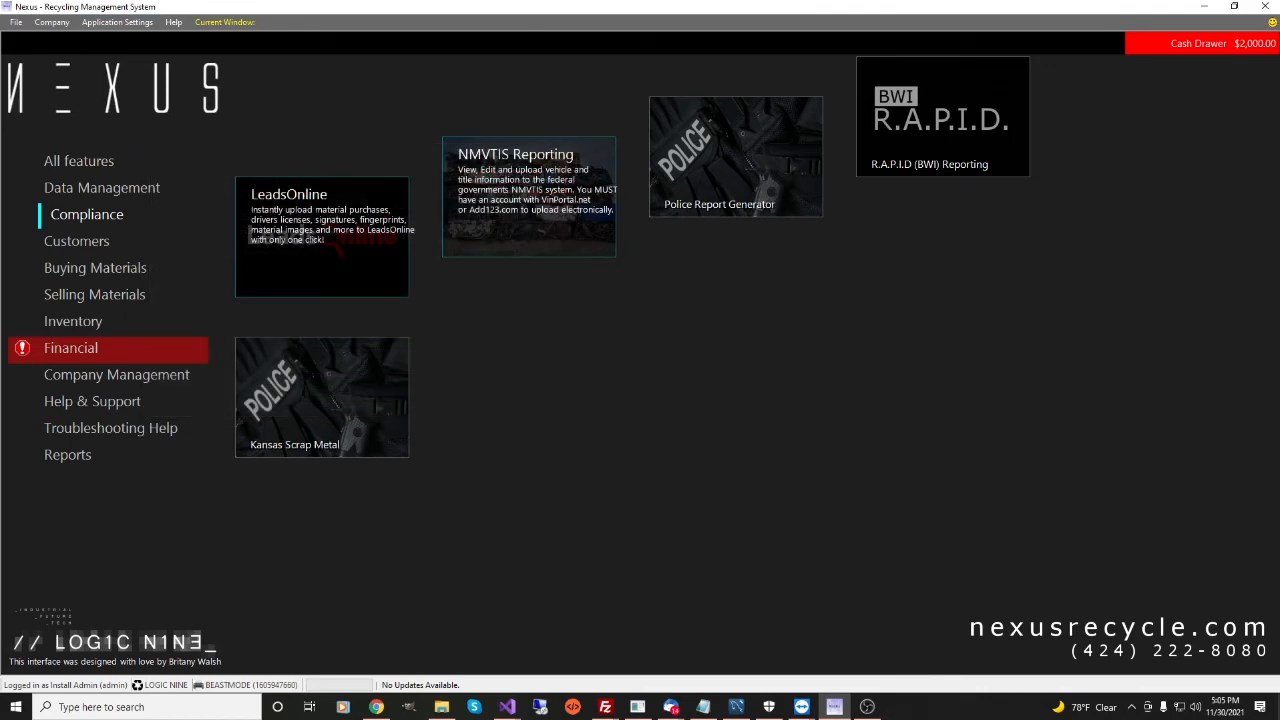
View the external services settings and the Add123 sign-up page in the browser, and cancel the settings.
left_click(117, 22)
left_click(121, 70)
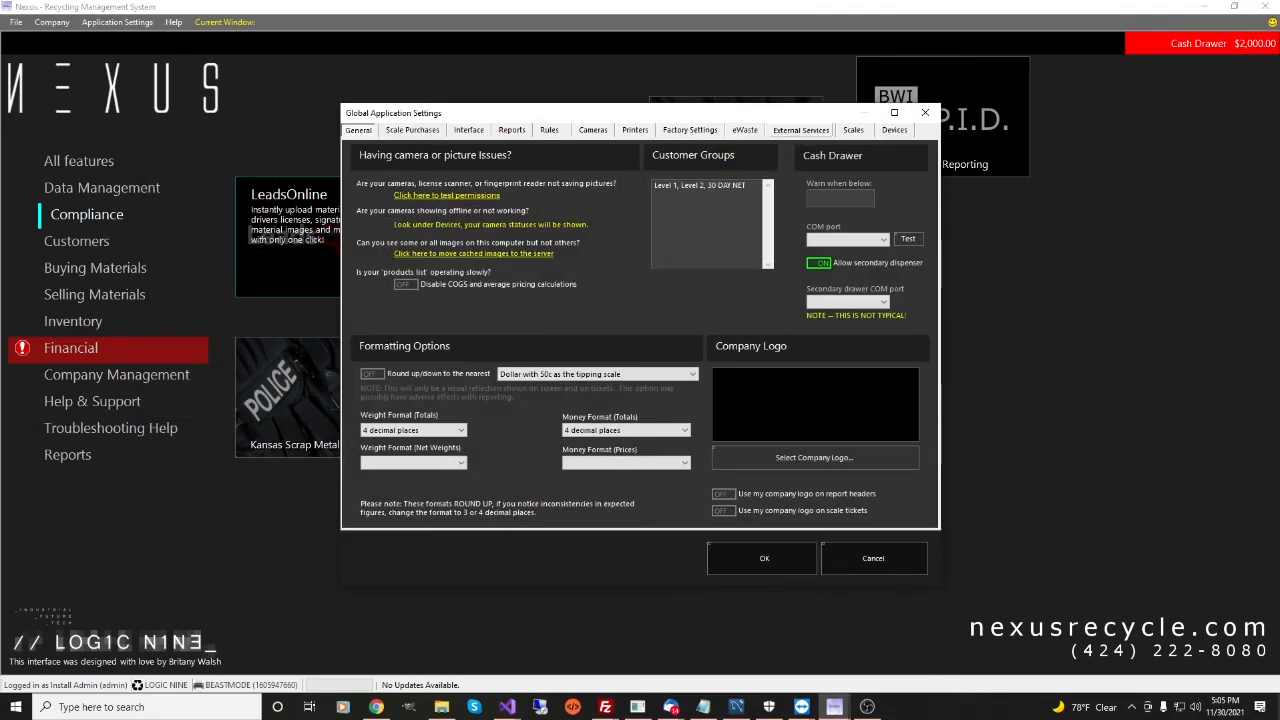
left_click(800, 130)
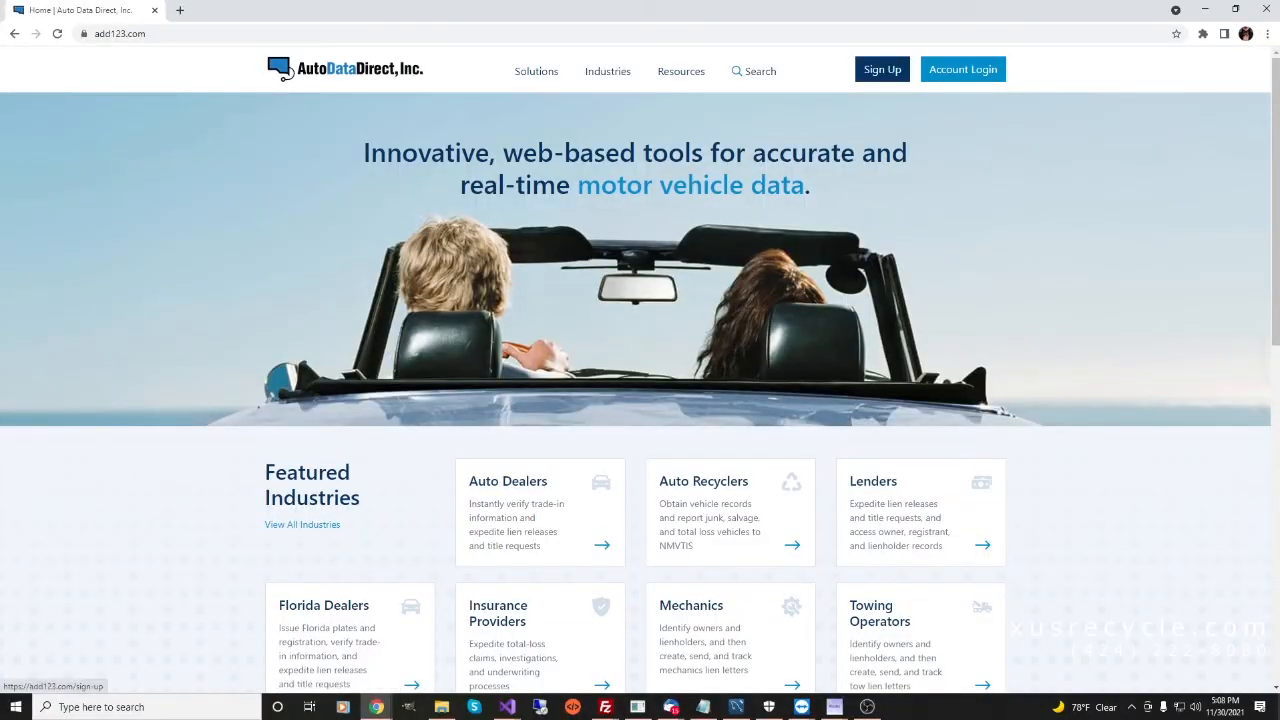
left_click(882, 69)
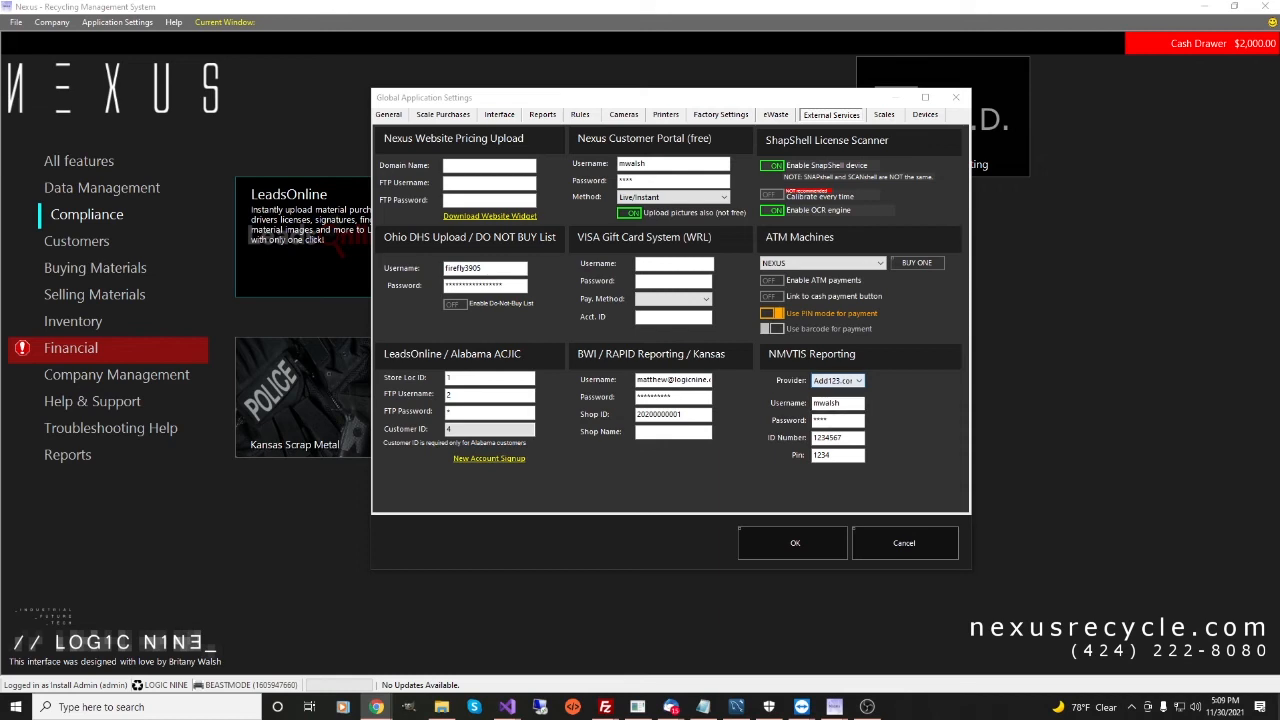
left_click(904, 542)
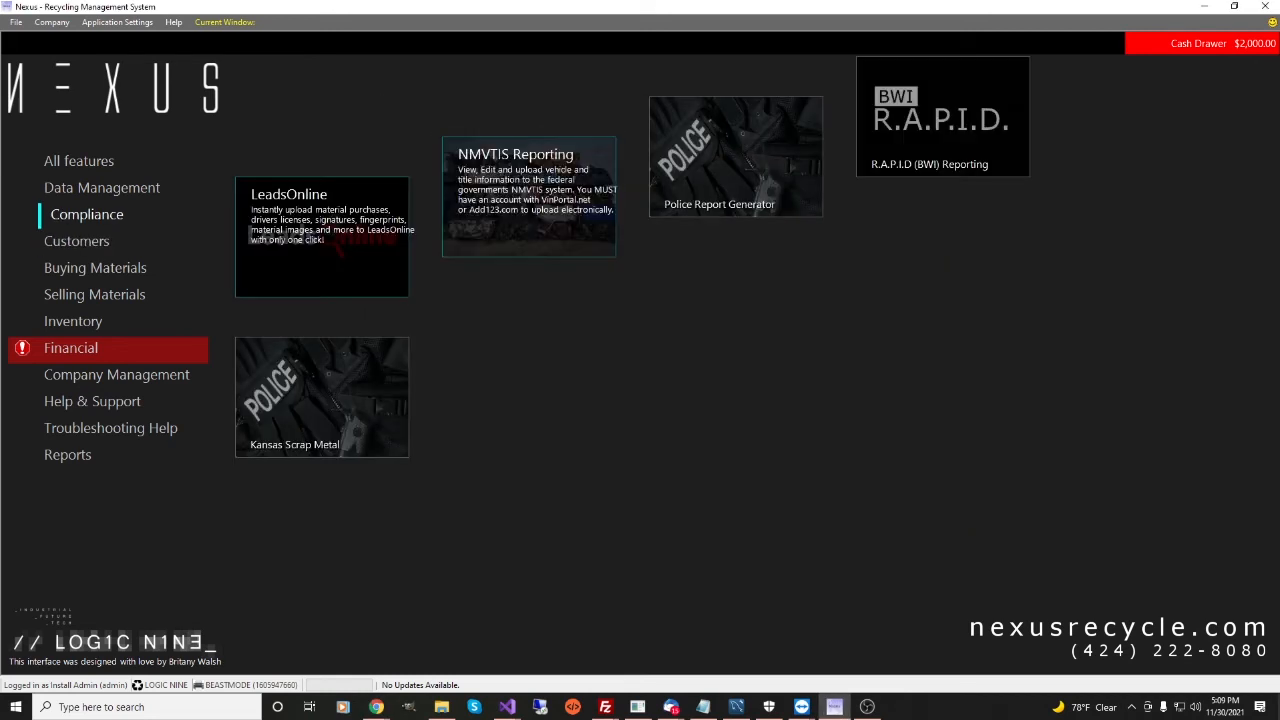
Open NMVTIS Reporting, set the start date to November 30, 2011, and browse the vehicle list.
left_click(529, 198)
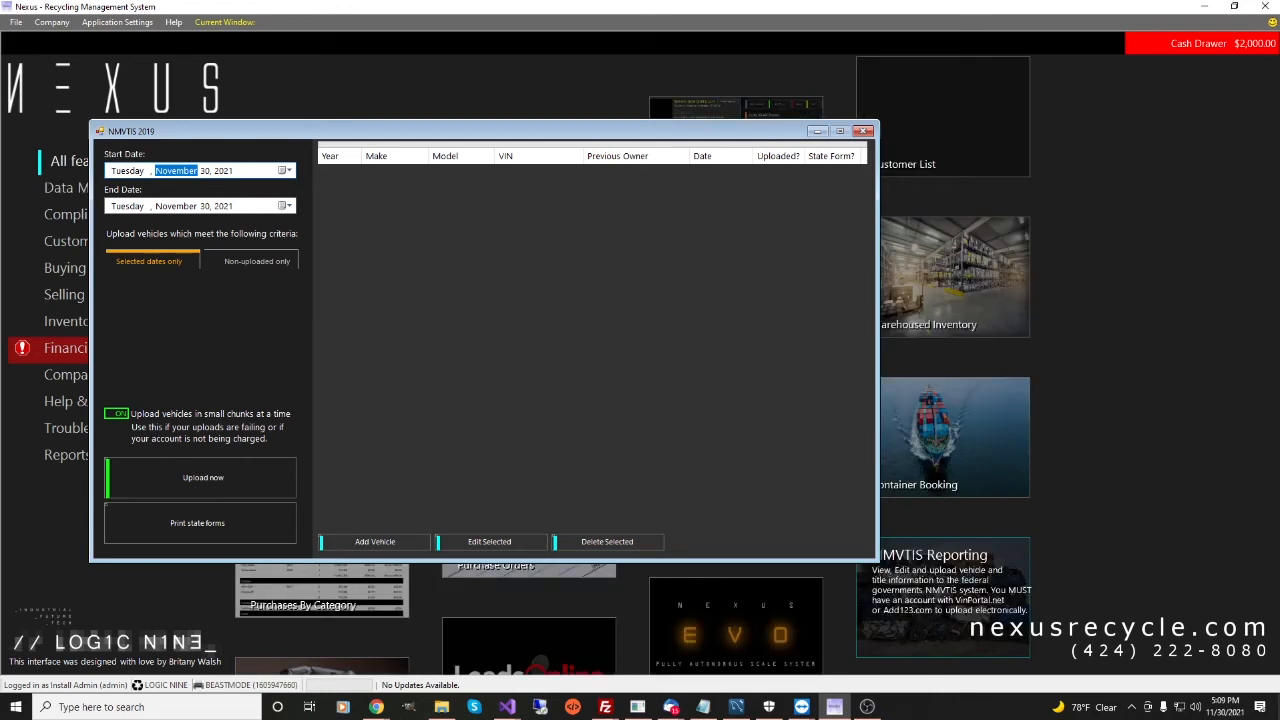
key("Right")
key("Right")
type("2011")
key("Tab")
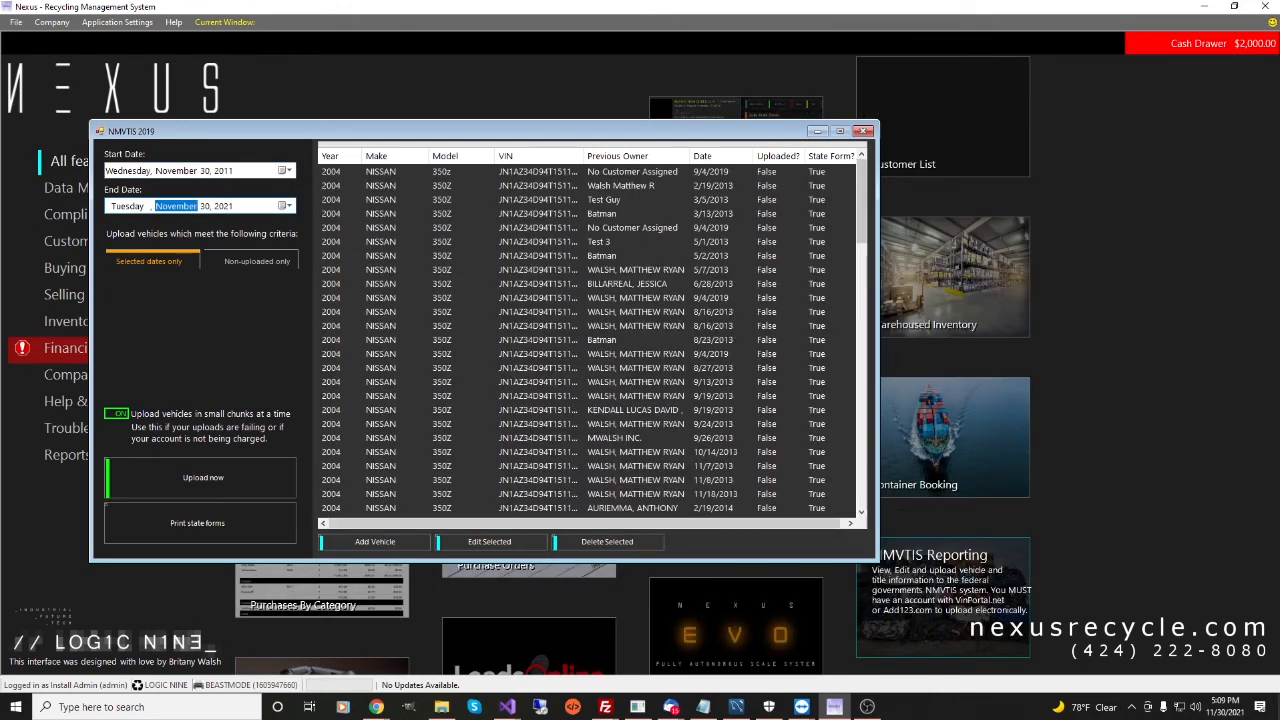
left_click_drag(862, 202, 862, 462)
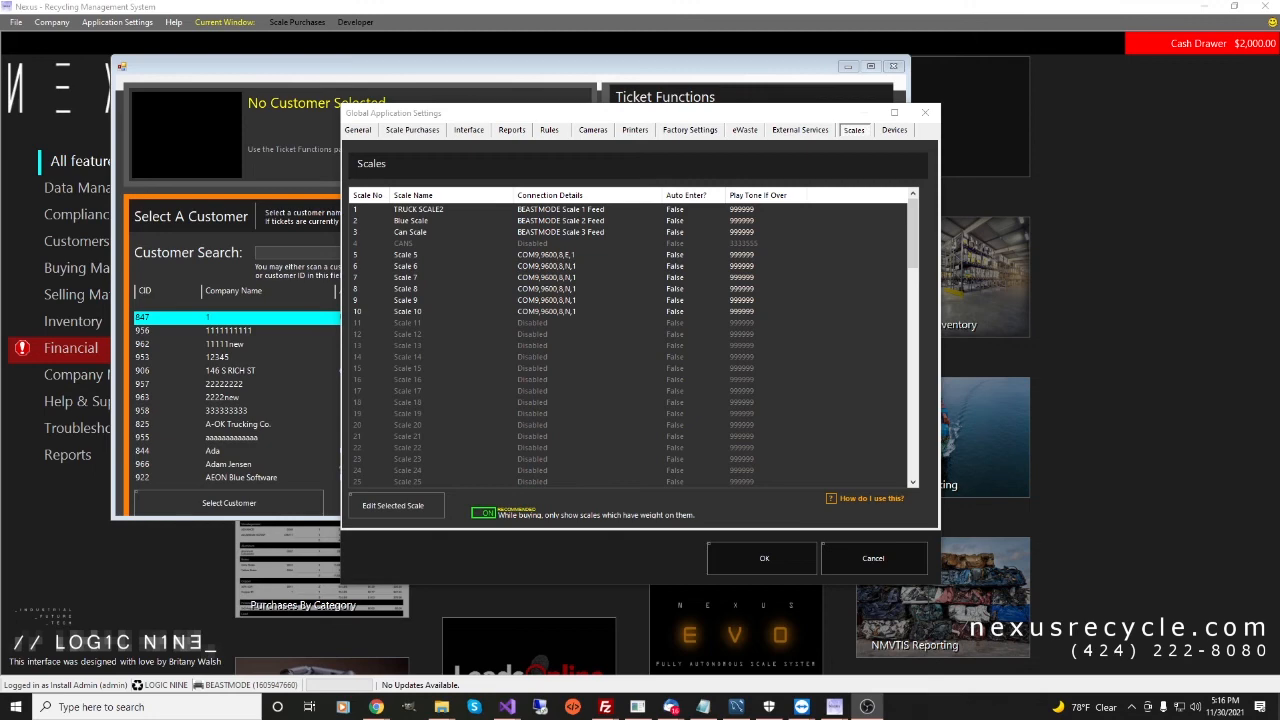
Open the Nexus Install Instructions PDF from the desktop and skim its pages up to the camera network settings.
key("super")
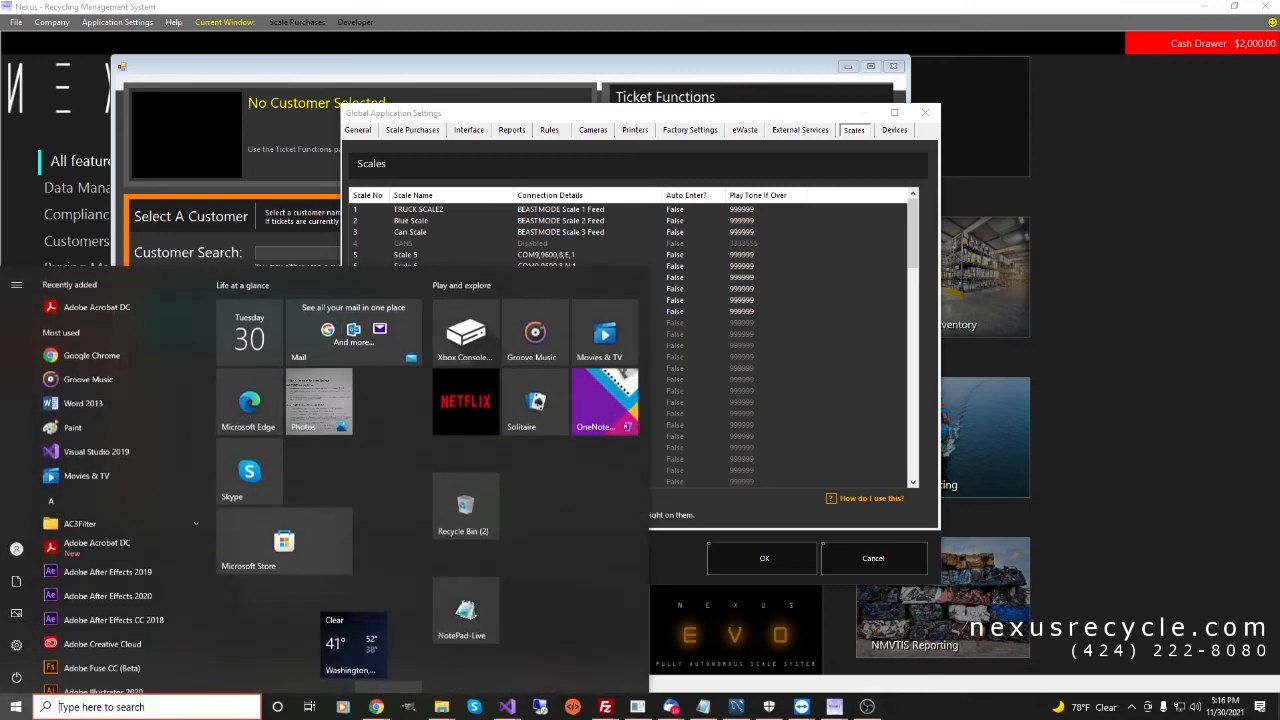
type("nexus")
key("Return")
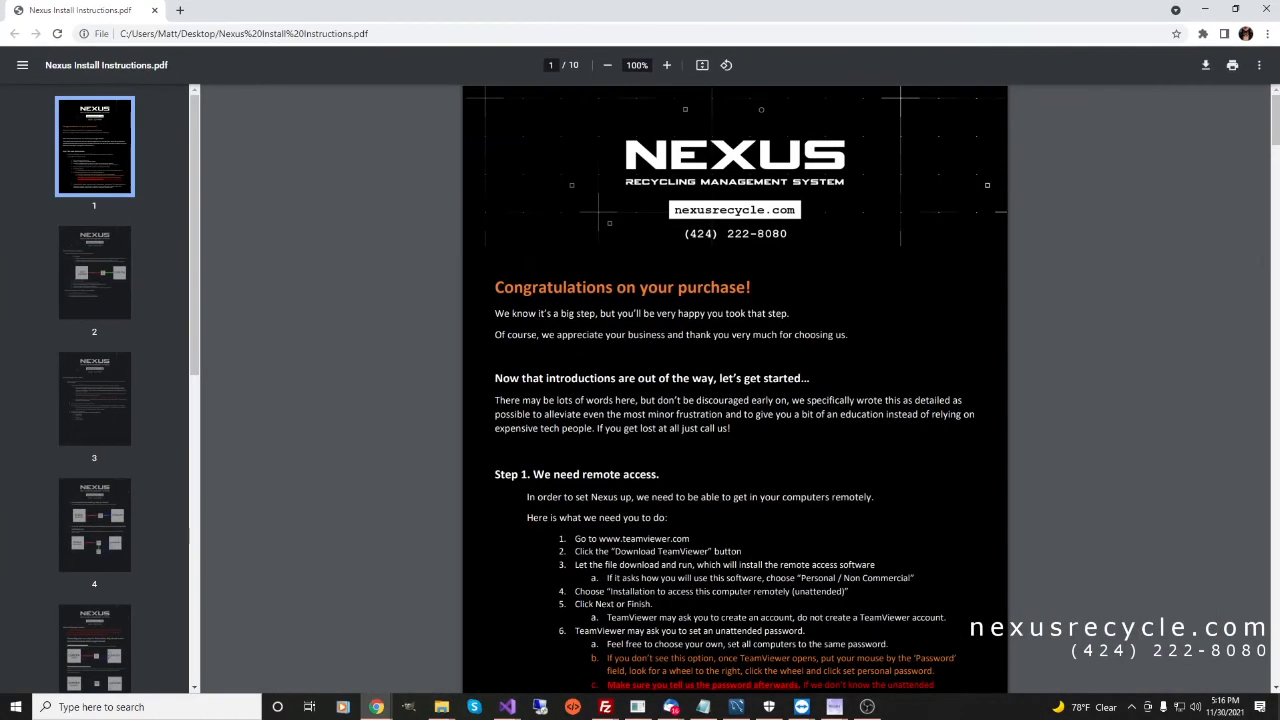
scroll(735, 390, "down", 20)
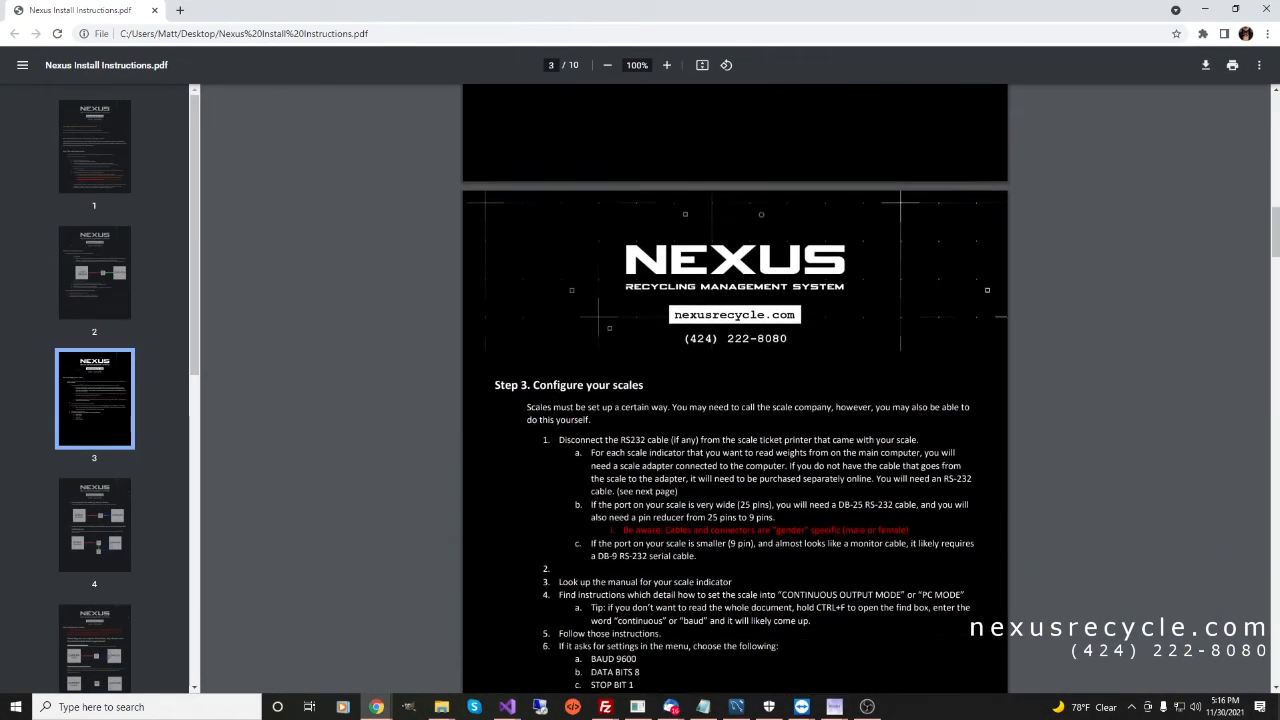
scroll(735, 390, "down", 15)
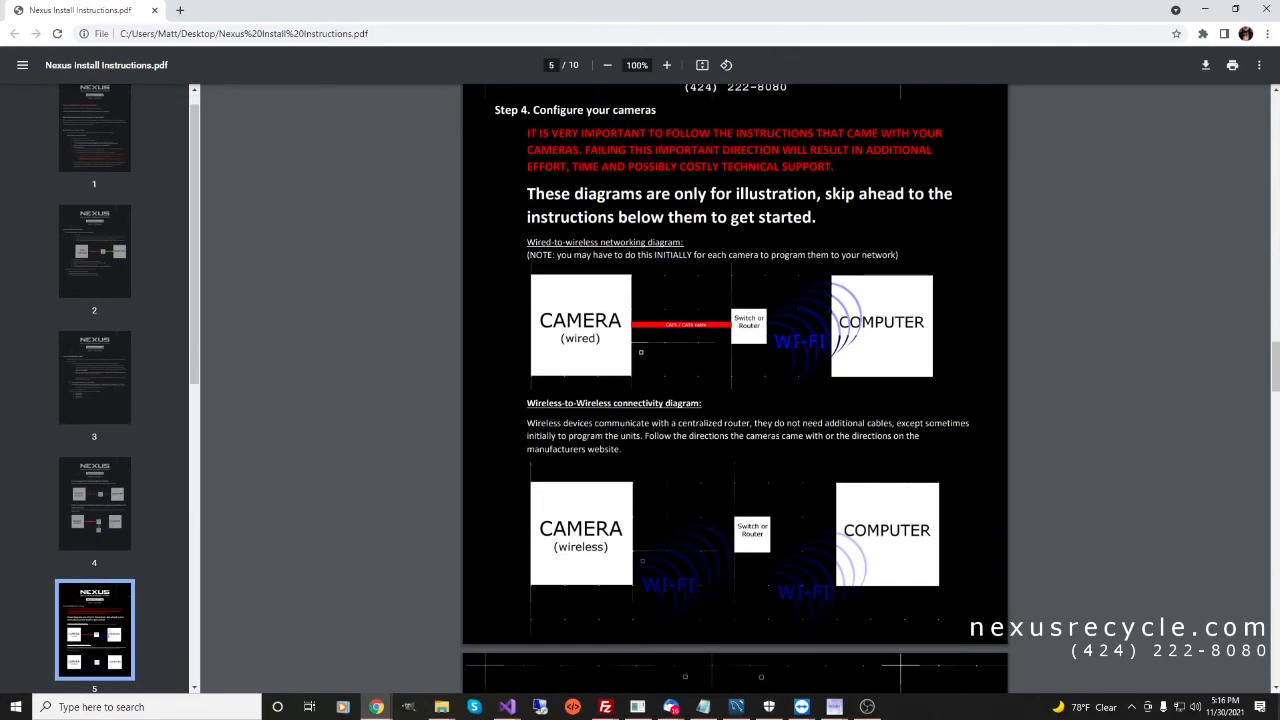
scroll(735, 390, "down", 4)
scroll(735, 390, "down", 14)
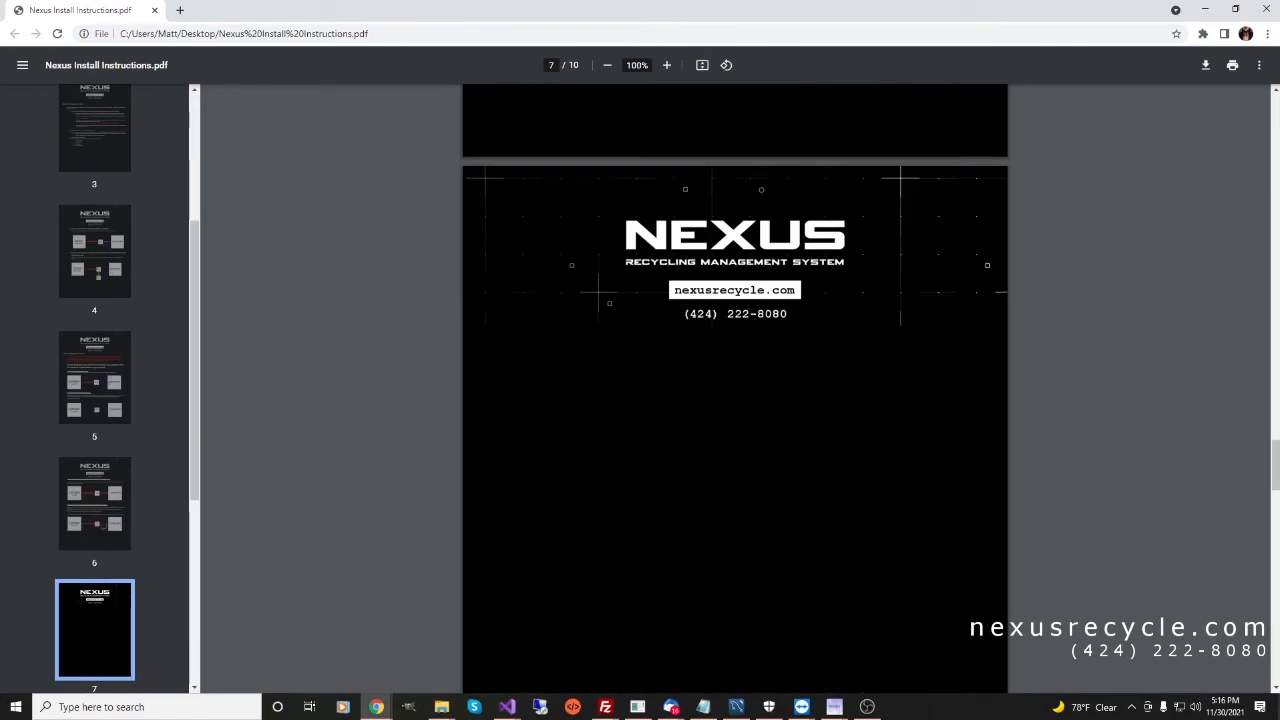
scroll(735, 390, "down", 3)
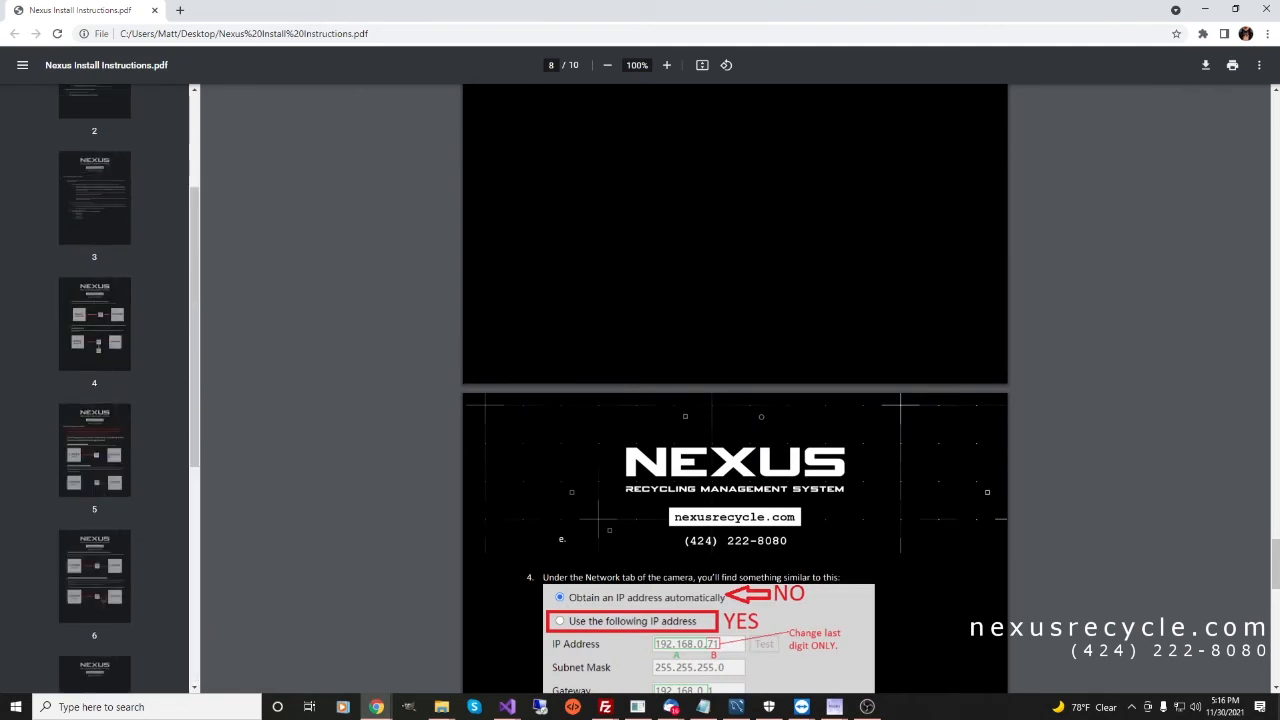
Go back through the install instructions to review the device connections on page 2 and scale configuration on page 3.
scroll(735, 390, "up", 20)
left_click(94, 324)
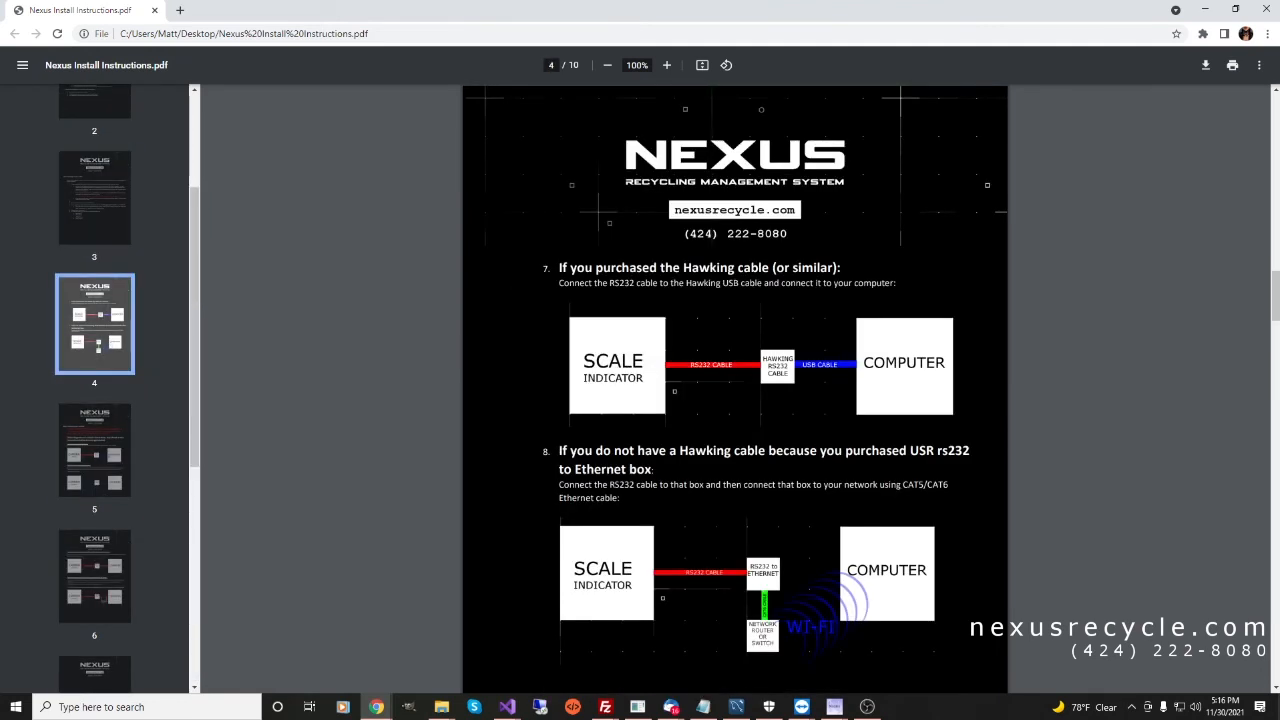
left_click(94, 198)
scroll(94, 198, "up", 2)
left_click(94, 272)
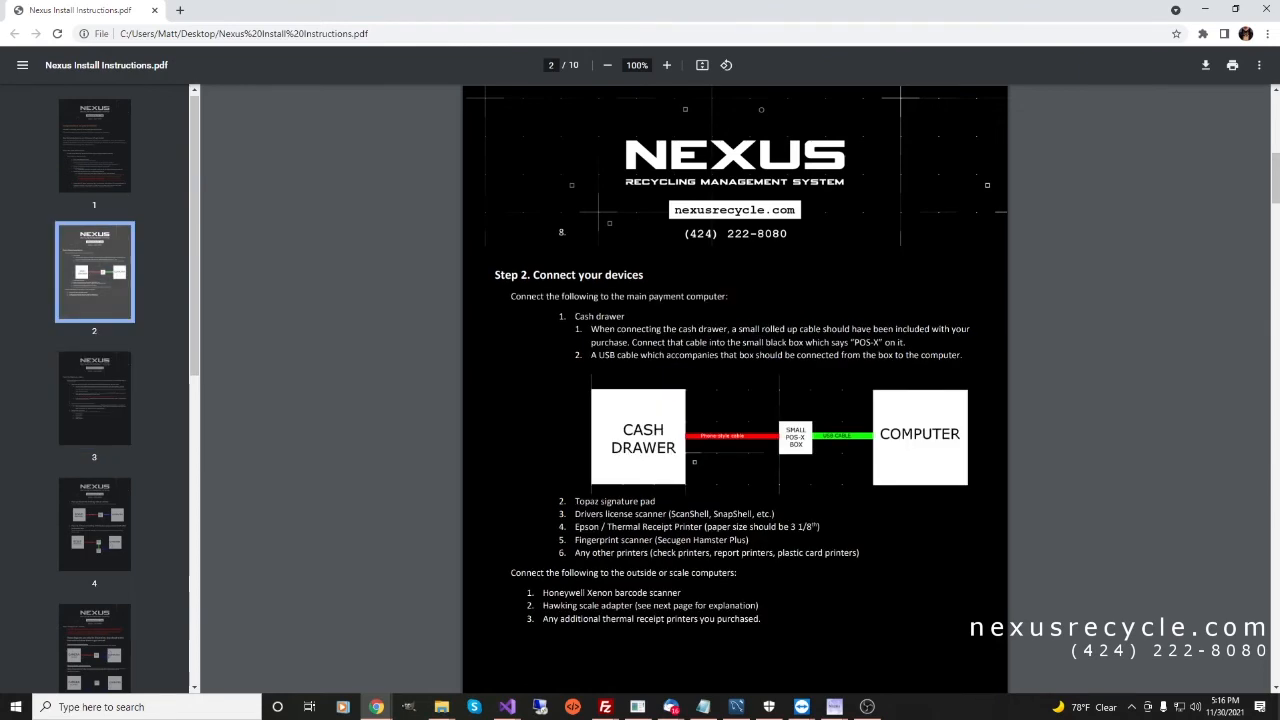
left_click(94, 398)
scroll(735, 390, "down", 2)
scroll(735, 390, "up", 1)
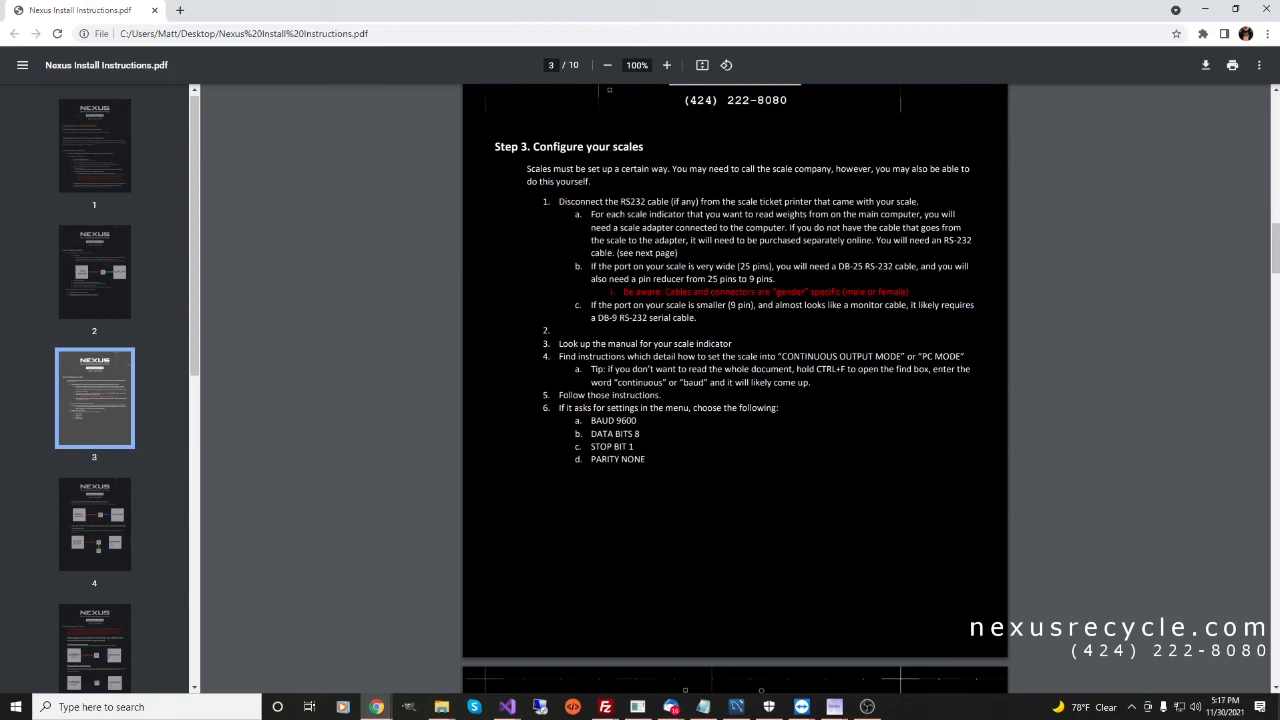
Examine the scale cabling and camera networking diagrams on pages 4 and 5, and close the PDF.
scroll(735, 390, "down", 7)
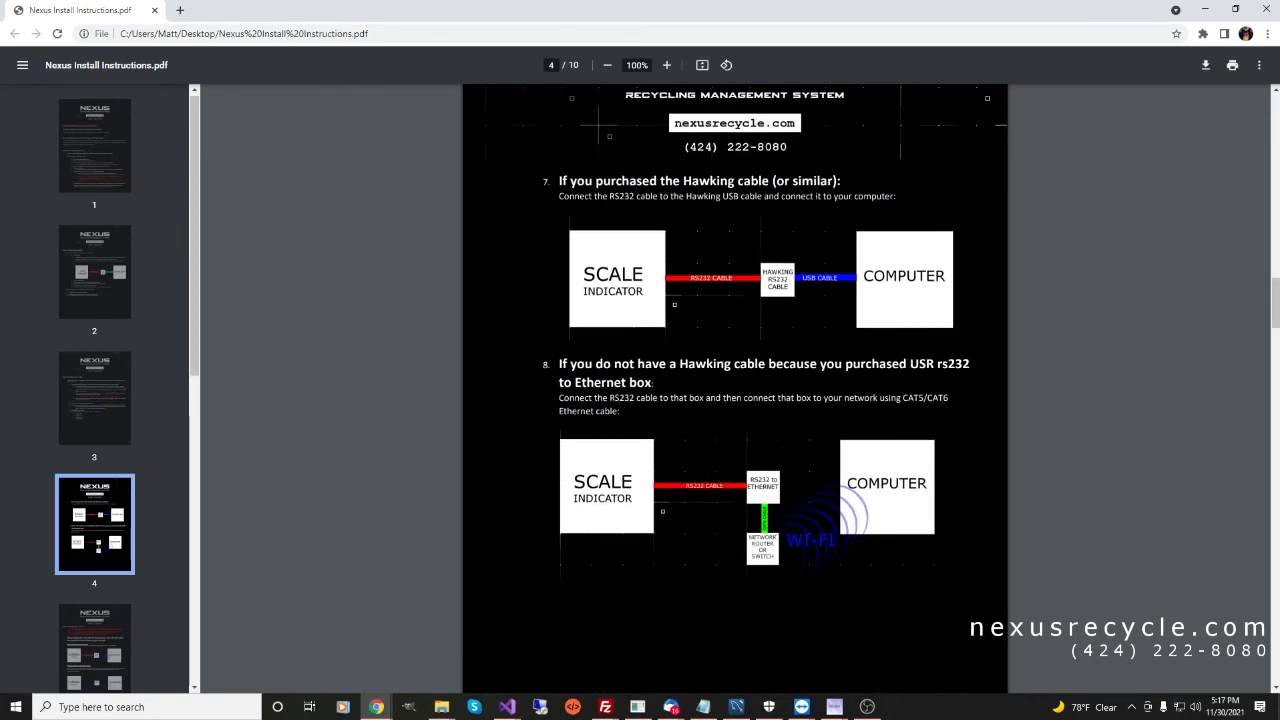
scroll(735, 390, "up", 1)
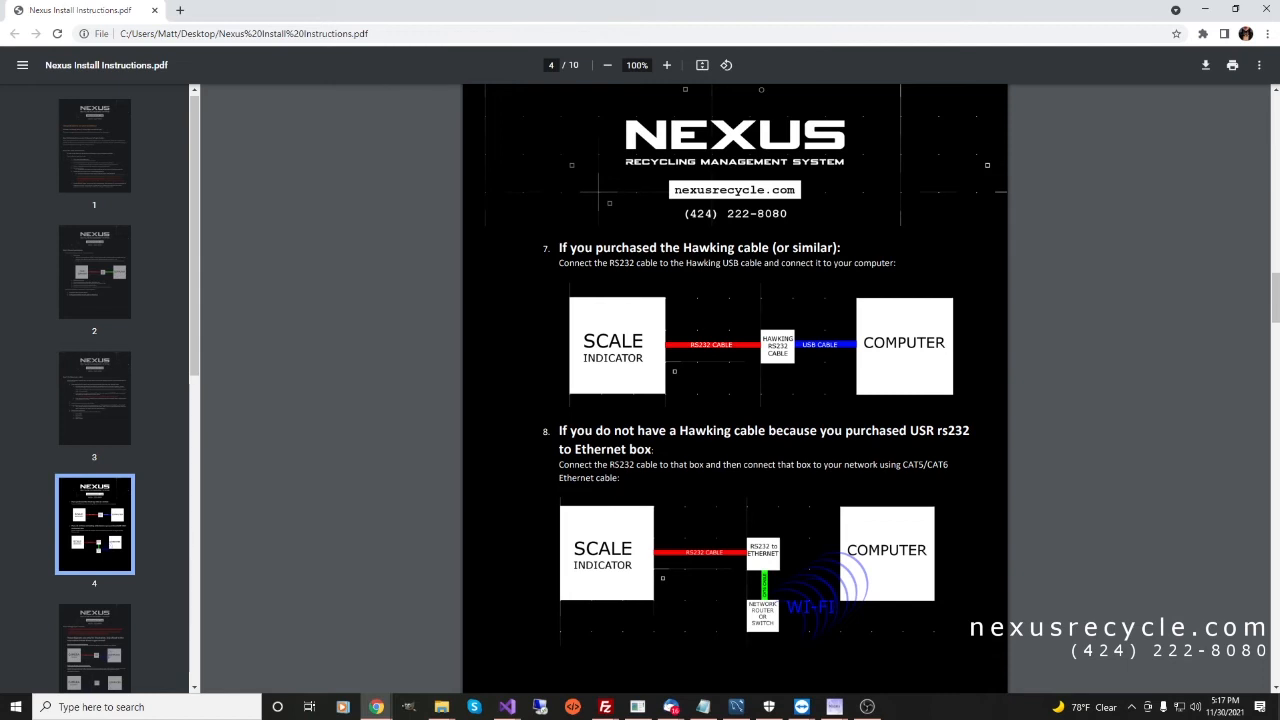
scroll(735, 390, "down", 3)
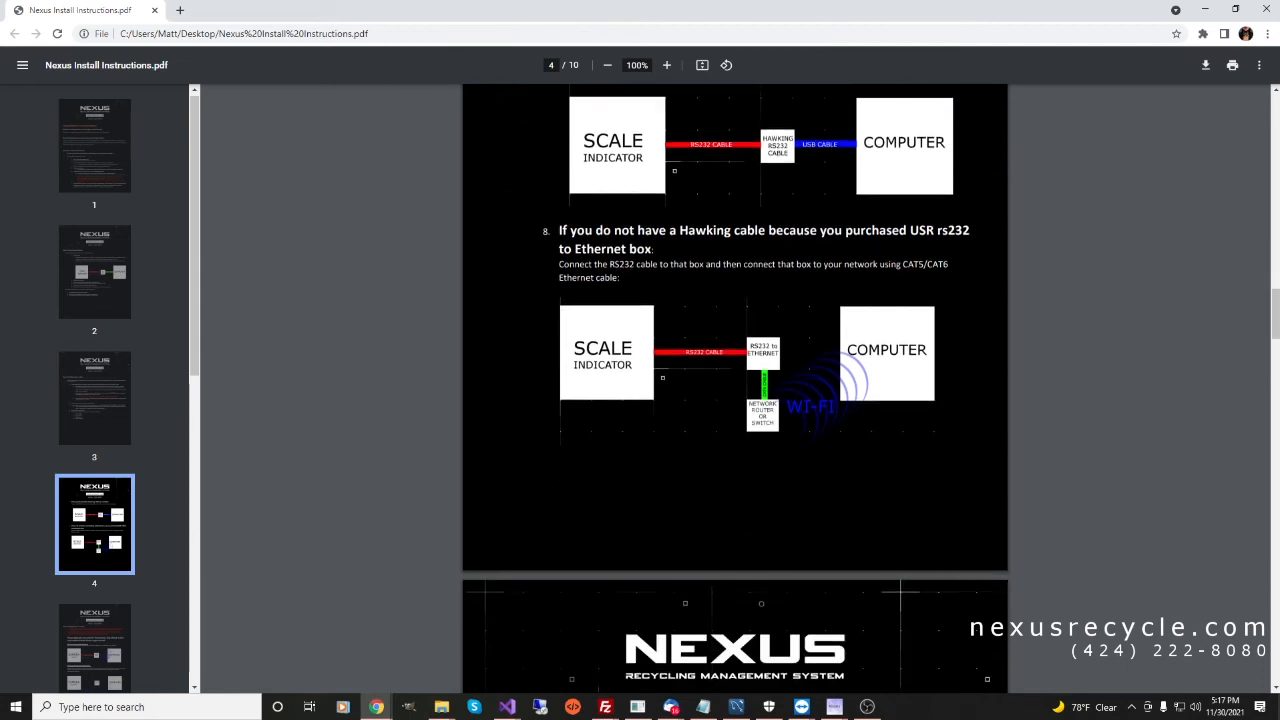
scroll(735, 390, "down", 10)
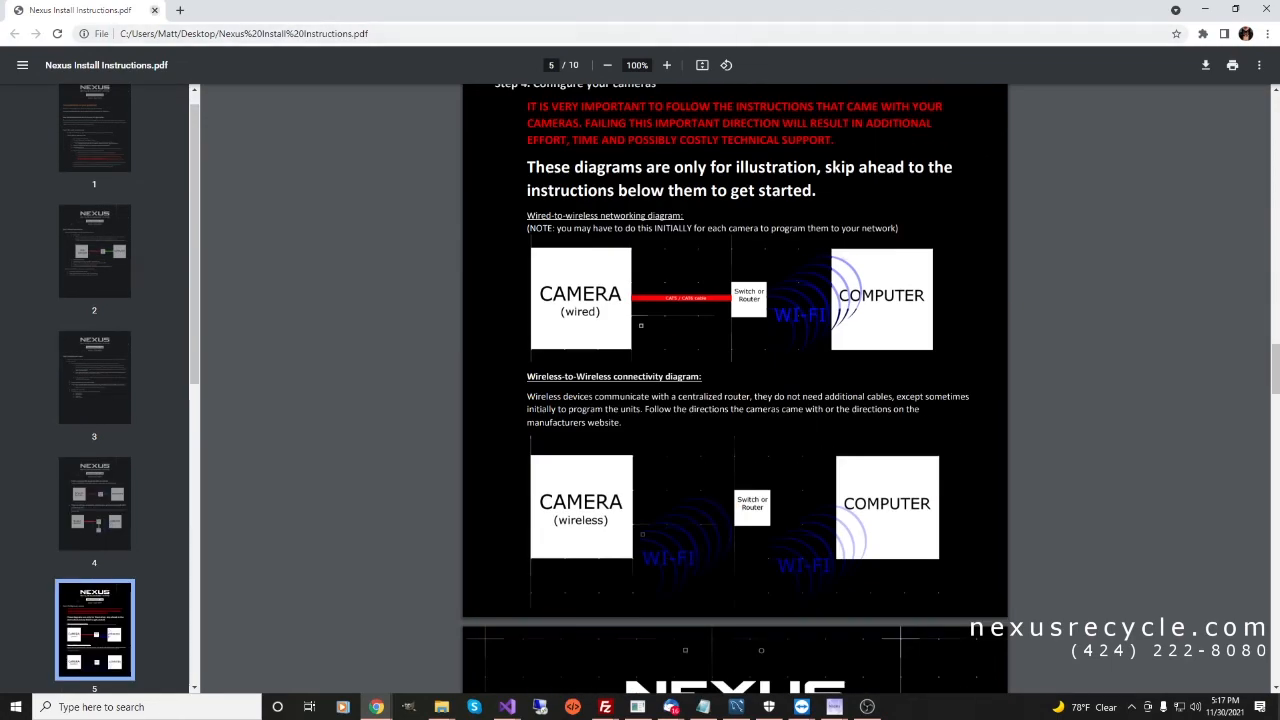
left_click(155, 10)
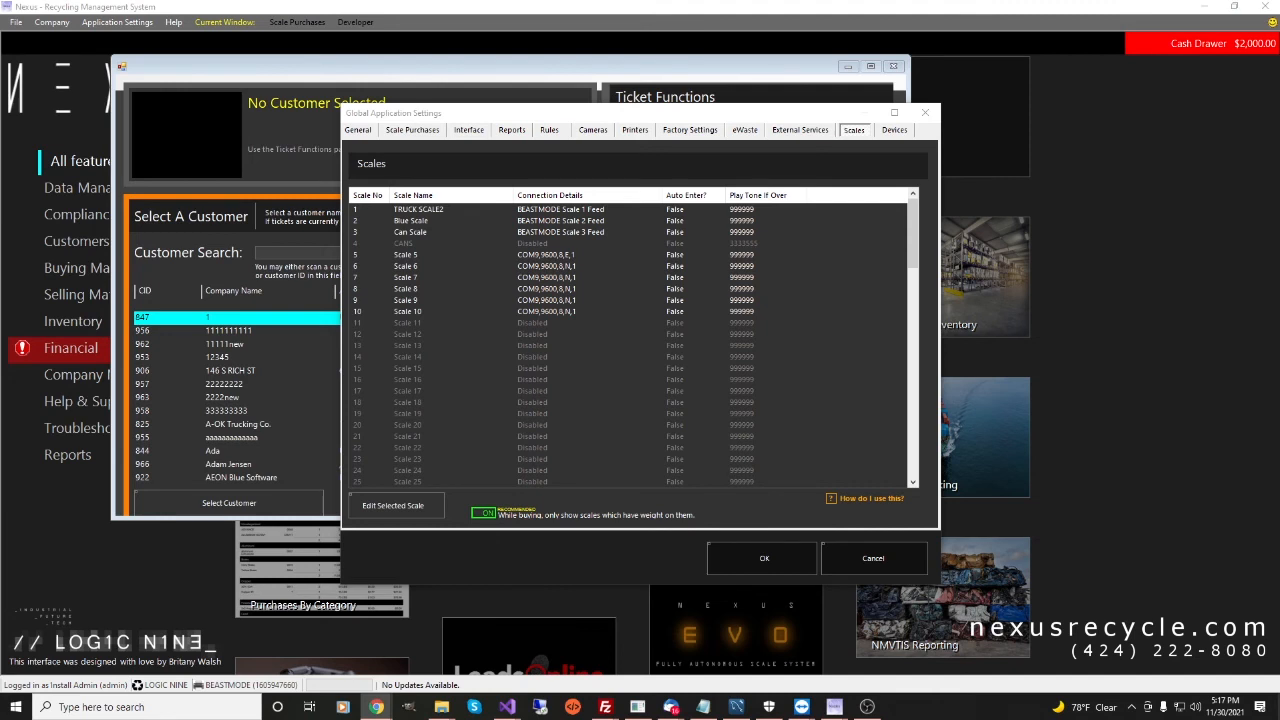
Open the TRUCK SCALE2 configuration for editing and set its nickname to "Whatever I want".
left_click(420, 209)
left_click(405, 379)
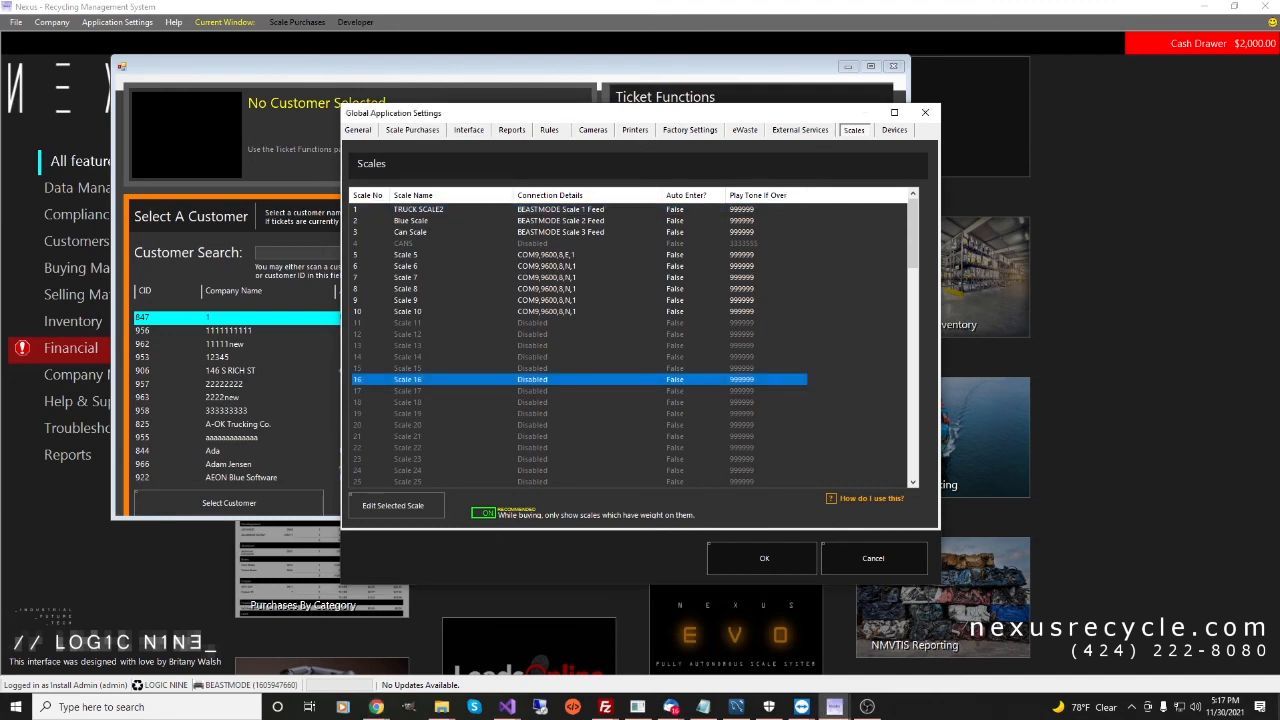
left_click(385, 209)
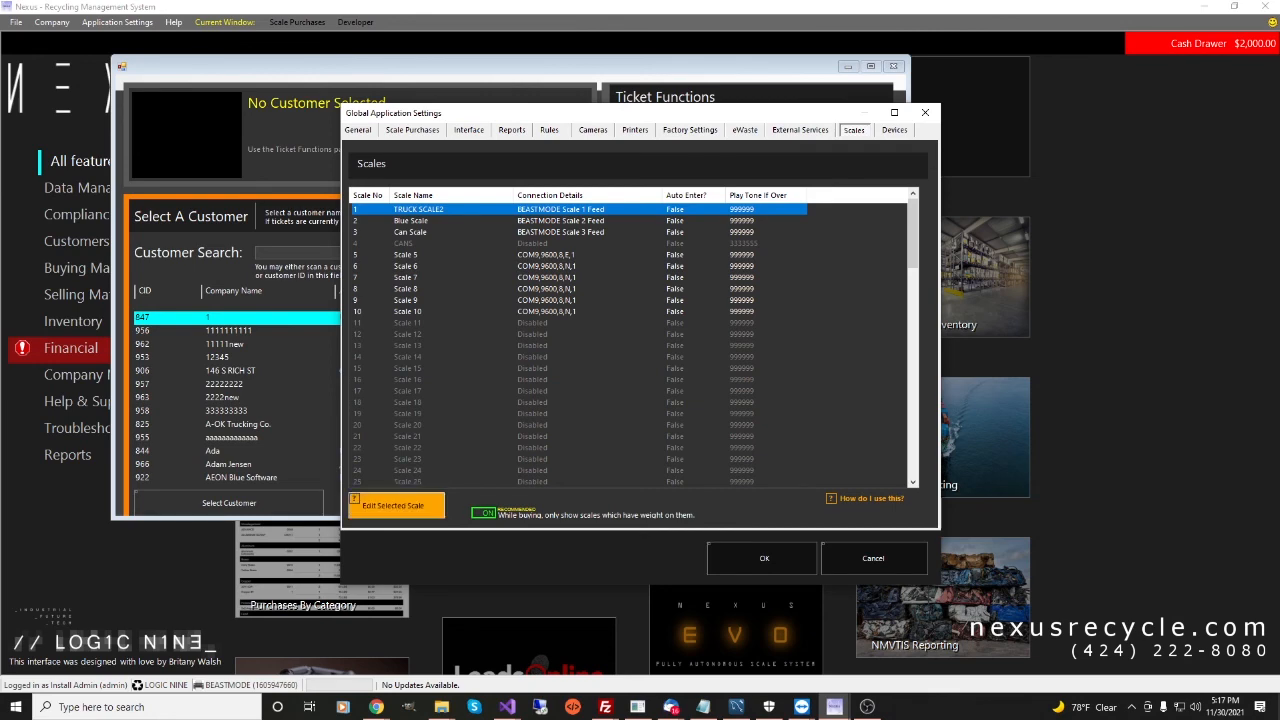
left_click(396, 506)
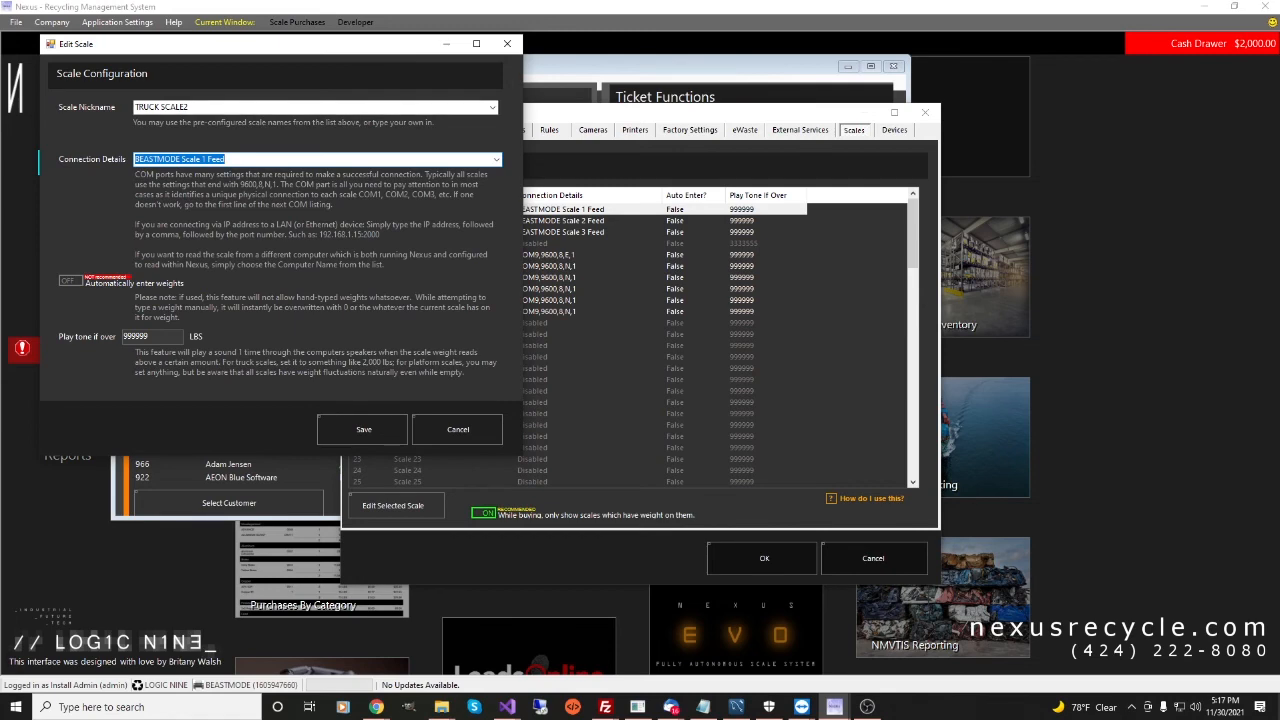
left_click_drag(299, 46, 448, 47)
left_click(641, 108)
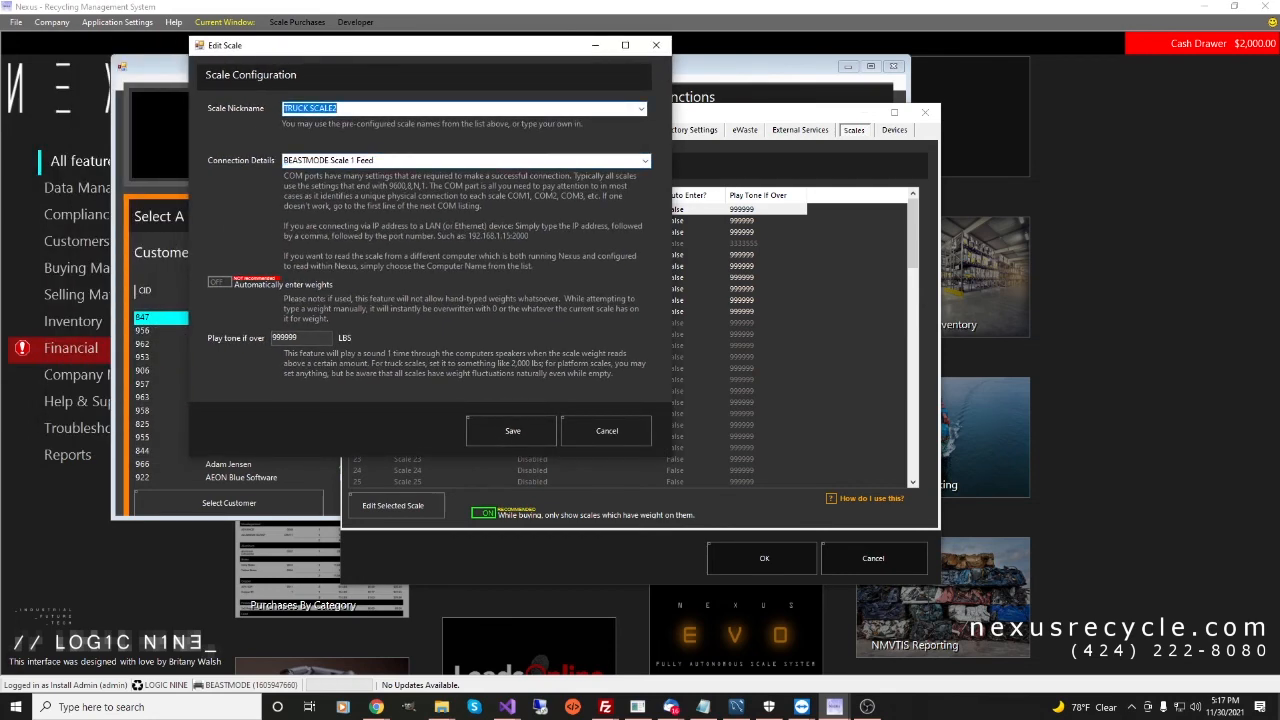
type("Whatever I want")
key("Tab")
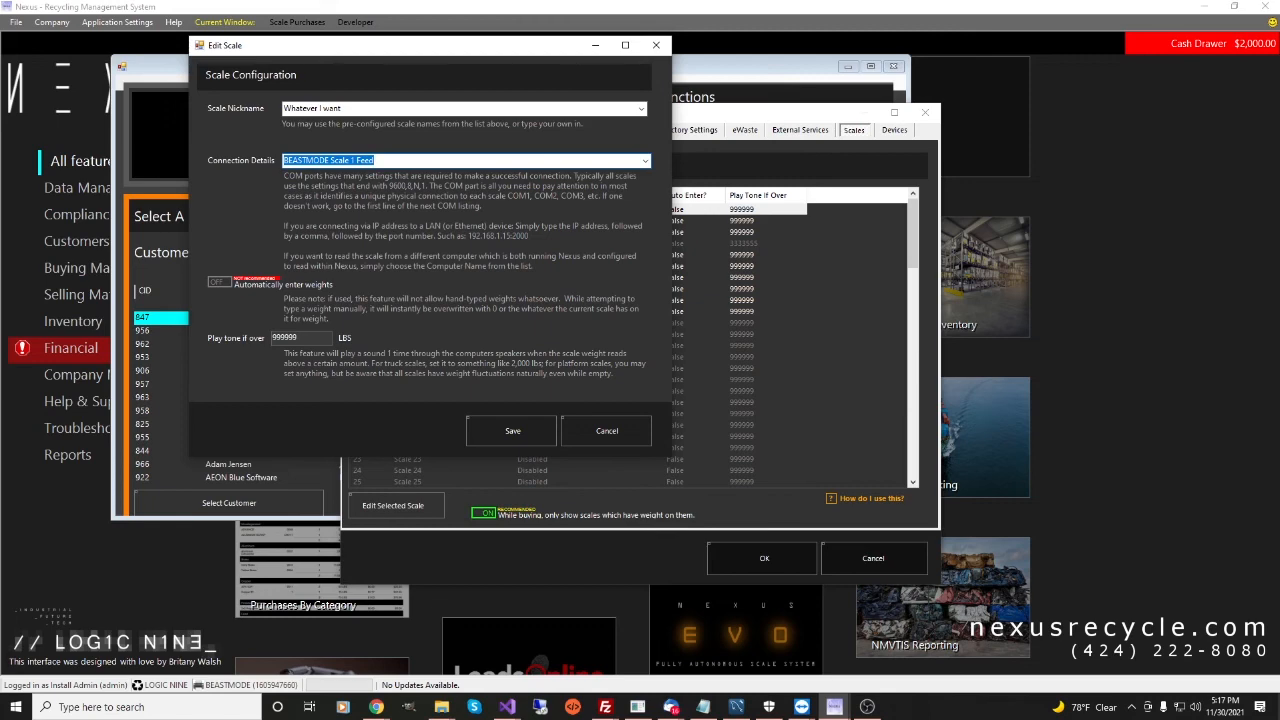
Try the serial connections COM5,9600,8,N,1 and COM3,9600,7,E,1 as the scale's connection details.
left_click(645, 161)
left_click_drag(645, 252, 645, 212)
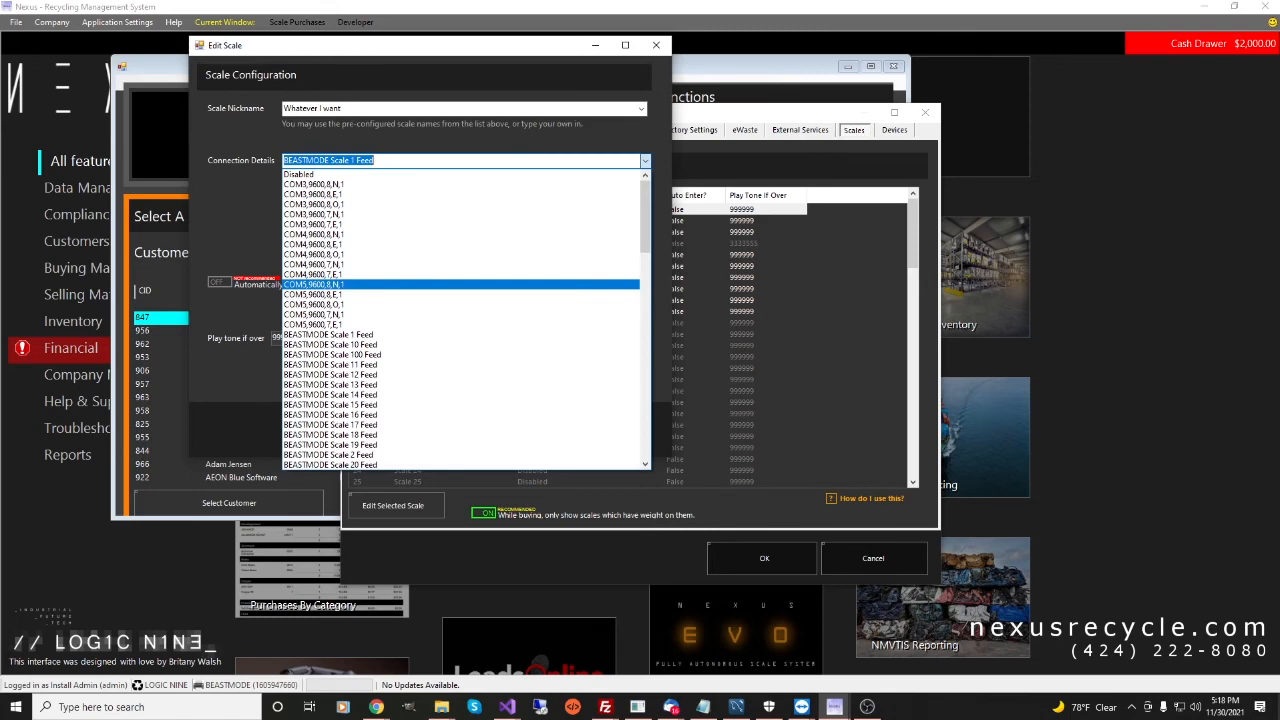
left_click(314, 285)
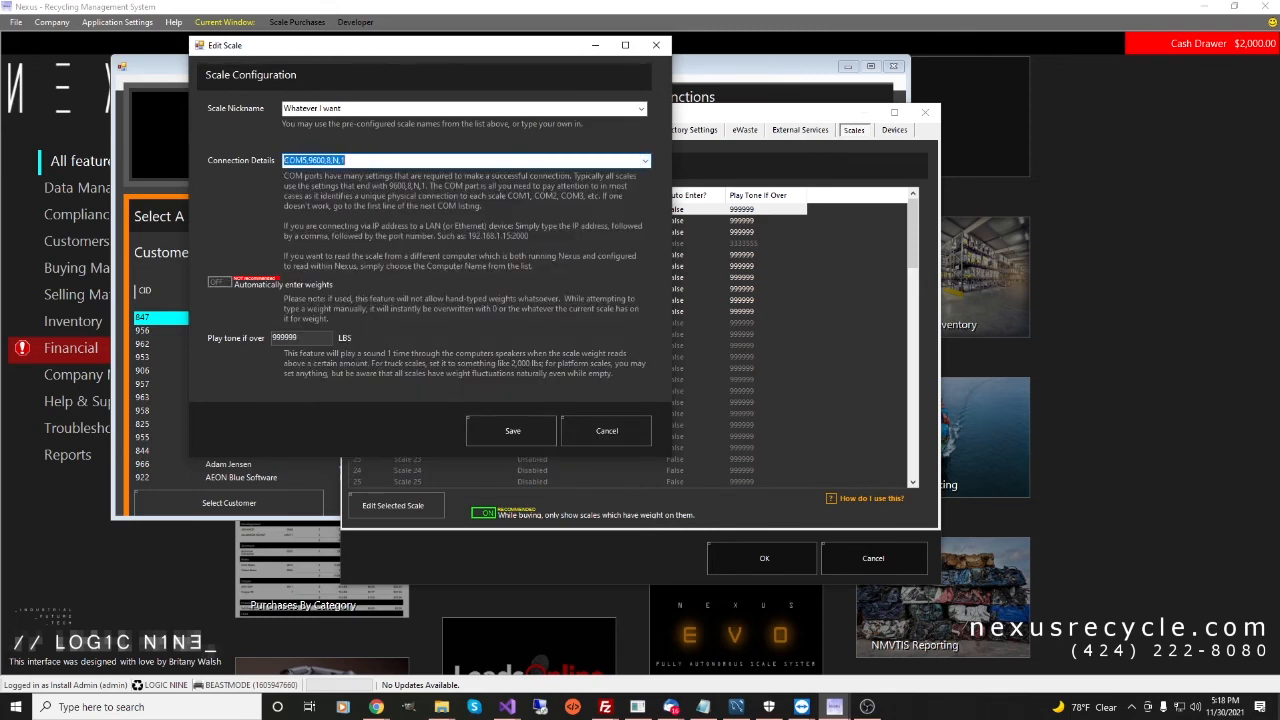
left_click(645, 161)
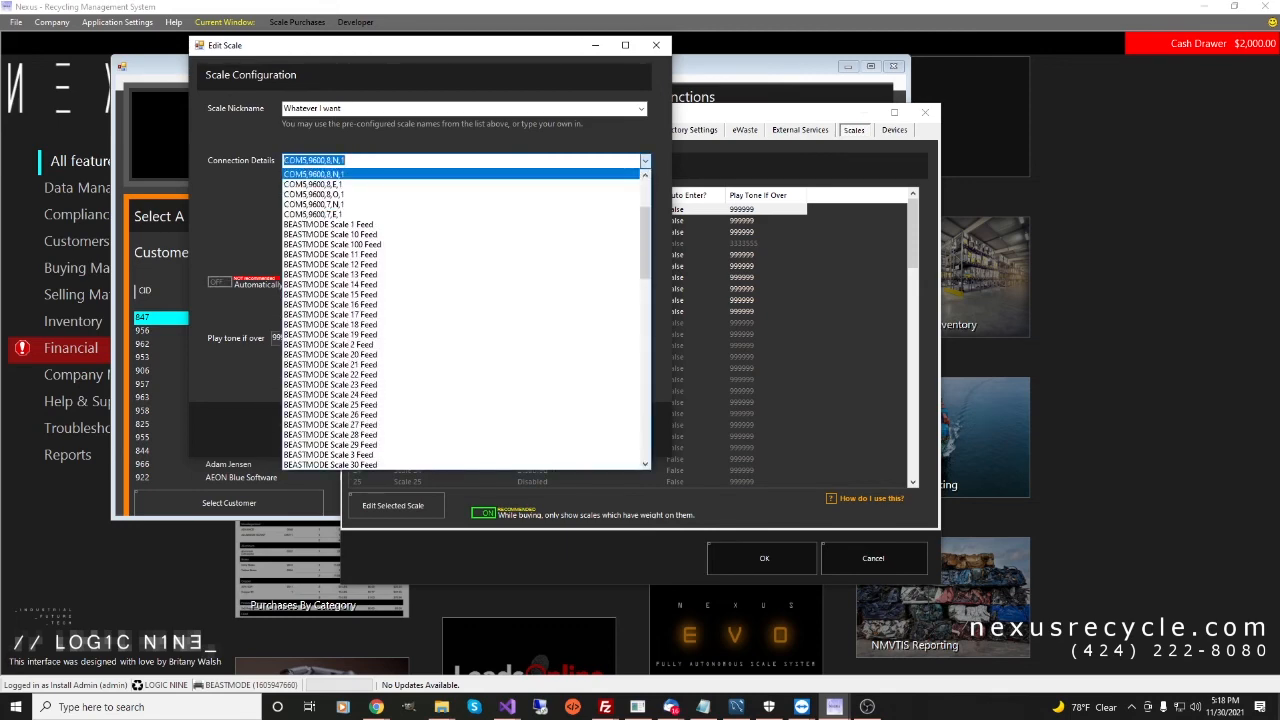
left_click_drag(645, 240, 645, 205)
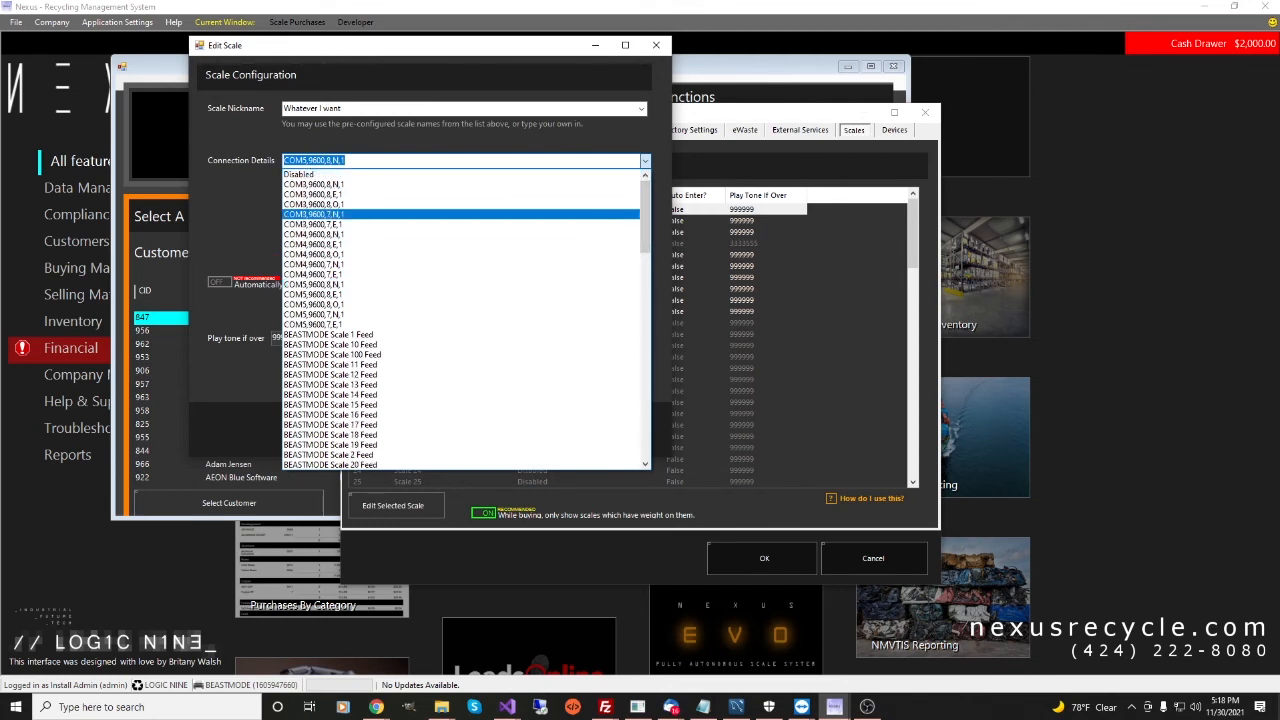
left_click(400, 224)
Review the available COM port options and set the scale's connection details to COM3,9600,8,N,1.
left_click(645, 161)
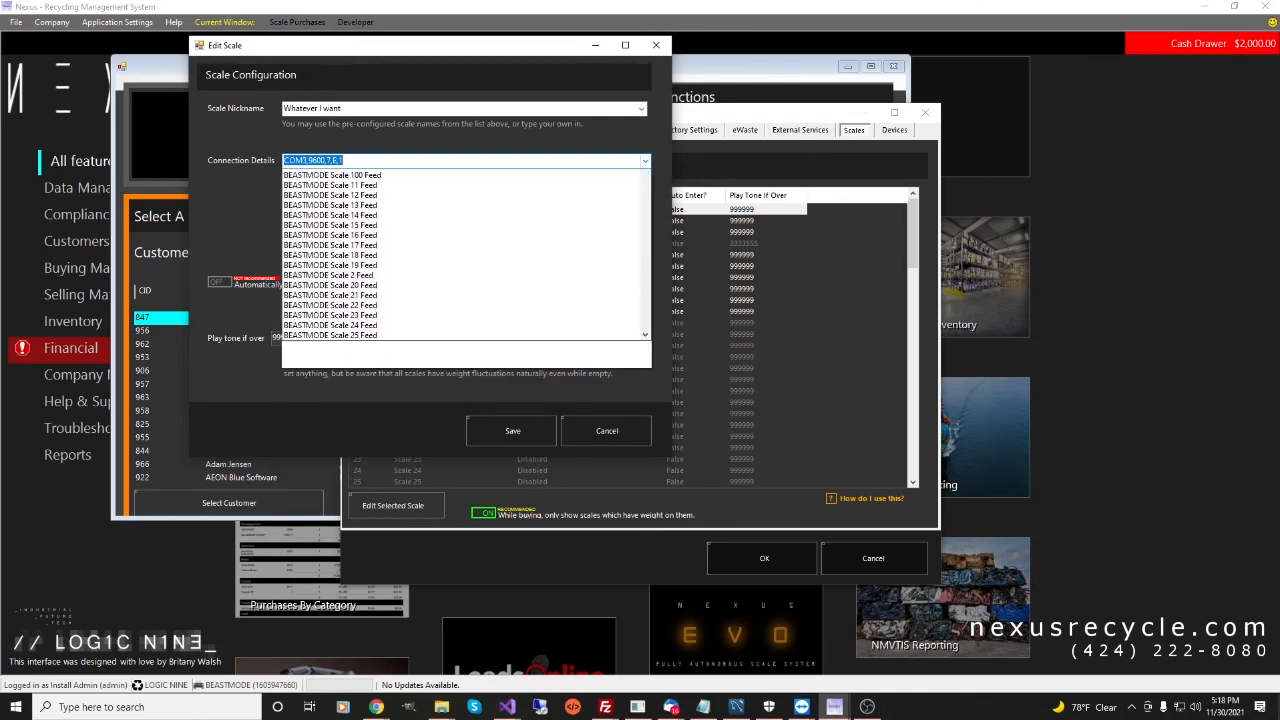
scroll(460, 318, "up", 2)
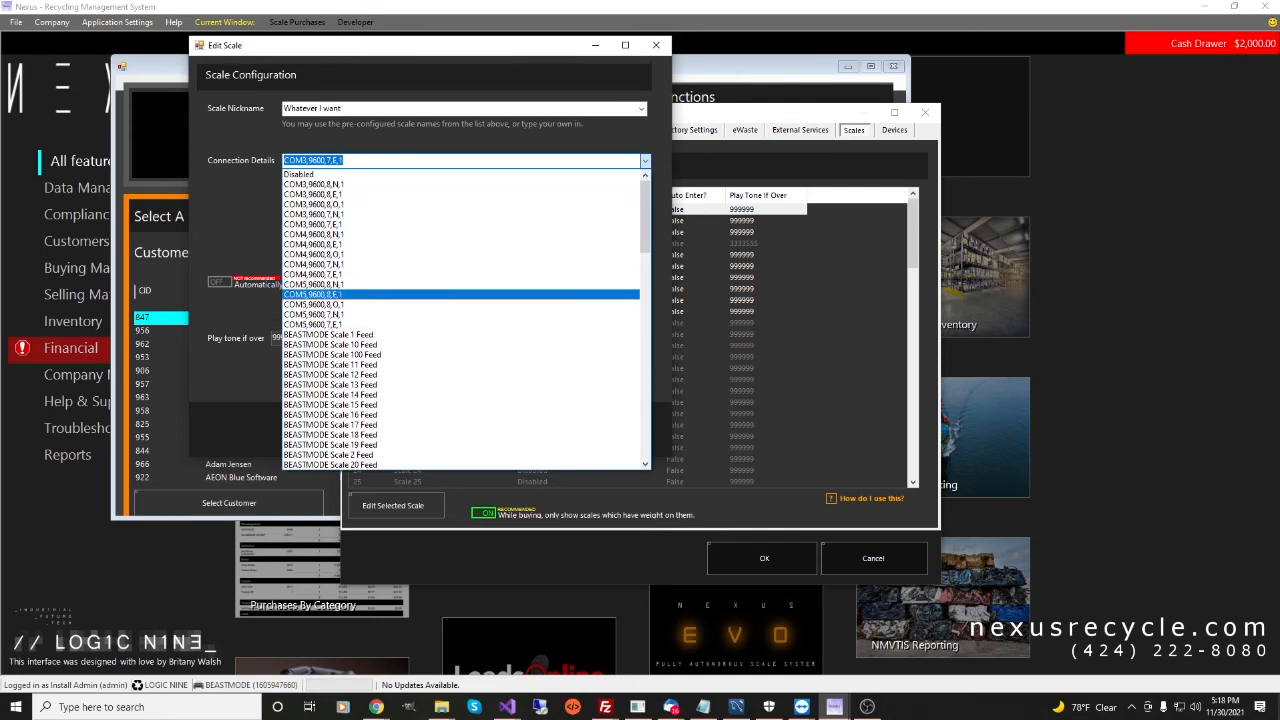
left_click(645, 161)
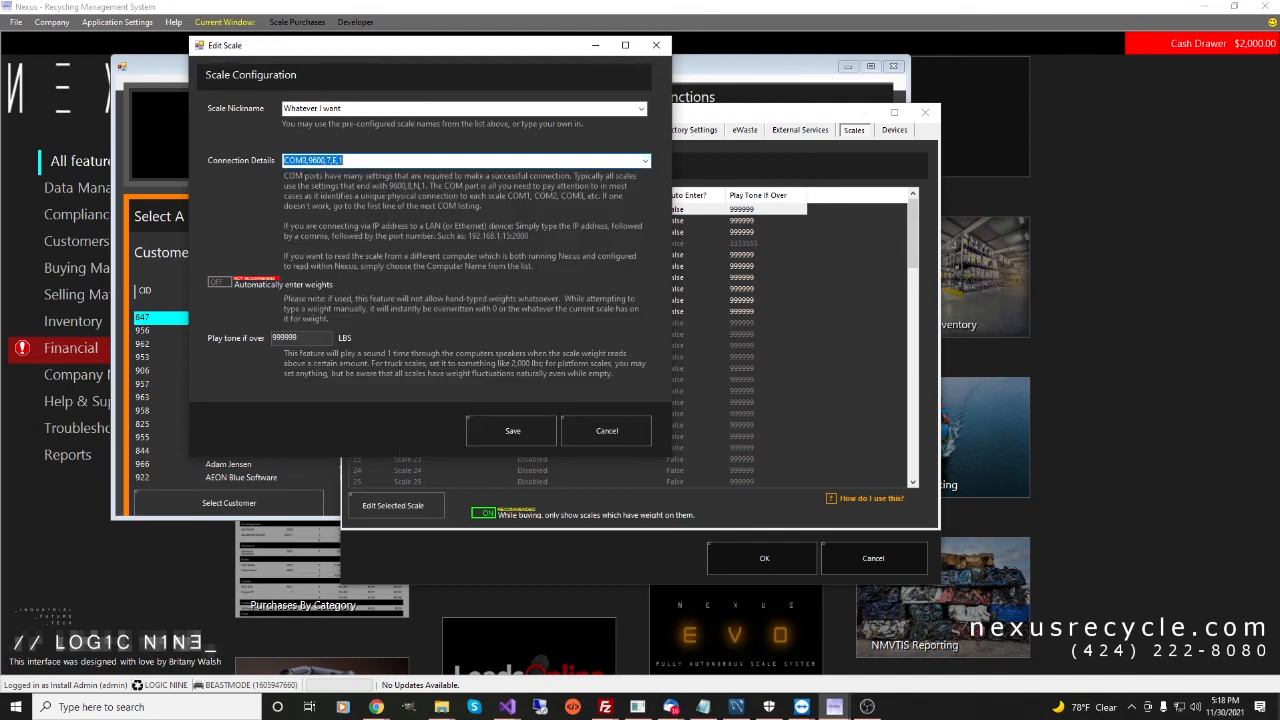
left_click(316, 160)
left_click_drag(308, 160, 325, 160)
left_click(645, 161)
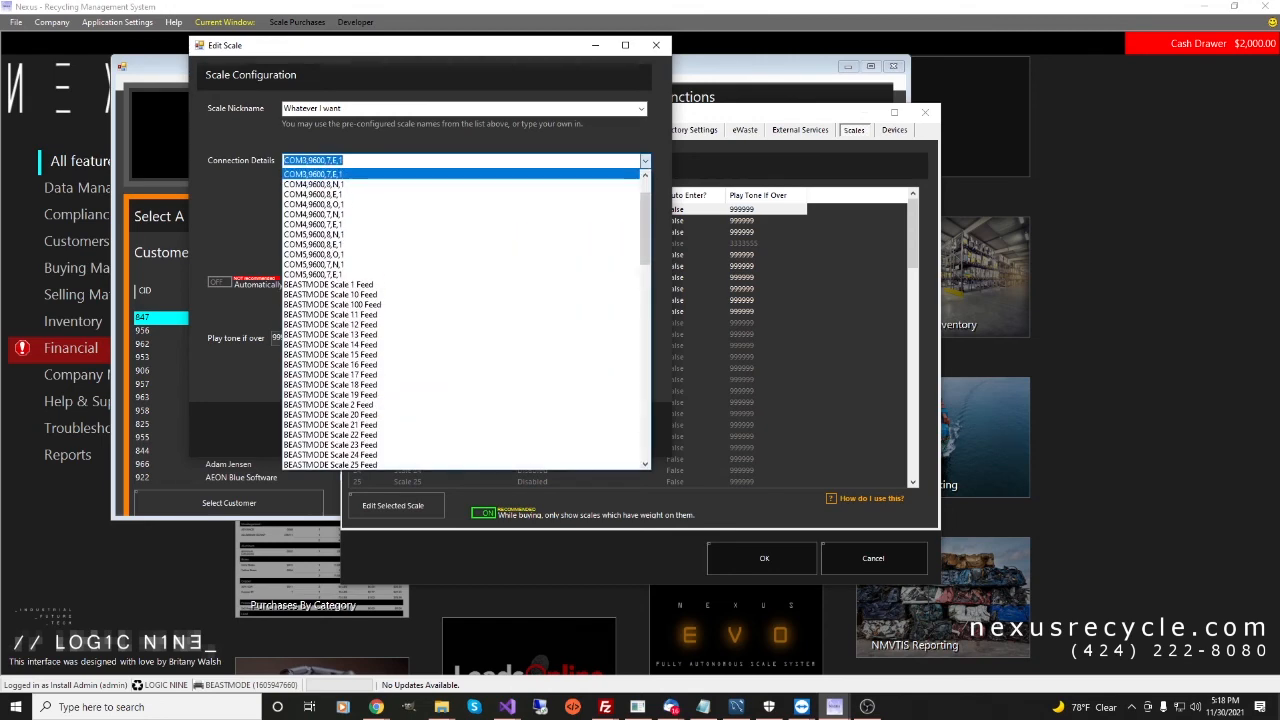
scroll(460, 194, "up", 2)
left_click(320, 184)
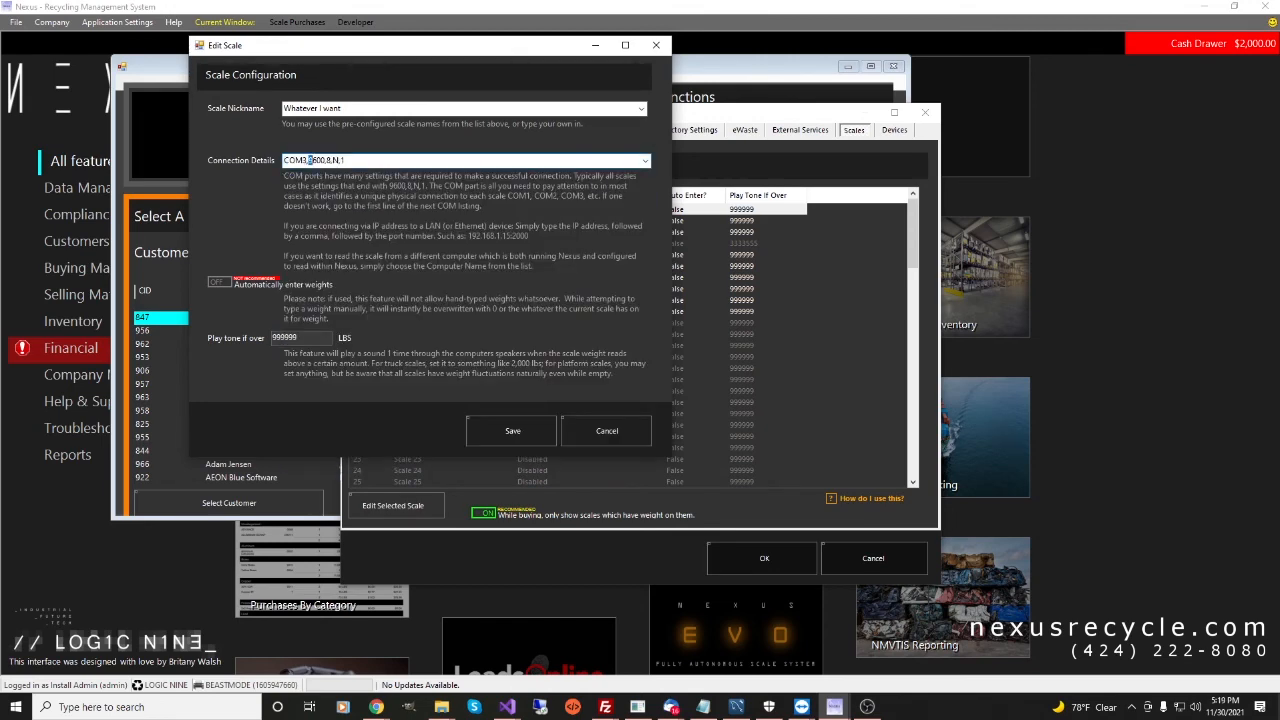
Replace the scale's connection details with the network address 192.168.3.1:3054.
left_click_drag(309, 160, 348, 160)
double_click(330, 160)
type("192.168.3.1:3054")
Try BEASTMODE Scale 1 Feed as the scale's connection, and change it to BEASTMODE Scale 11 Feed.
left_click(645, 161)
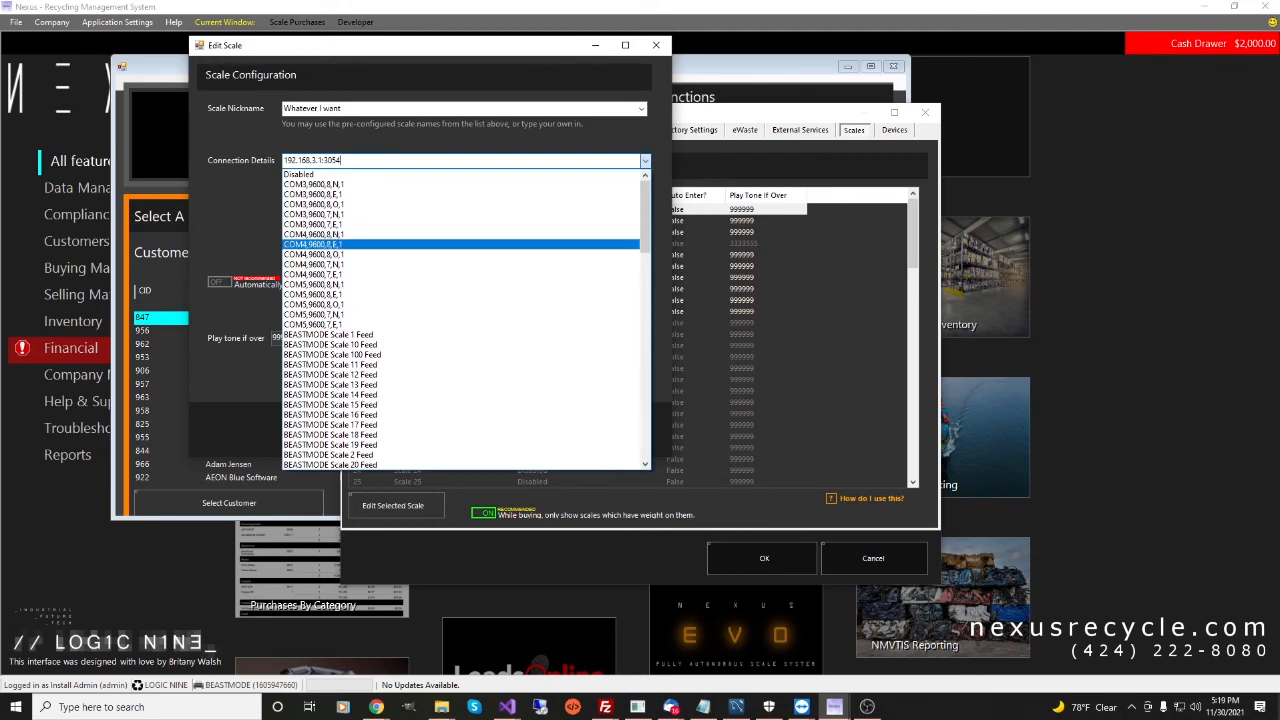
scroll(330, 244, "down", 2)
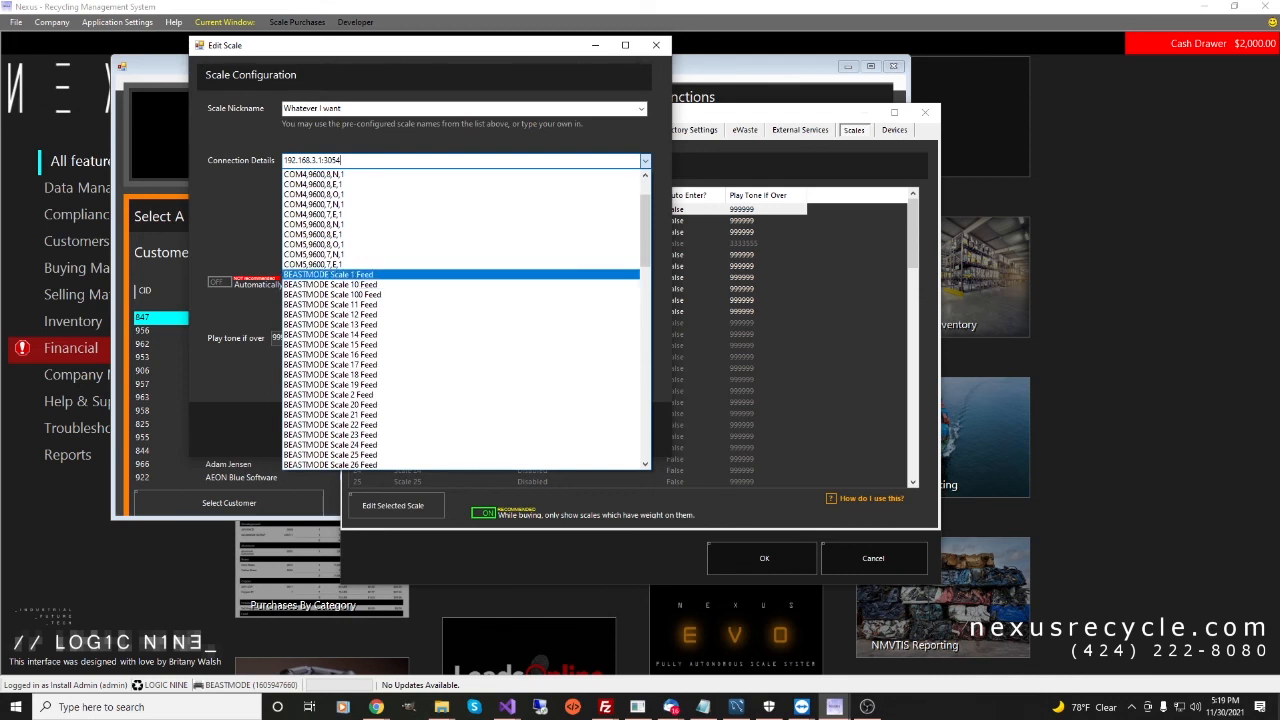
left_click(330, 274)
left_click(645, 160)
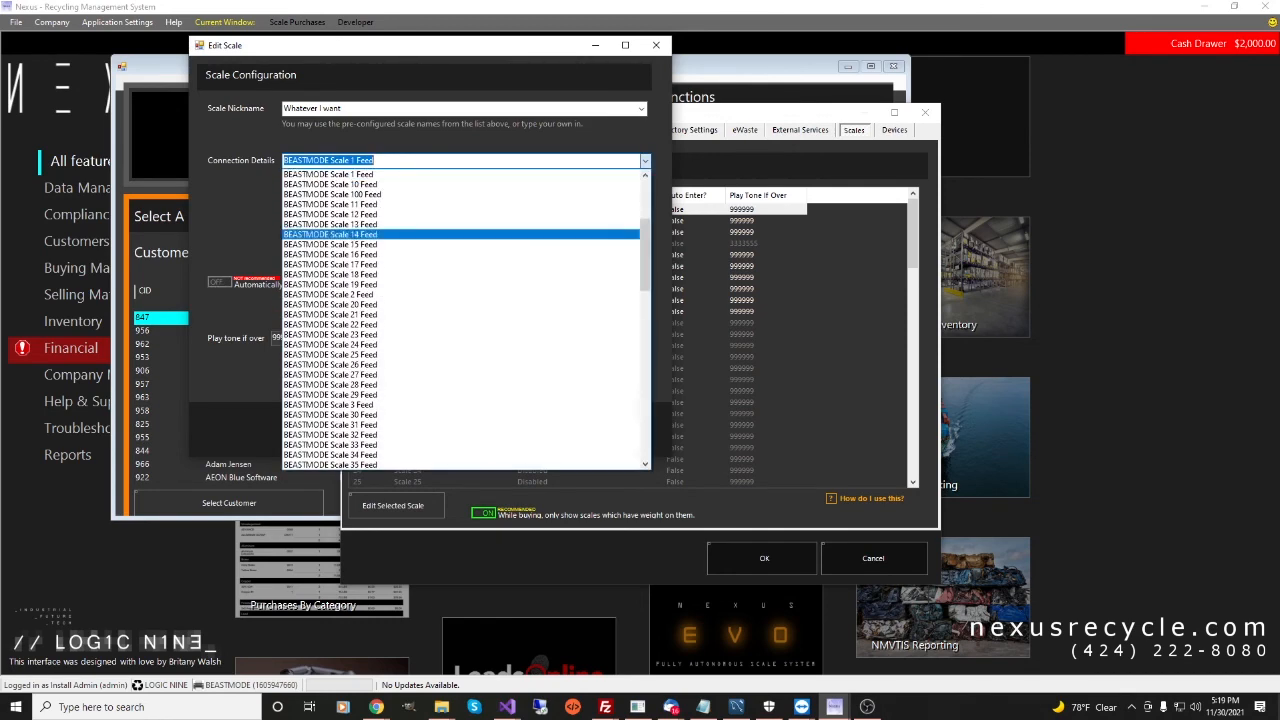
left_click(560, 218)
left_click(645, 160)
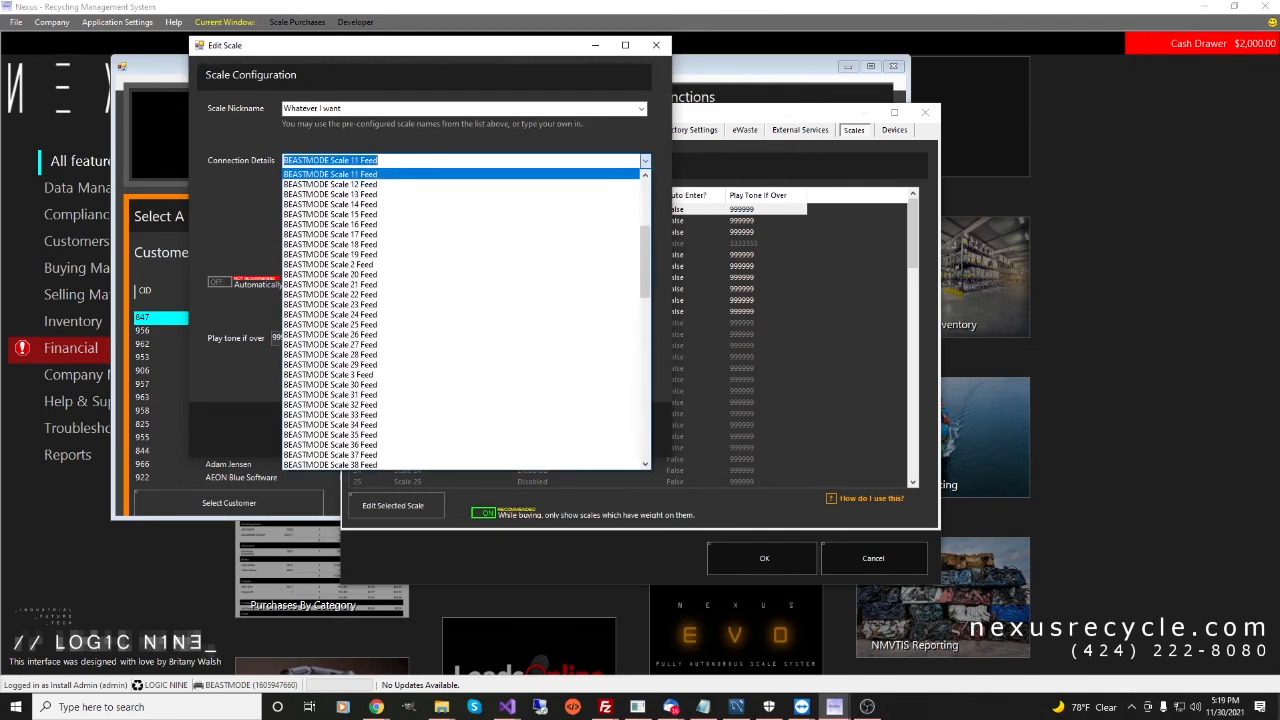
left_click_drag(645, 262, 645, 212)
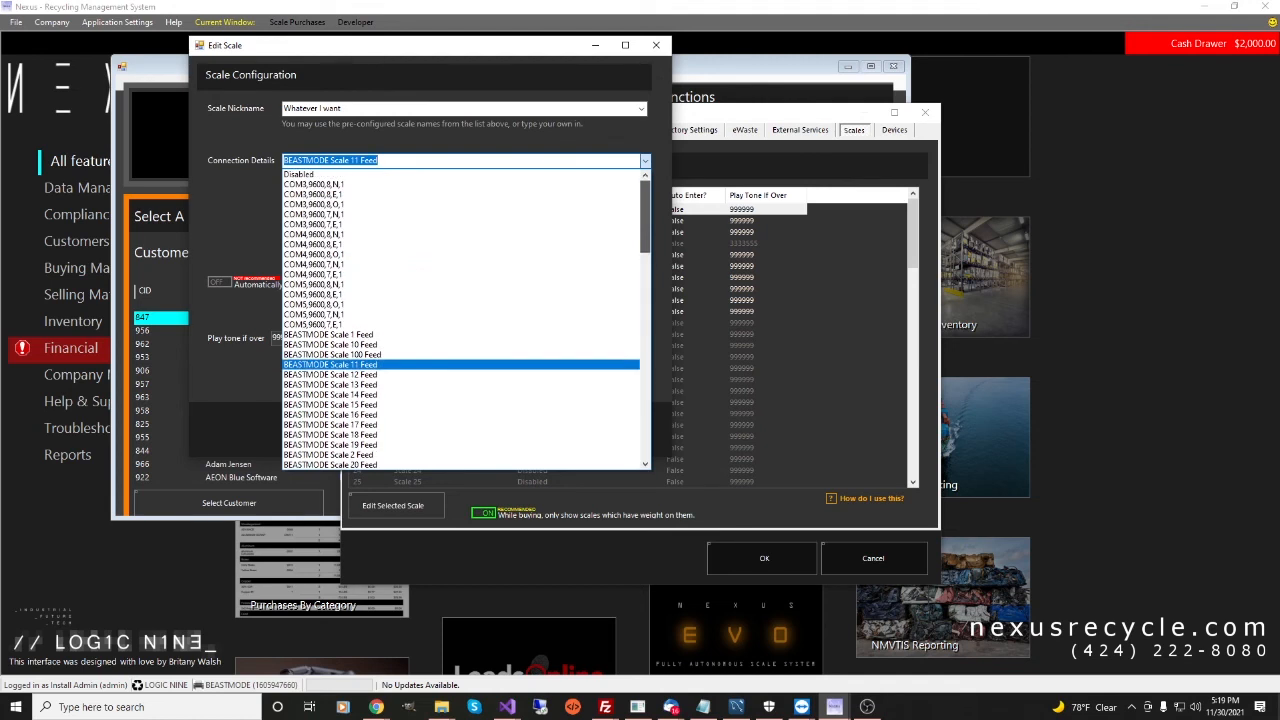
left_click(645, 160)
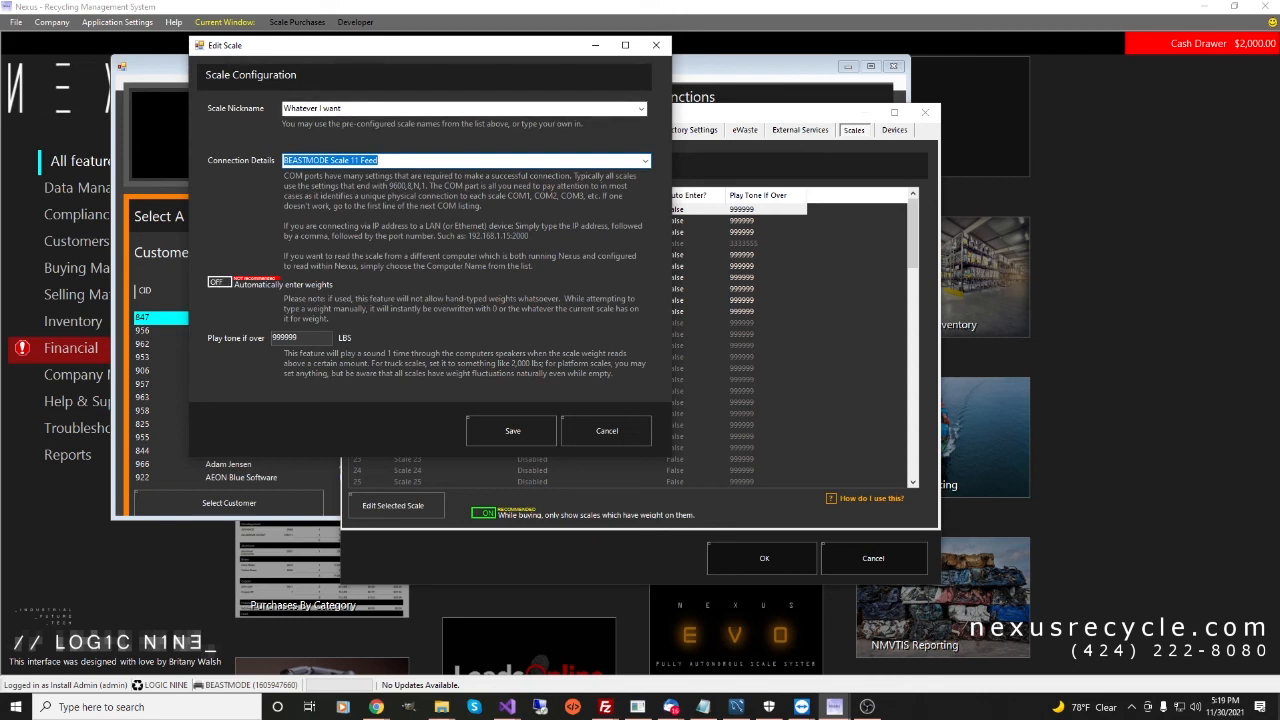
Turn on automatic weight entry, enter 30000 lbs as the tone threshold, and discard the scale edits.
left_click(219, 282)
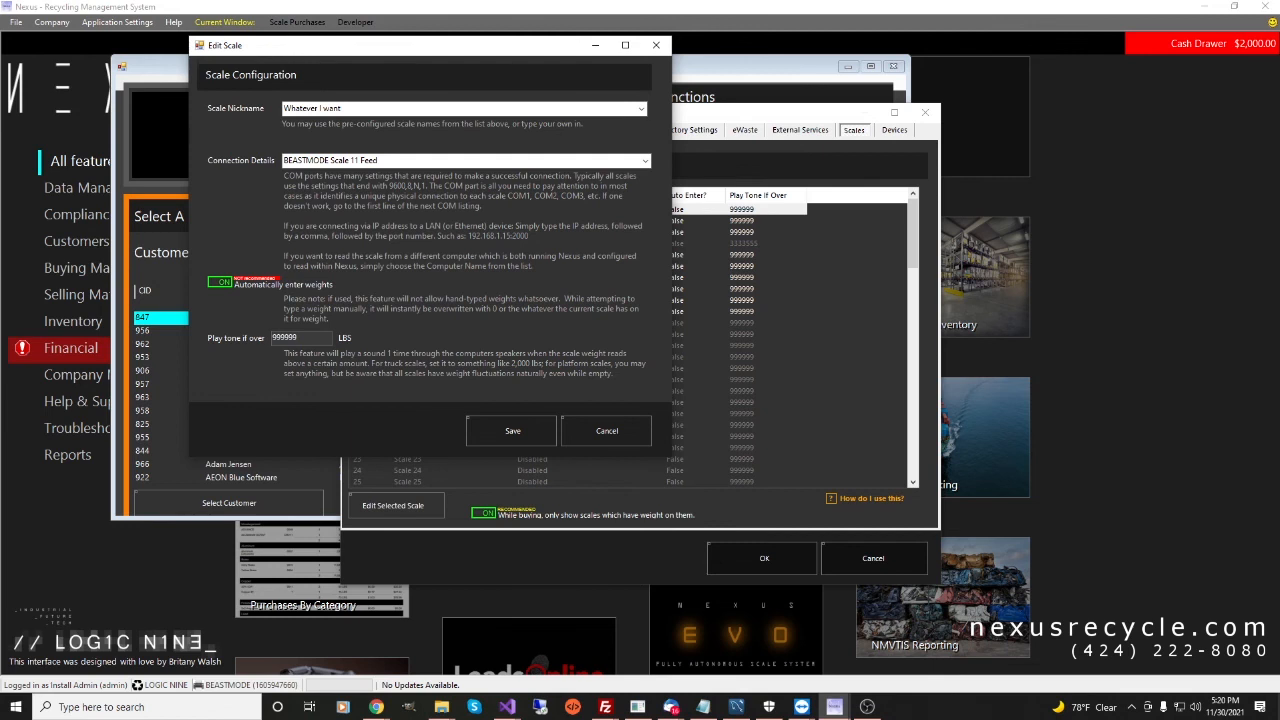
left_click_drag(299, 338, 271, 338)
type("30000")
key("BackSpace")
key("ctrl+a")
left_click(607, 430)
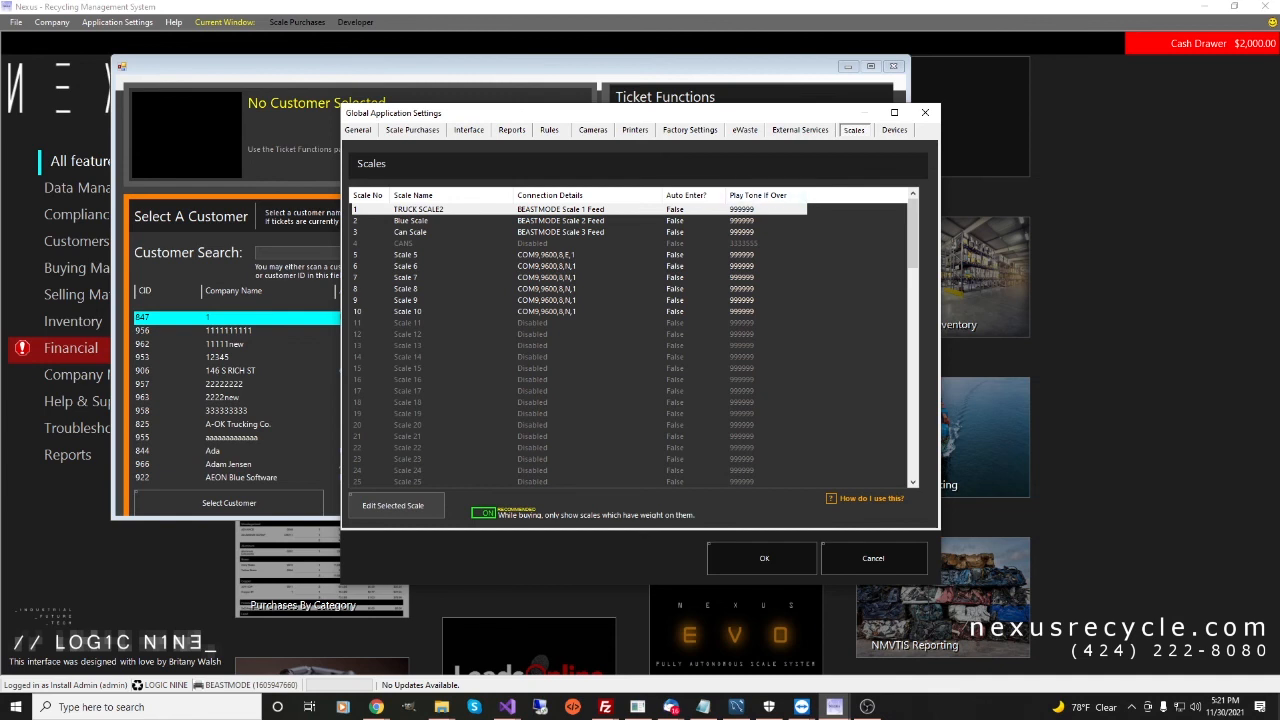
Open the Devices settings and view the available driver's license and document scanner types.
left_click(894, 130)
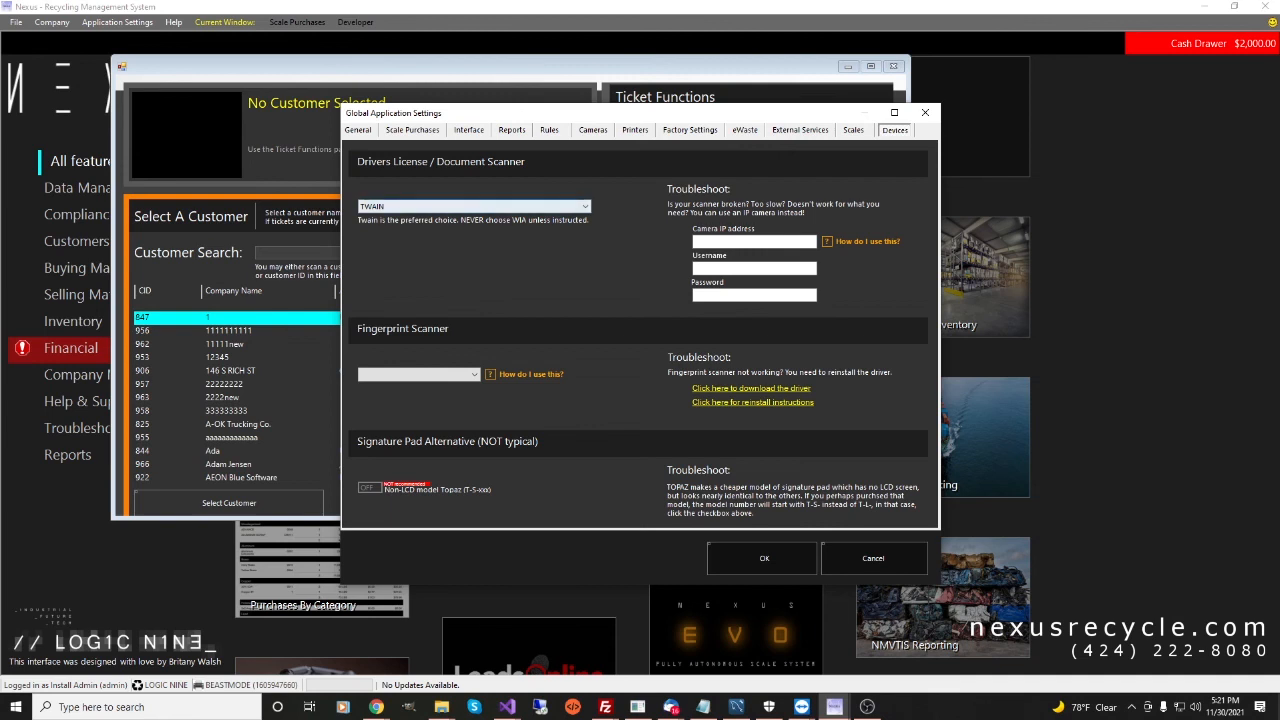
left_click(585, 206)
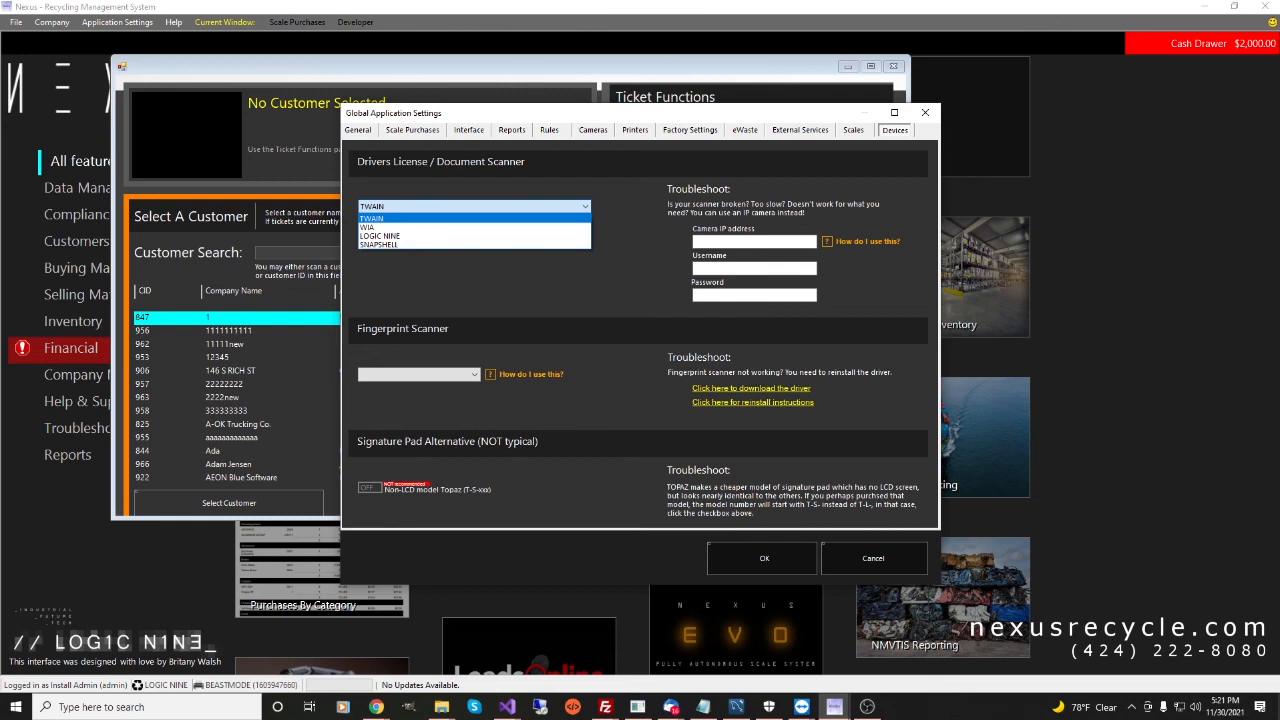
left_click(585, 206)
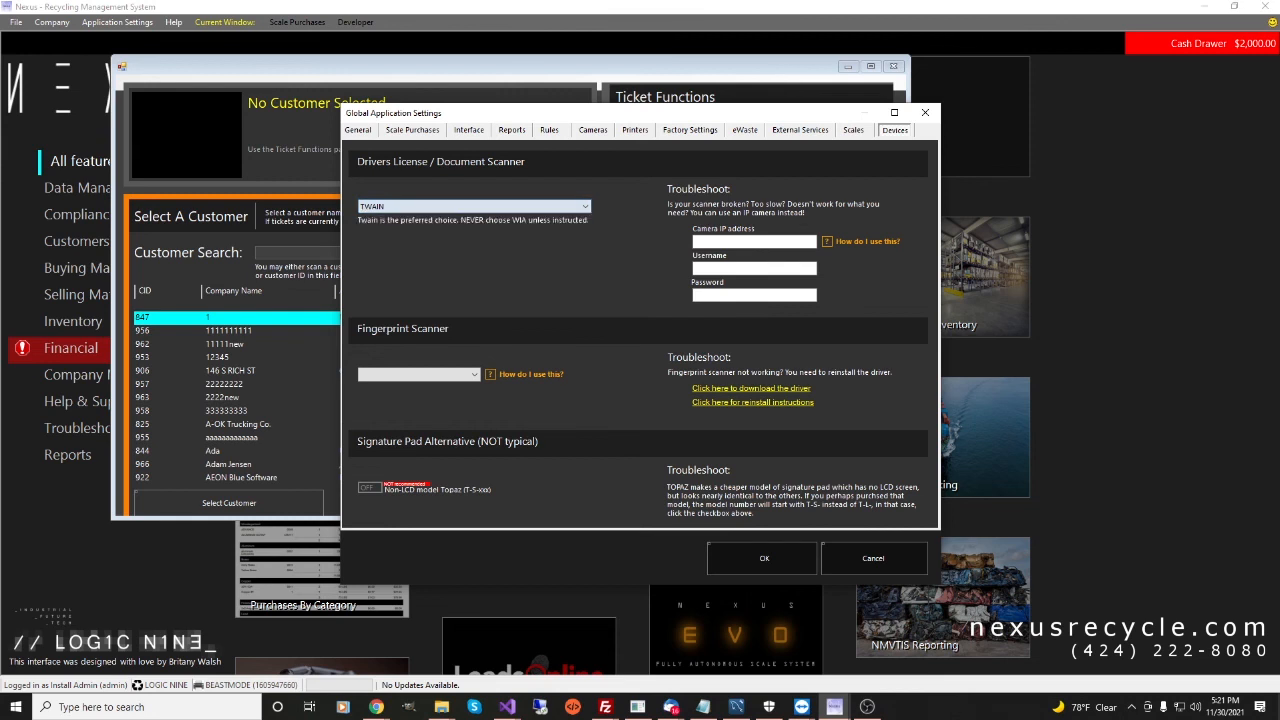
Try SNAPSHELL and WIA as the driver's license and document scanner type.
left_click(585, 206)
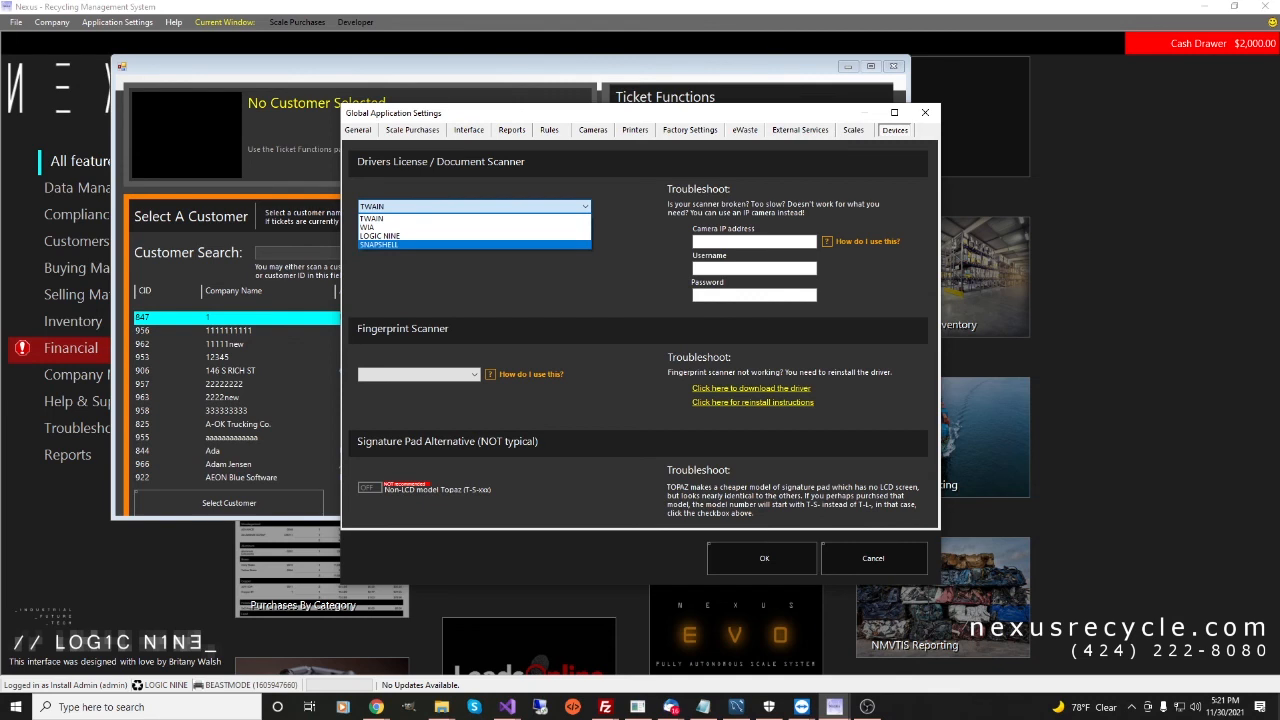
left_click(474, 245)
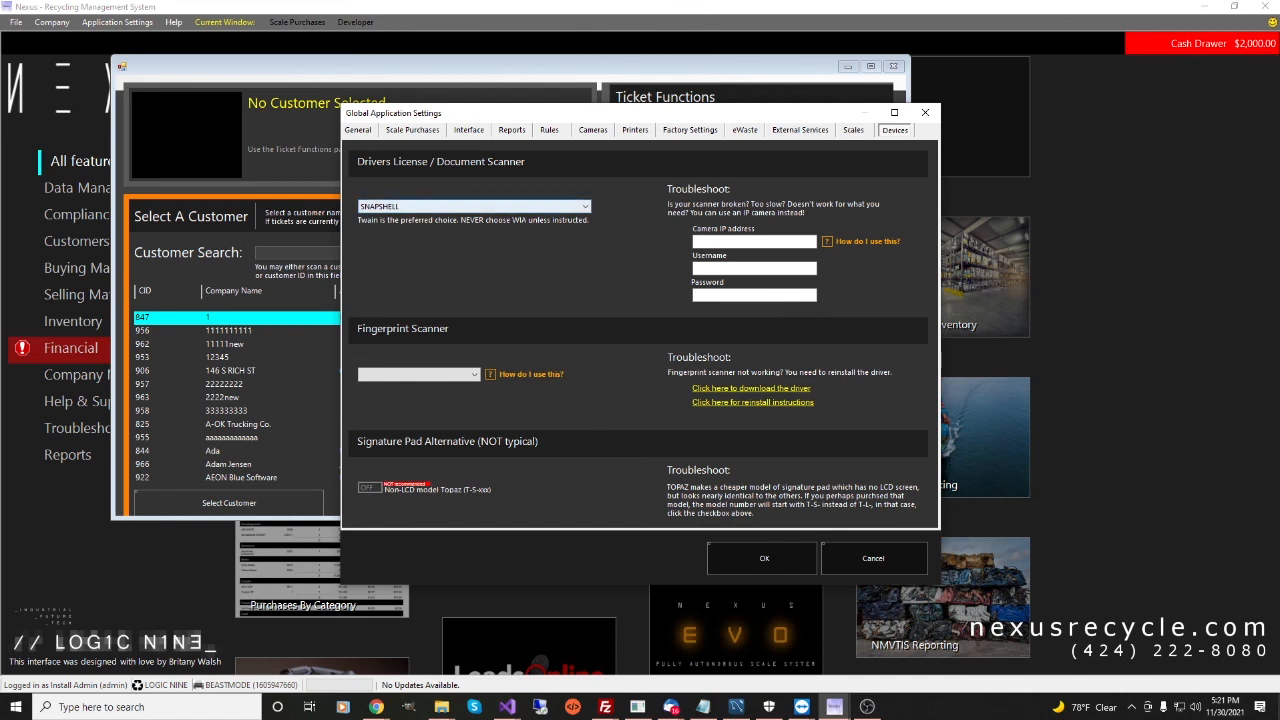
left_click(475, 206)
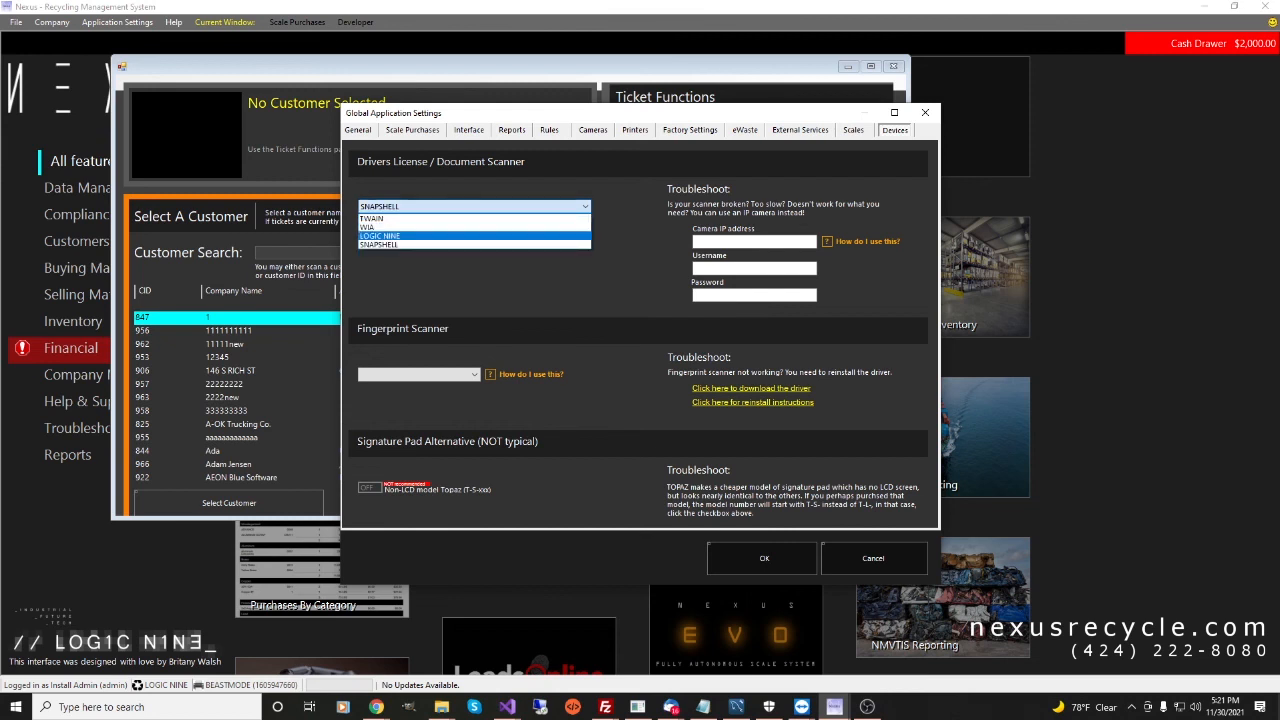
key("Return")
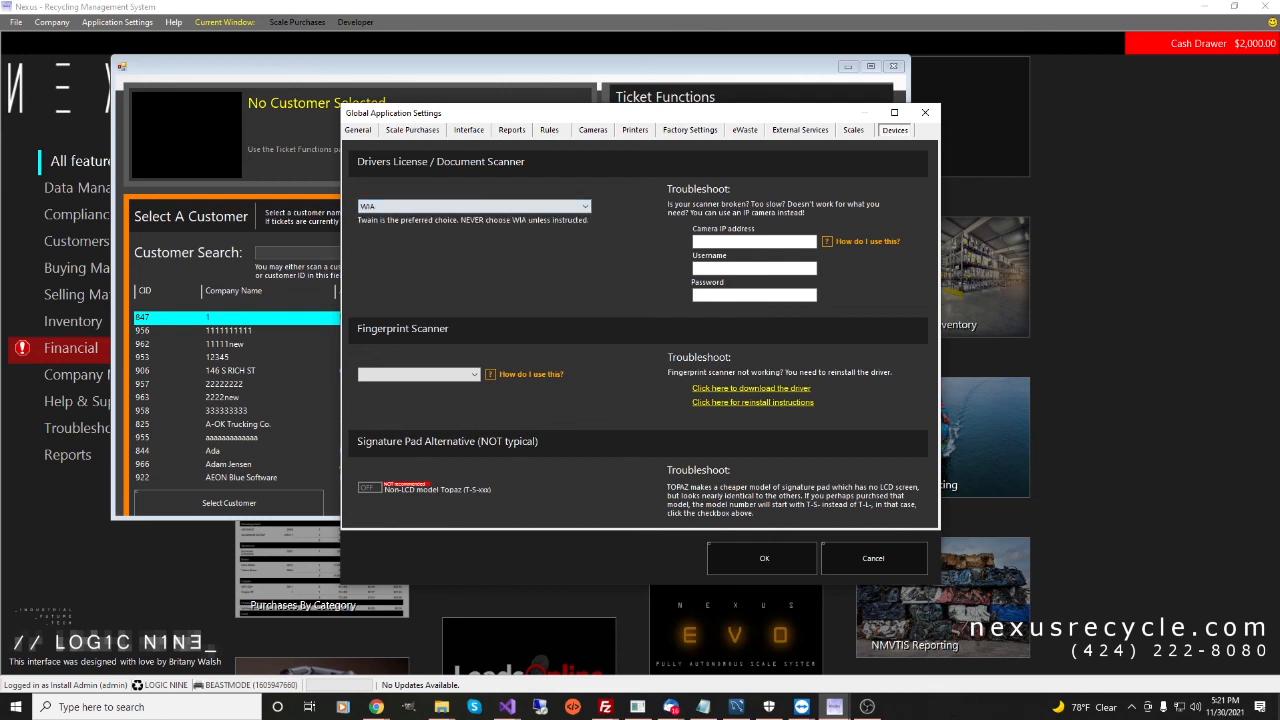
left_click(475, 206)
left_click(475, 206)
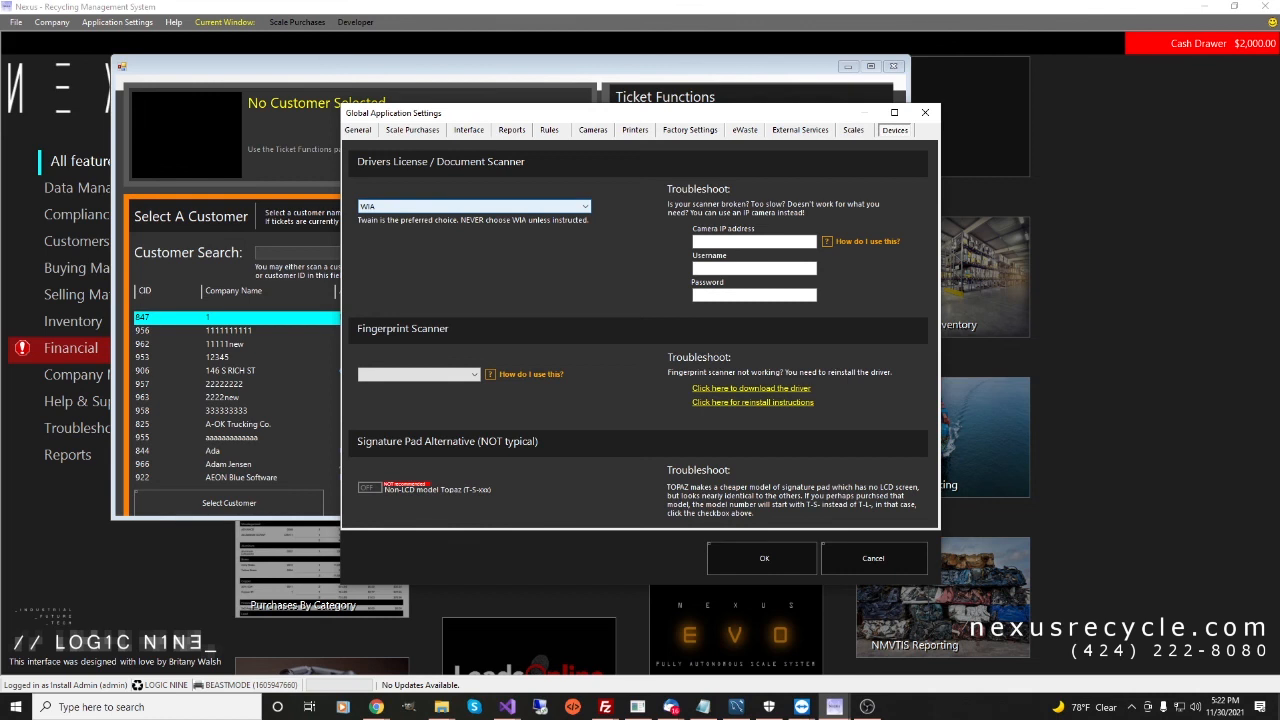
left_click(475, 206)
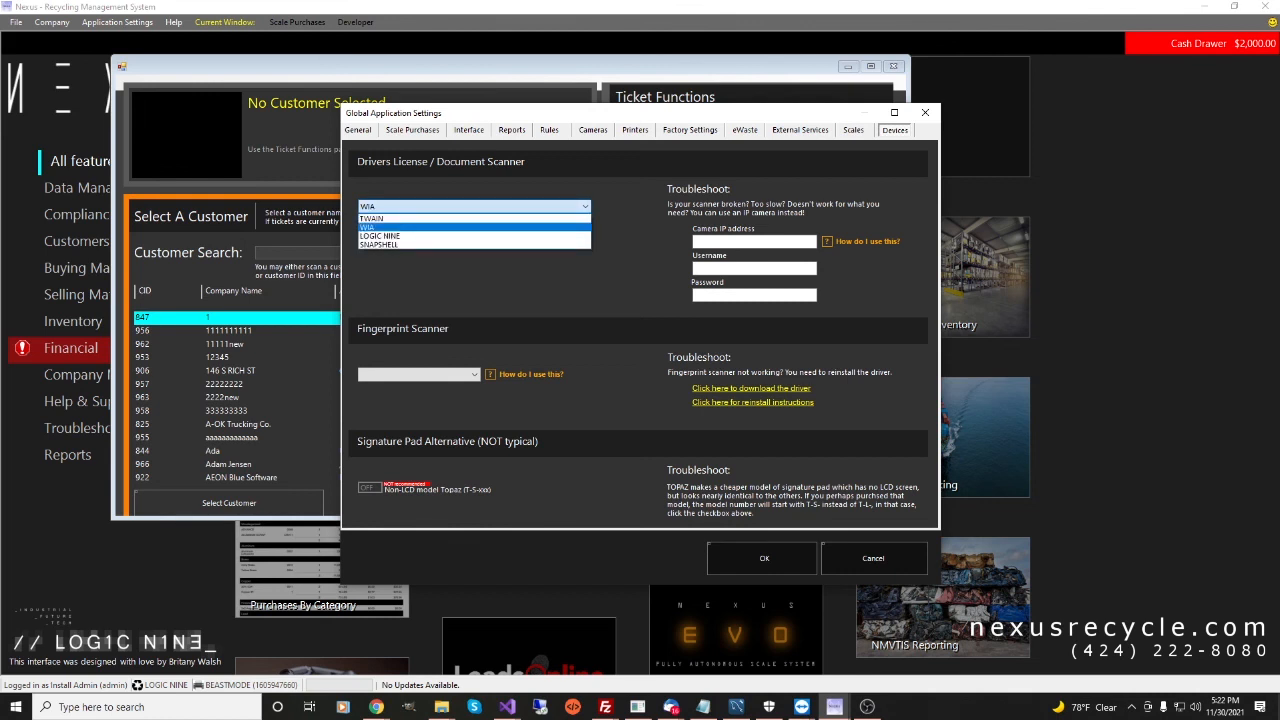
left_click(475, 227)
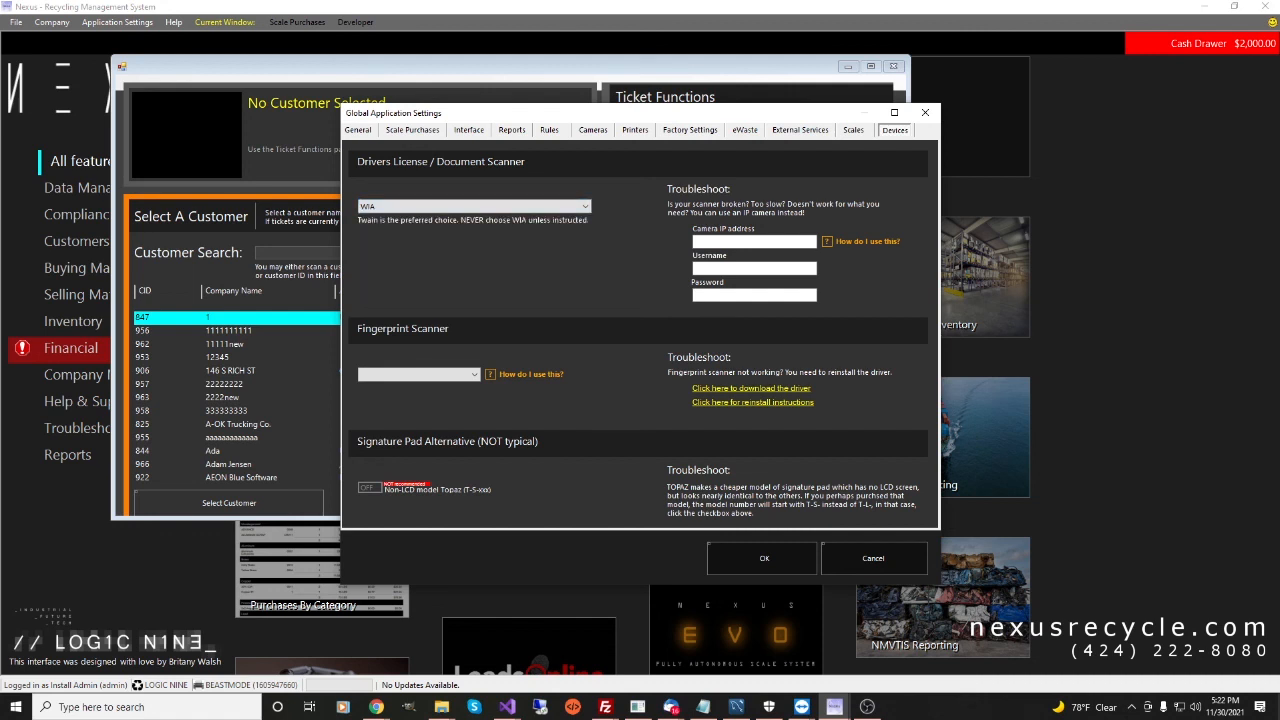
Set the driver's license and document scanner type to LOGIC NINE and show the scanner options again.
left_click(475, 206)
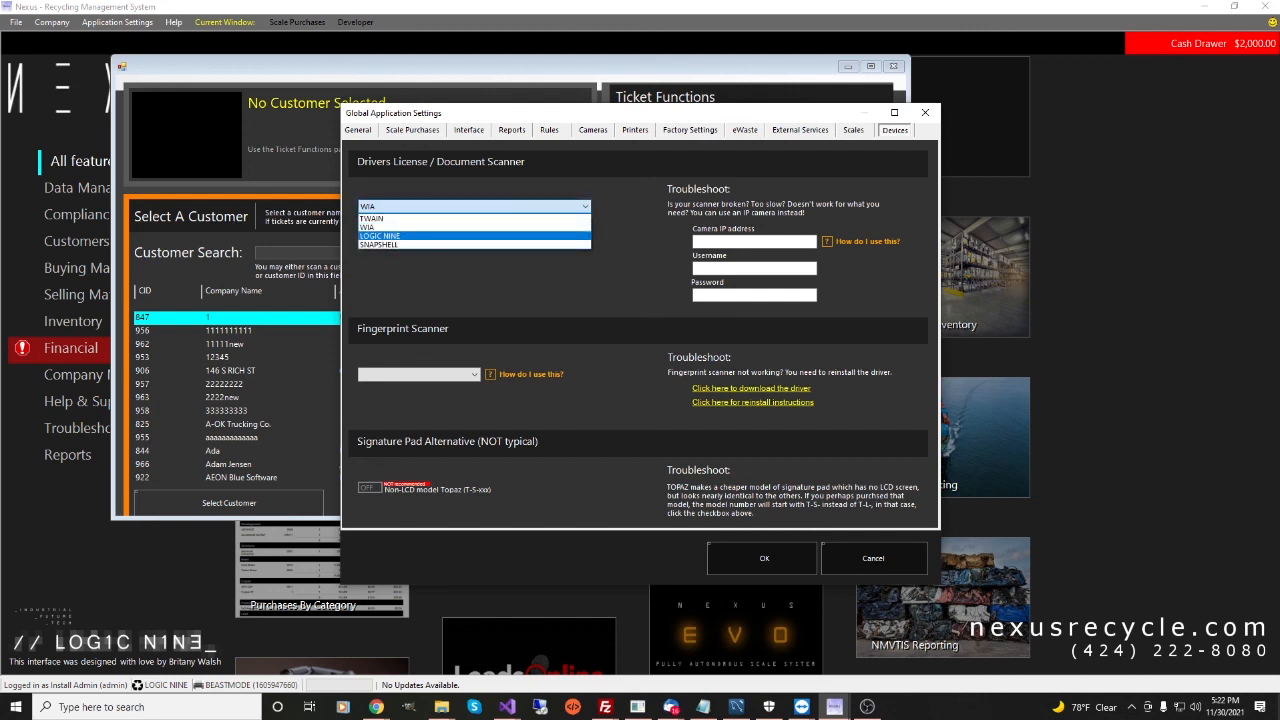
left_click(475, 236)
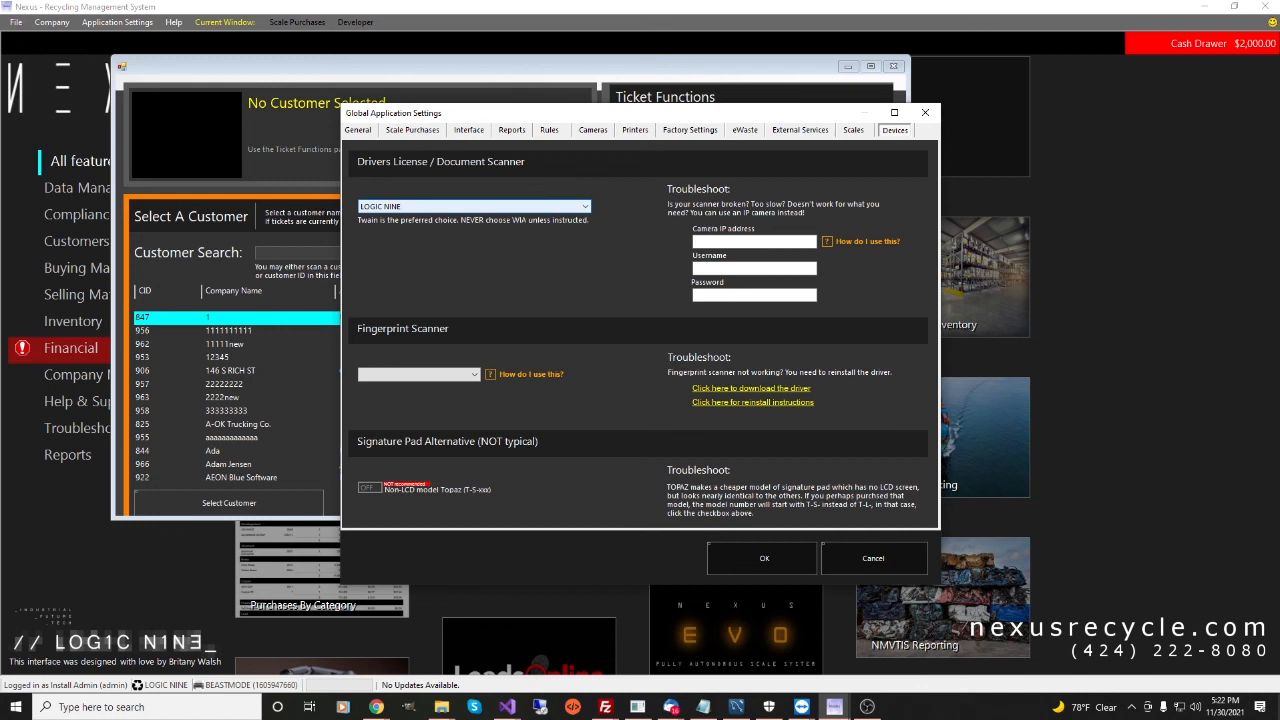
left_click(474, 206)
left_click(474, 206)
left_click(474, 206)
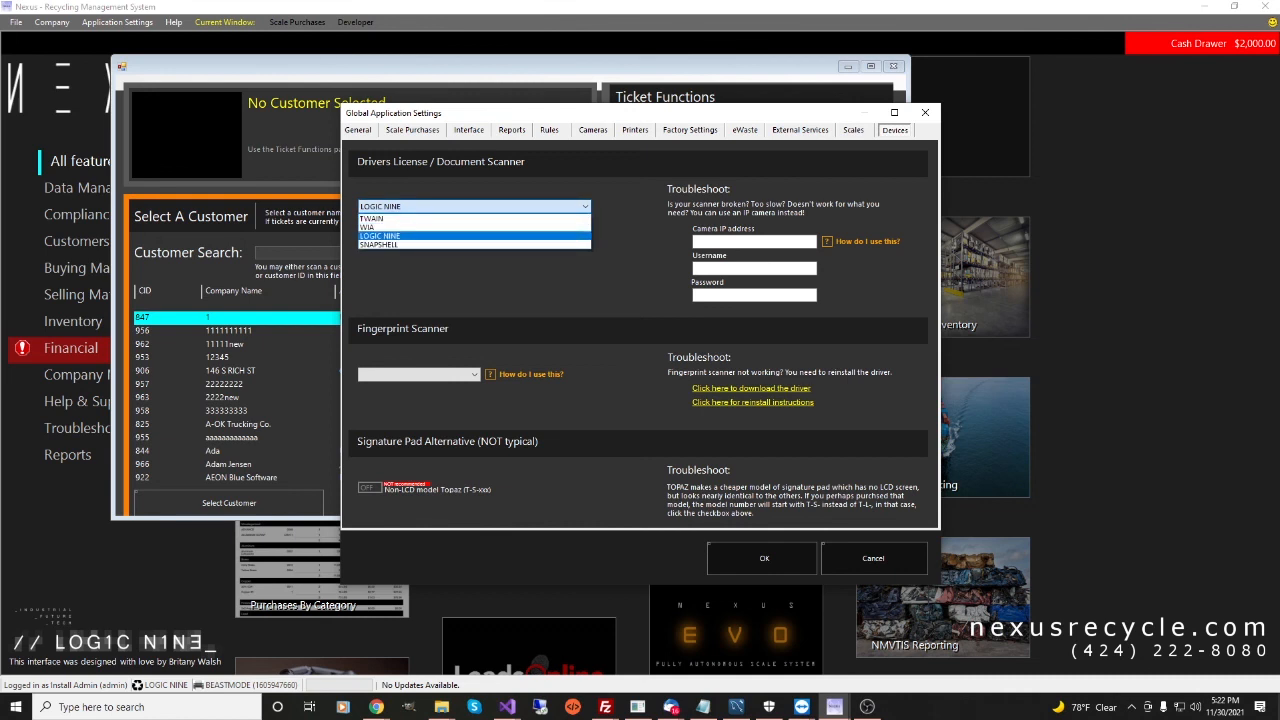
Choose LOGIC NINE again as the driver's license and document scanner type.
left_click(474, 236)
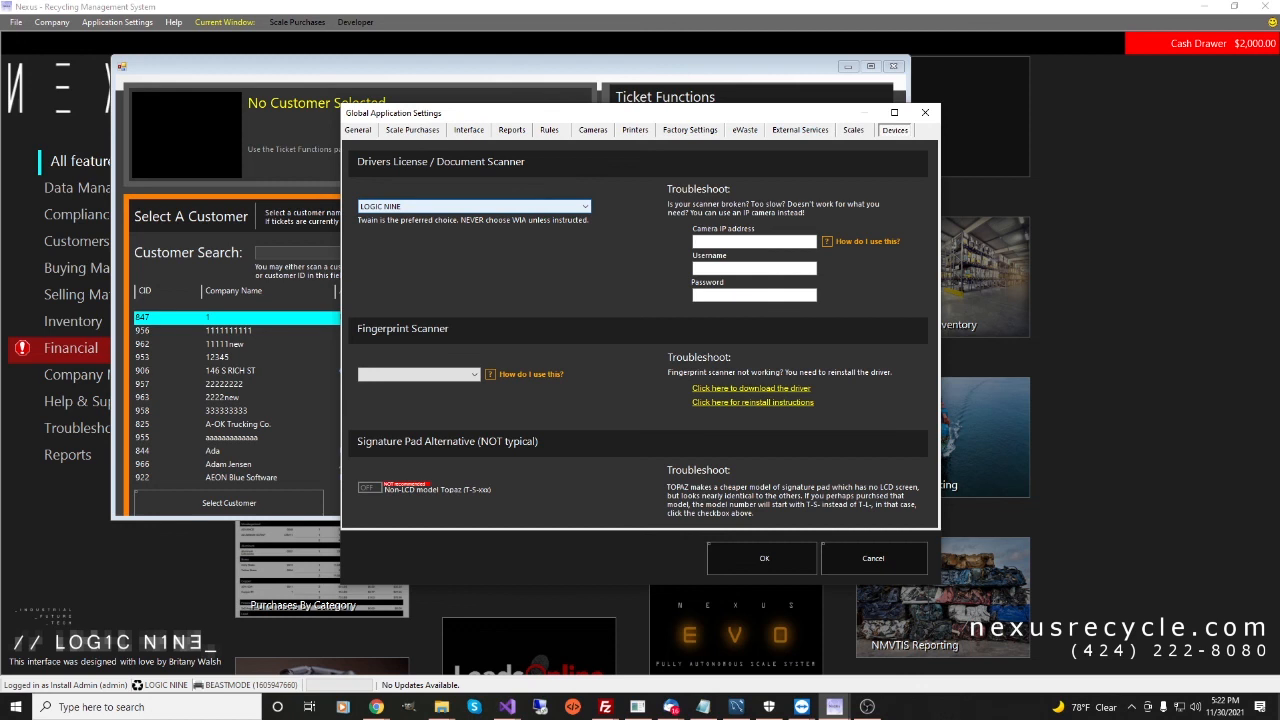
left_click(474, 206)
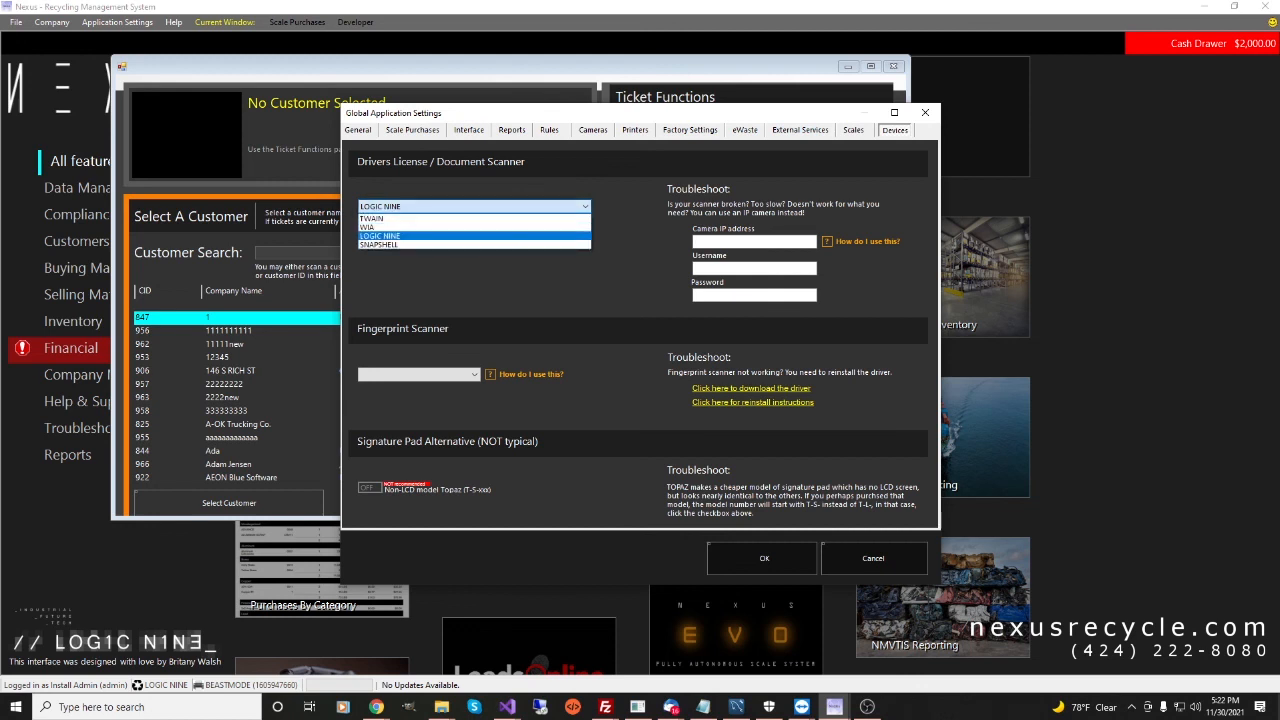
left_click(474, 236)
Examine the Cameras list and the scanner's IP camera address, username and password fields in the Devices settings.
left_click(754, 242)
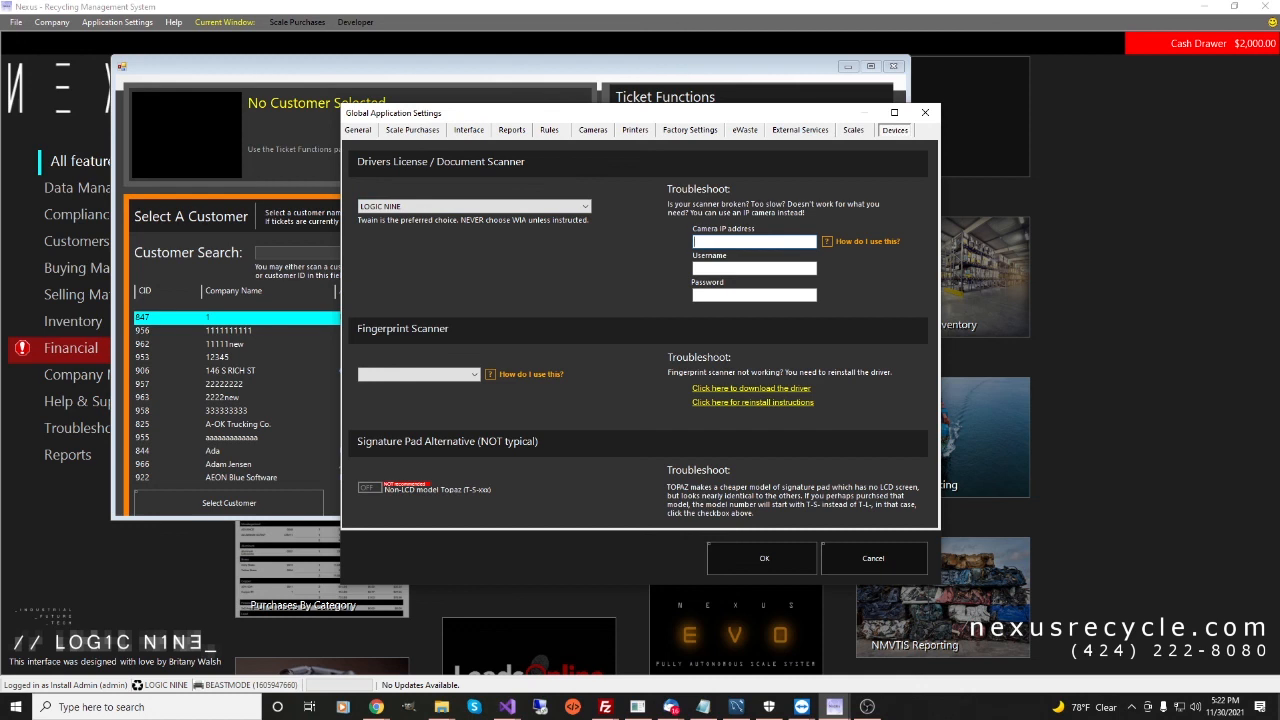
left_click(635, 130)
left_click(593, 130)
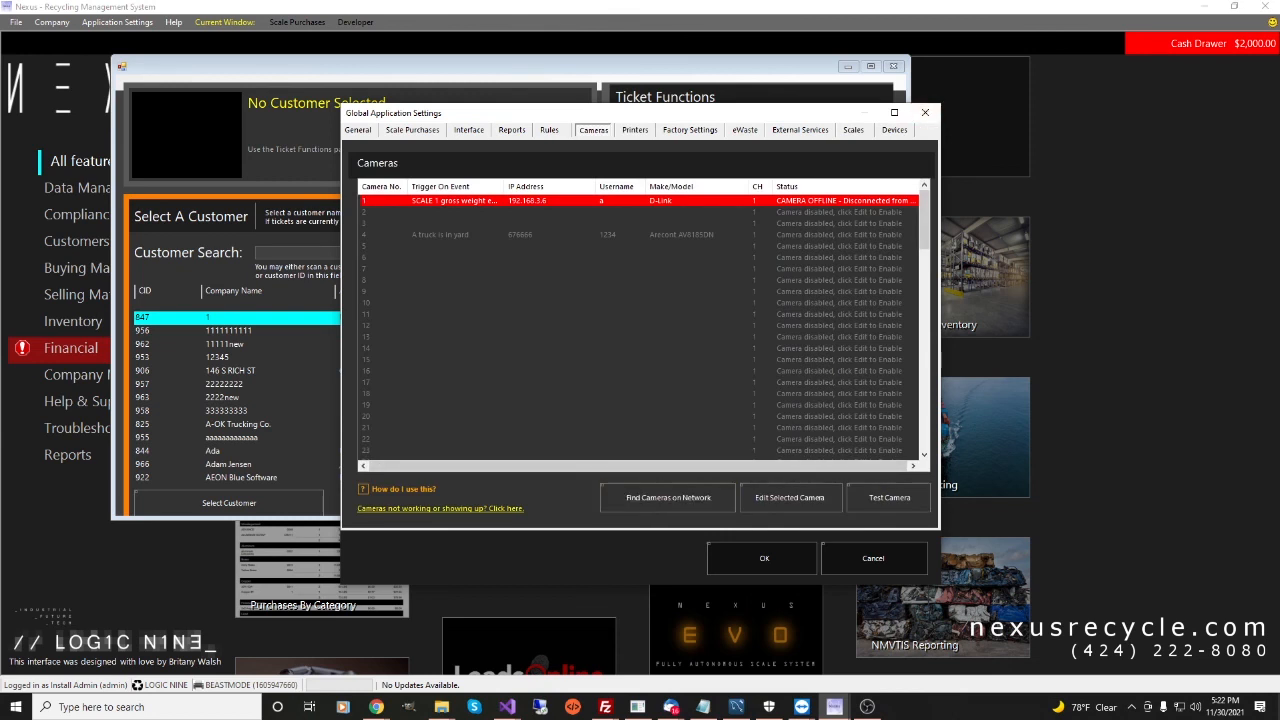
left_click(894, 130)
left_click(754, 242)
left_click(754, 268)
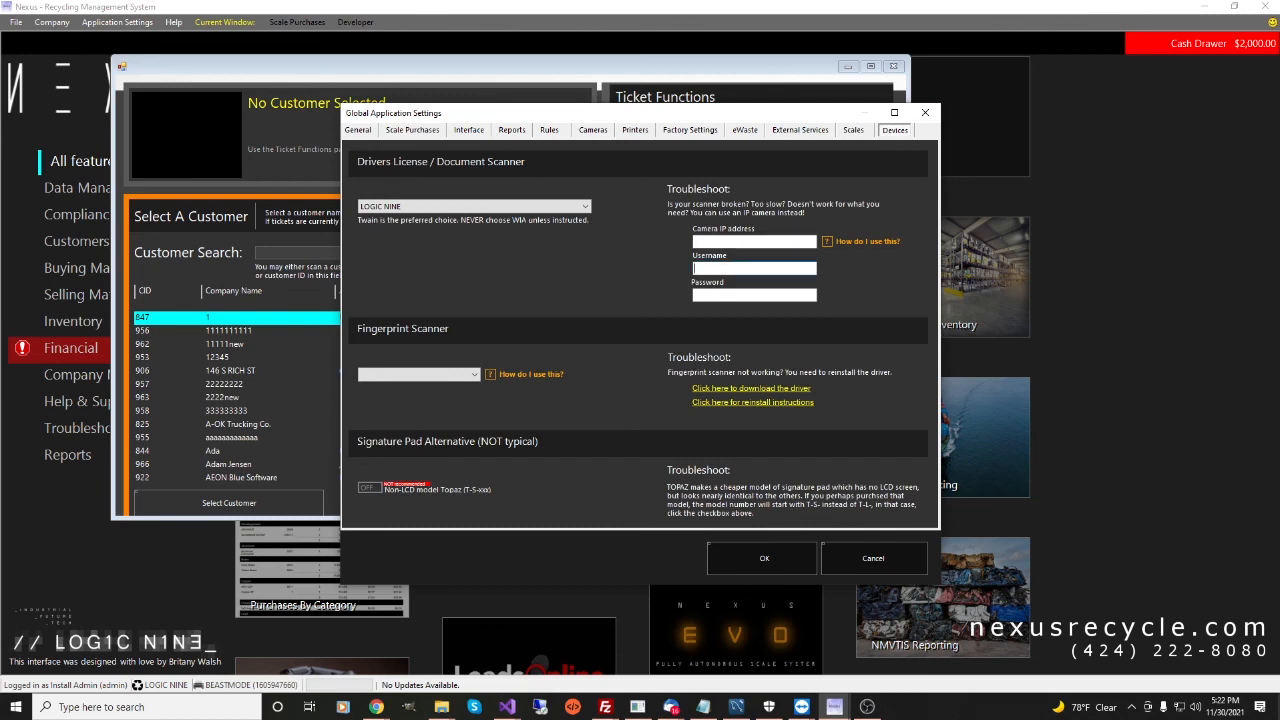
left_click(754, 295)
Close the settings without saving and open the undetermined customer's 11,149 lbs set from the open ticket sets.
left_click_drag(772, 124, 612, 291)
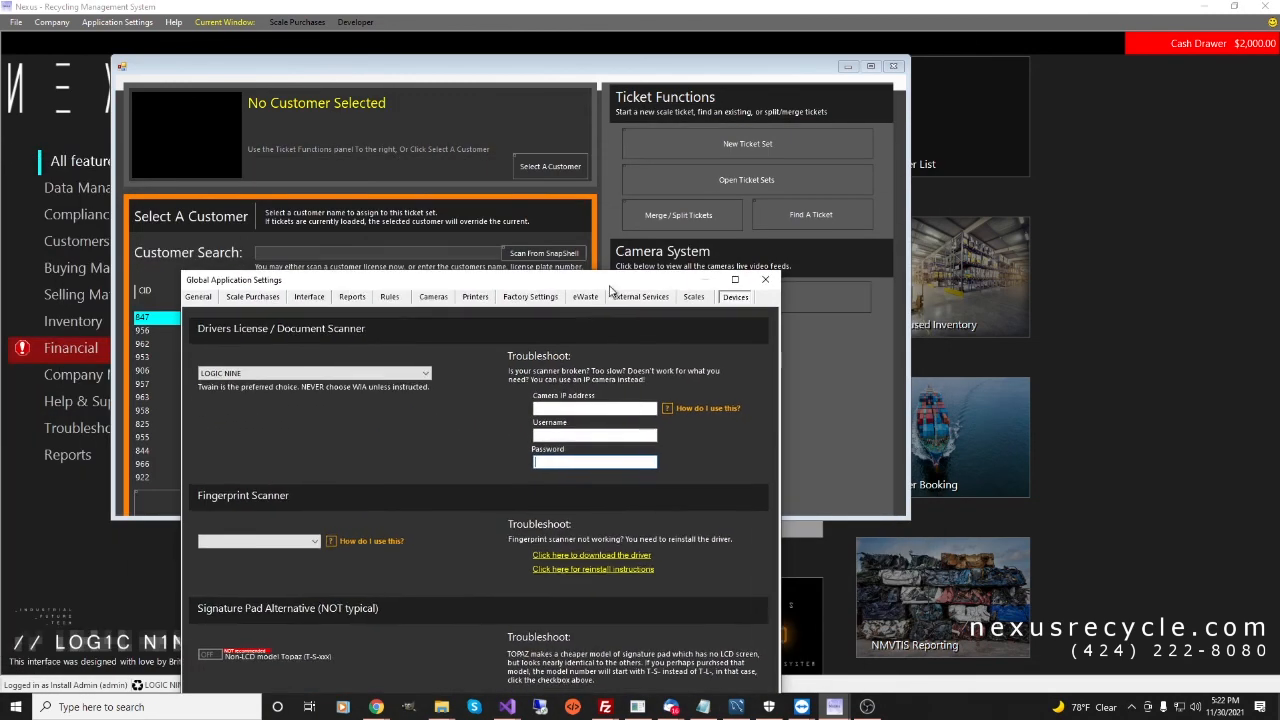
left_click(765, 279)
left_click(747, 180)
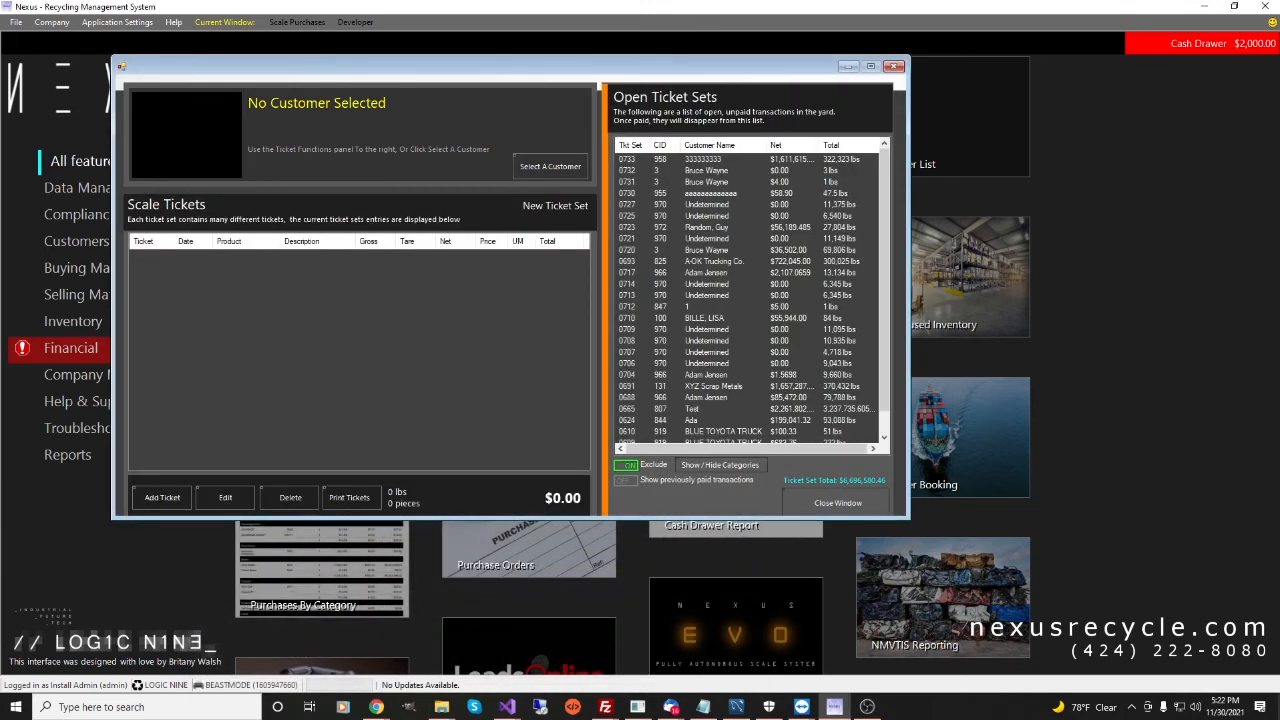
left_click(708, 239)
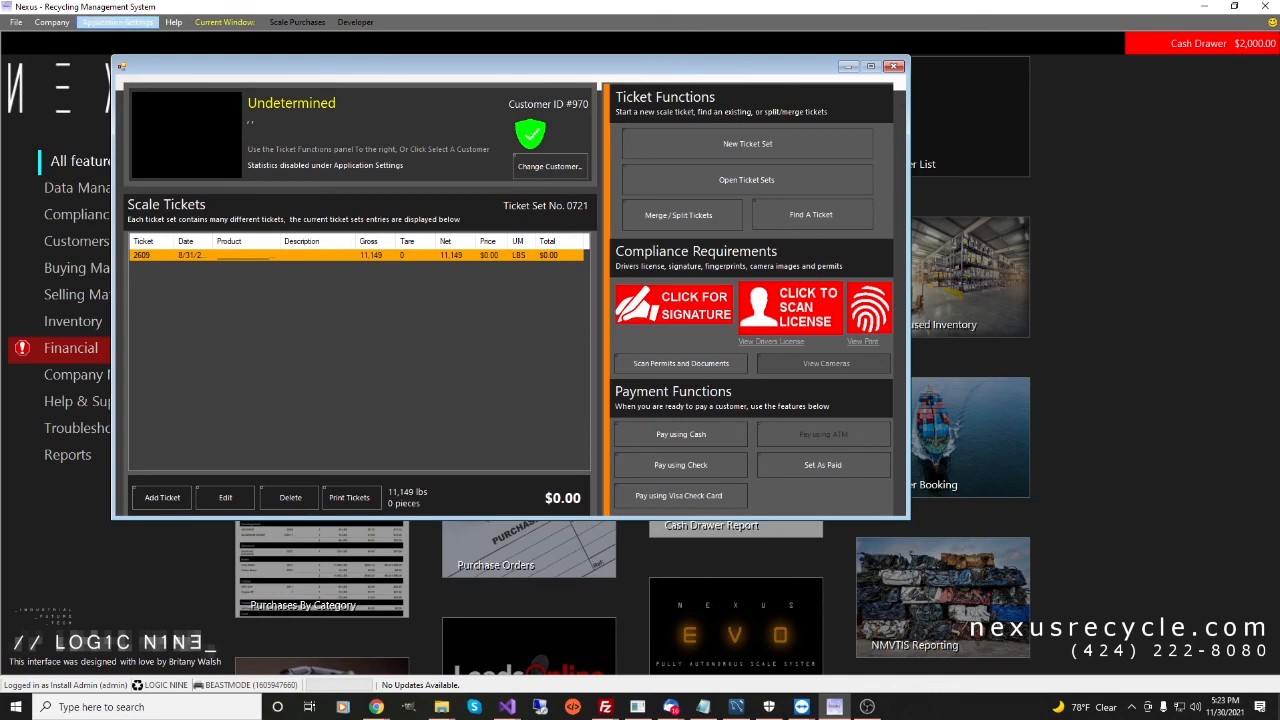
Reopen the Global Application Settings and show the camera IP address option for the document scanner under Devices.
left_click(117, 22)
left_click(132, 69)
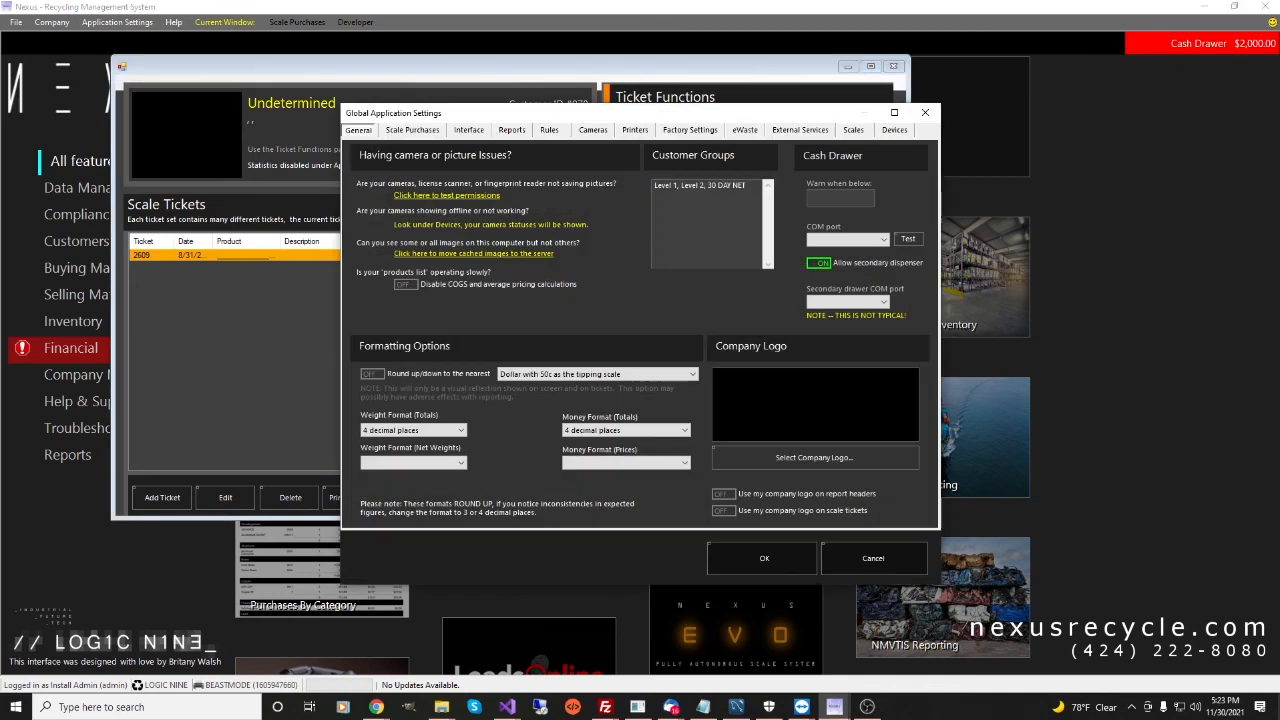
left_click(895, 130)
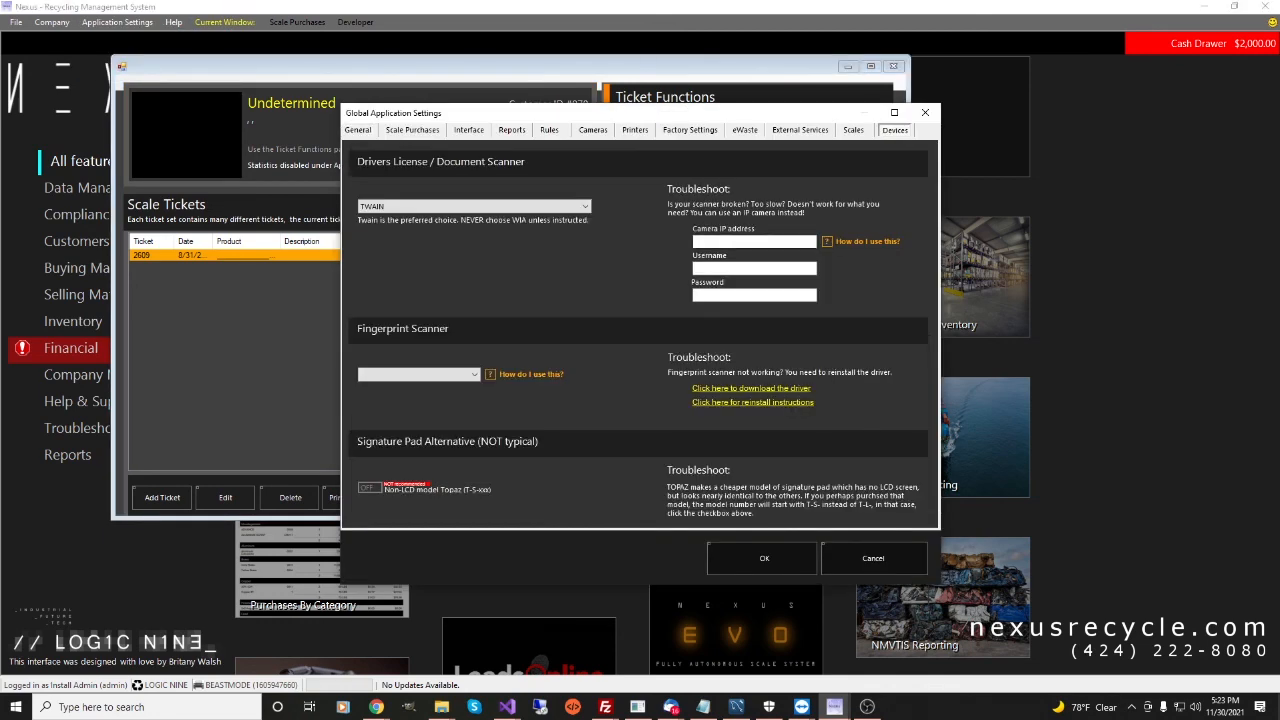
left_click(754, 242)
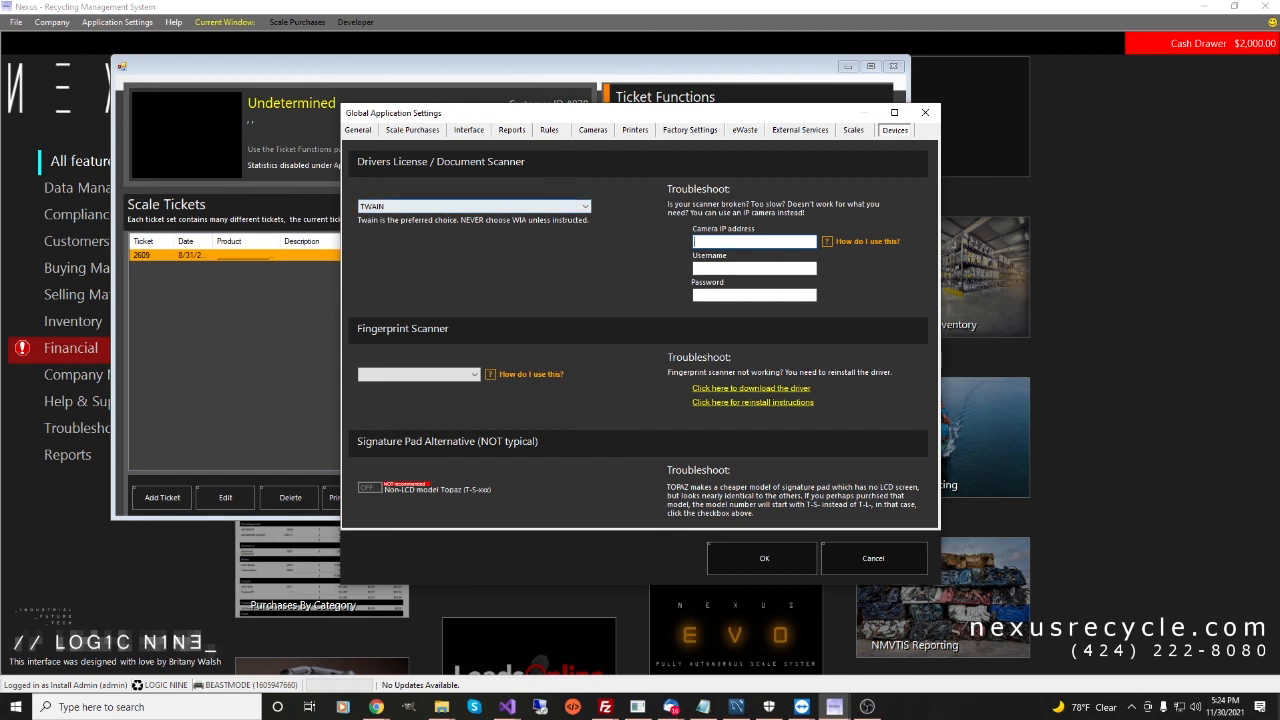
Switch the driver's license and document scanner type to LOGIC NINE and back to TWAIN.
left_click(474, 206)
left_click(474, 235)
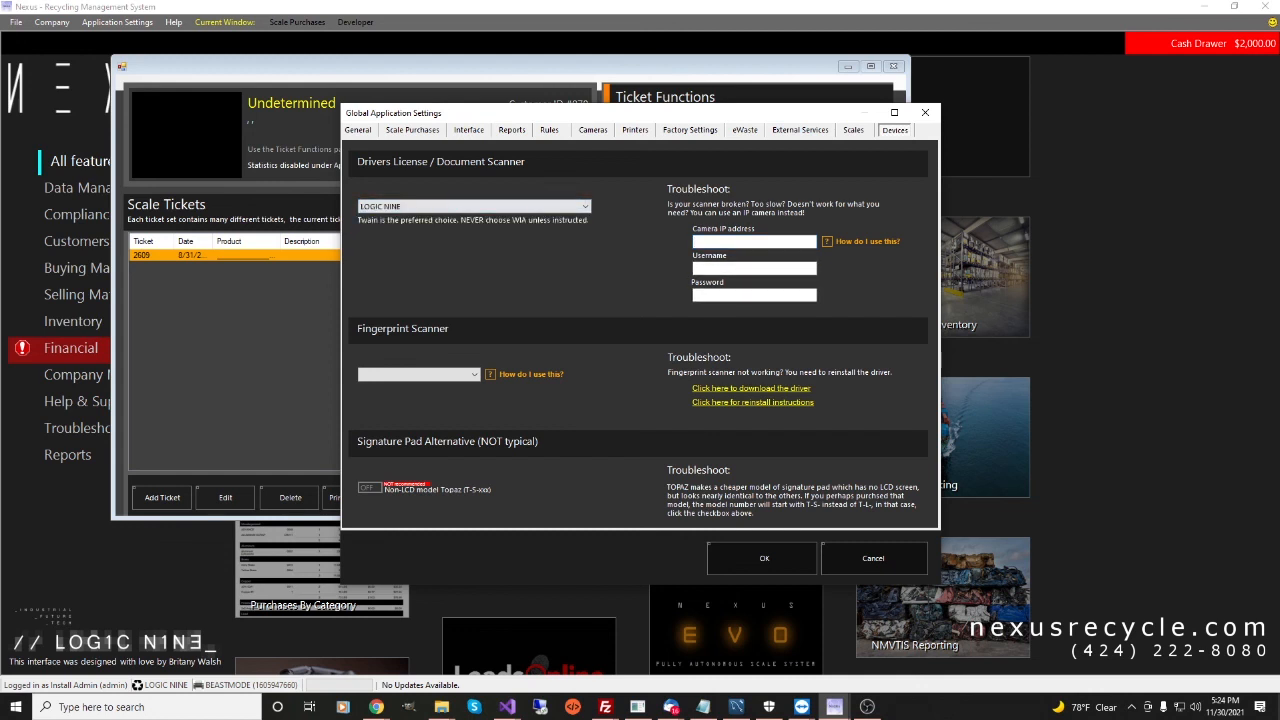
left_click(474, 206)
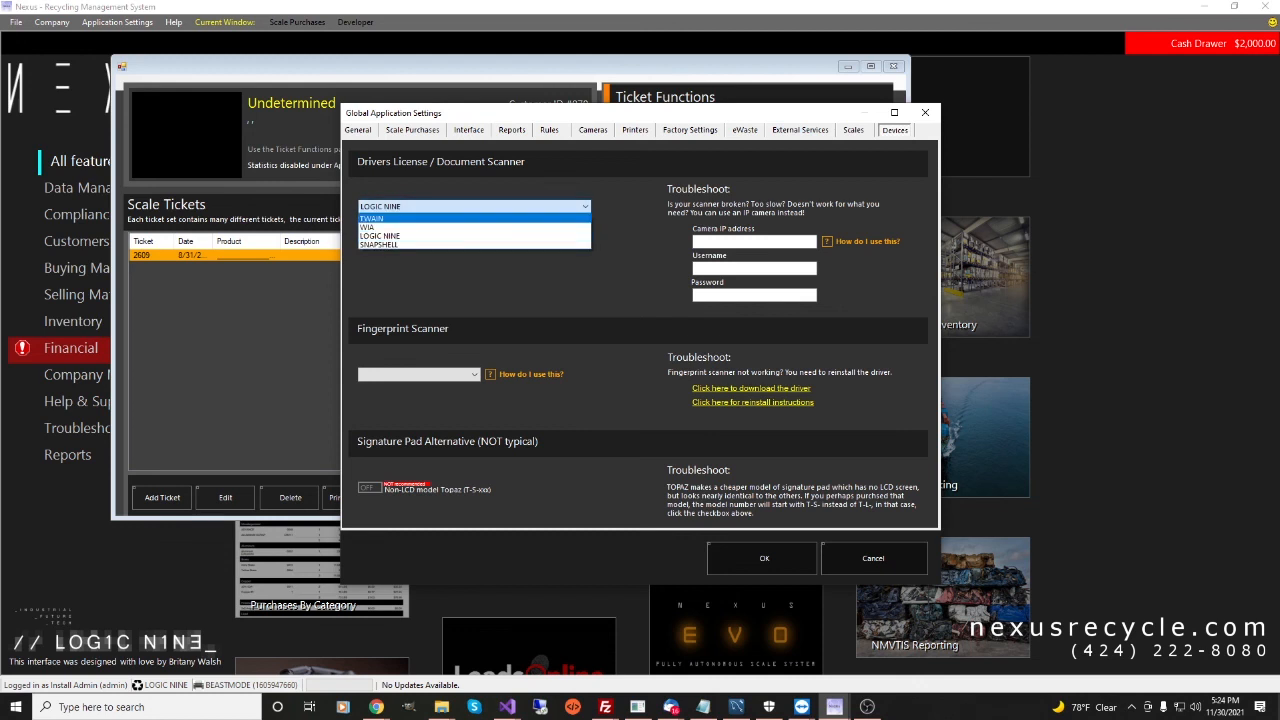
left_click(474, 218)
Set the document scanner type to SNAPSHELL and the fingerprint scanner to Secugen Hamster Plugin.exe.
left_click(474, 206)
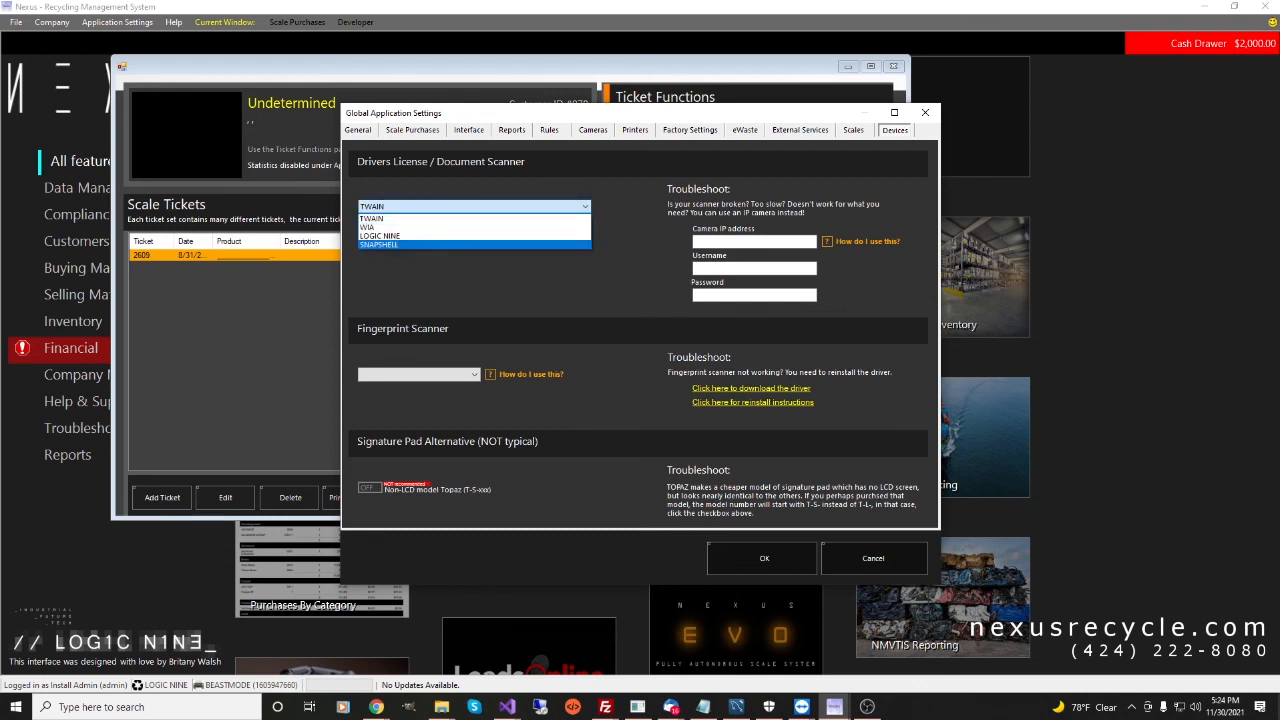
left_click(474, 245)
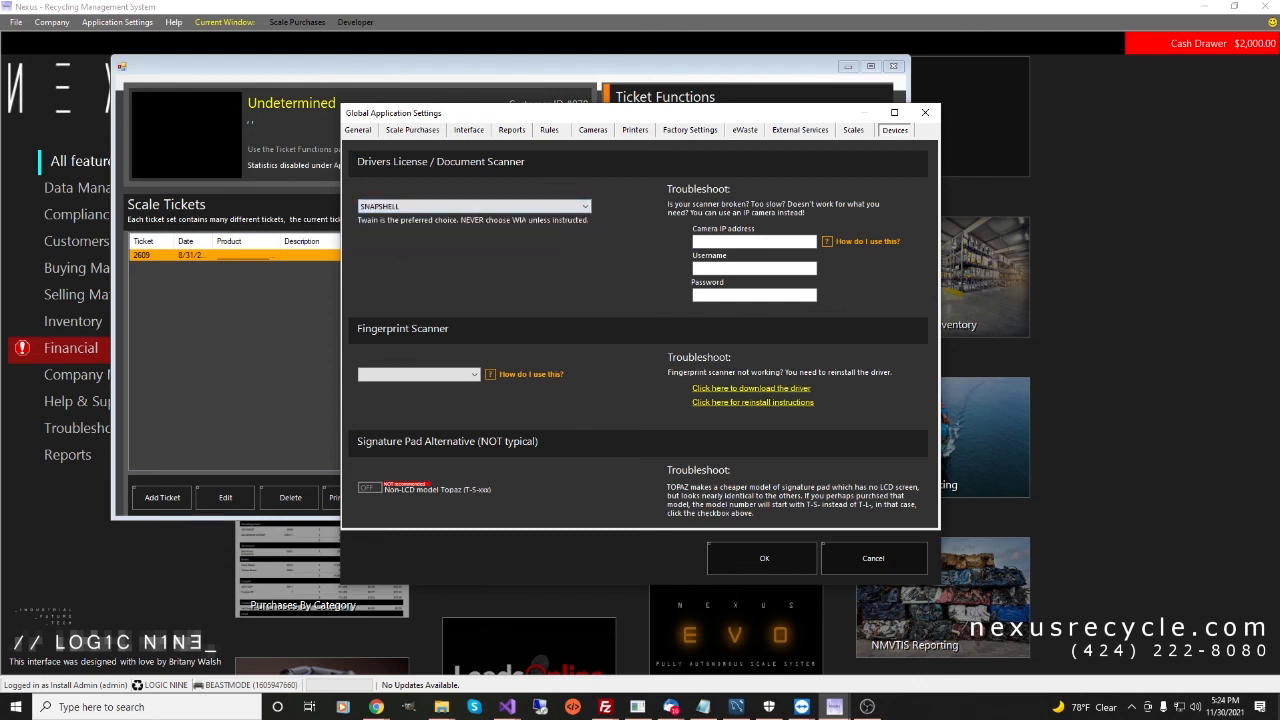
left_click(418, 374)
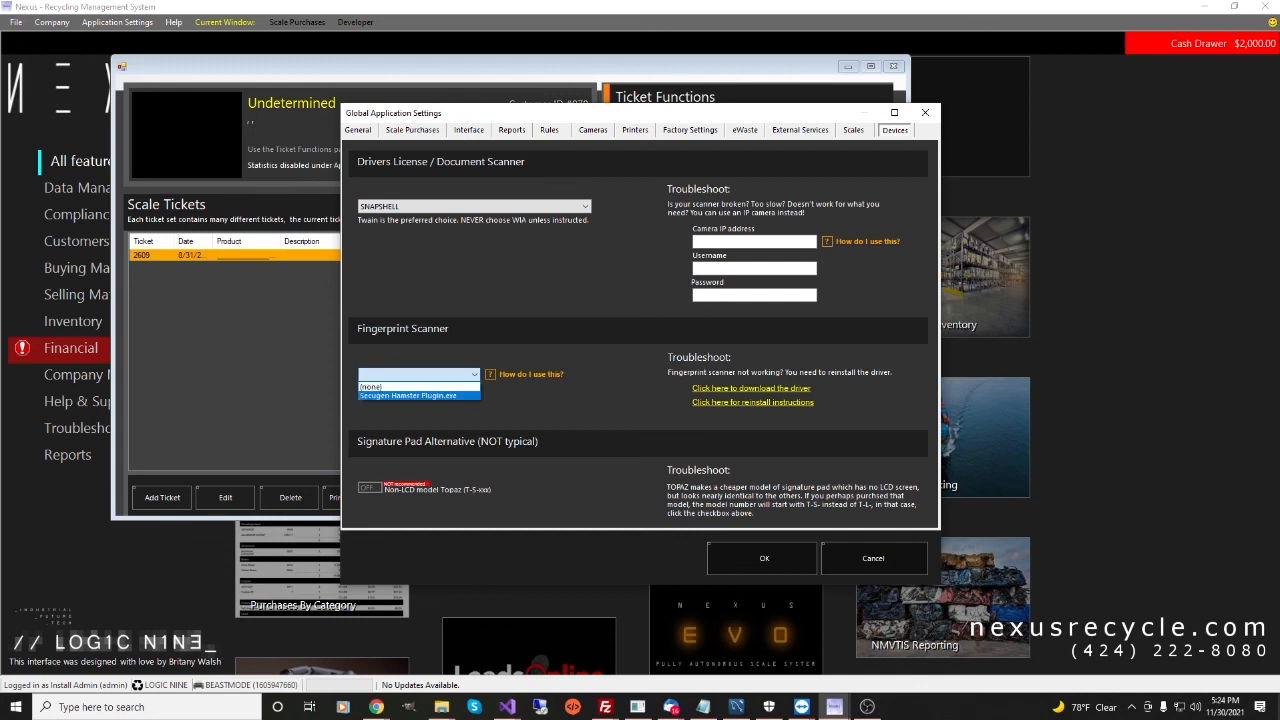
left_click(408, 395)
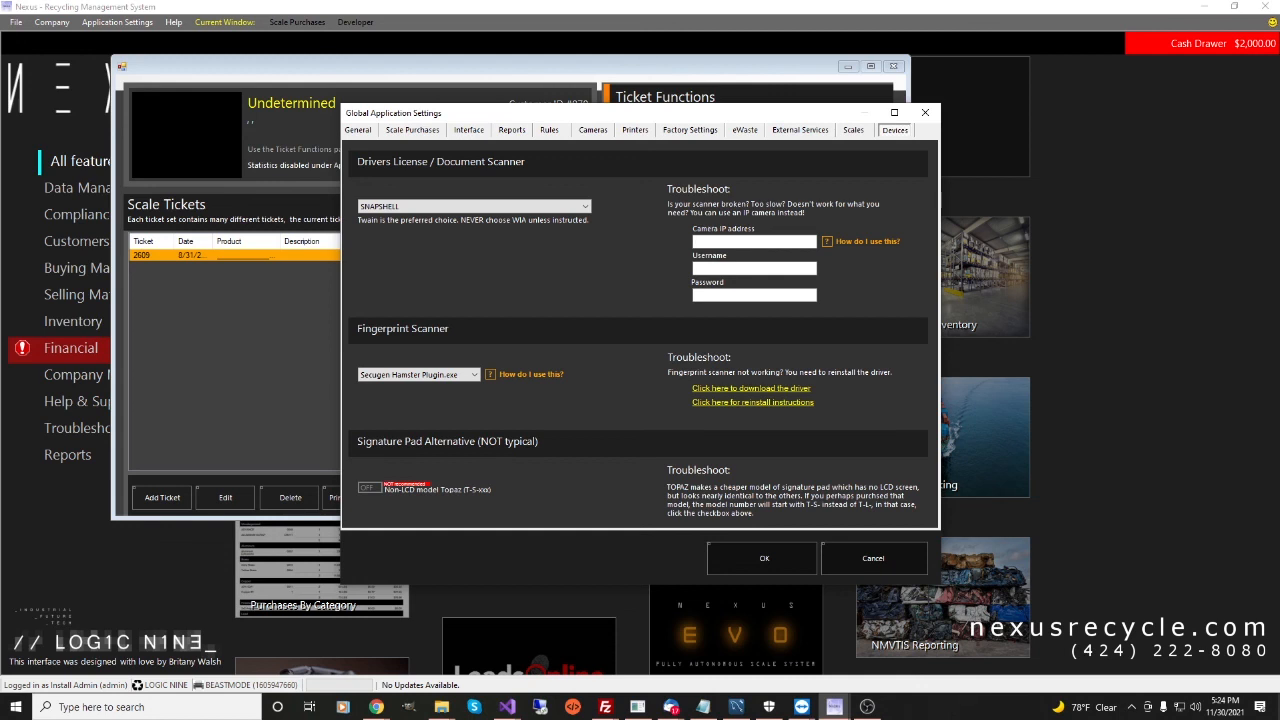
Switch to Chrome and play the Secugen Hamster repair video on the fingerprint help page, skipping ahead through it.
key("alt+Tab")
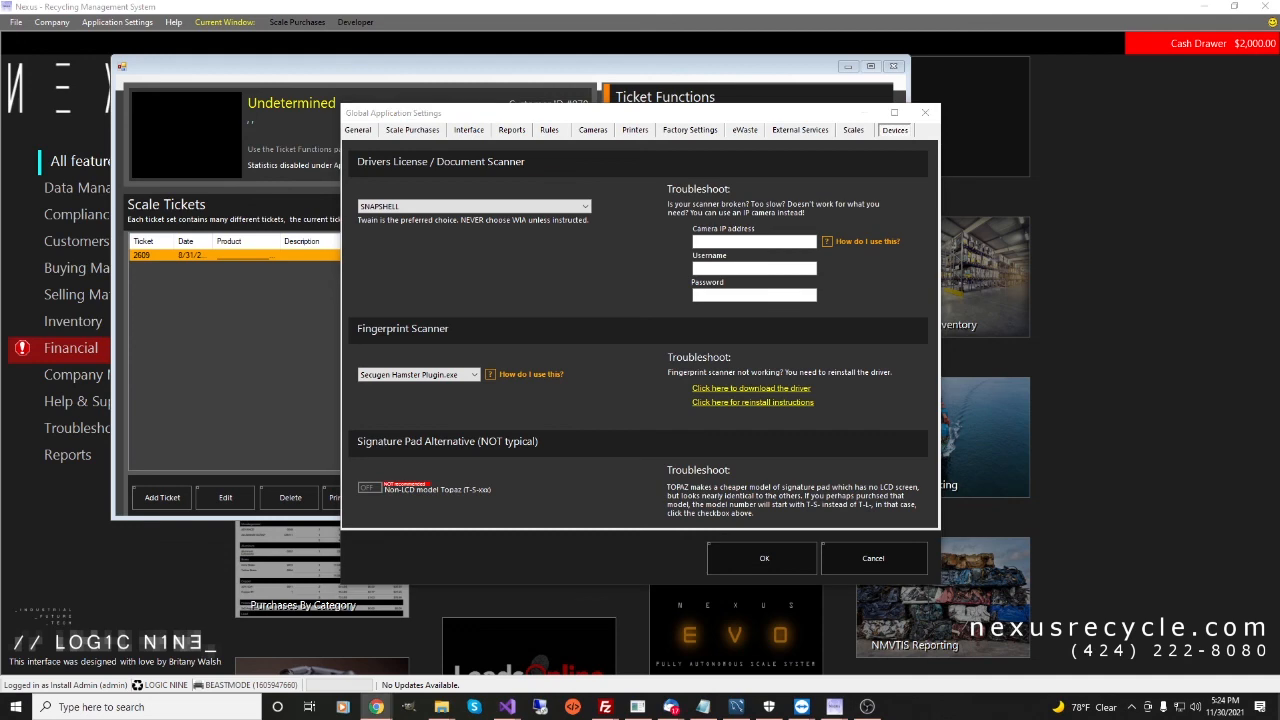
left_click_drag(310, 0, 340, 0)
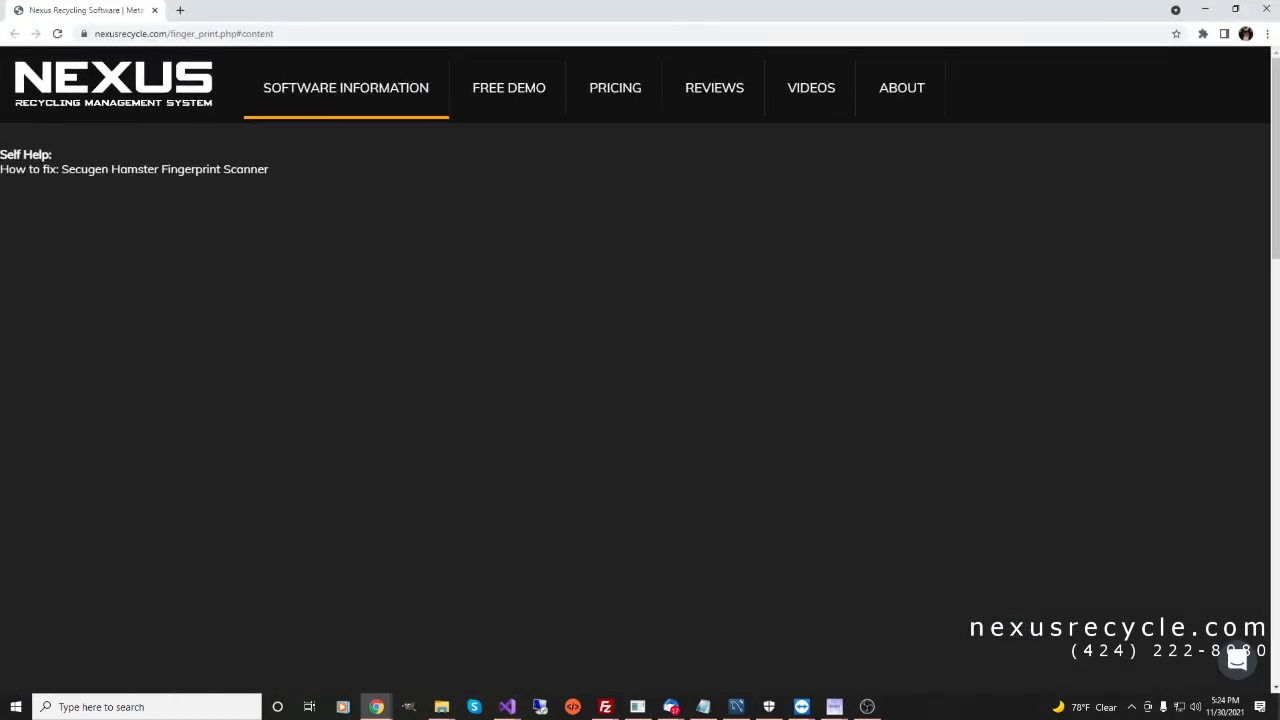
scroll(636, 400, "down", 3)
scroll(636, 400, "down", 3)
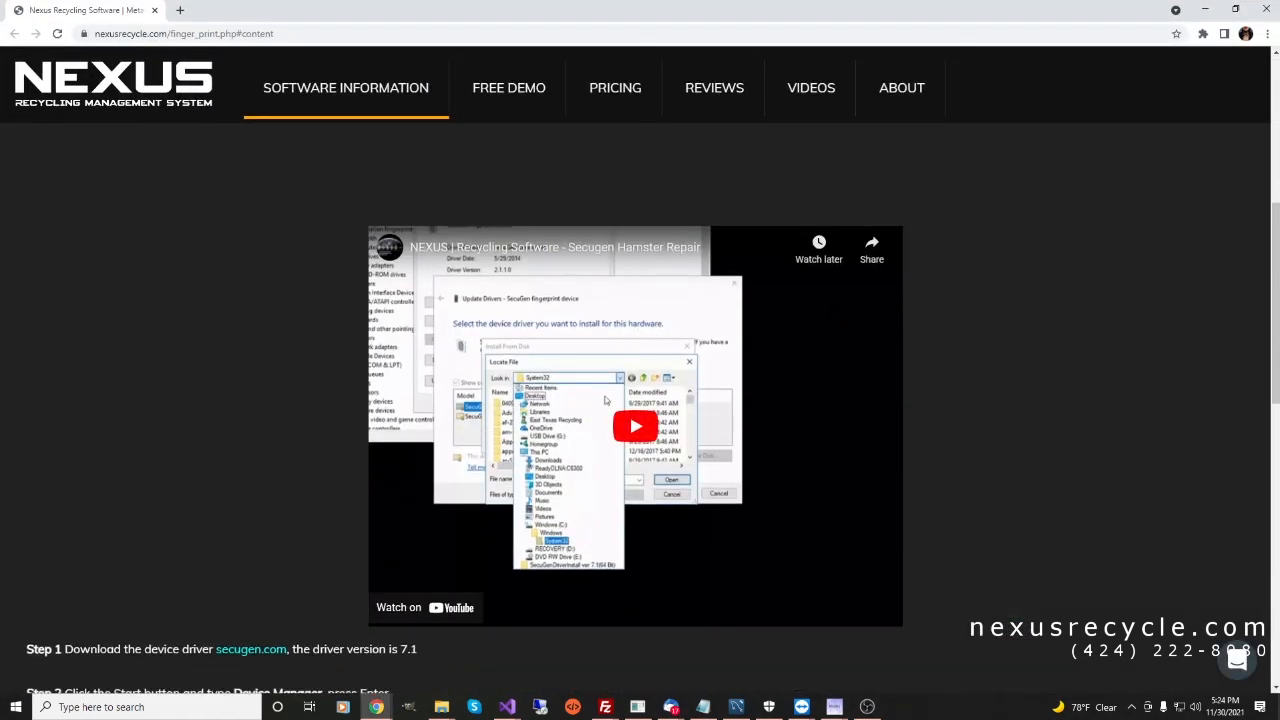
left_click(605, 400)
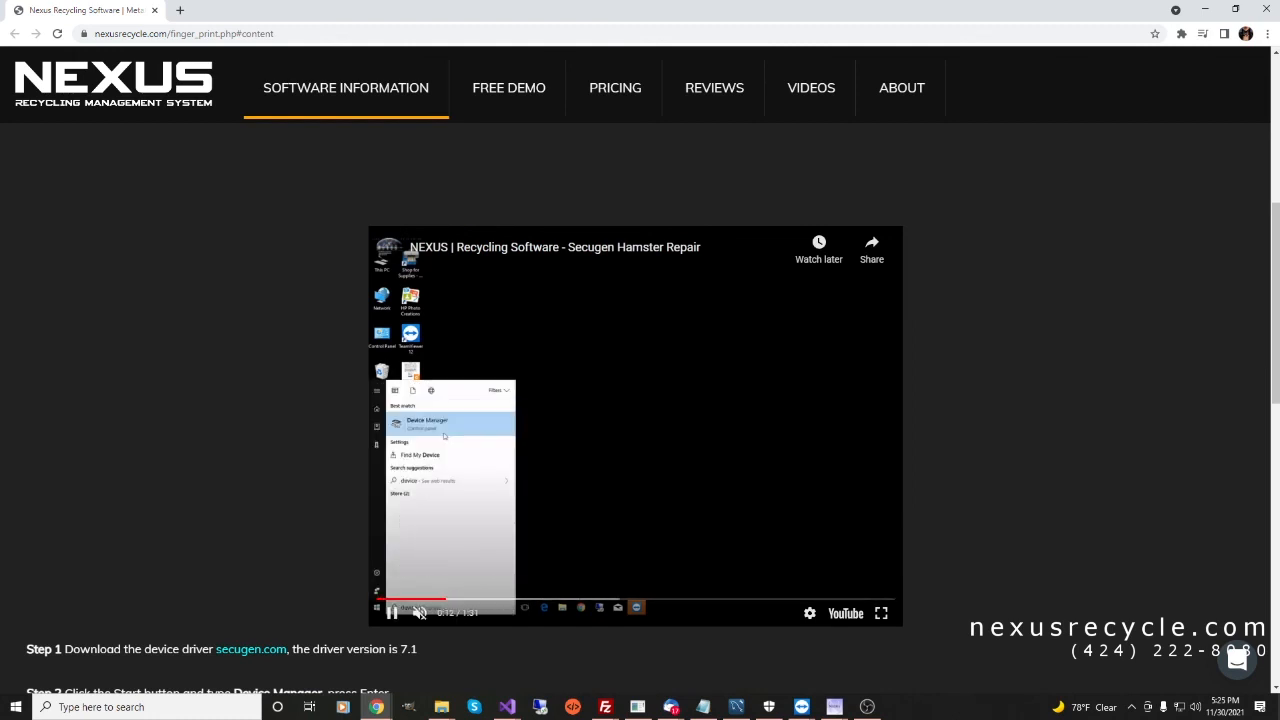
left_click(583, 599)
left_click(700, 599)
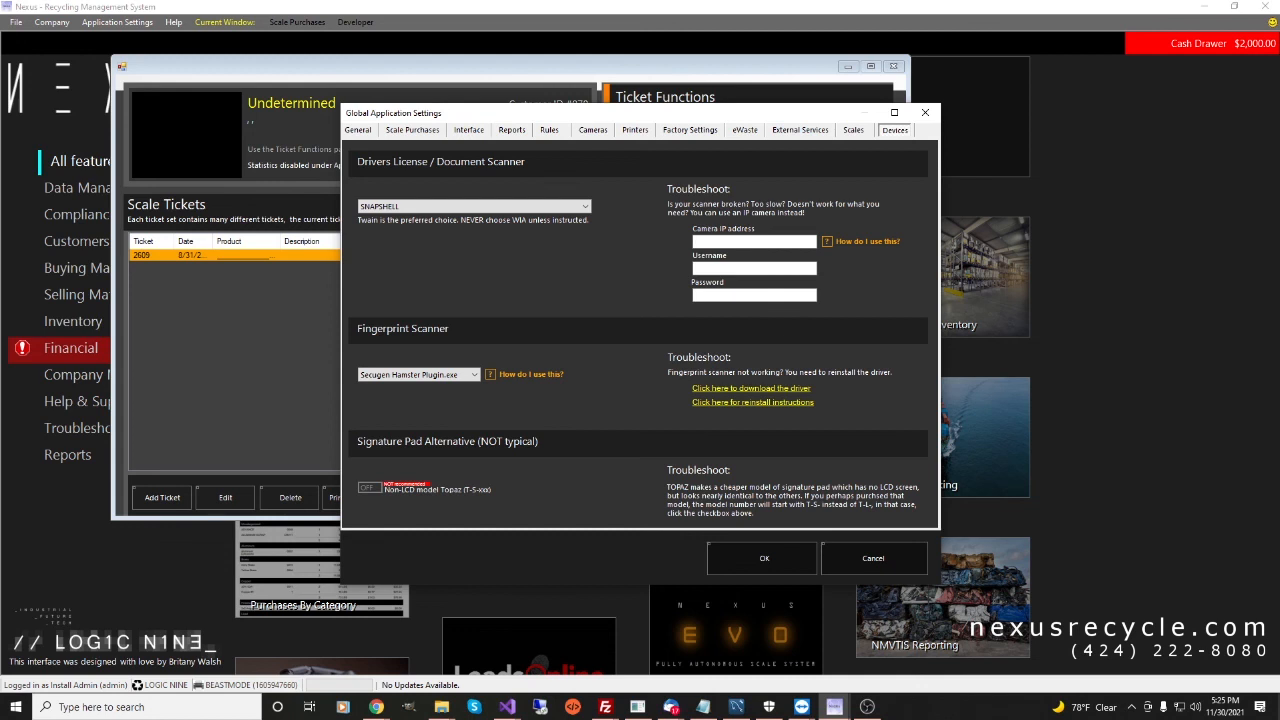
Toggle the non-LCD model Topaz signature pad option on and back off.
left_click(370, 488)
left_click(370, 488)
left_click(370, 488)
left_click(370, 488)
Review each settings section from General through Devices and close the Global Application Settings without saving.
left_click(358, 130)
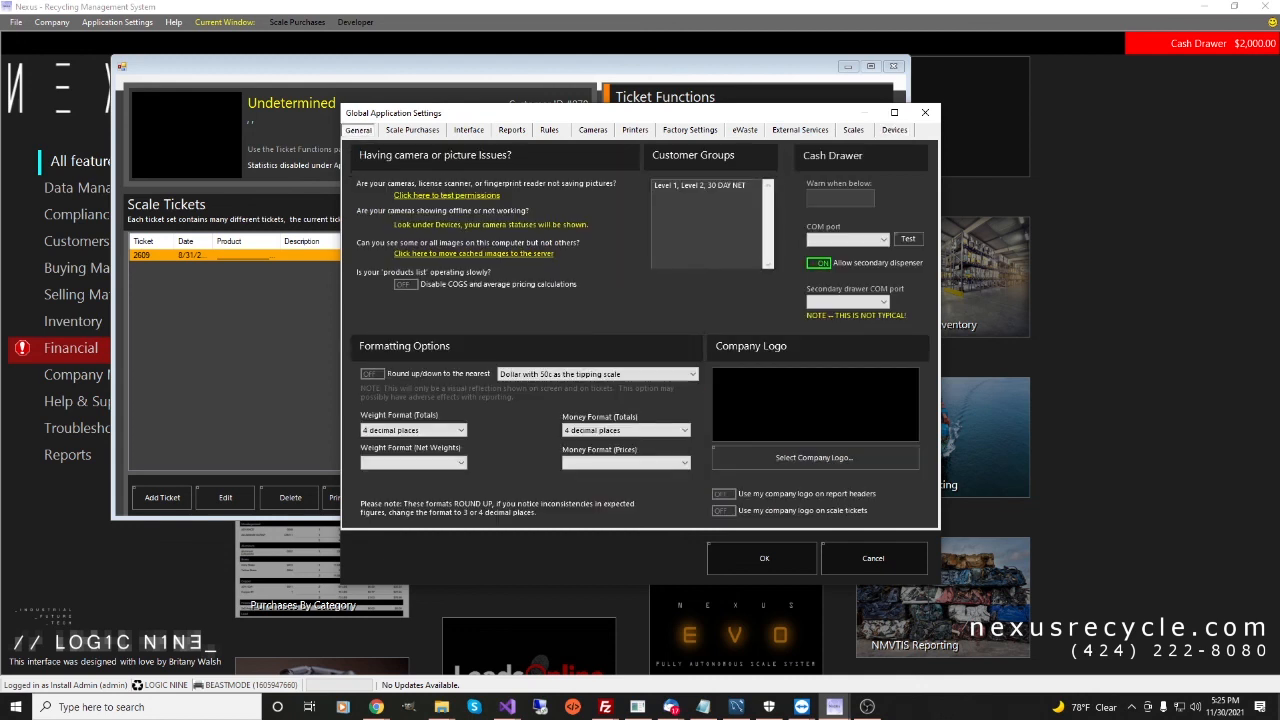
left_click(412, 130)
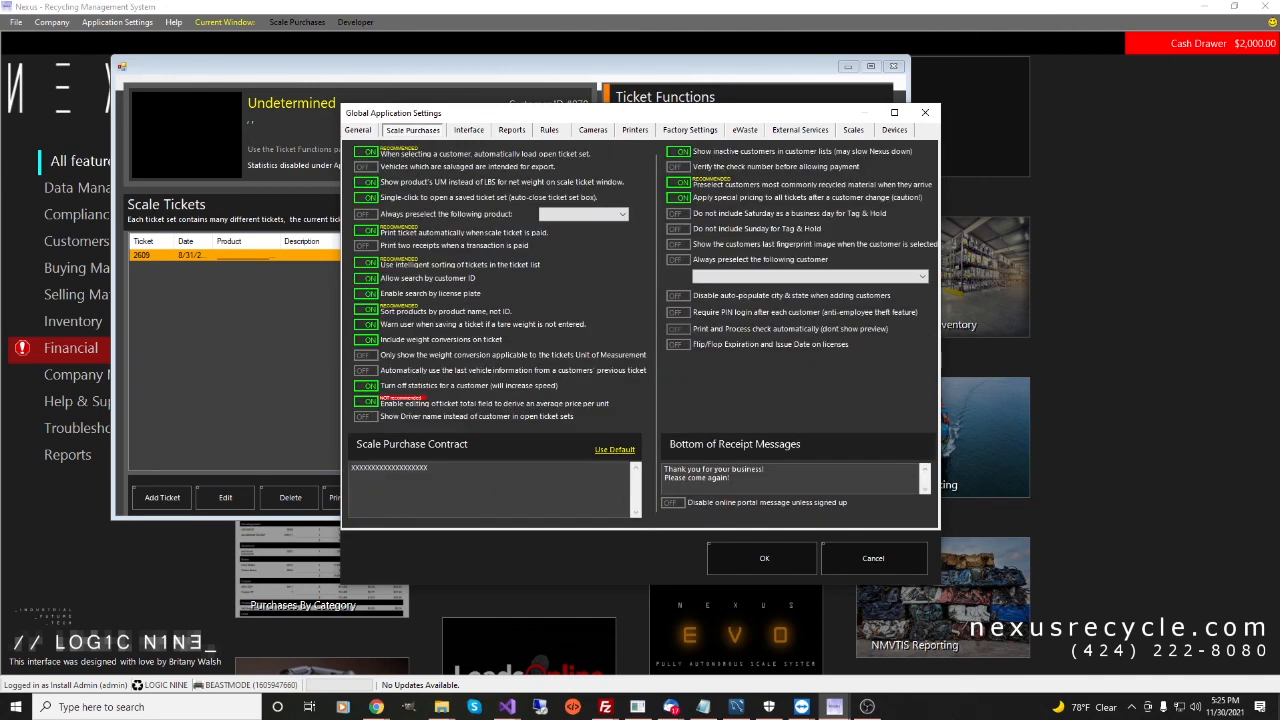
left_click(468, 130)
left_click(512, 130)
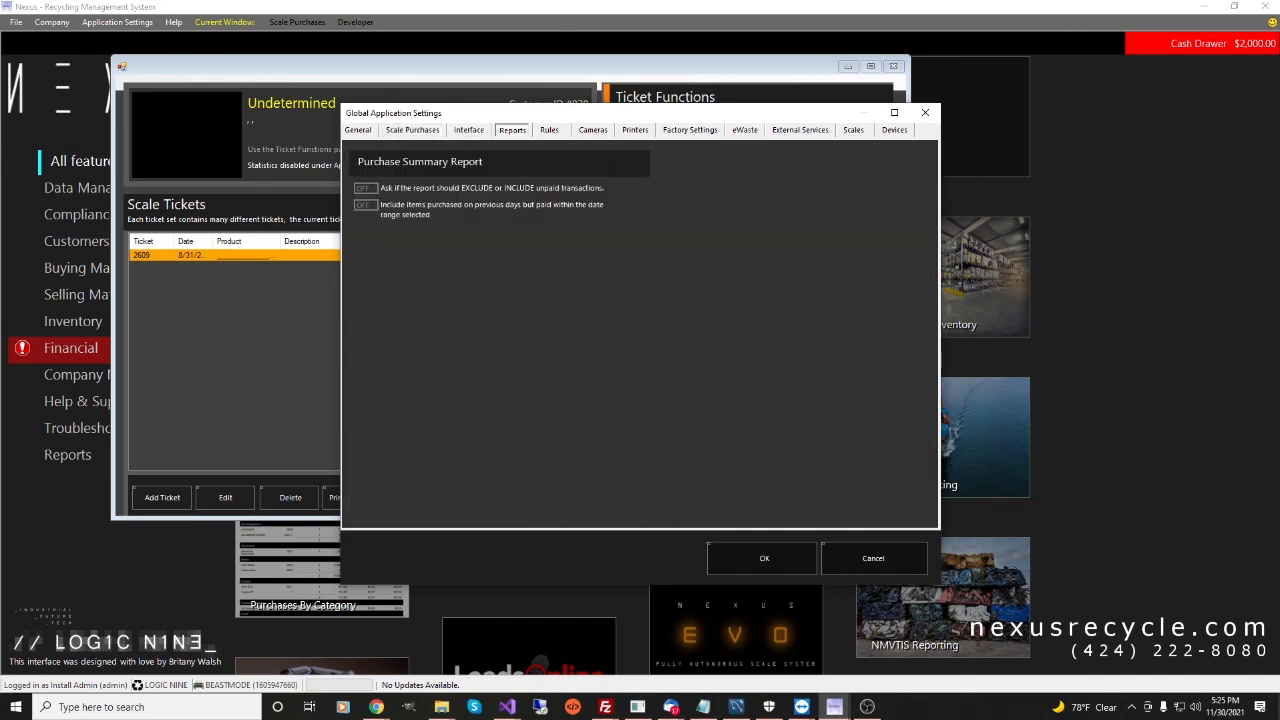
left_click(549, 130)
left_click(593, 130)
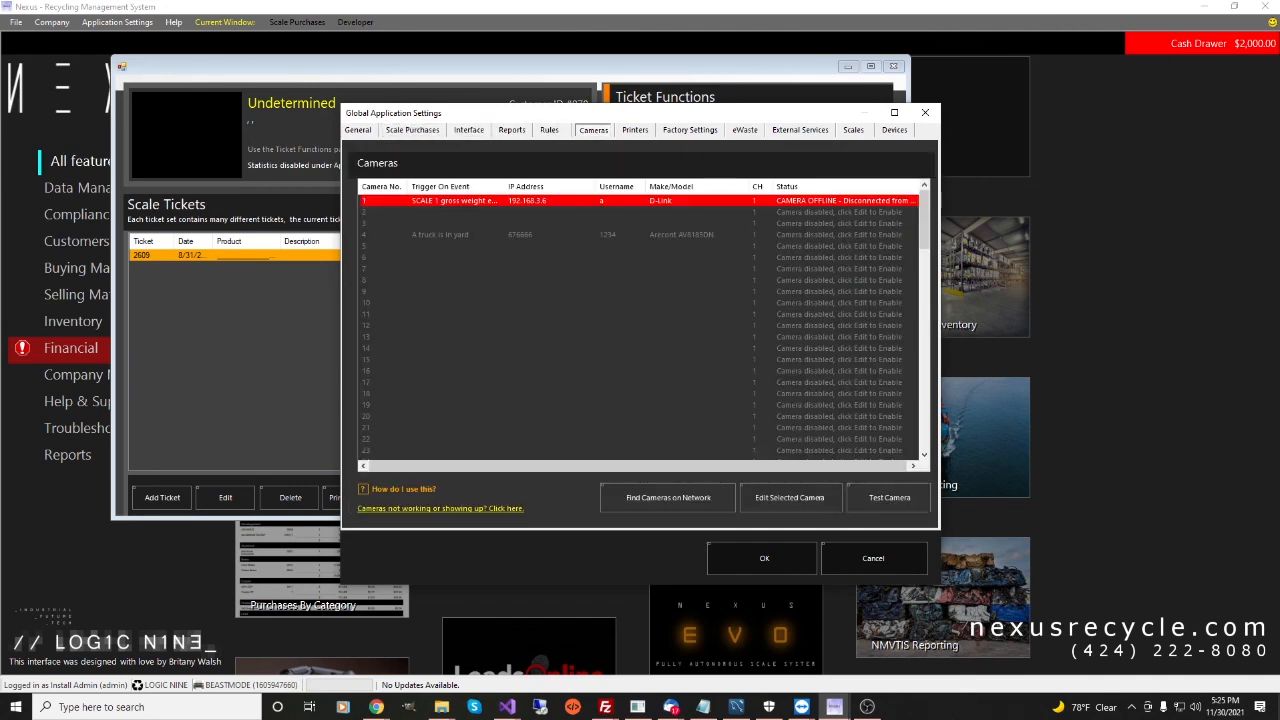
left_click(635, 130)
left_click(690, 130)
left_click(745, 130)
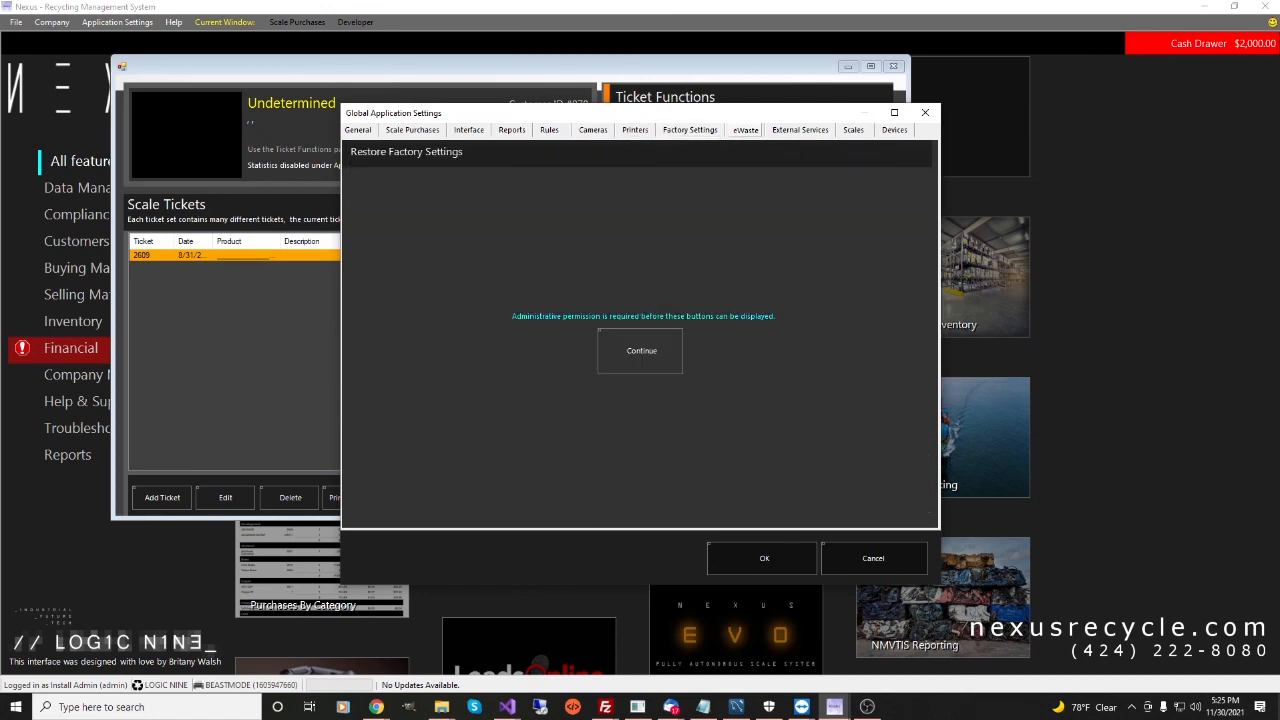
left_click(800, 130)
left_click(853, 130)
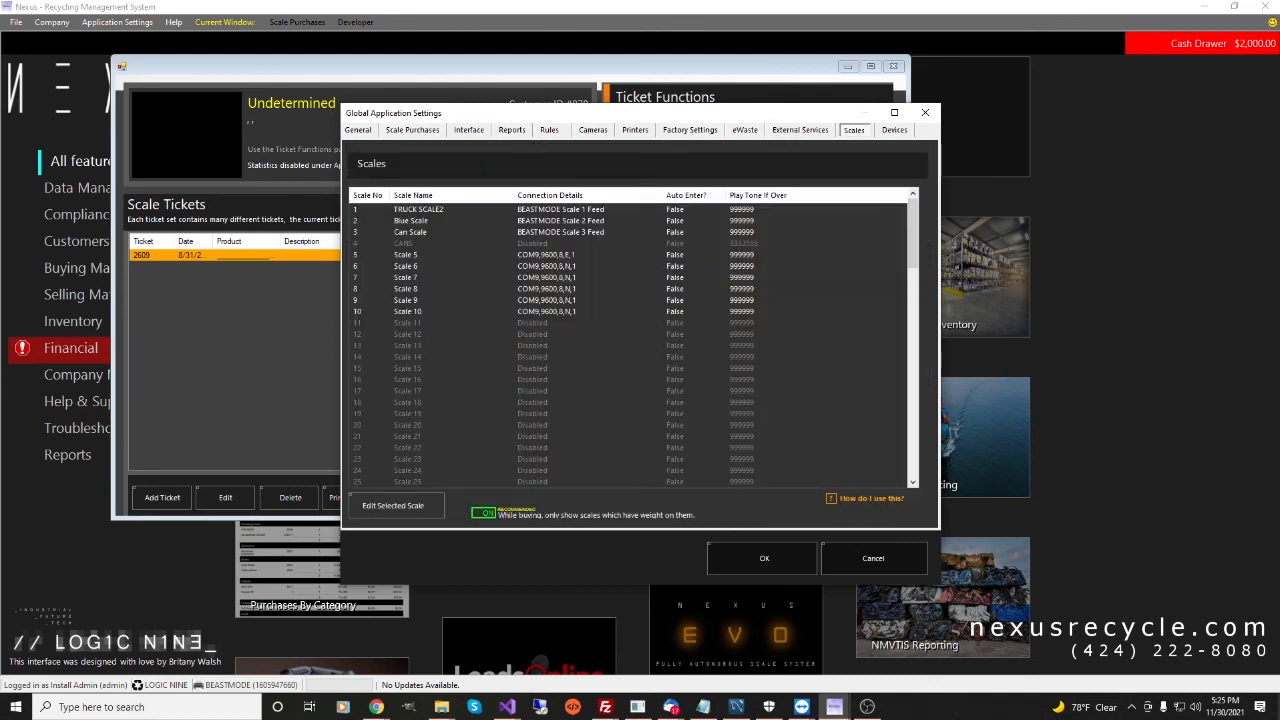
left_click(895, 130)
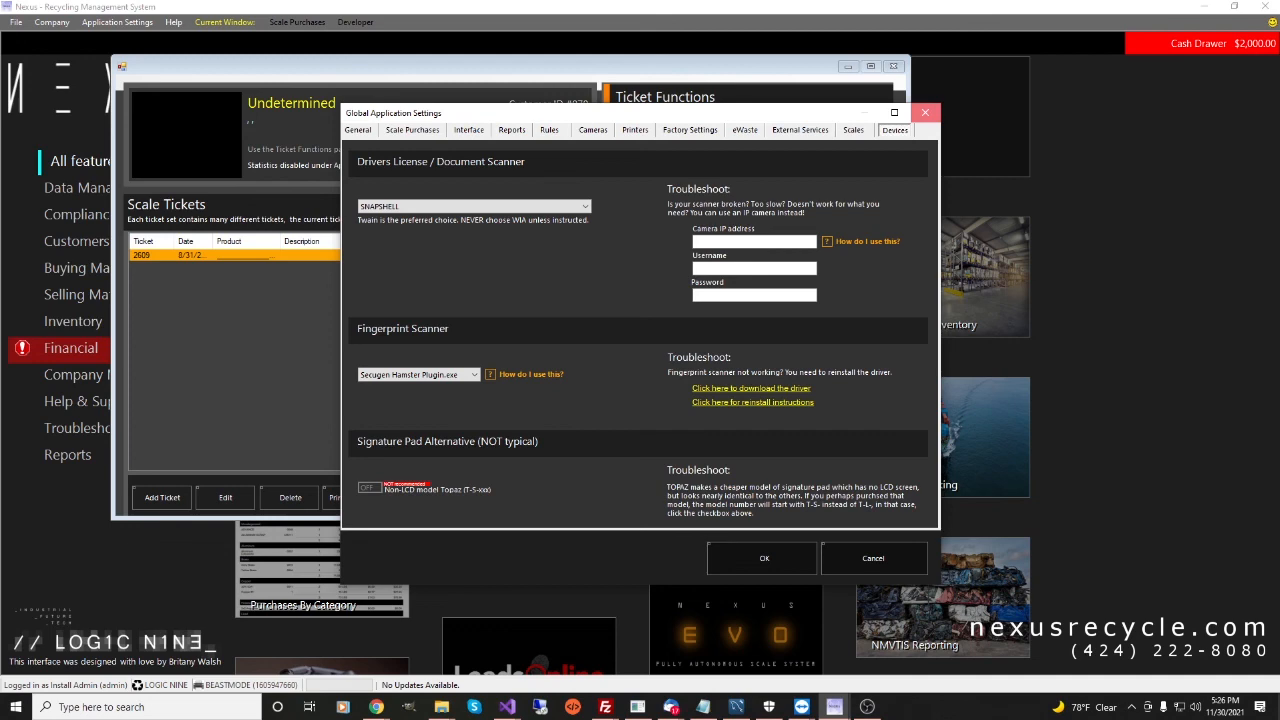
left_click(925, 113)
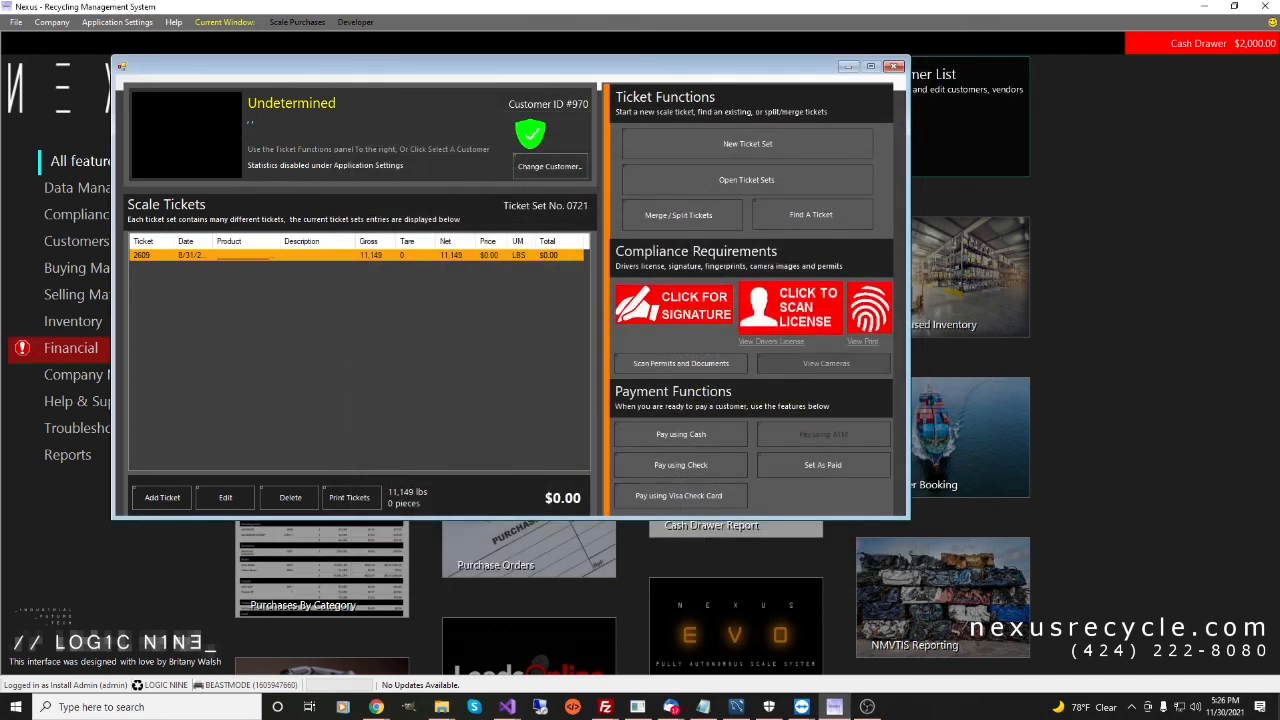